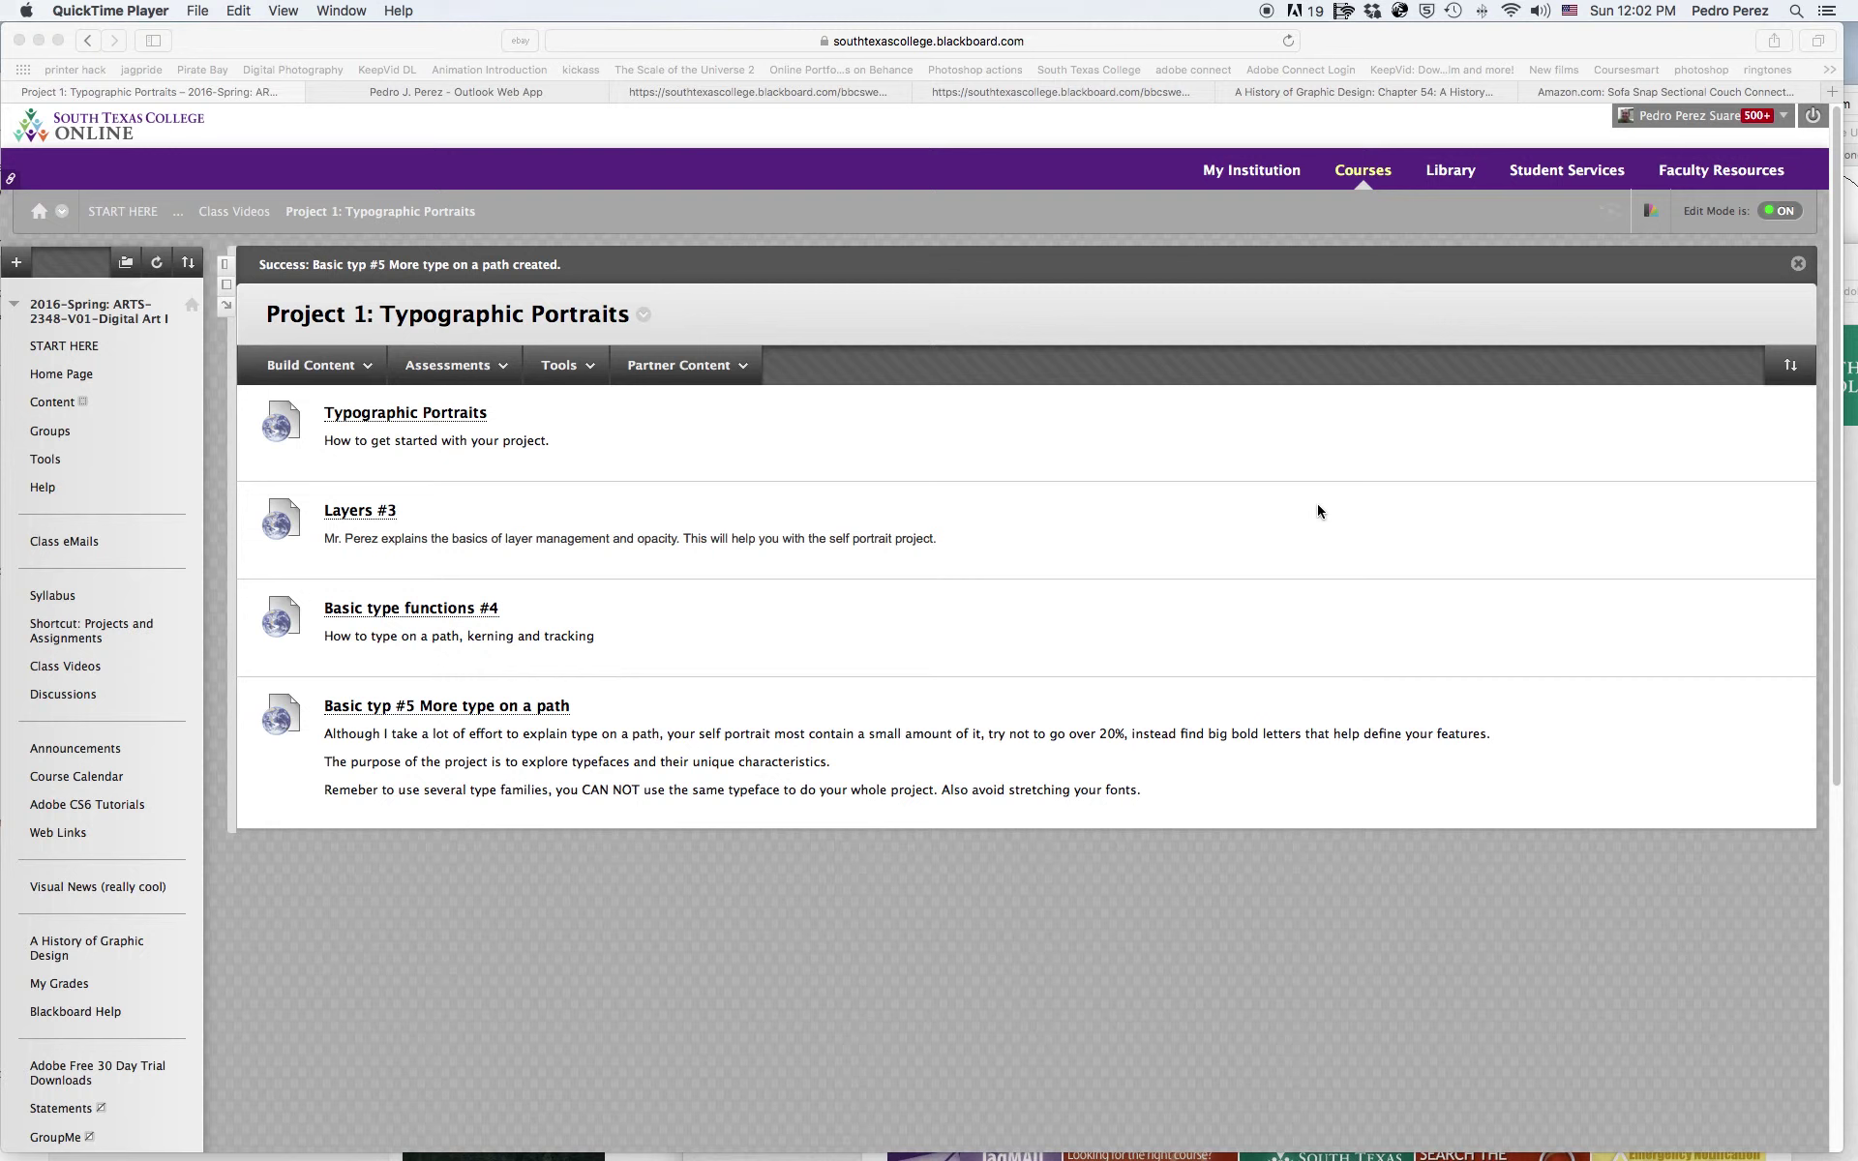
Switch from the Blackboard course page to Adobe Illustrator CS6.
key(super+Tab)
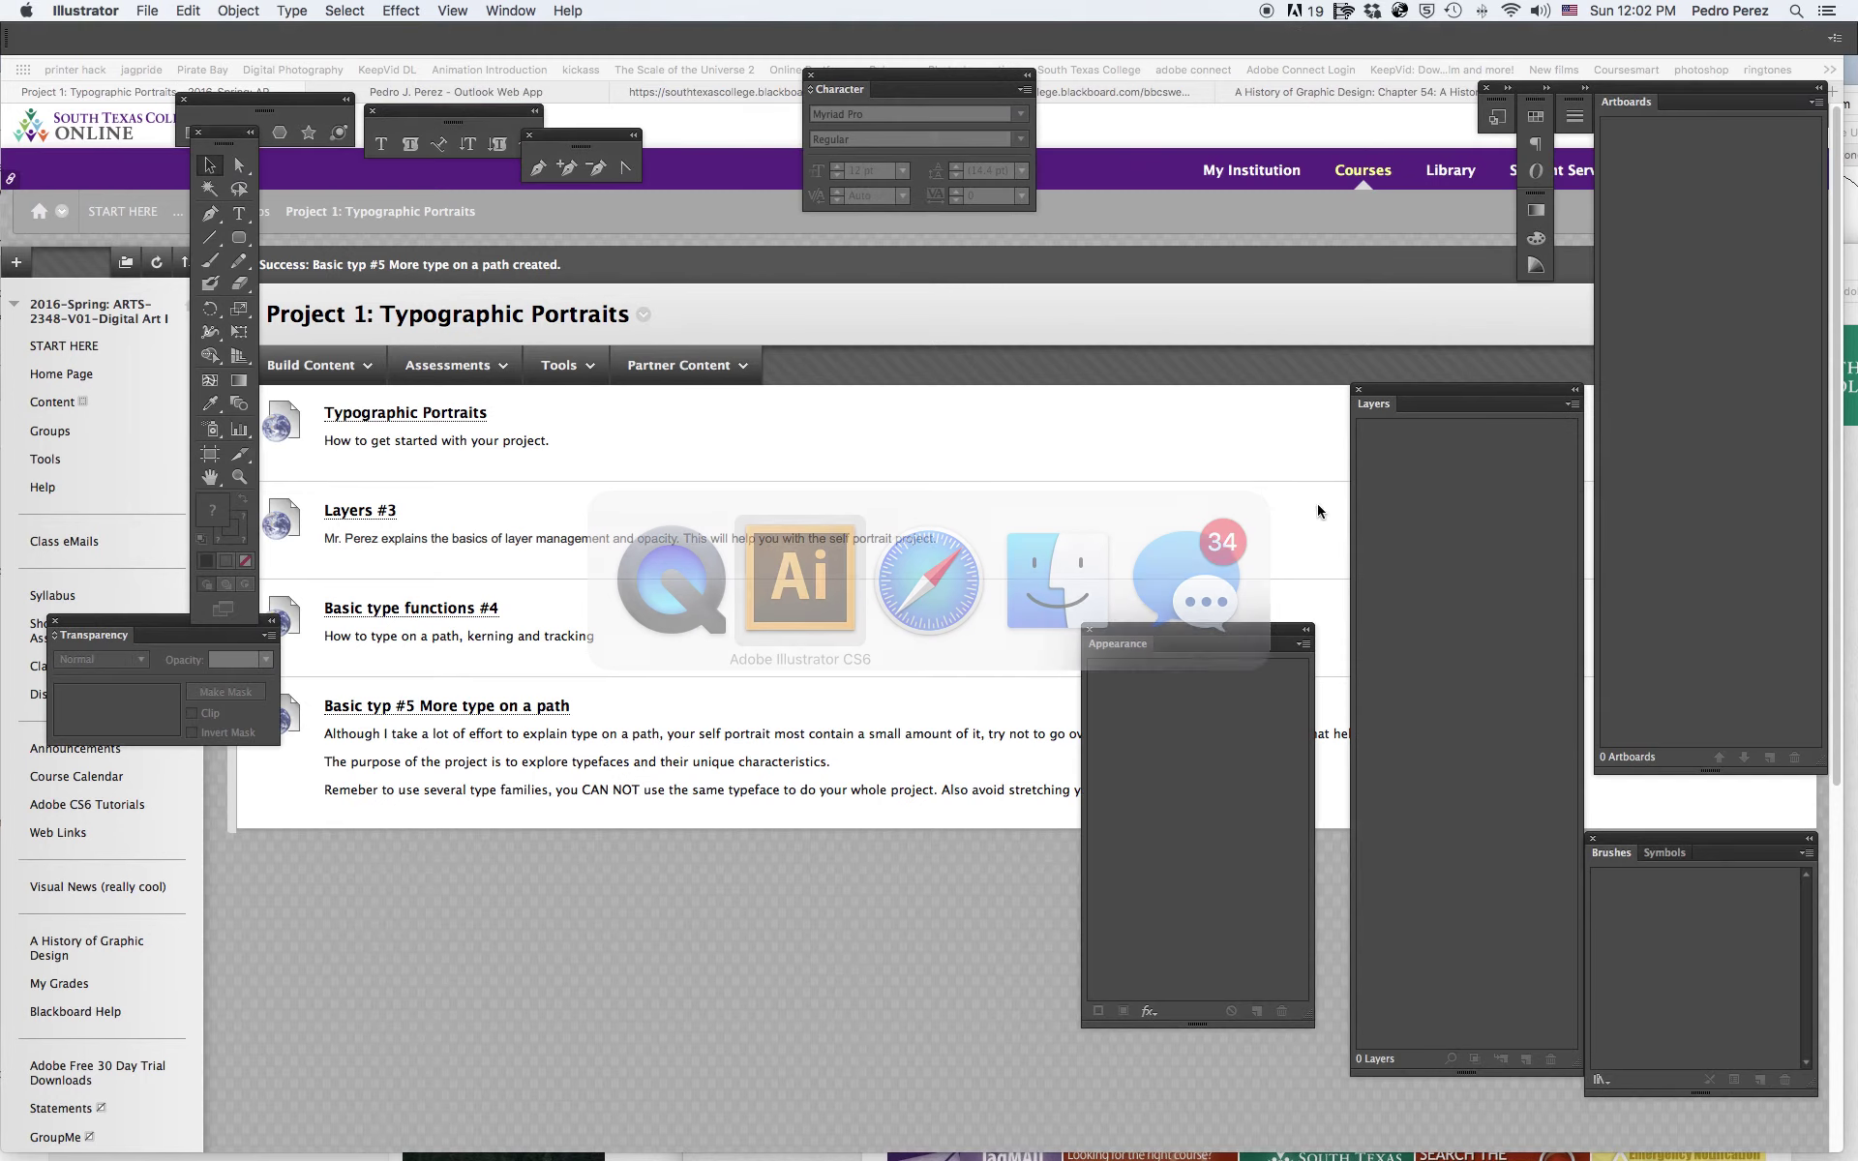
Create a new document with four 6 × 6 in RGB artboards in 2 columns at High (300 ppi).
click(147, 12)
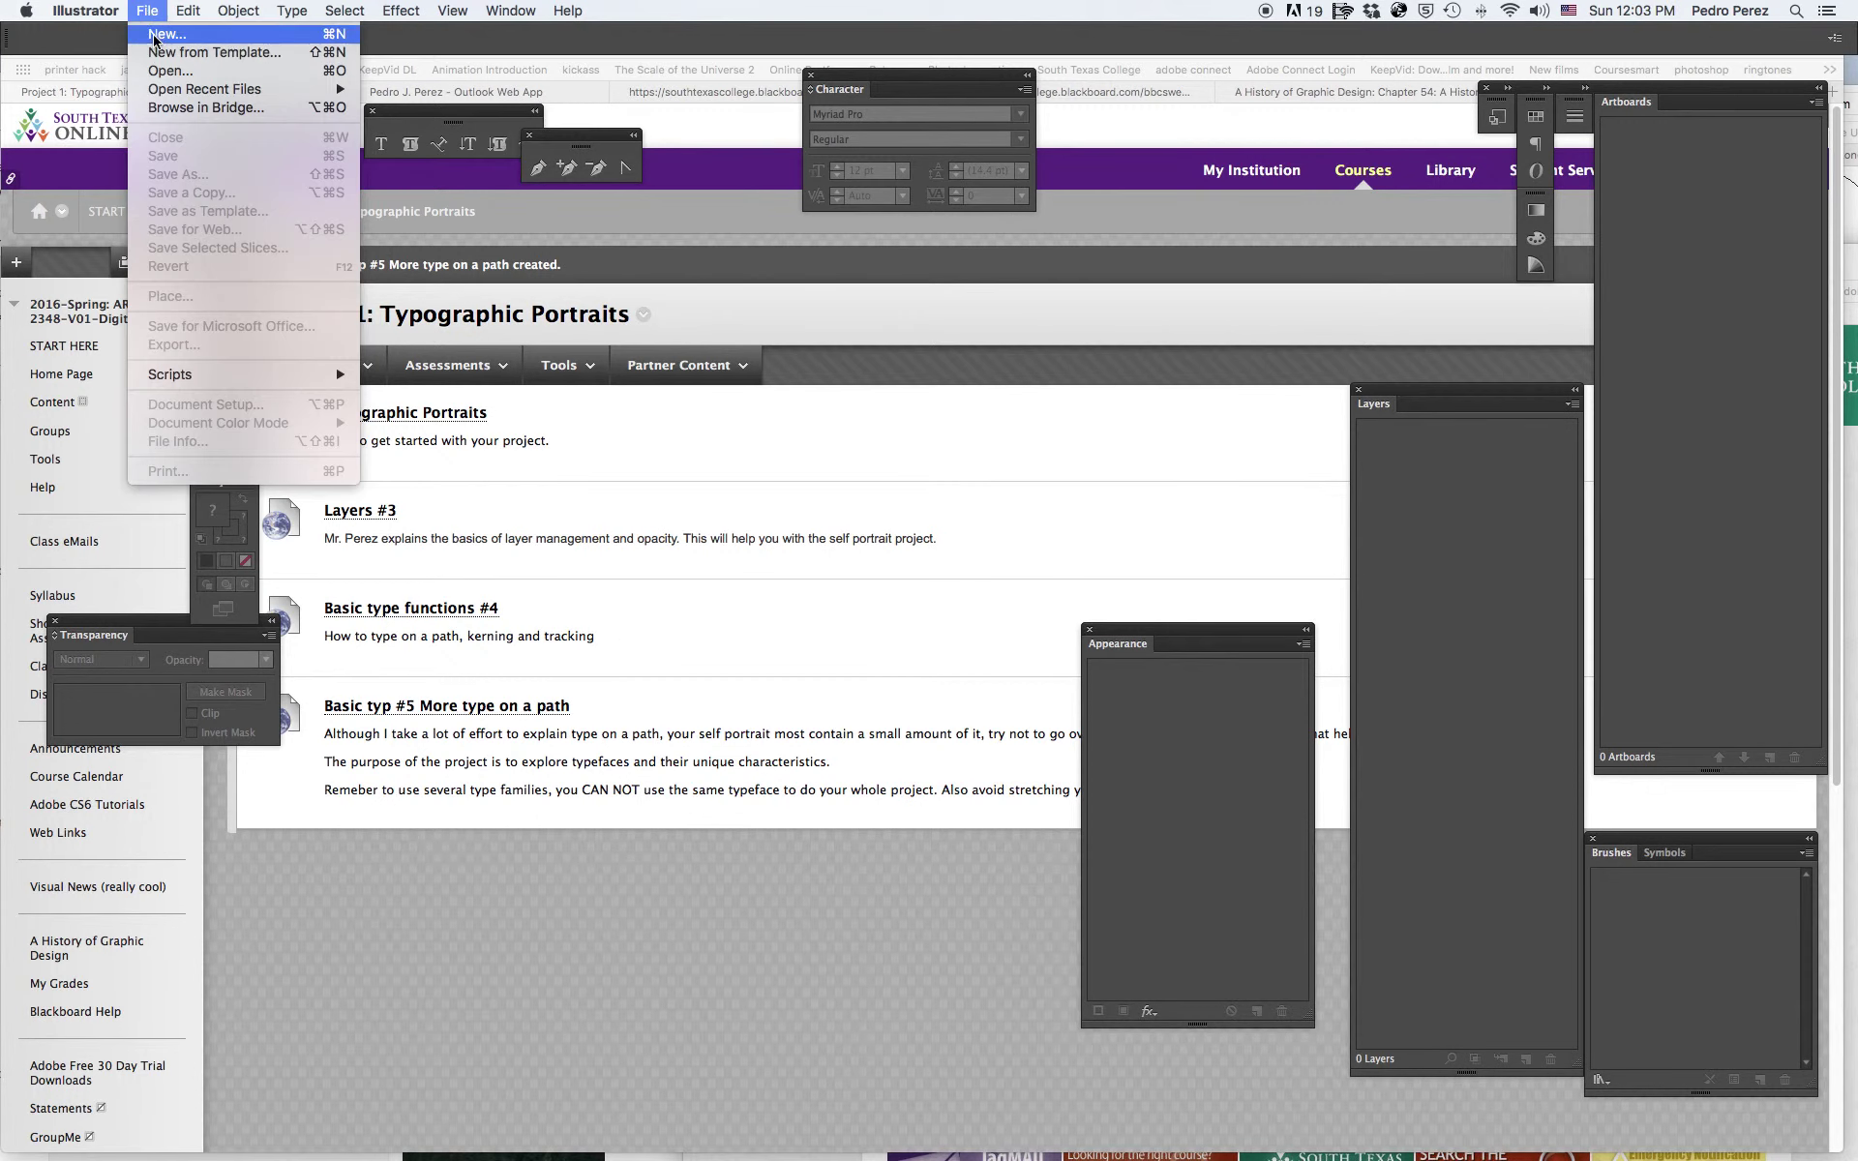
click(156, 36)
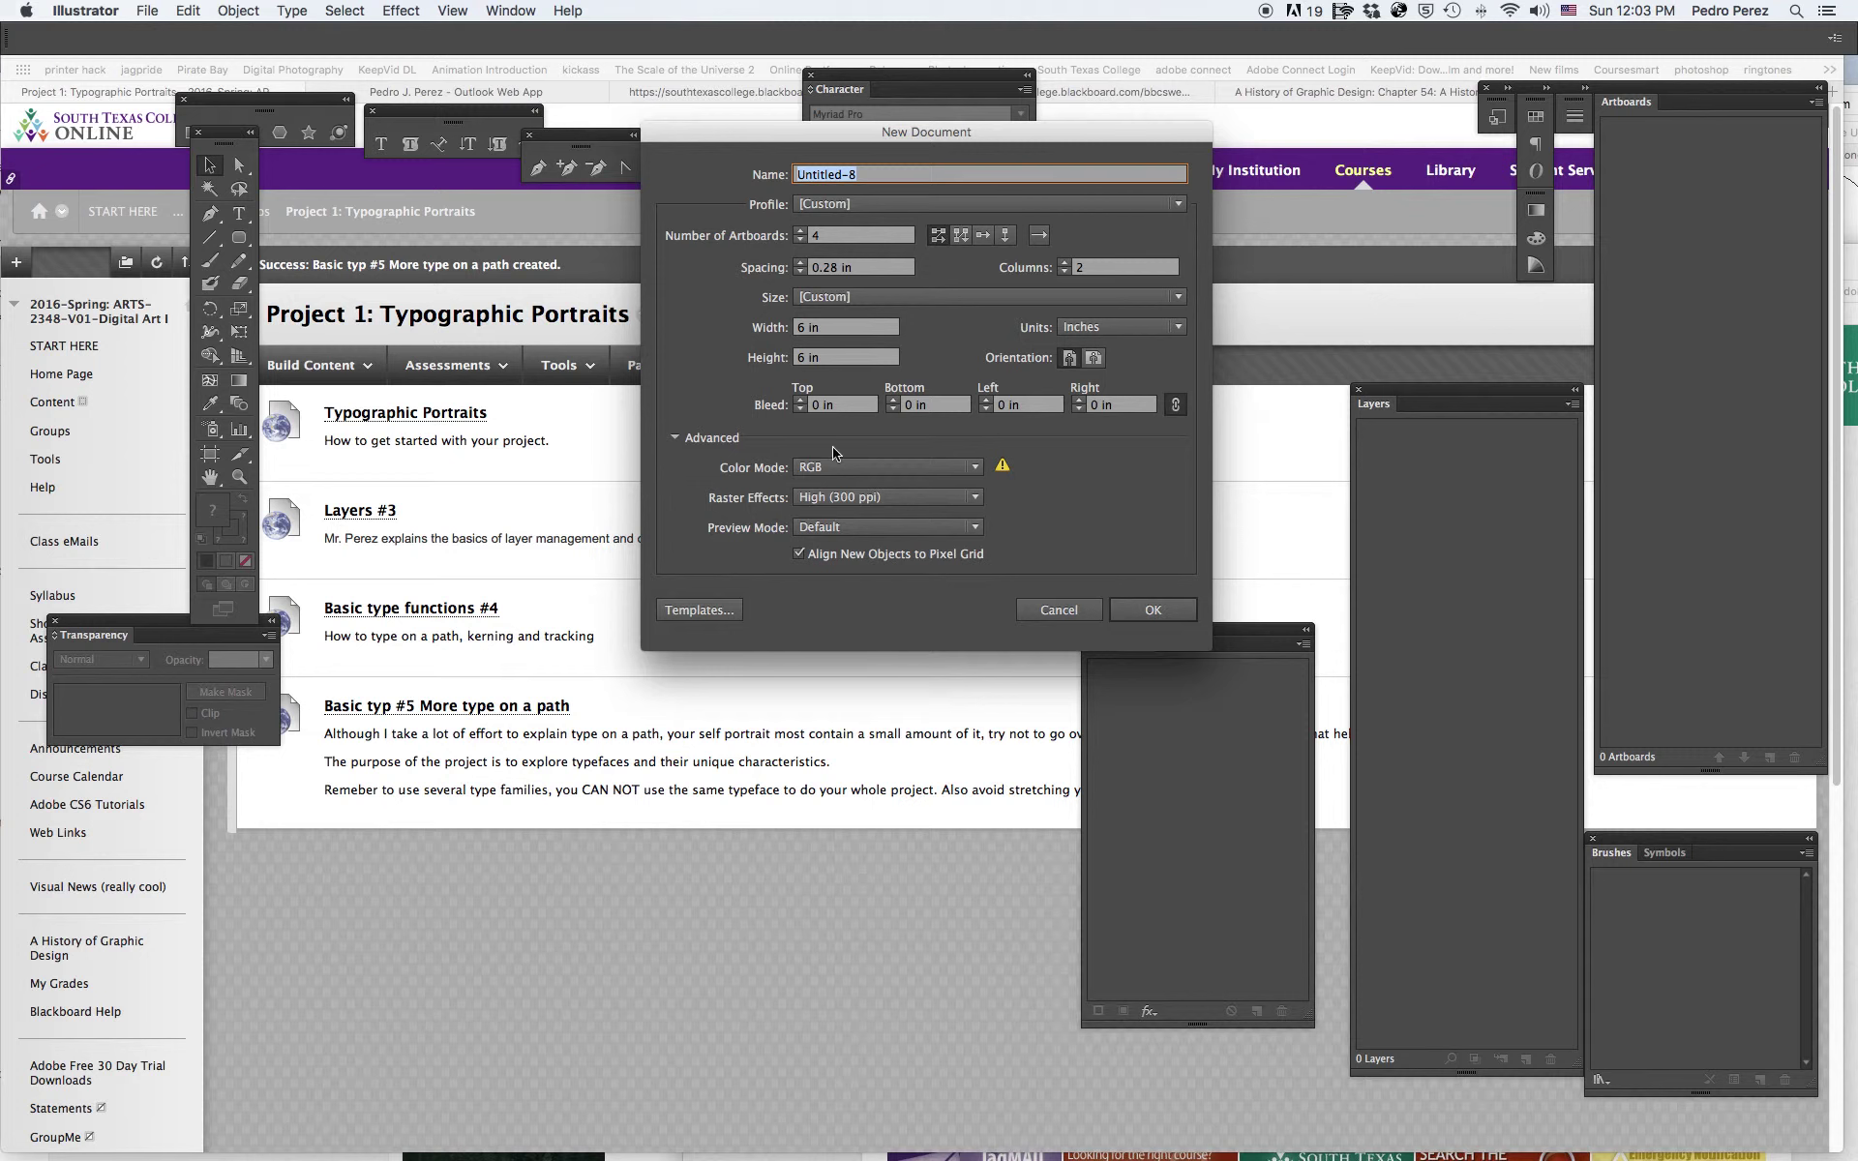
click(977, 500)
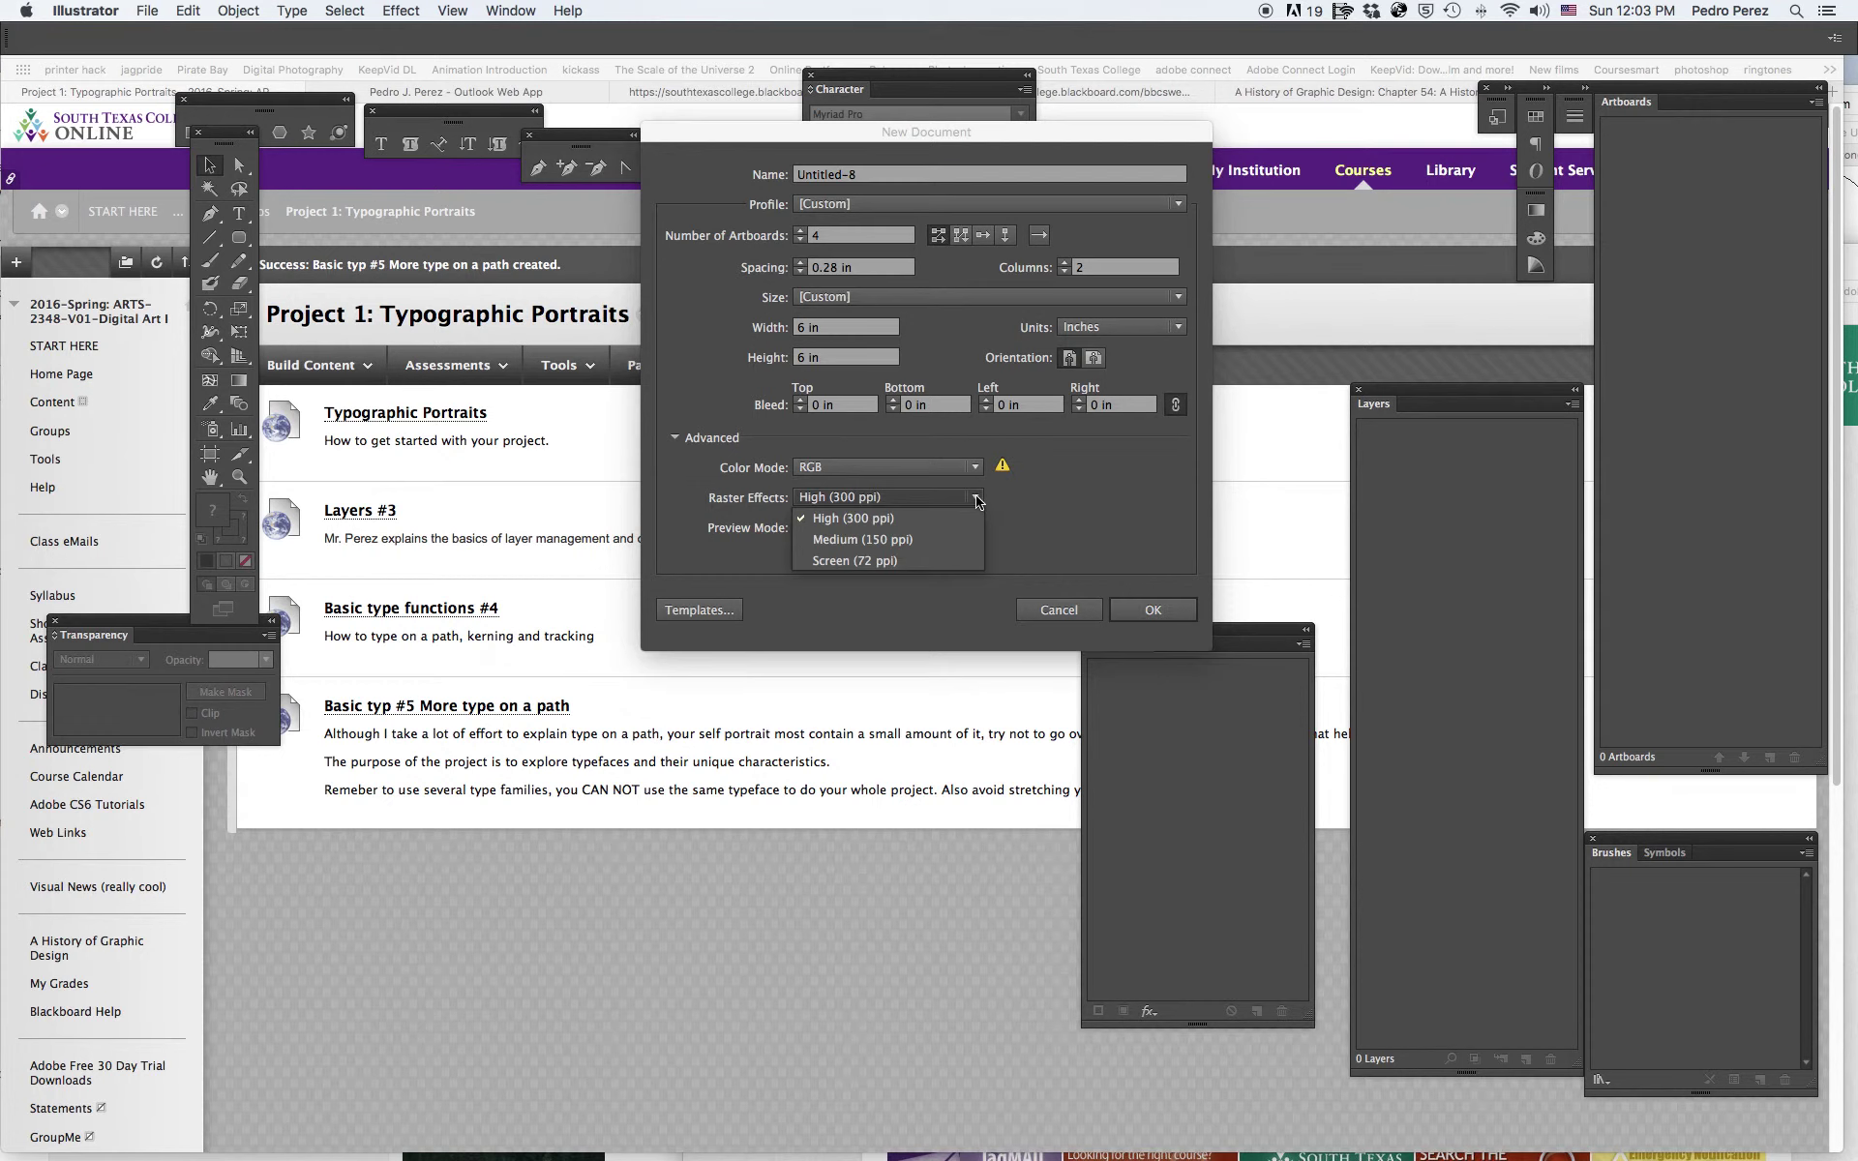
click(953, 516)
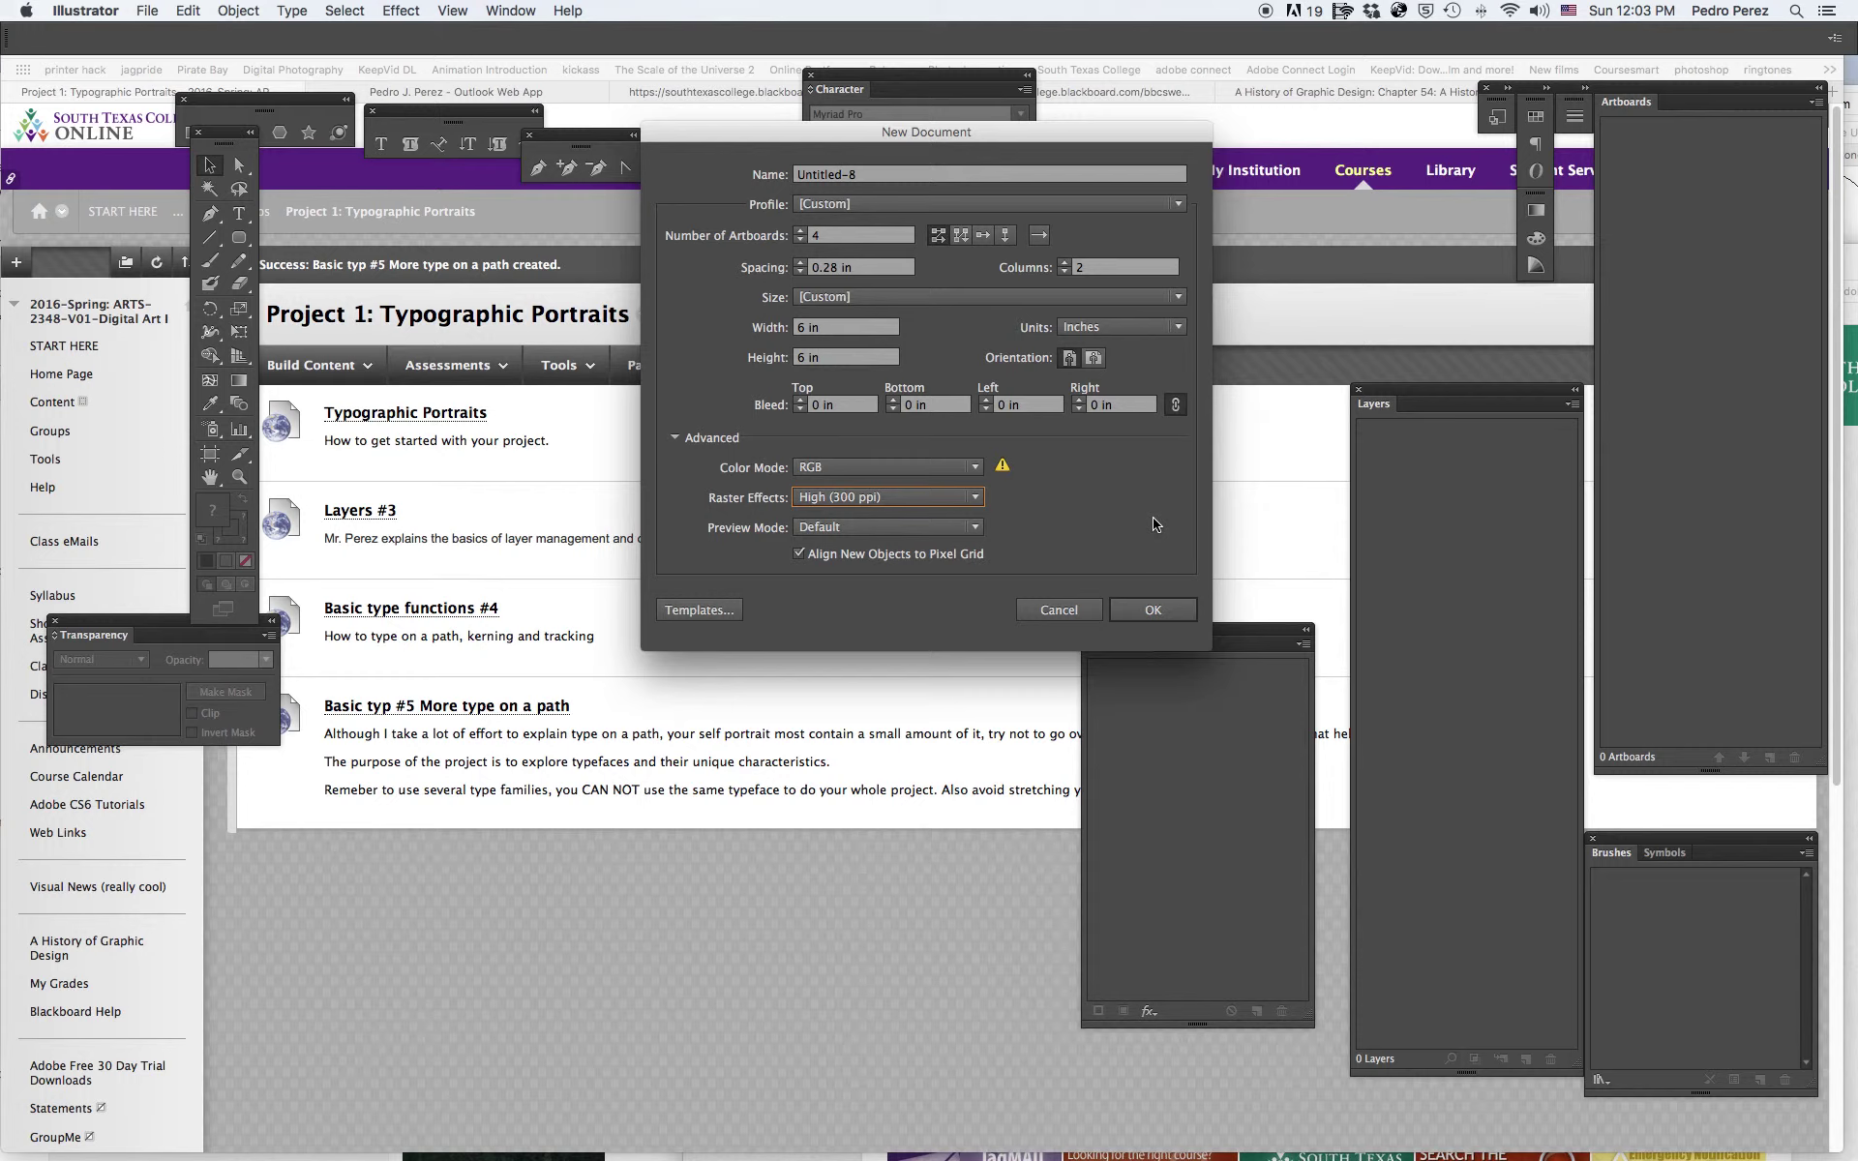
click(1133, 613)
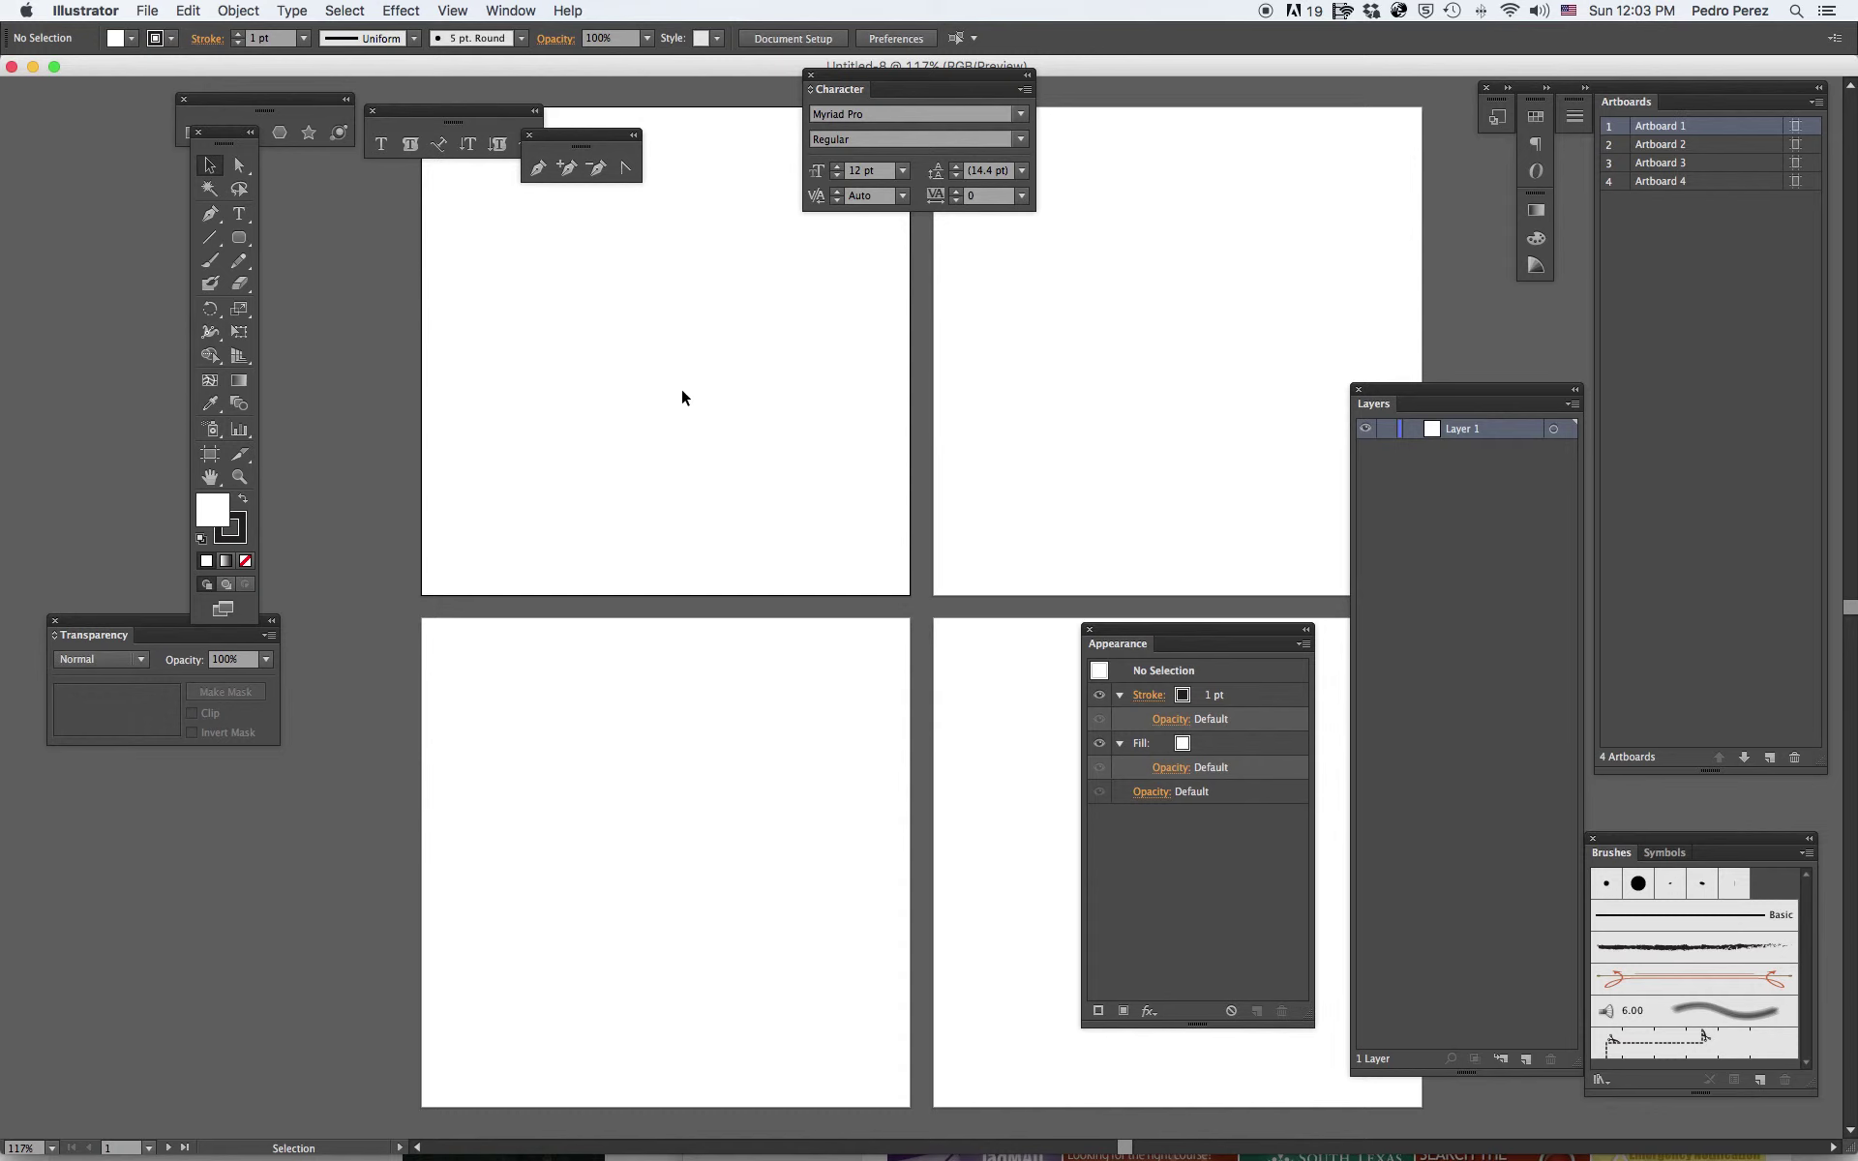
Zoom the first artboard to 200% and dock Appearance under Transparency.
click(239, 477)
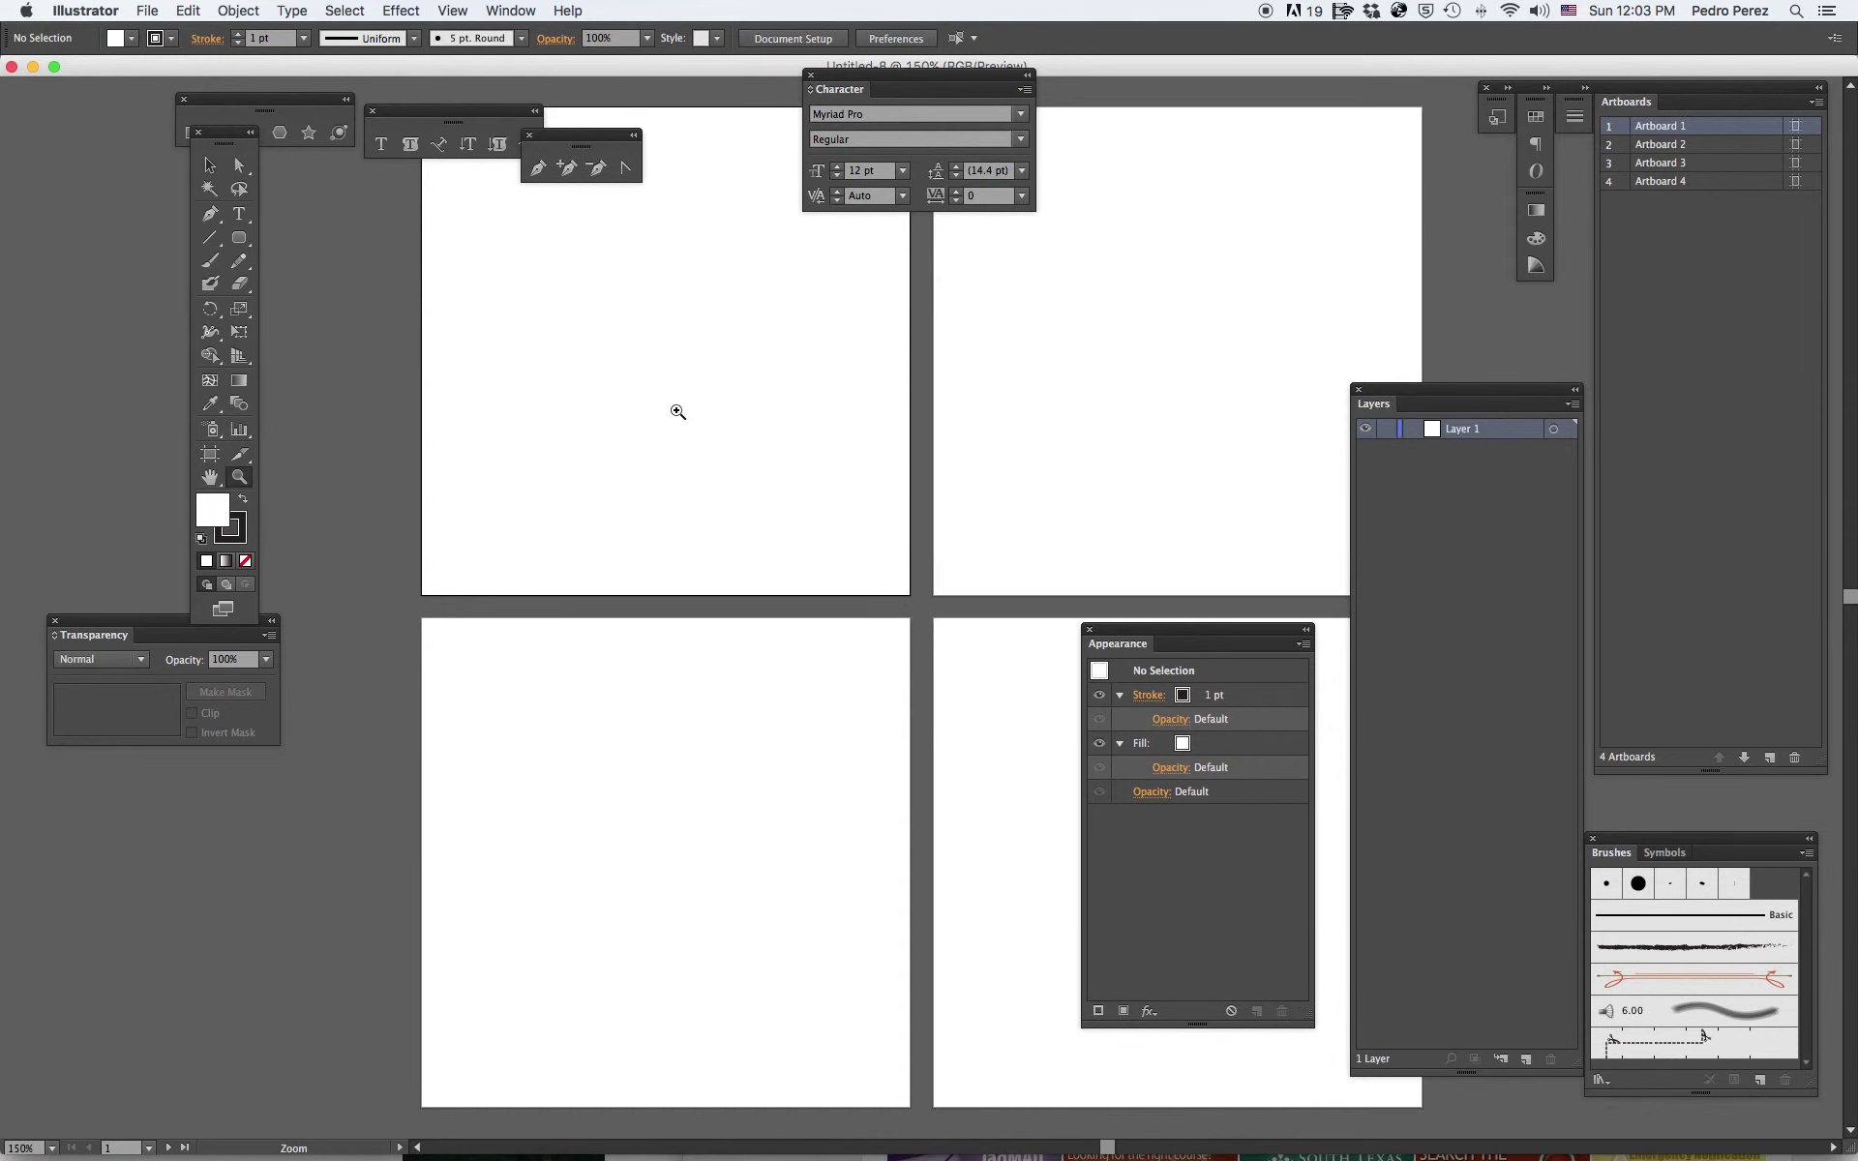
click(677, 411)
click(945, 559)
drag(1166, 629, 136, 743)
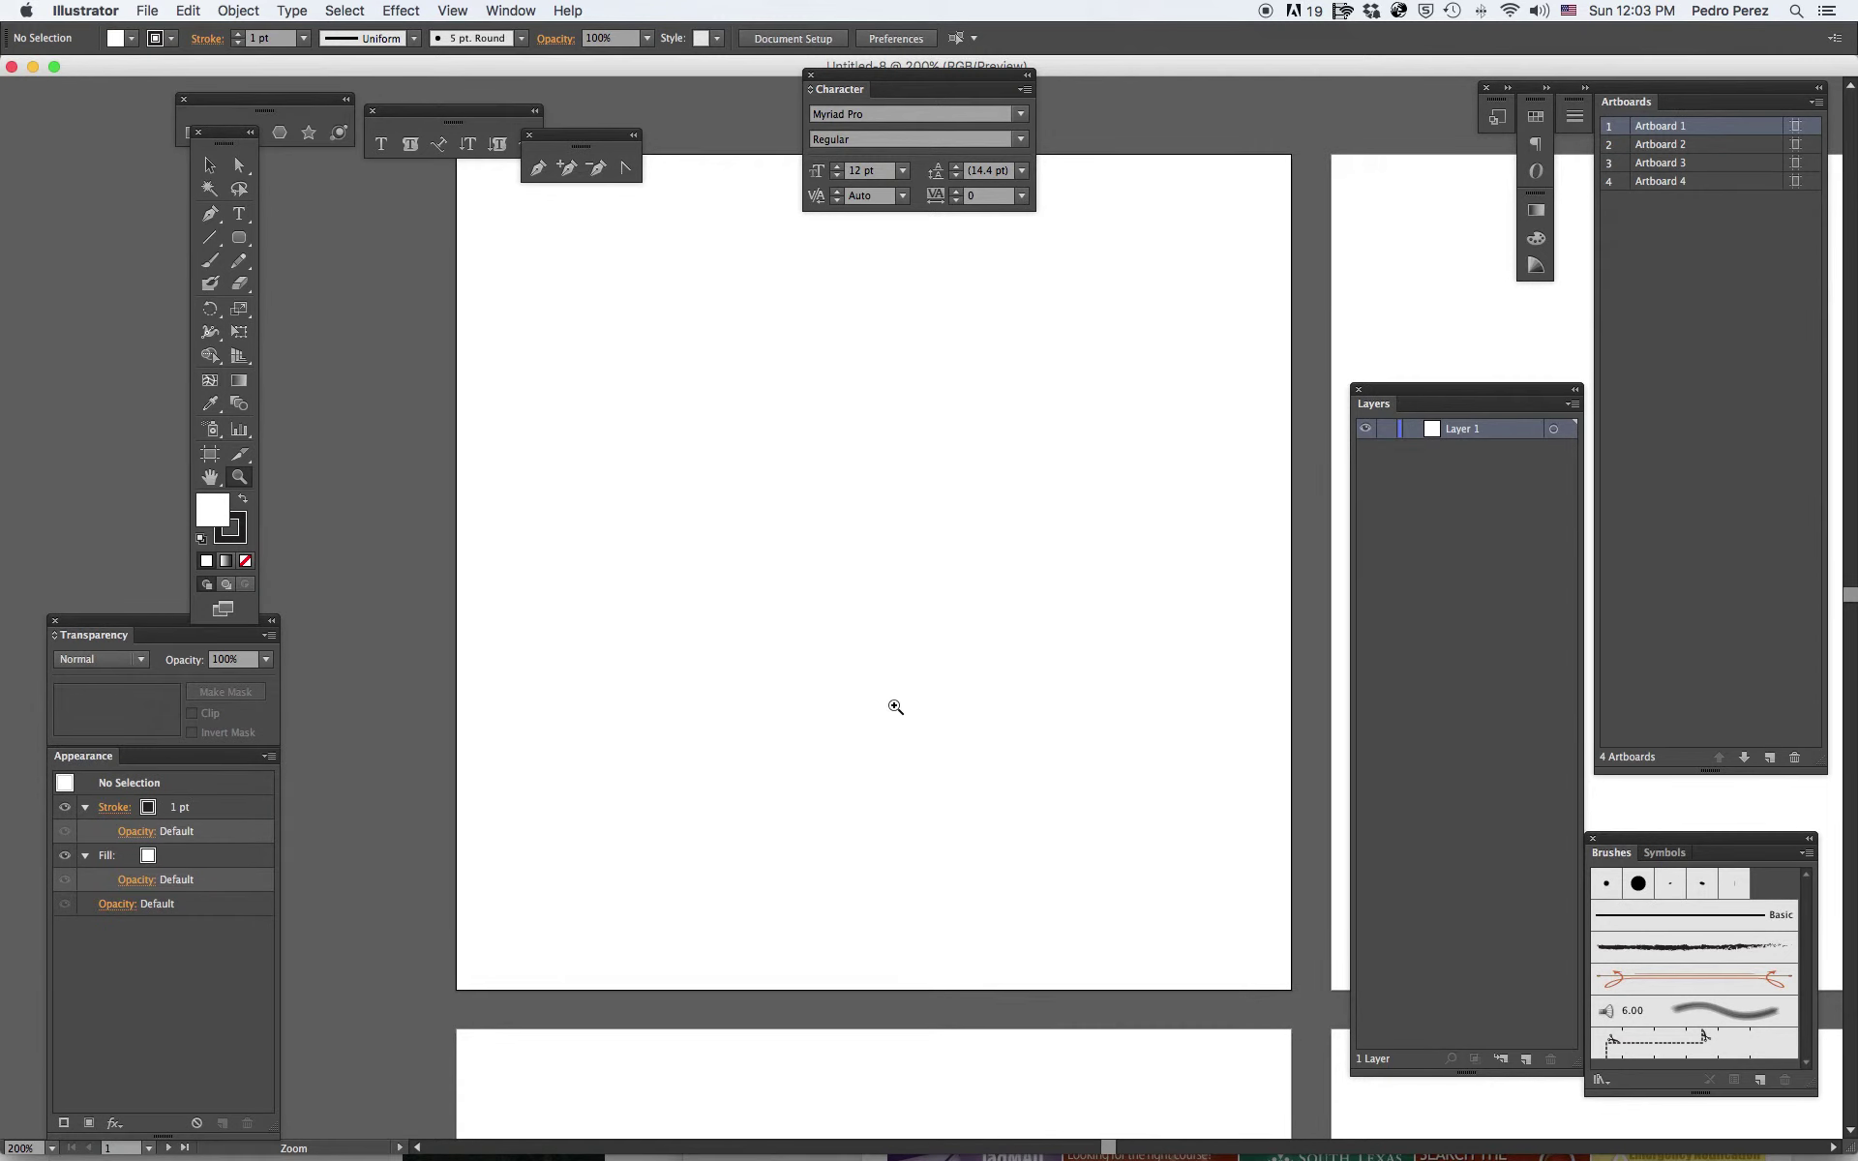
Centre the first artboard, close the Character panel and return to the Selection tool.
key(space)
mouse_move(909, 623)
mouse_down()
mouse_move(790, 624)
mouse_move(887, 626)
mouse_up()
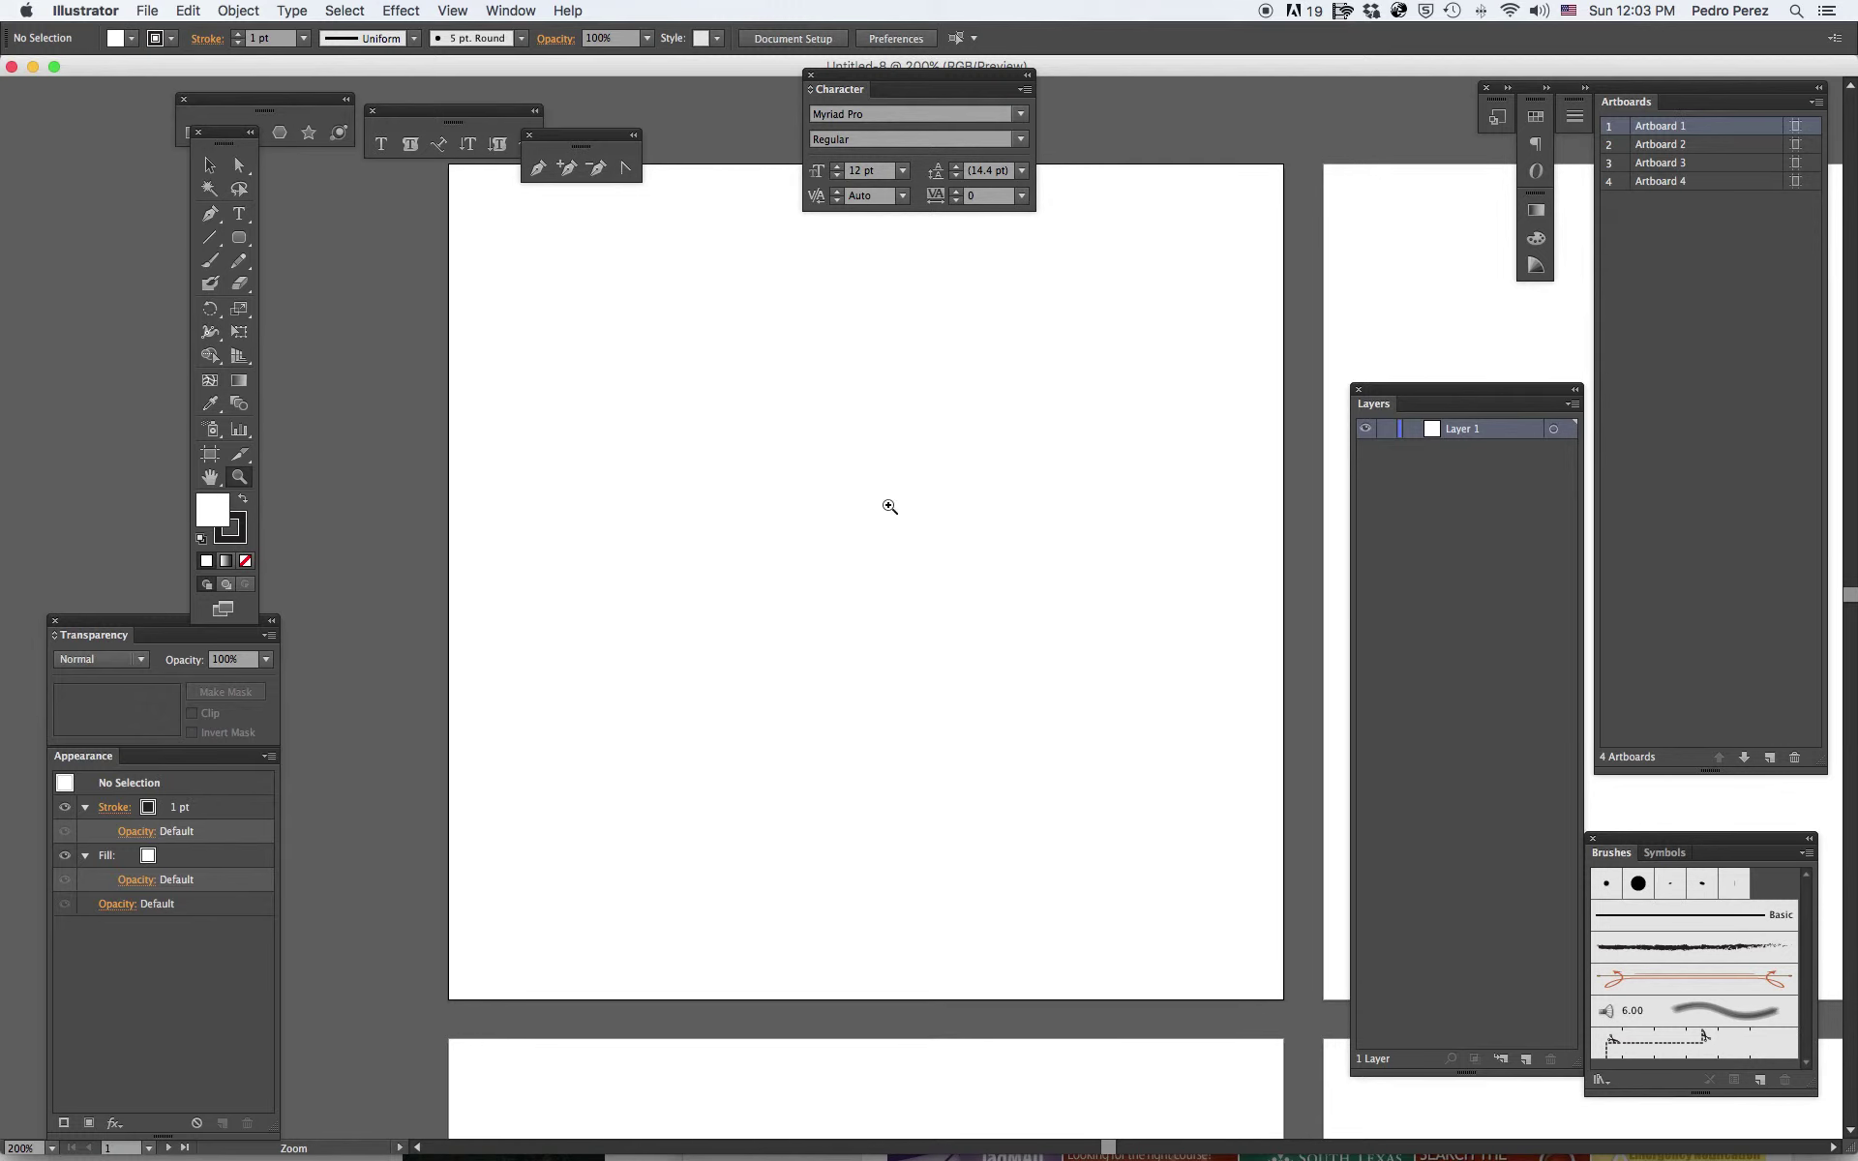
click(811, 77)
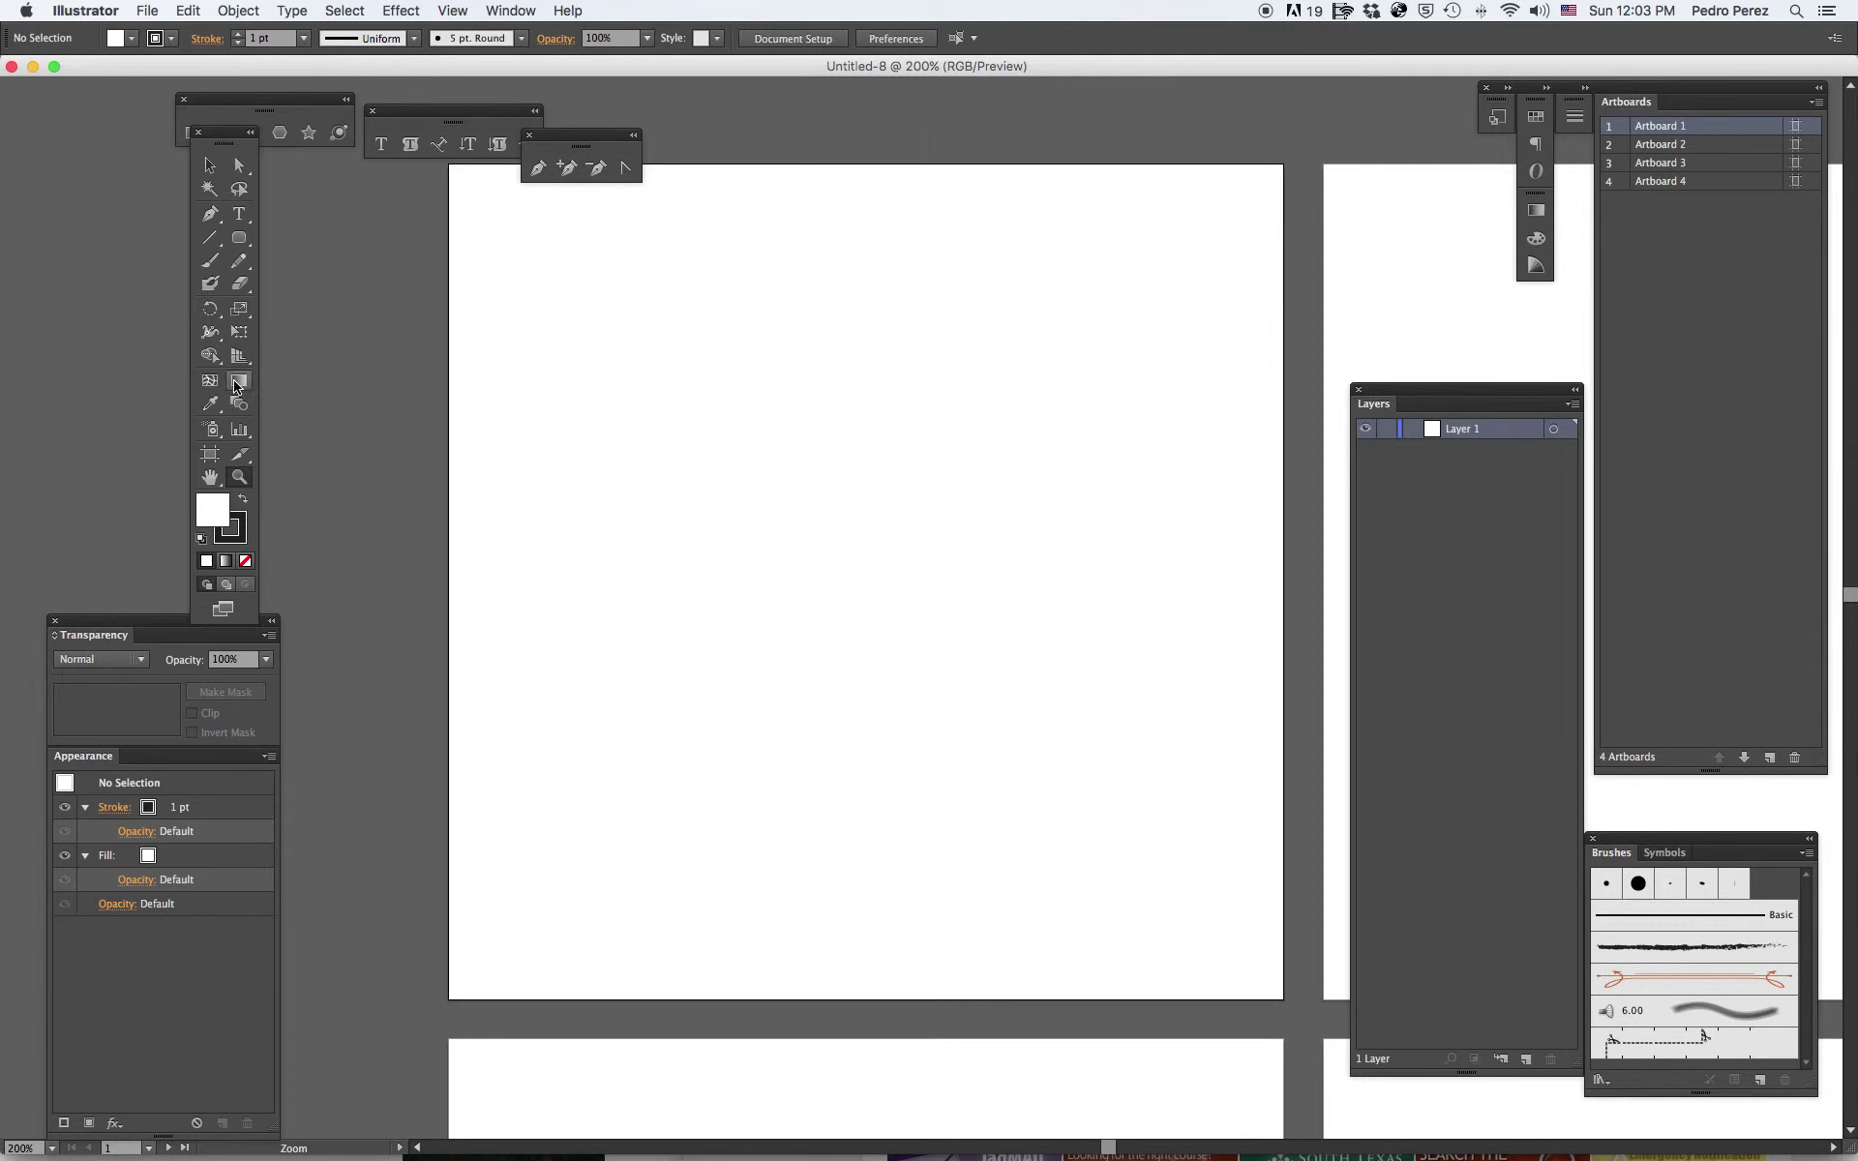
click(209, 165)
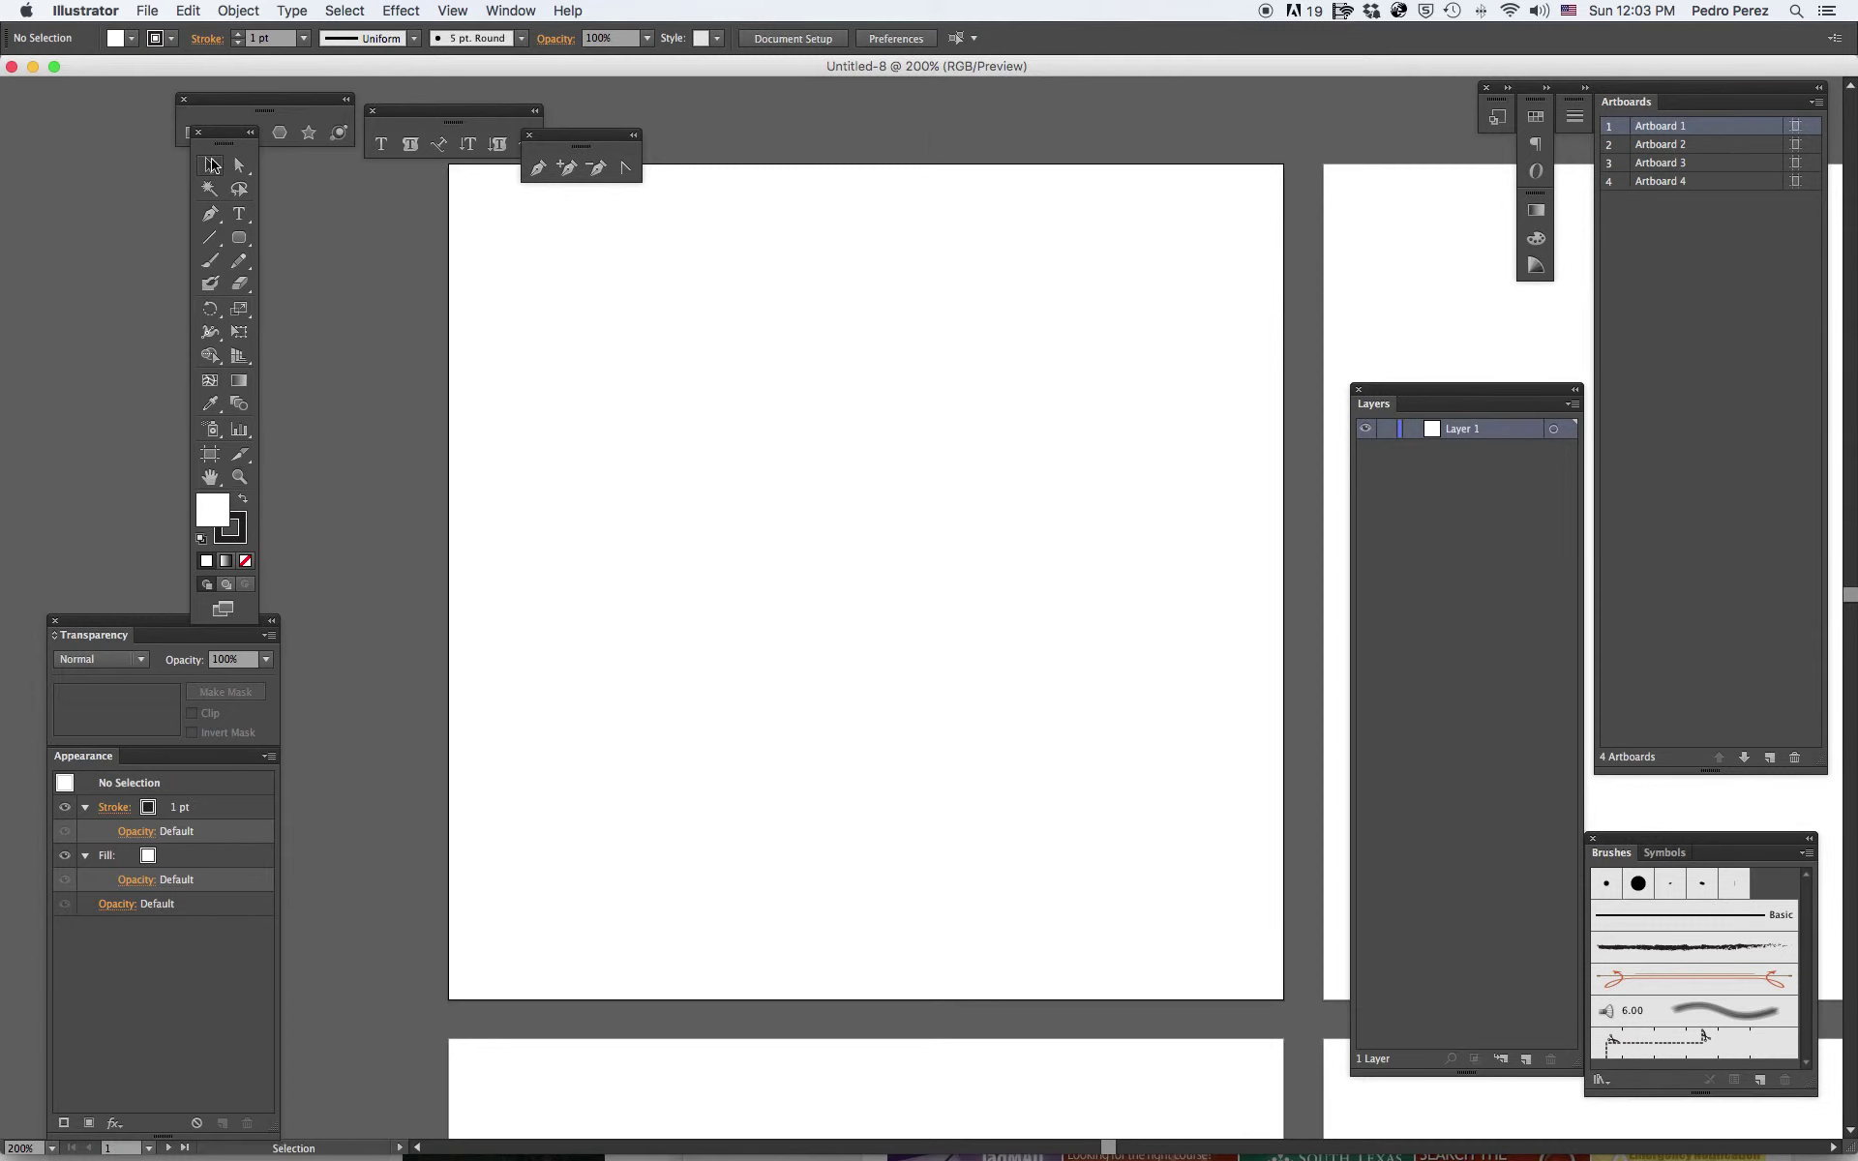
Place 'angry chicken to trace.jpg' on the first artboard.
click(146, 12)
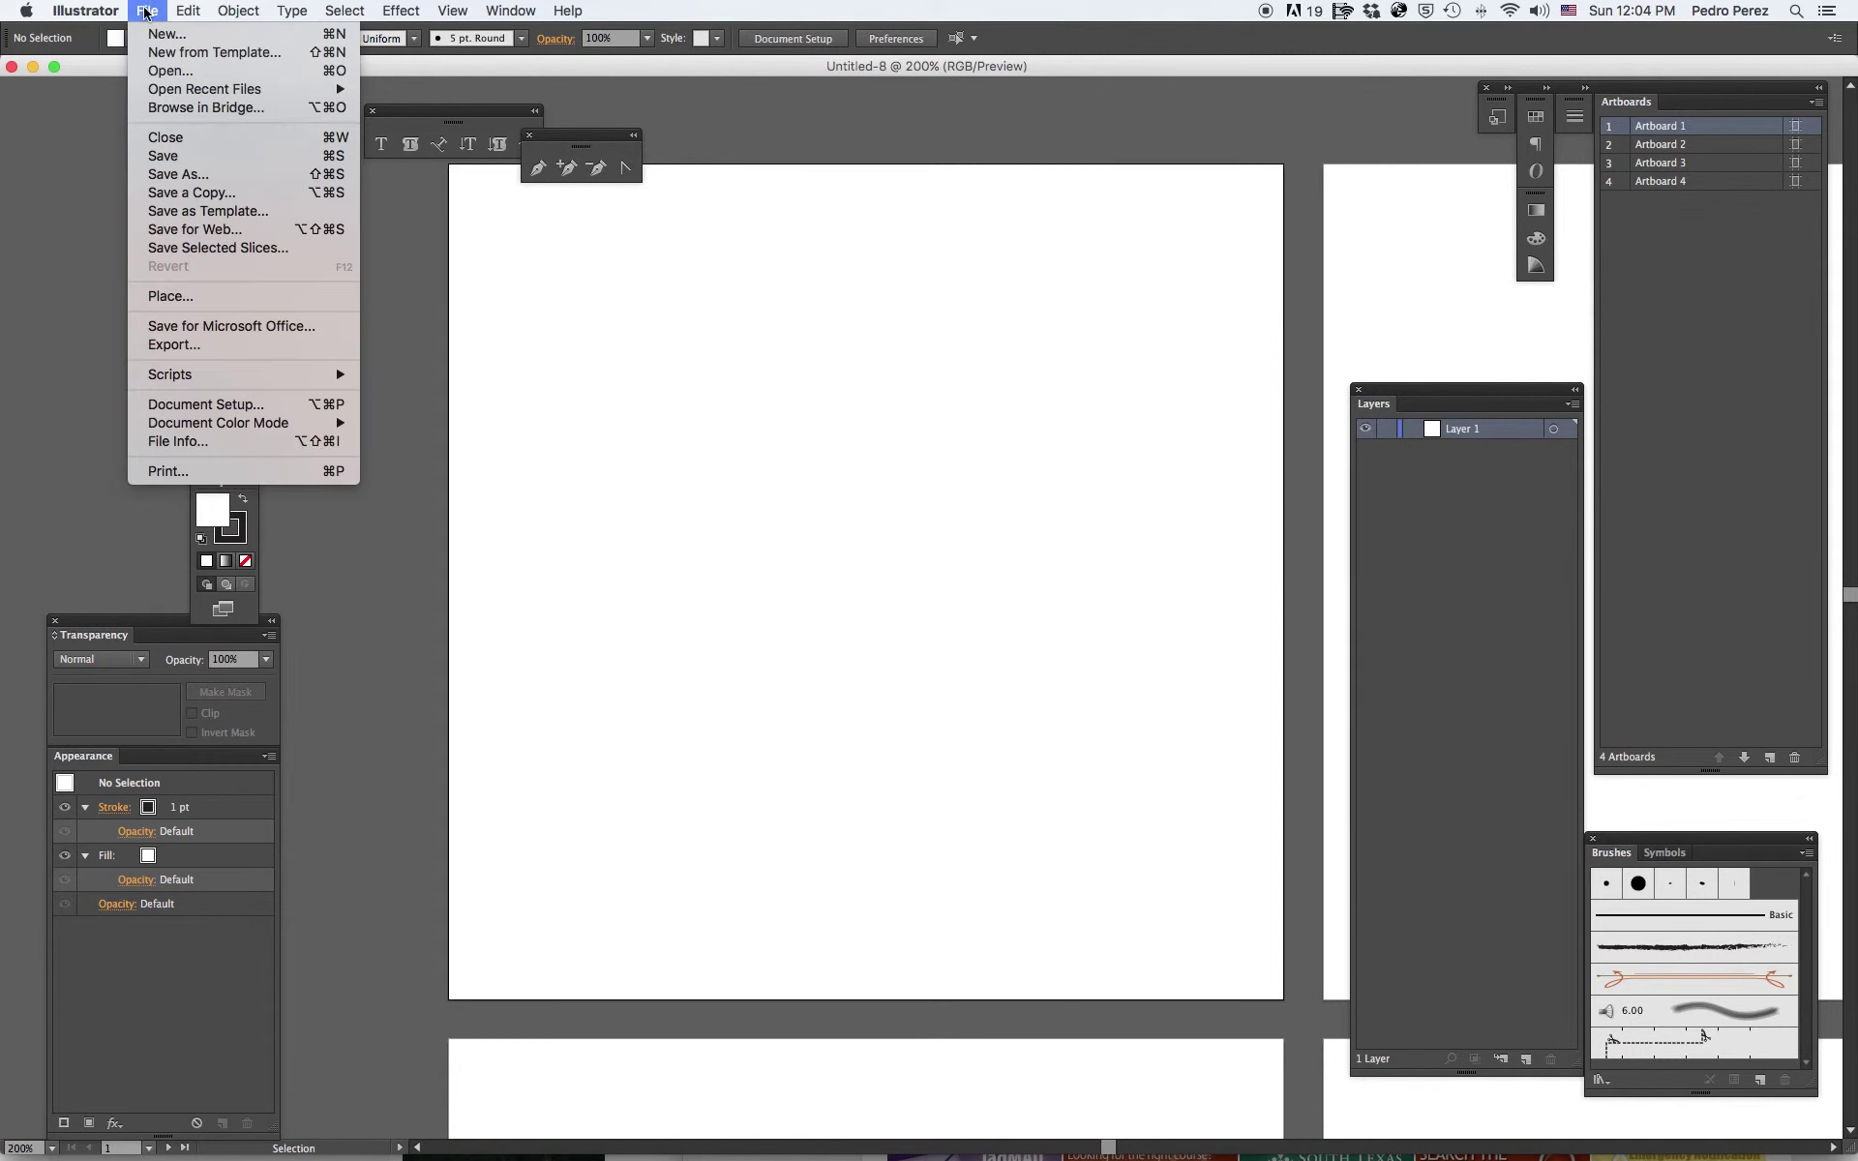
click(183, 299)
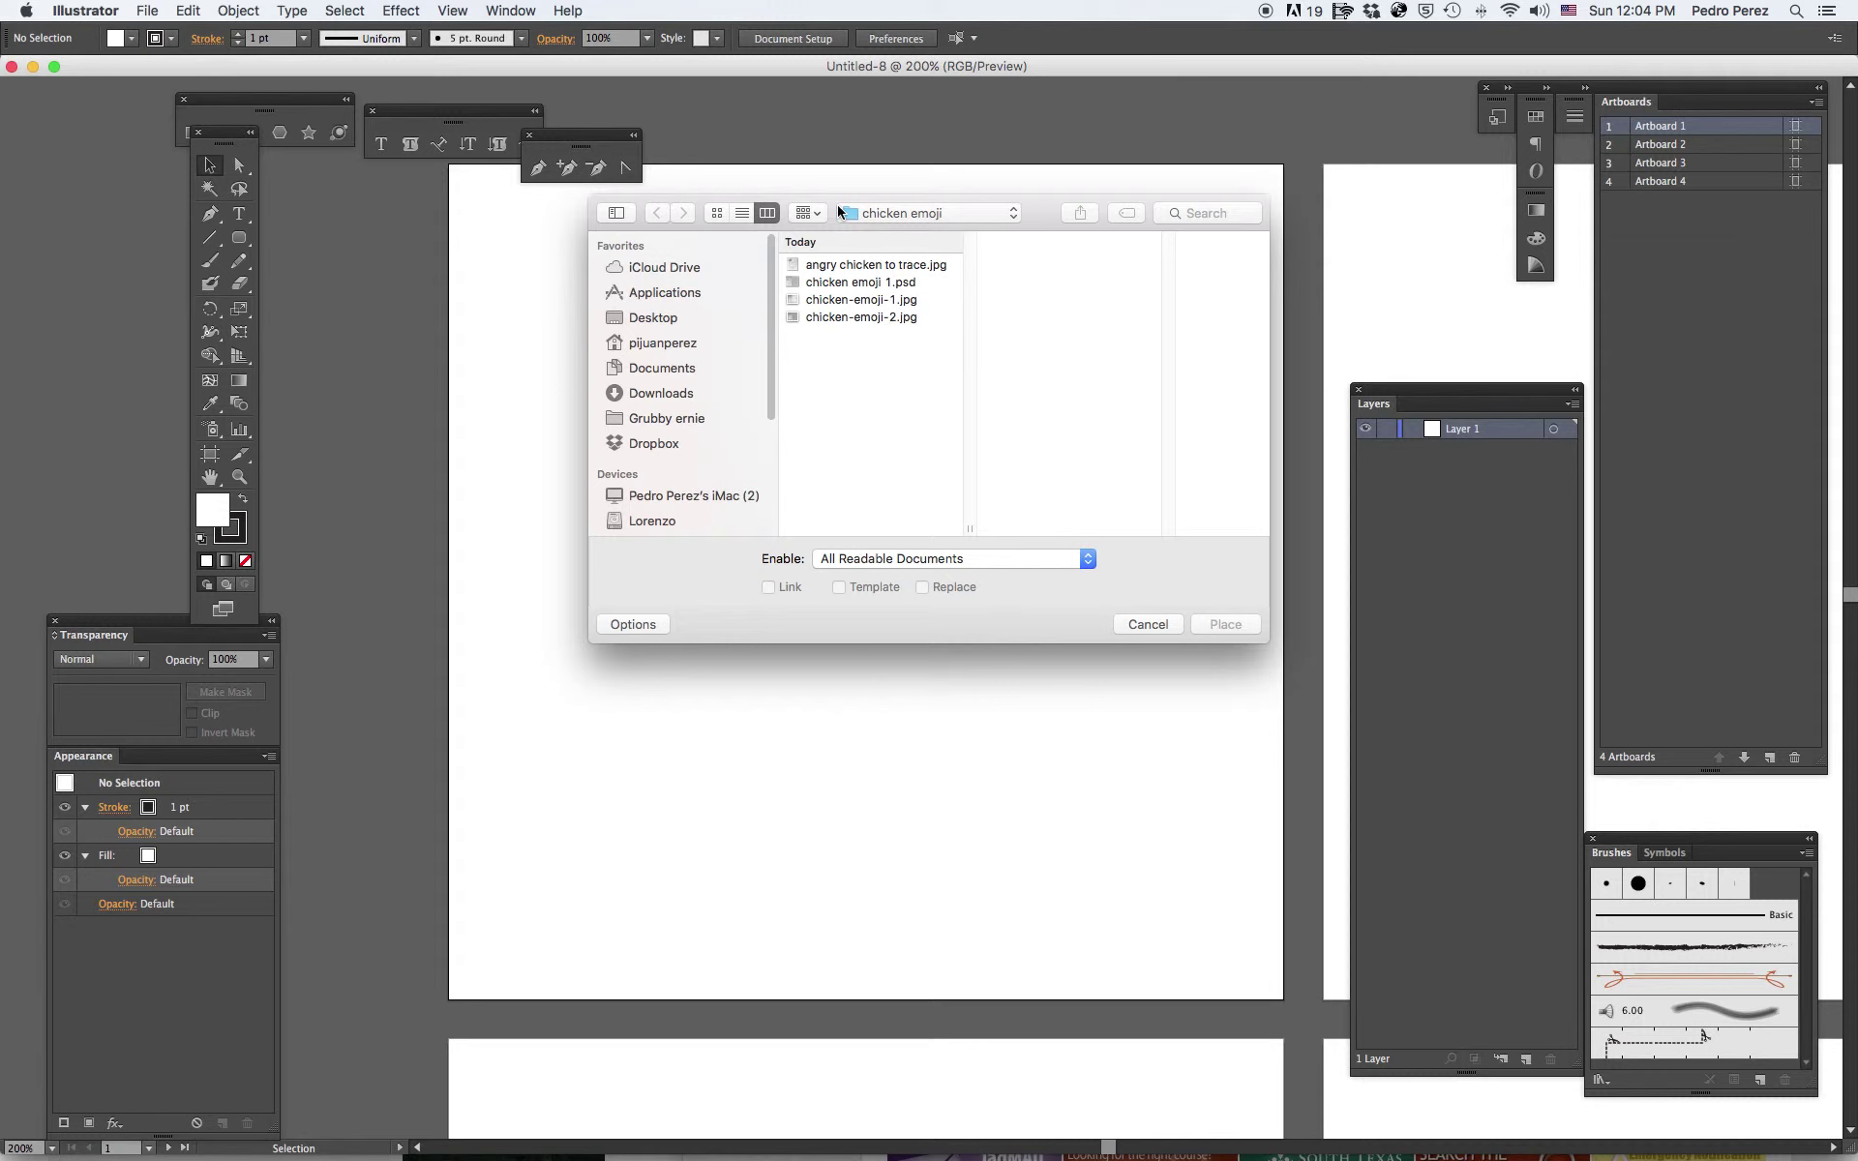
click(841, 267)
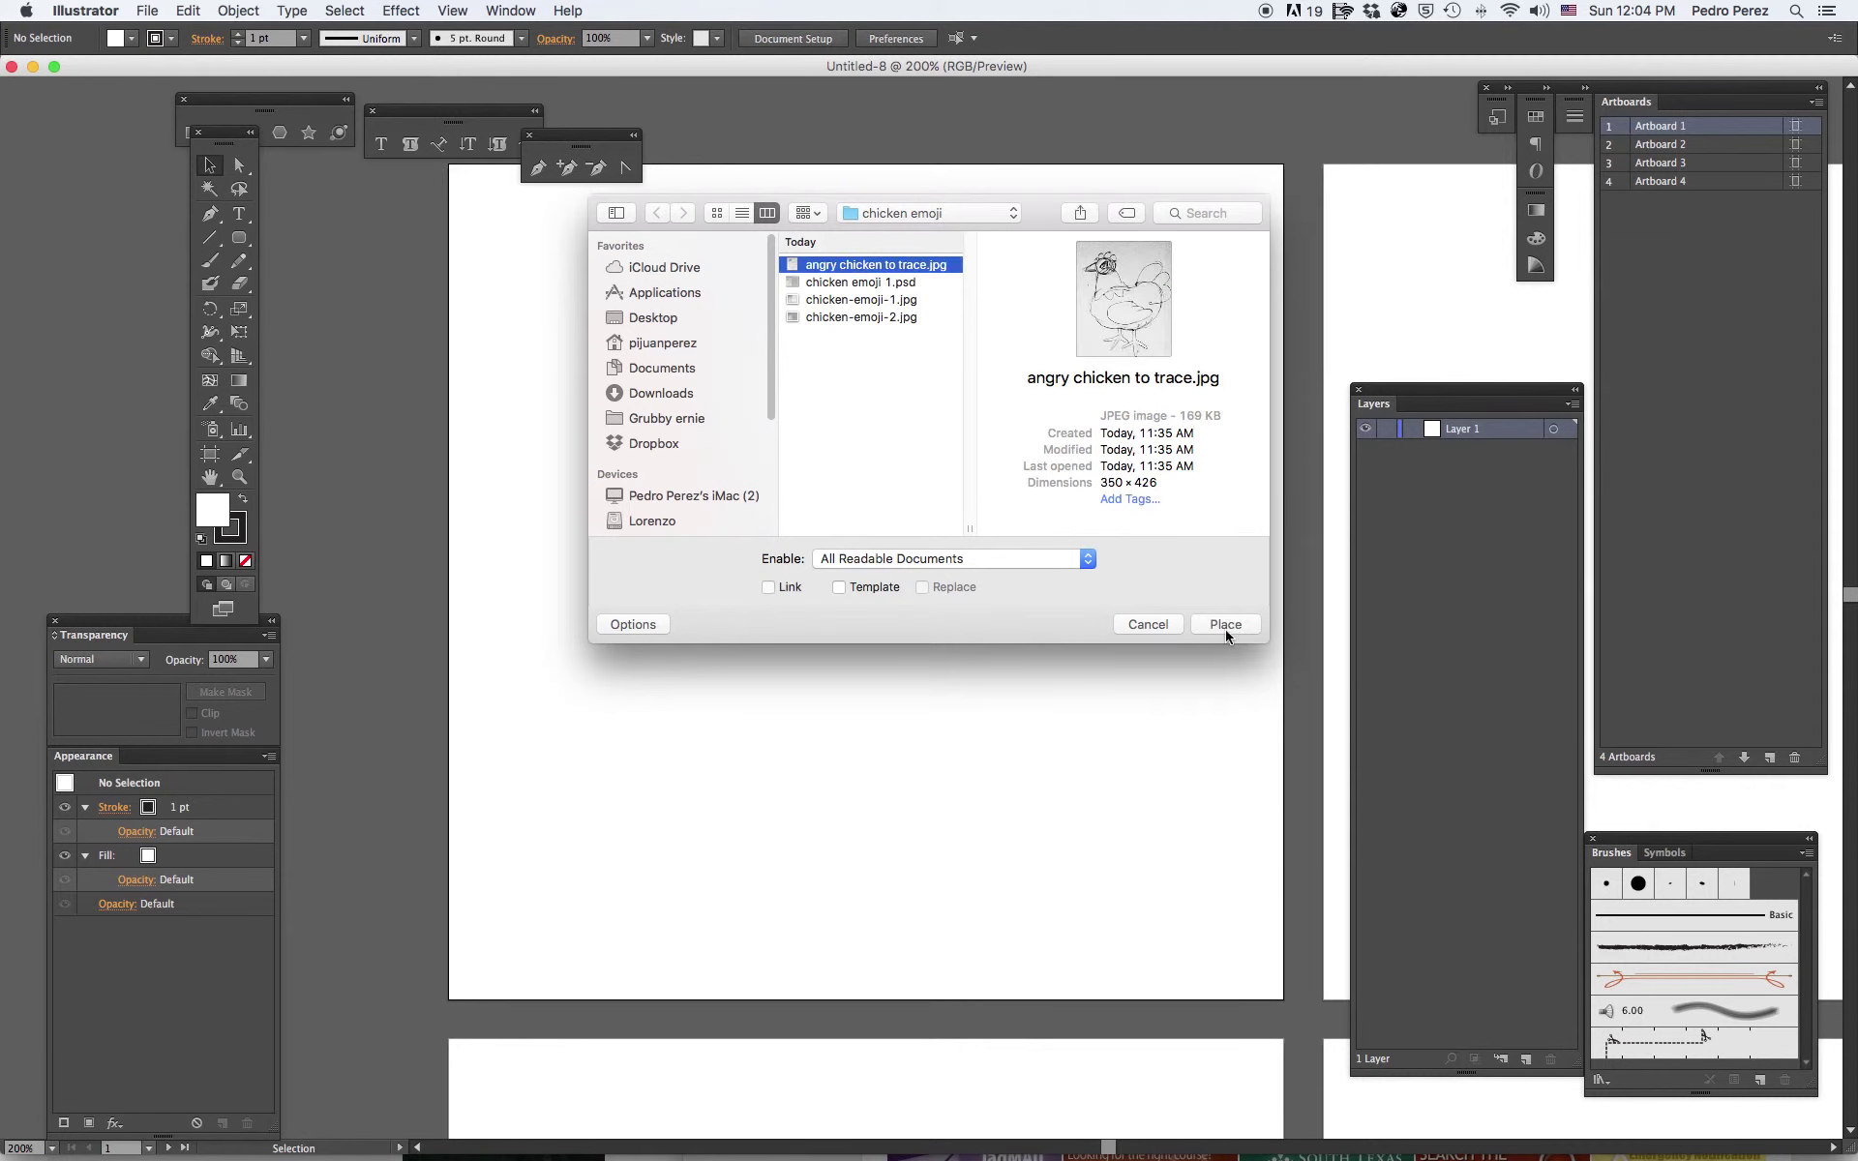
click(1227, 624)
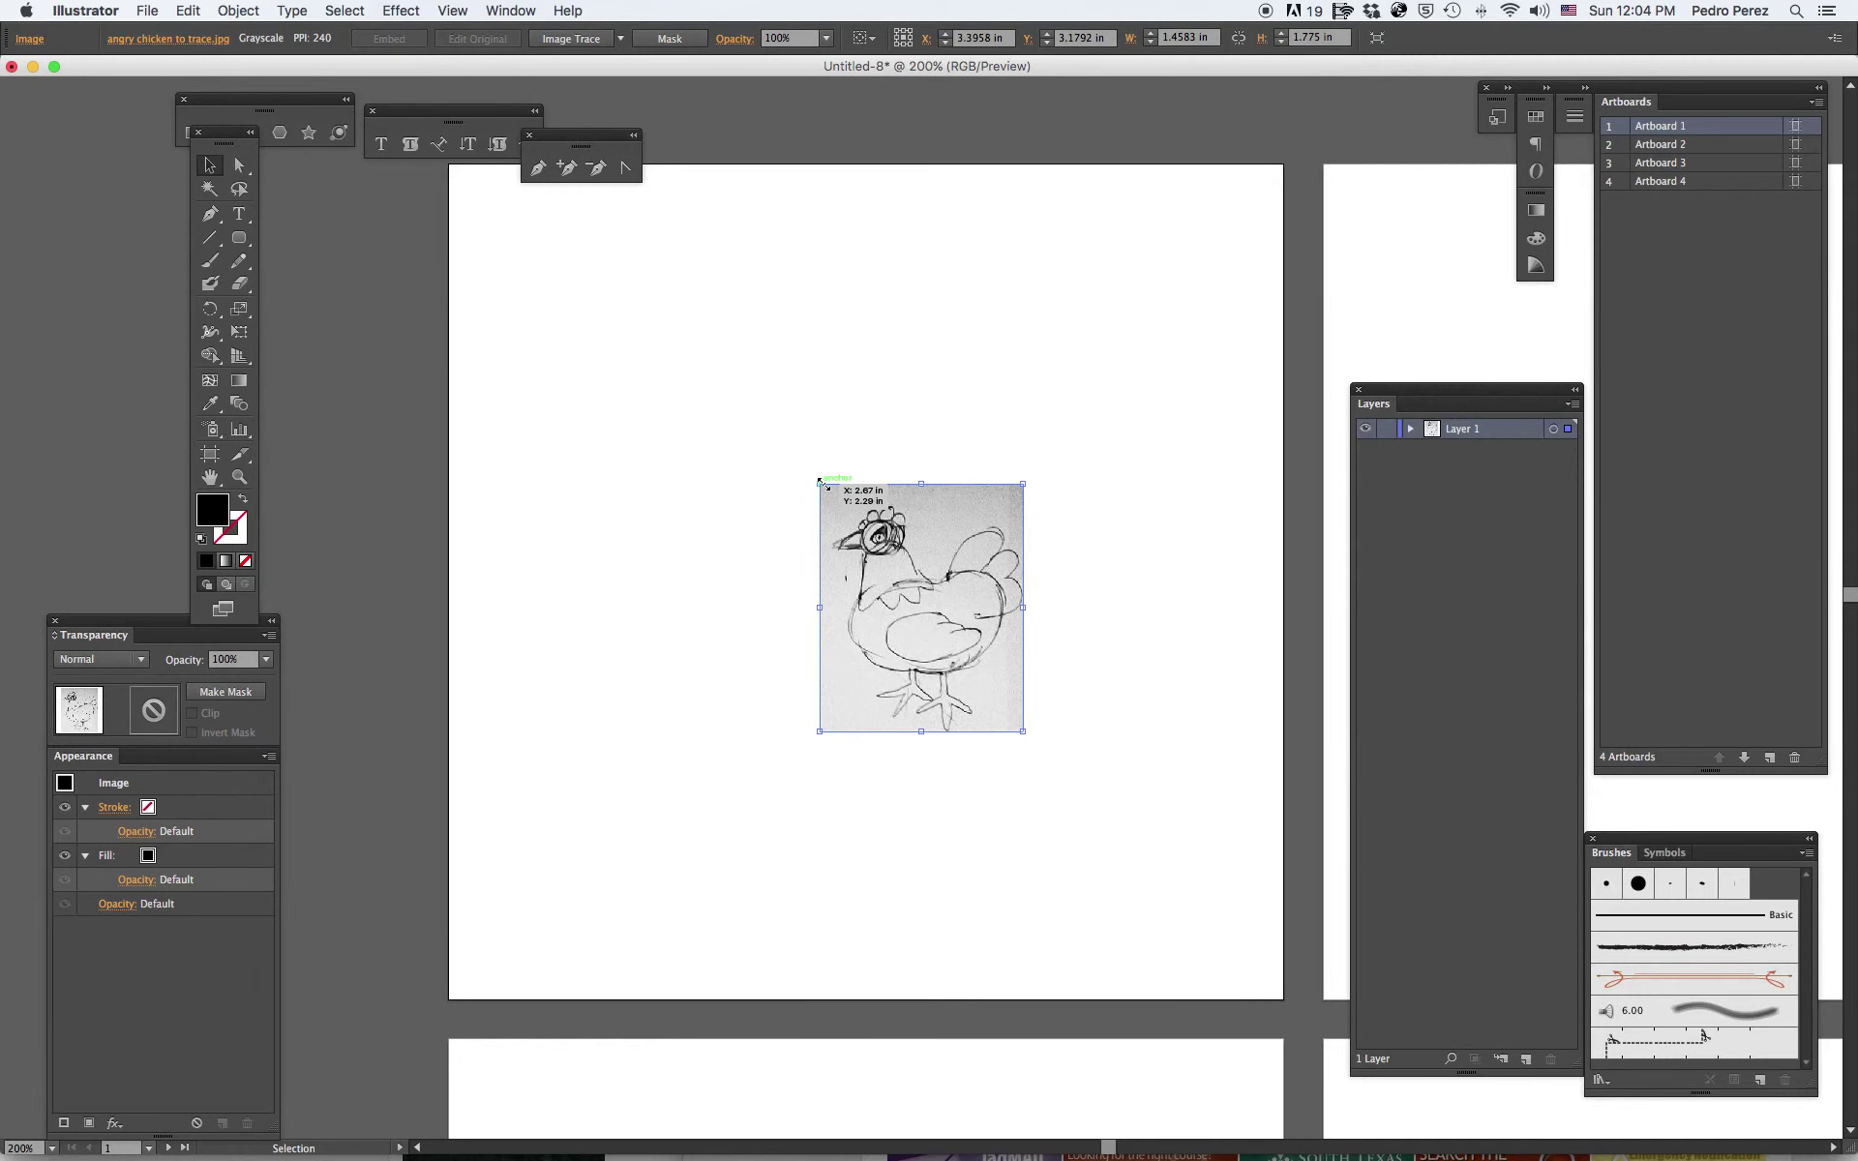
Scale the sketch to about 4.5 × 5.48 in and position it on the artboard.
drag(819, 480, 600, 260)
drag(1023, 732, 1258, 961)
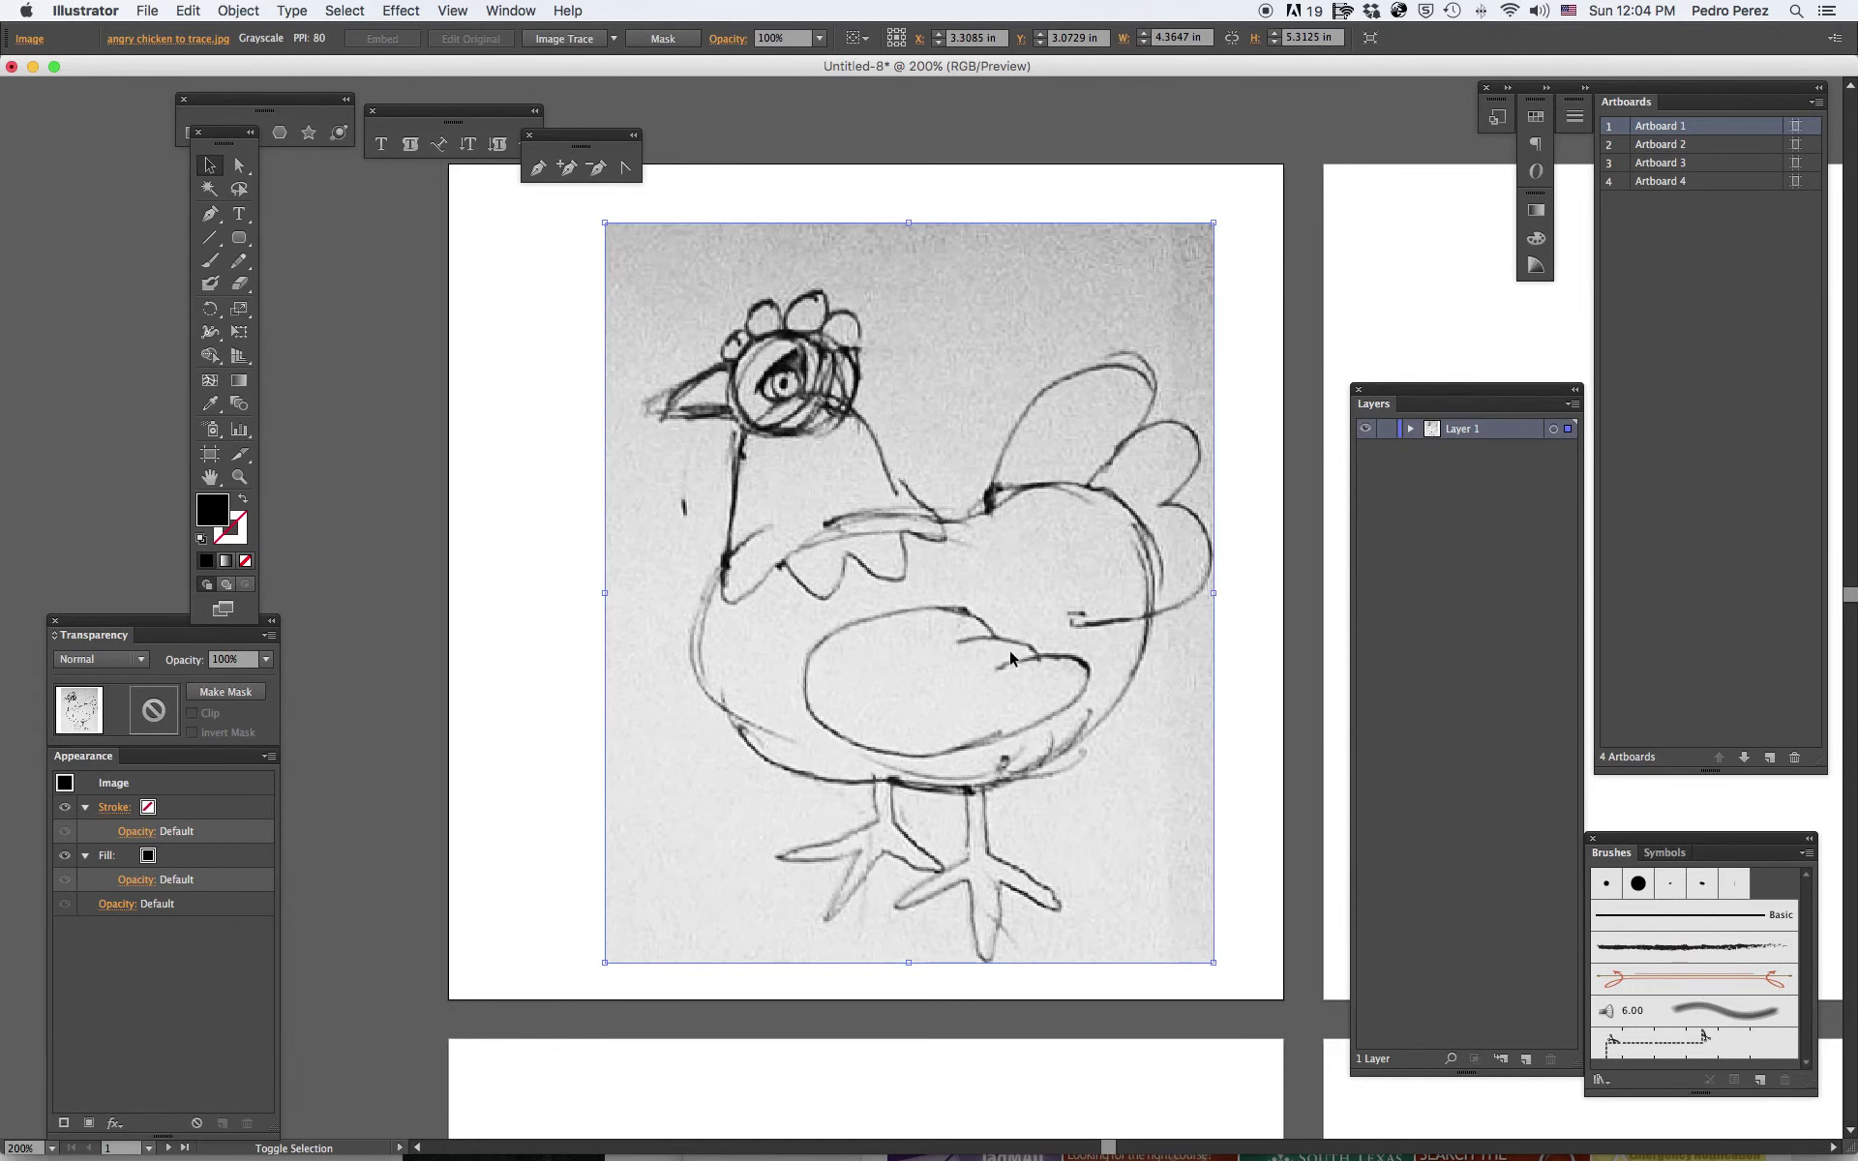
drag(832, 409, 815, 387)
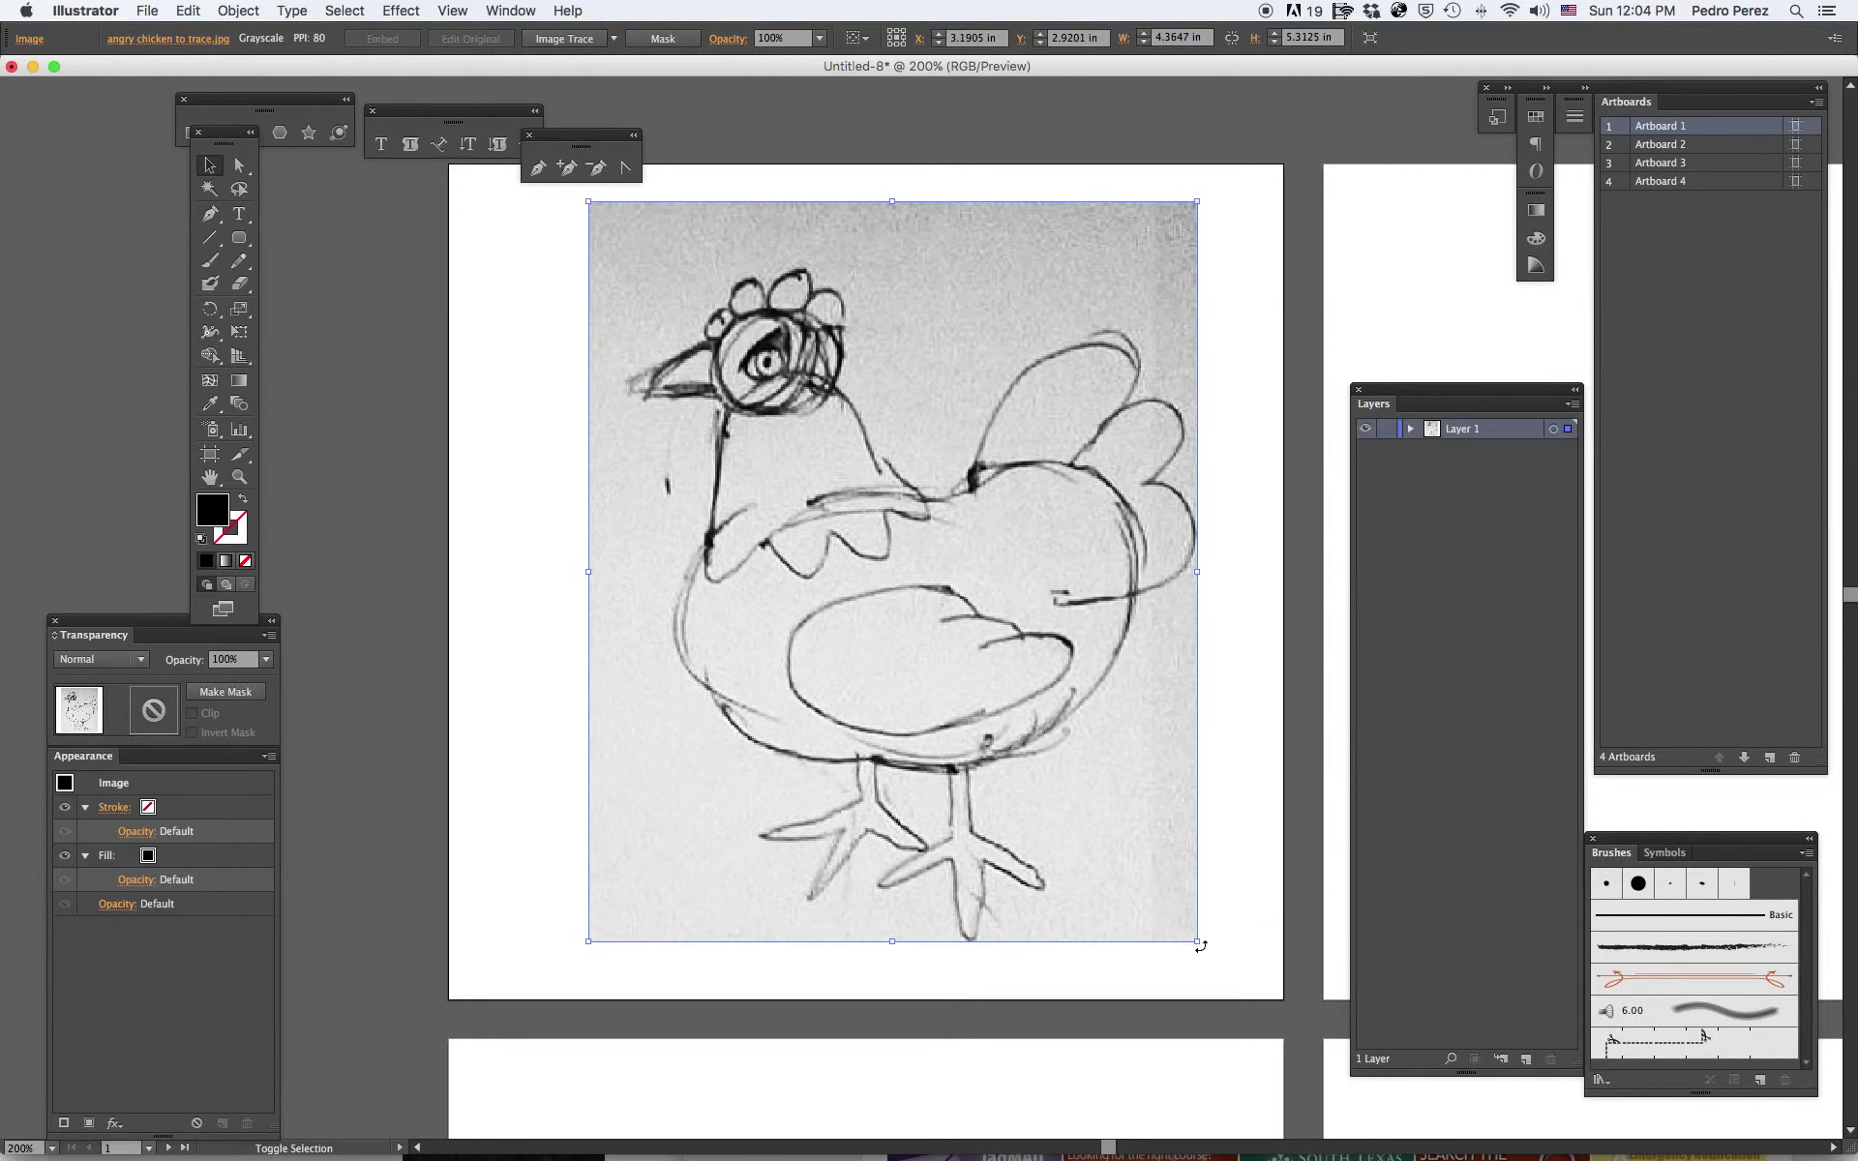
drag(1197, 940, 1229, 970)
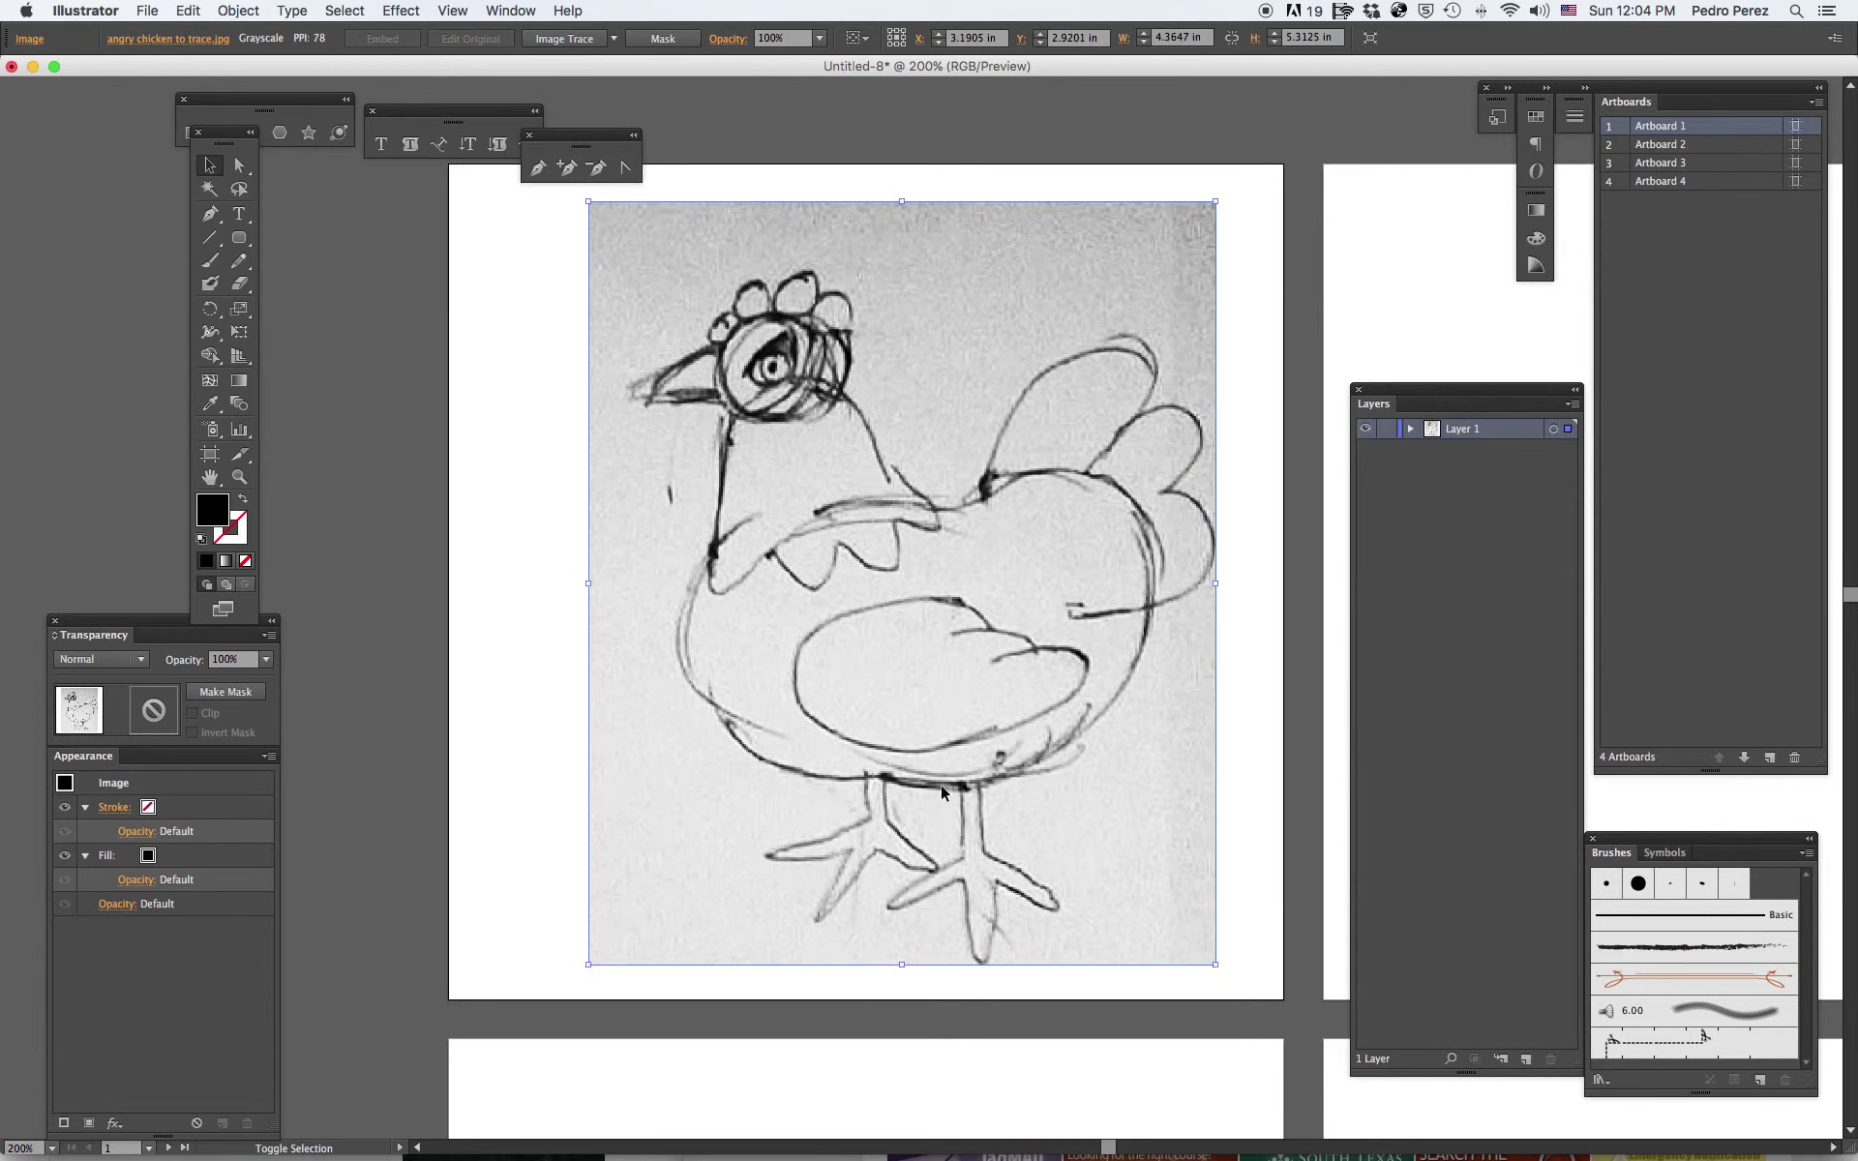
drag(852, 562, 830, 569)
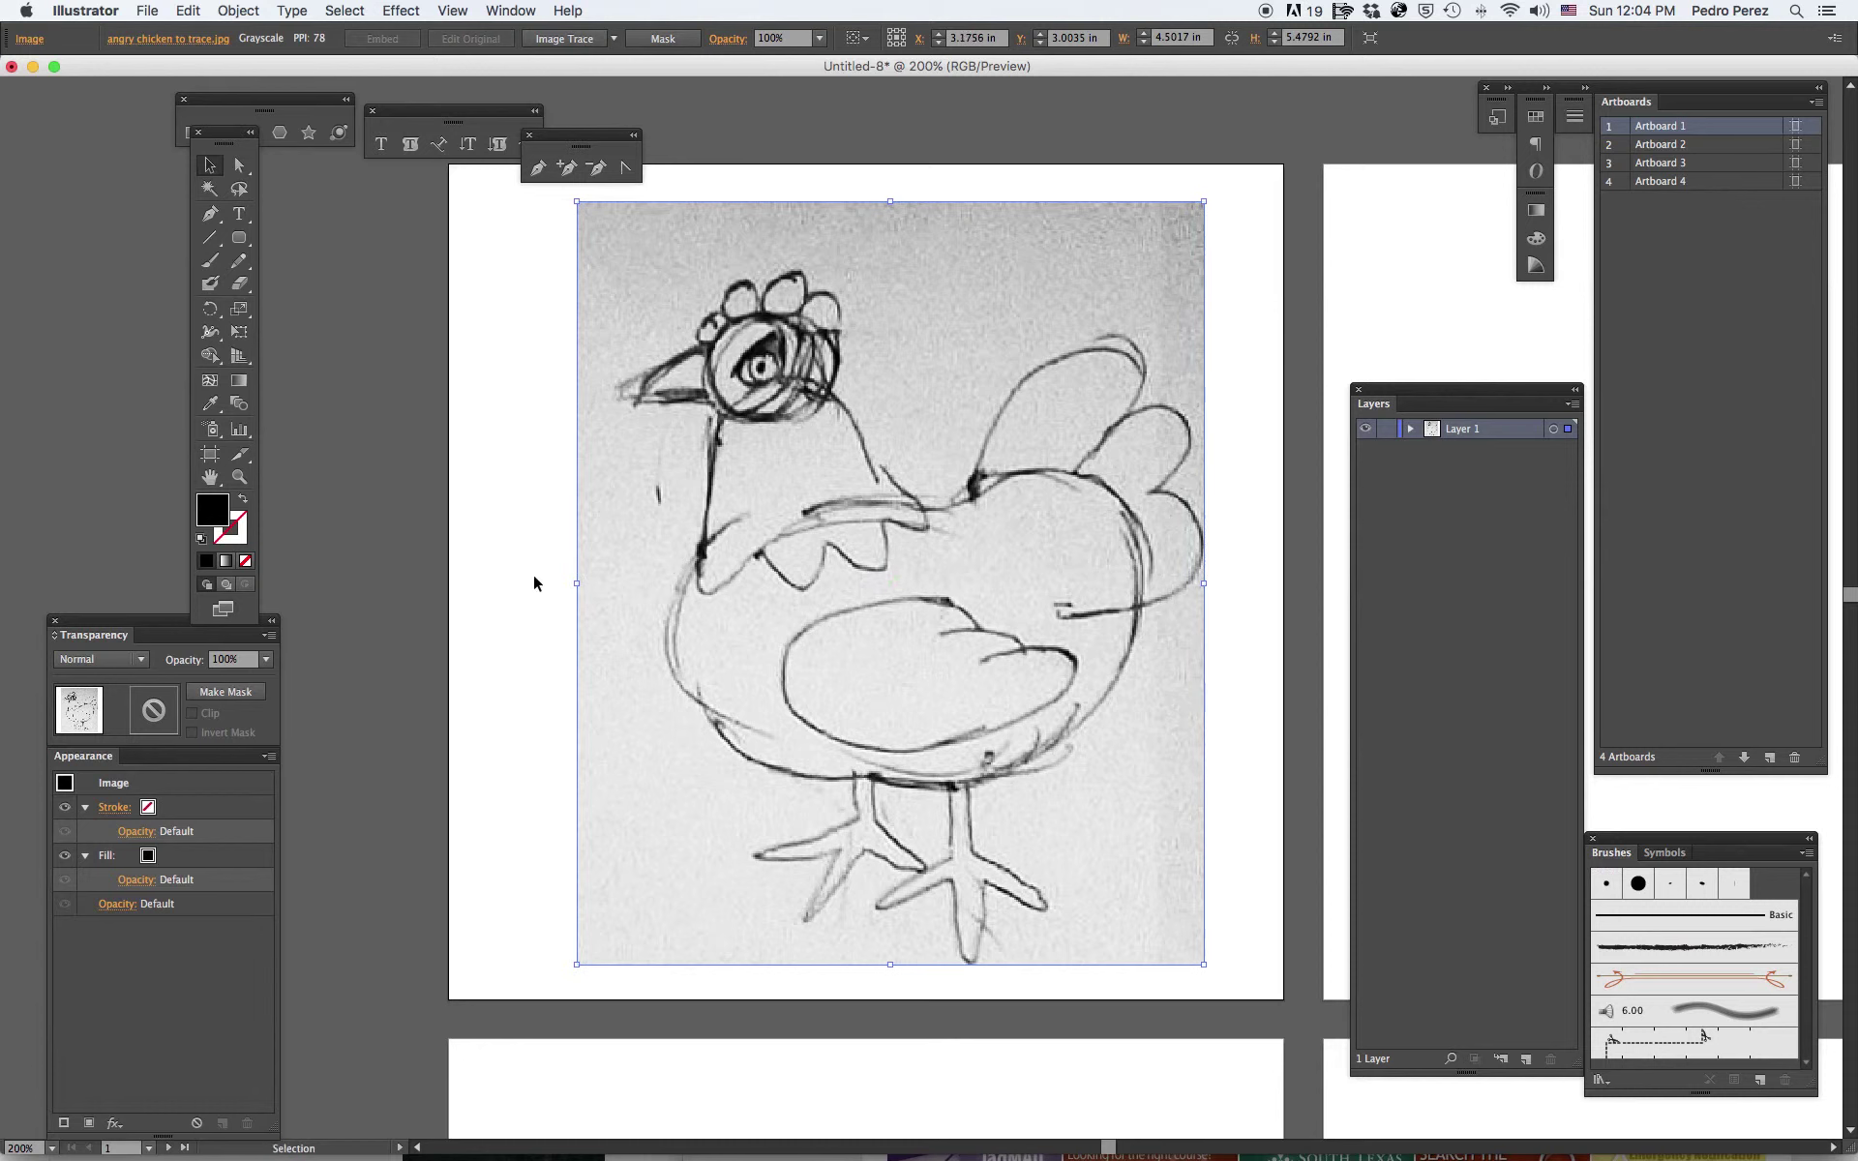
Set the chicken sketch to 50% opacity and lock Layer 1.
click(532, 580)
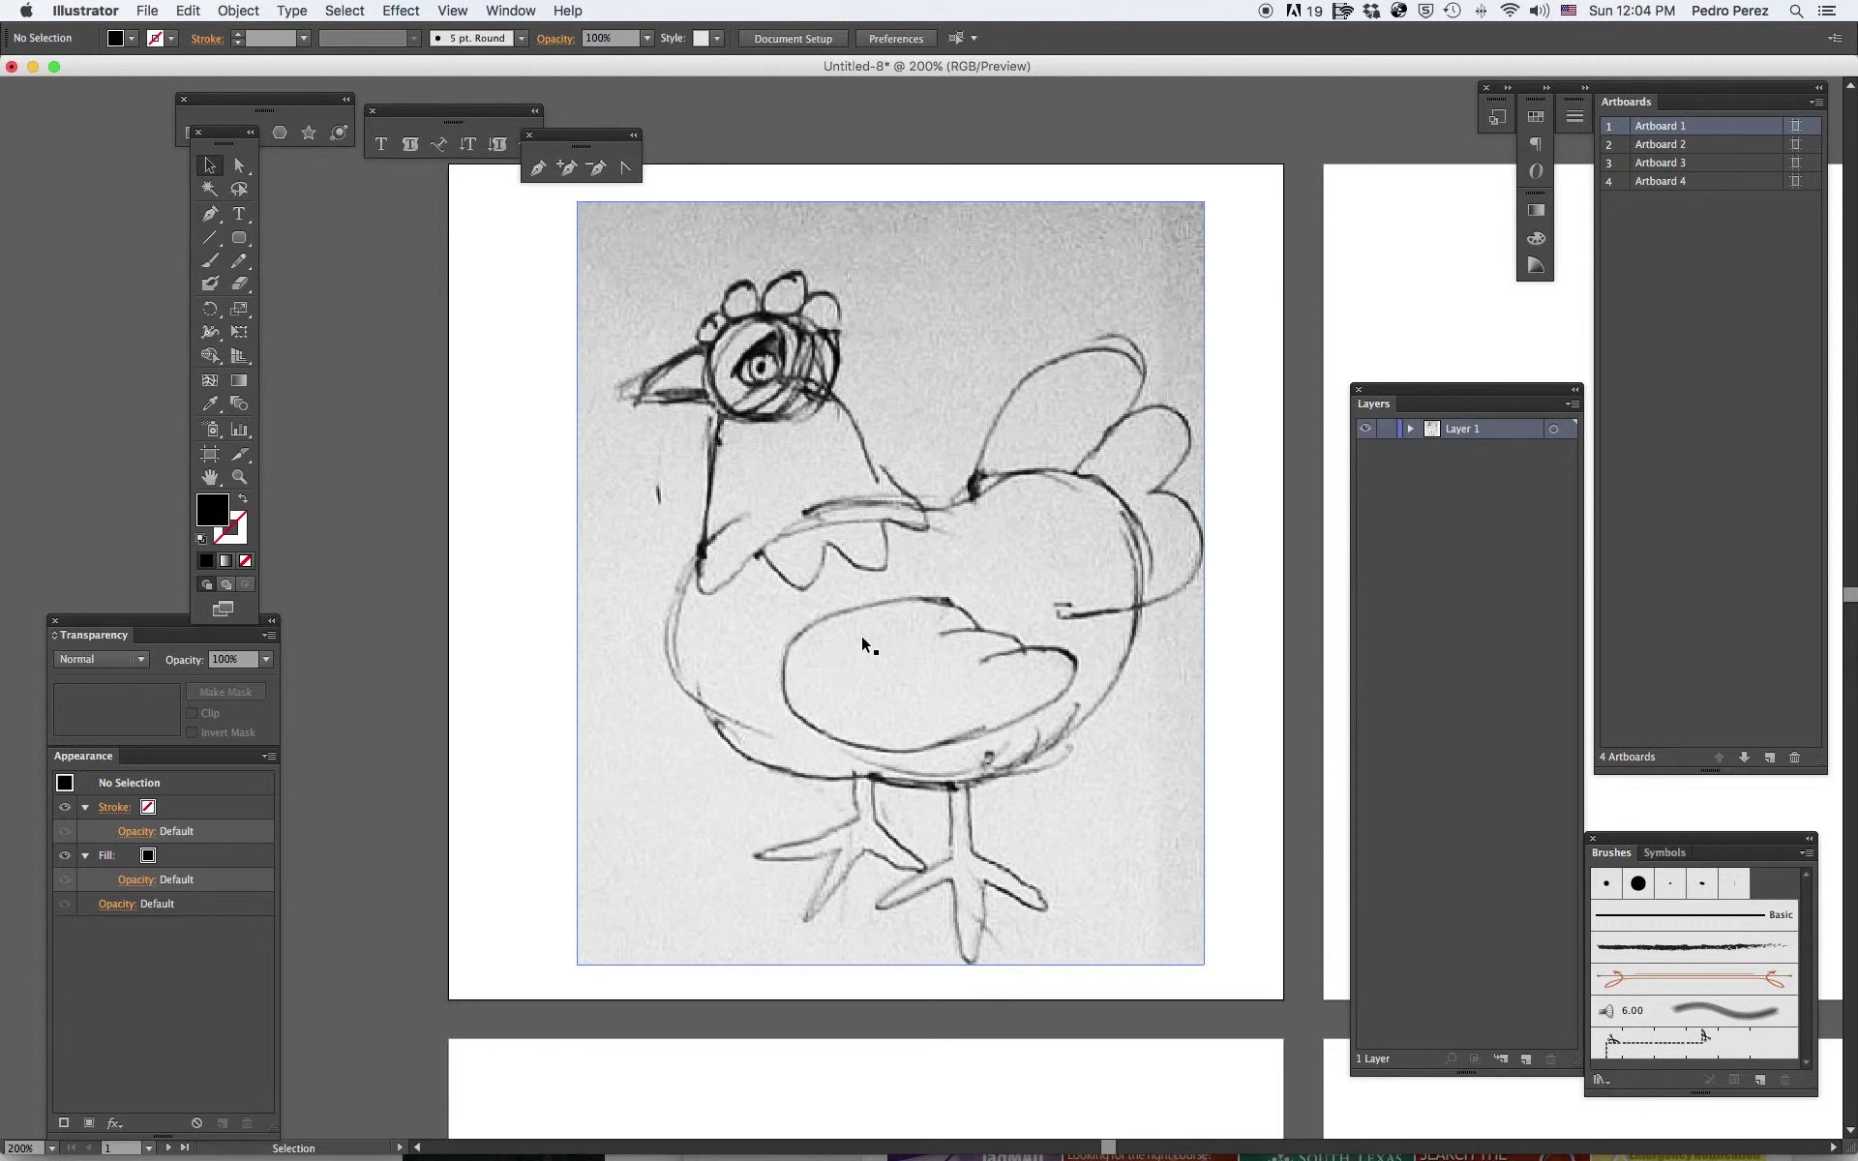
drag(121, 623, 234, 634)
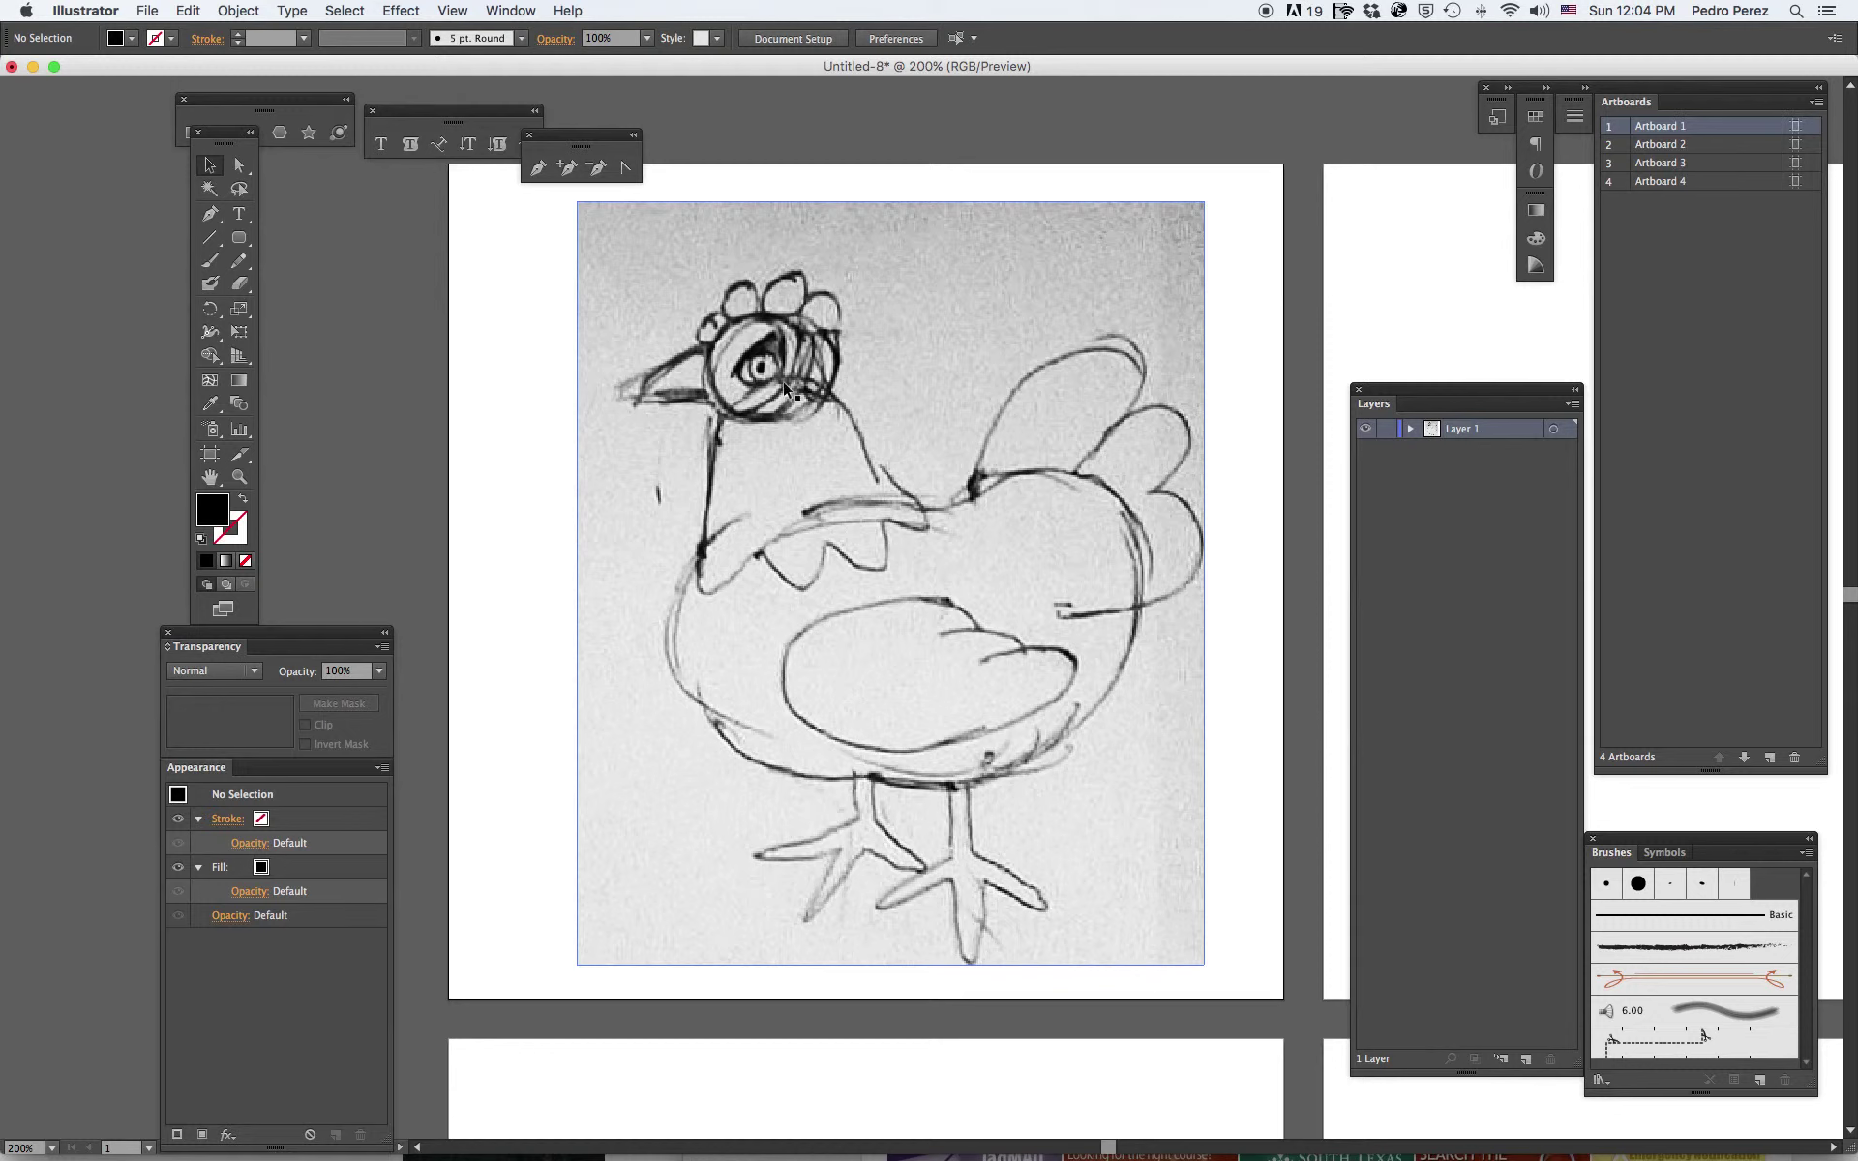
click(1042, 548)
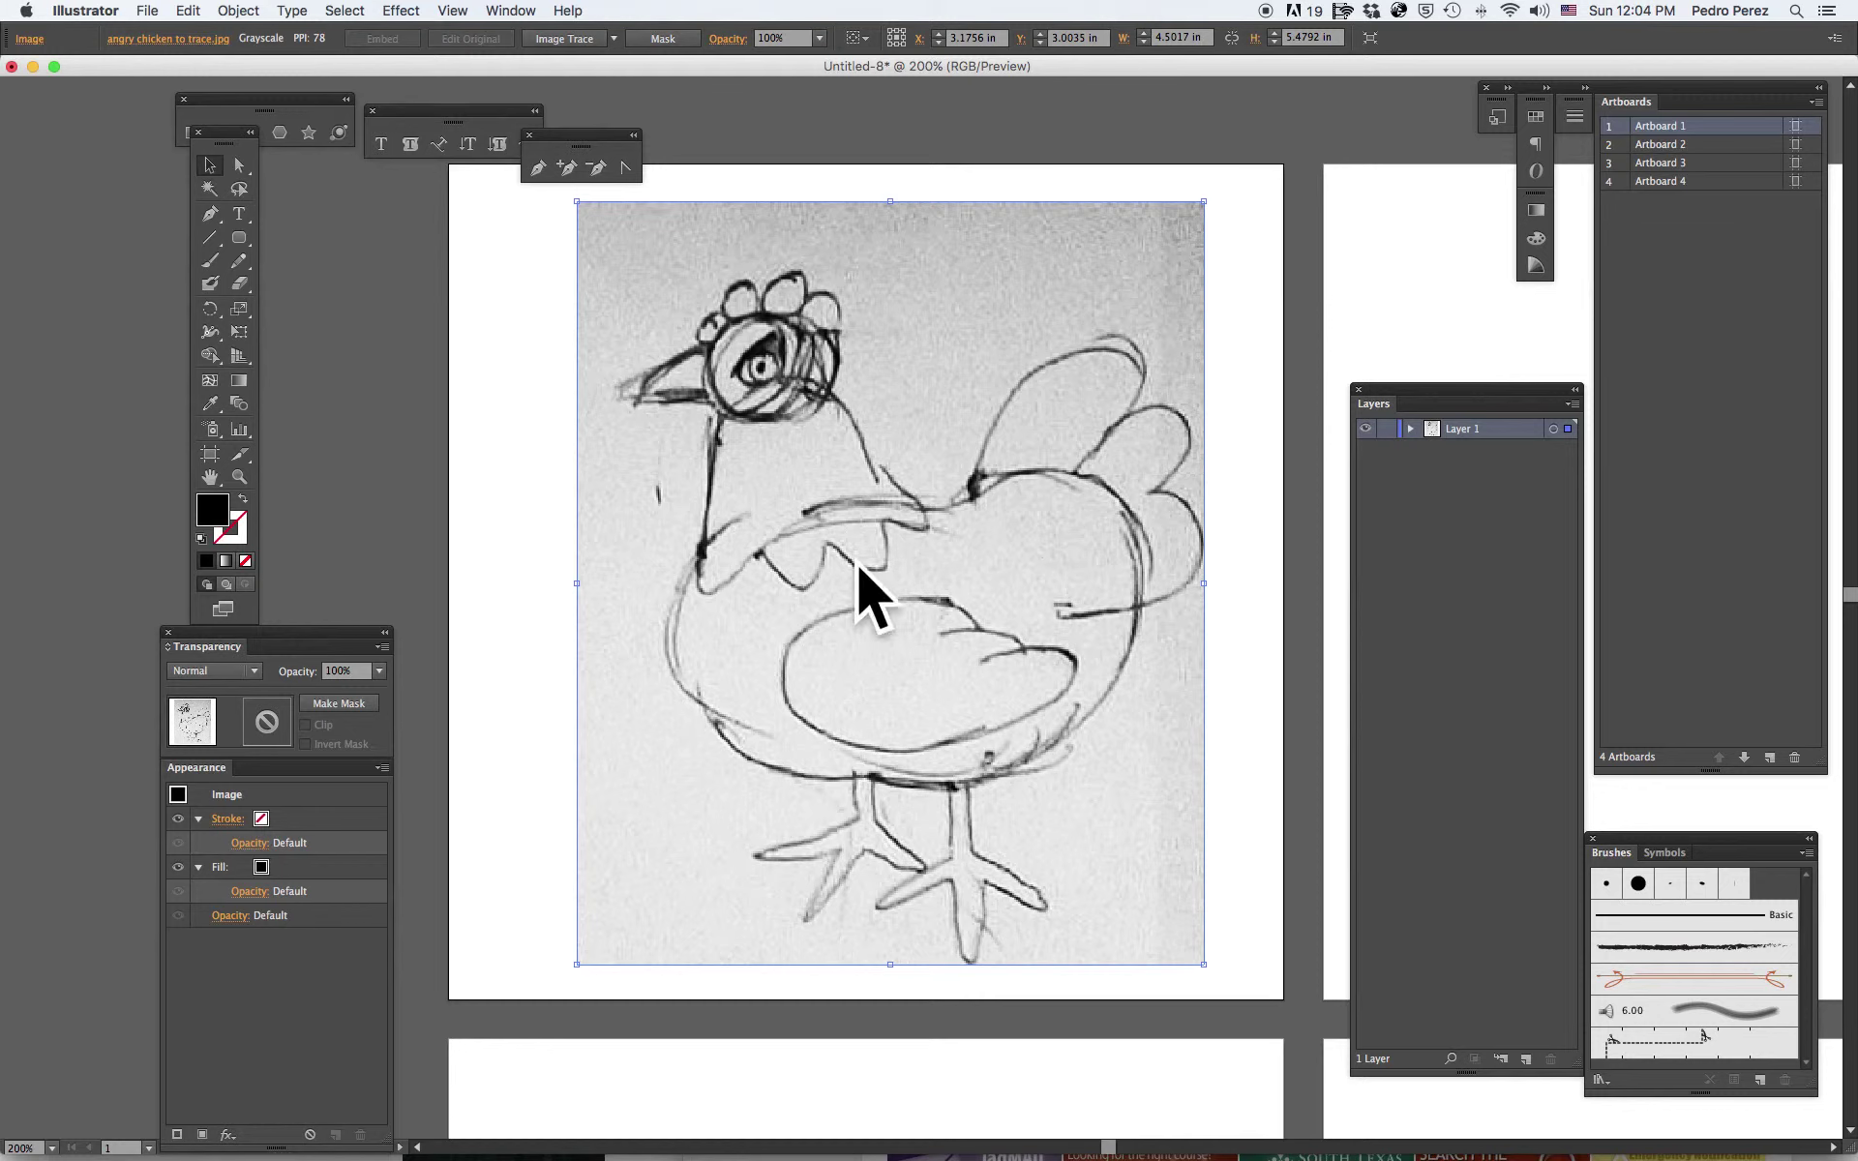
click(379, 670)
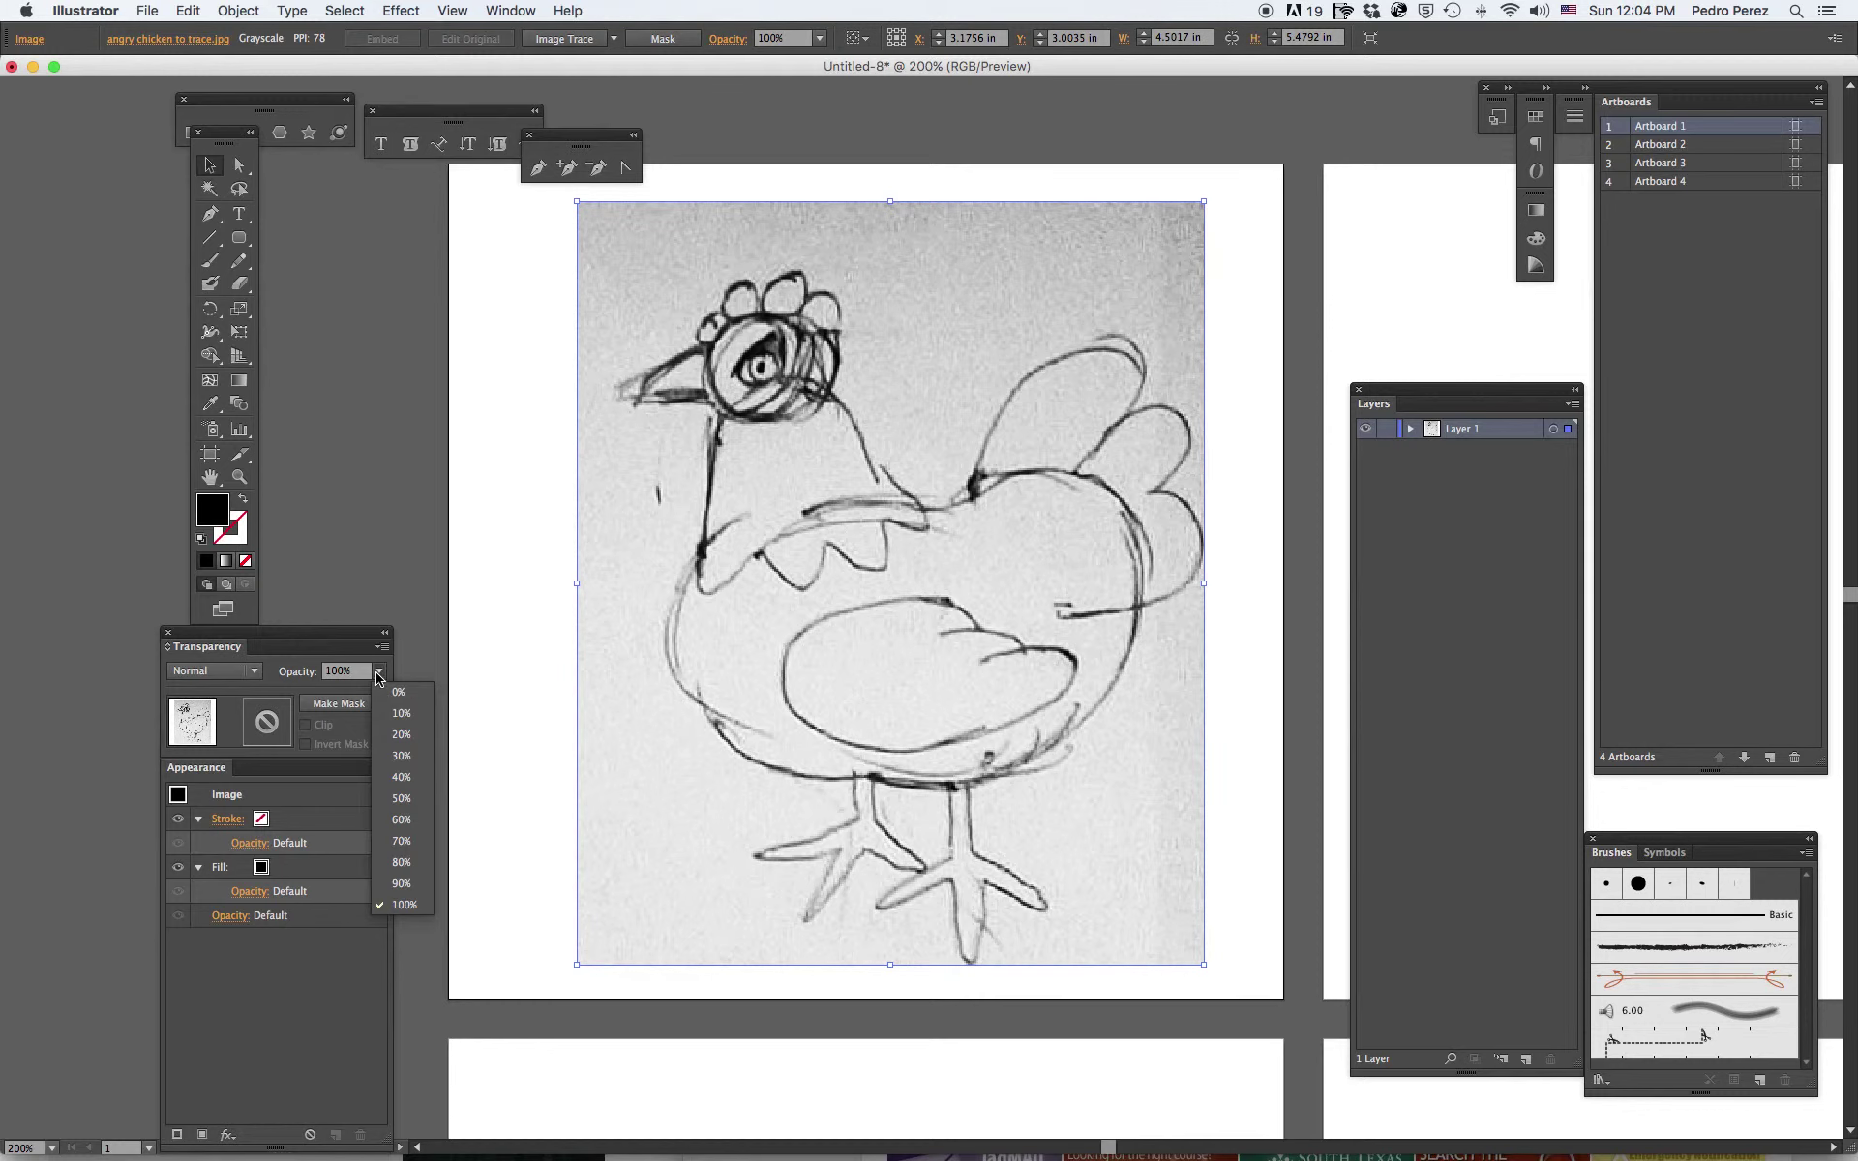
click(401, 799)
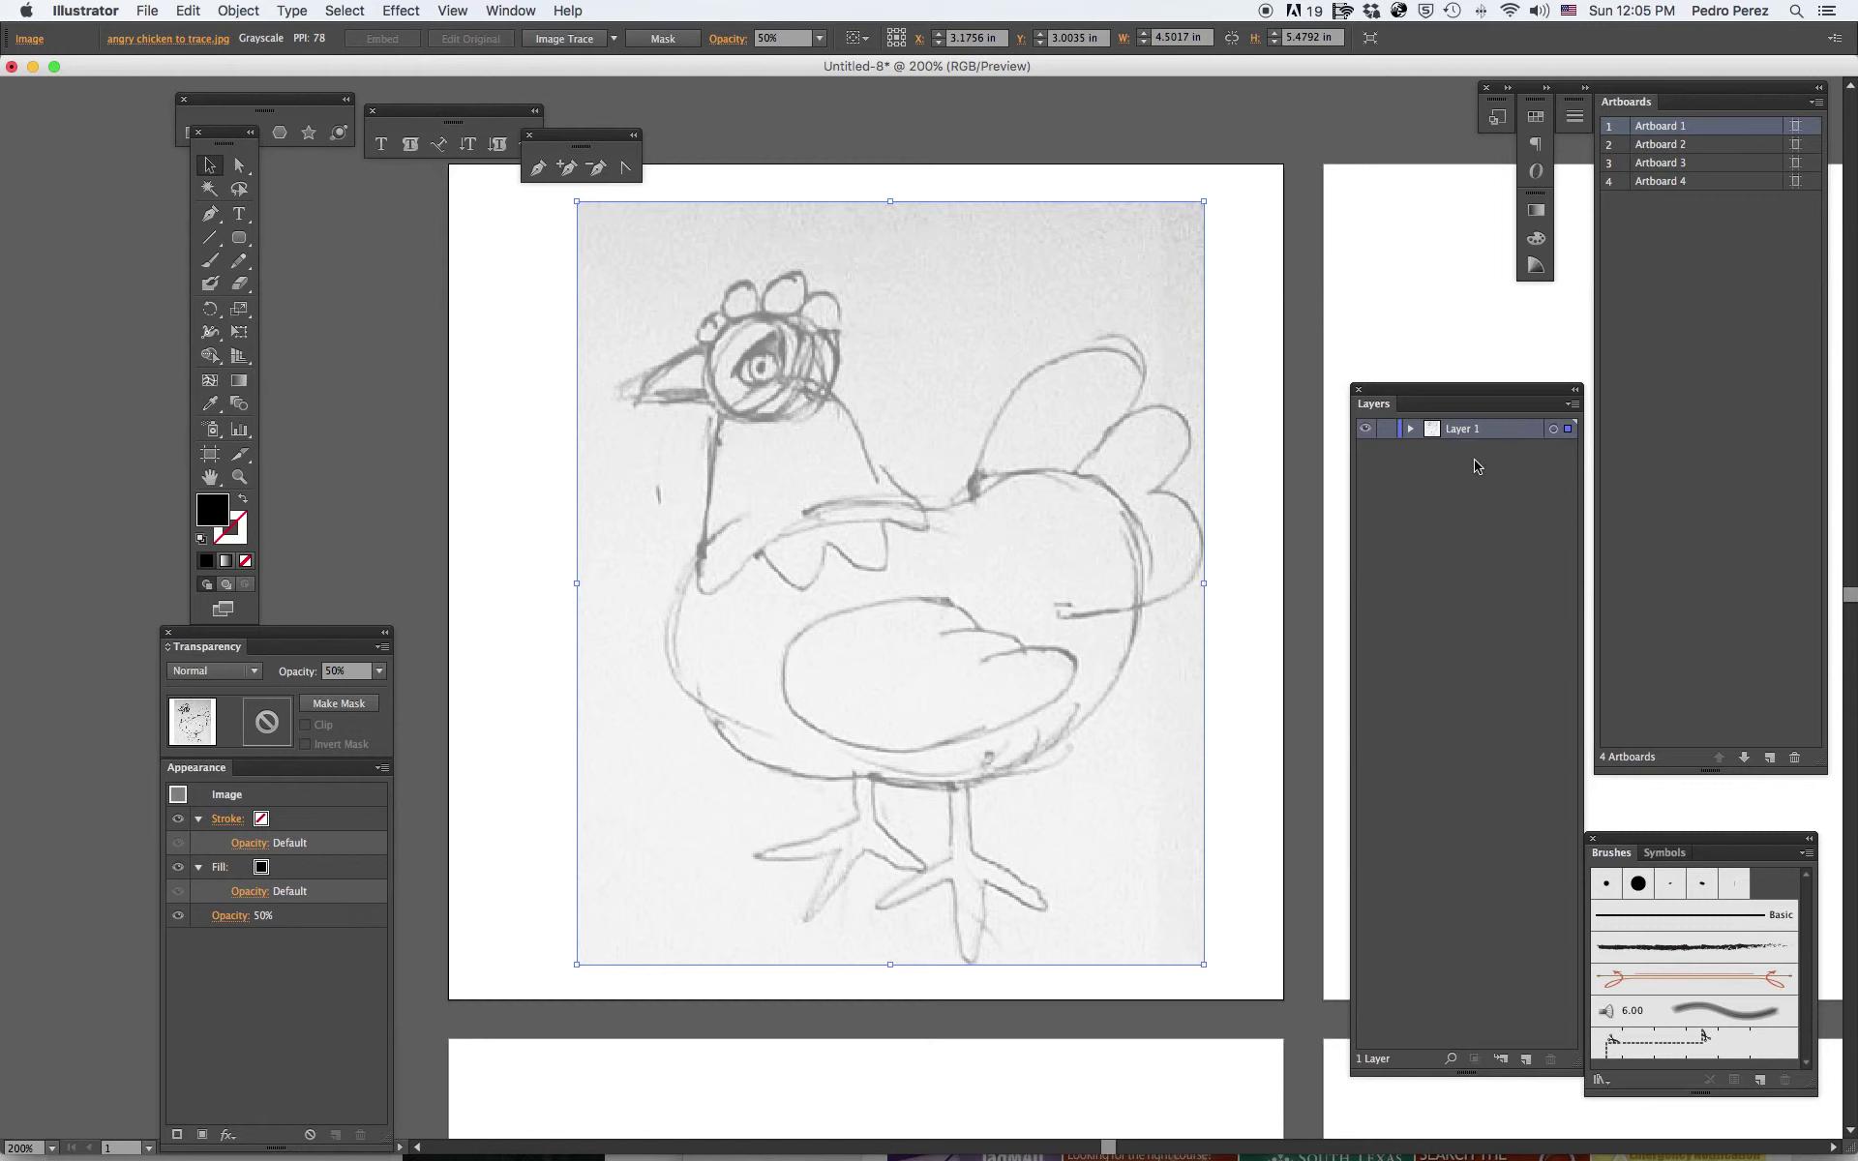
click(1388, 433)
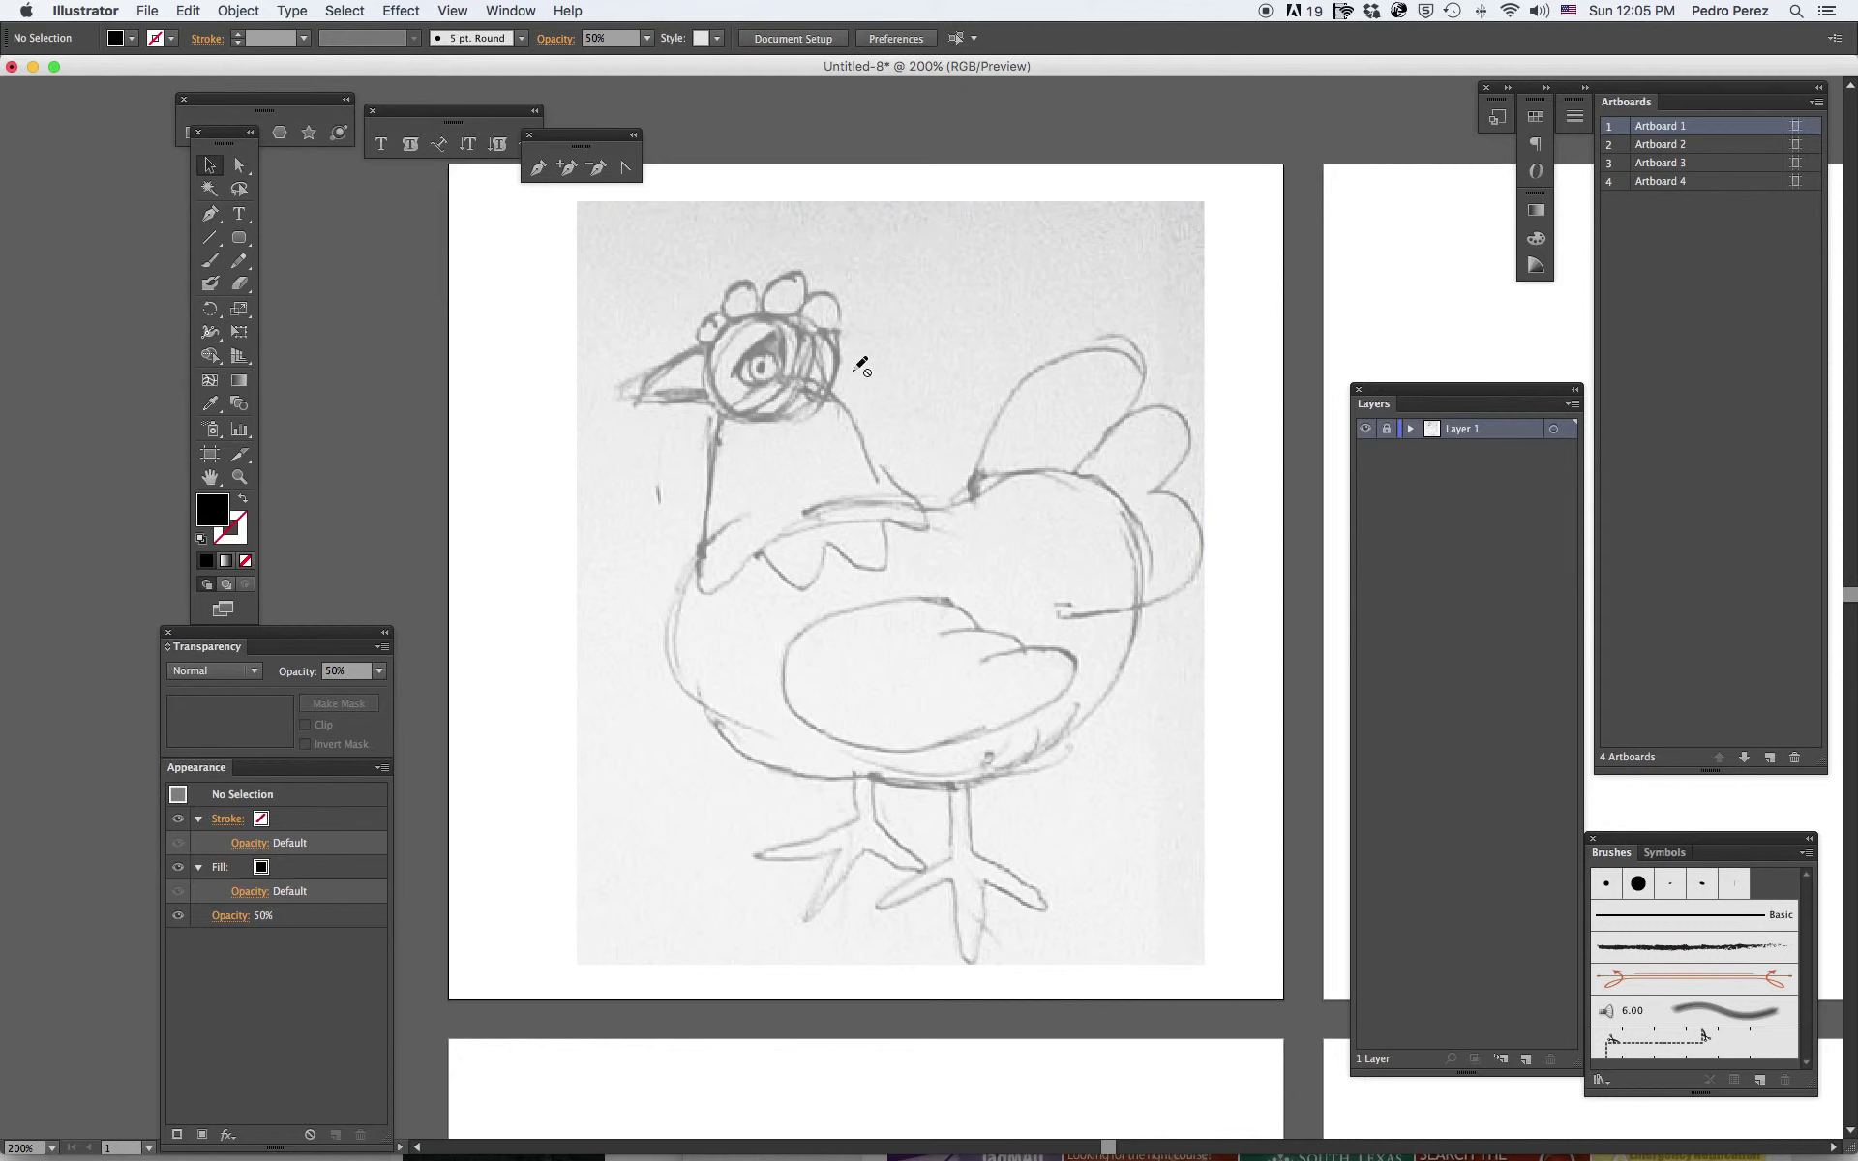
key(shift+b)
Add a new layer named 'head' above the sketch layer.
click(1527, 1061)
double_click(1469, 433)
text(head)
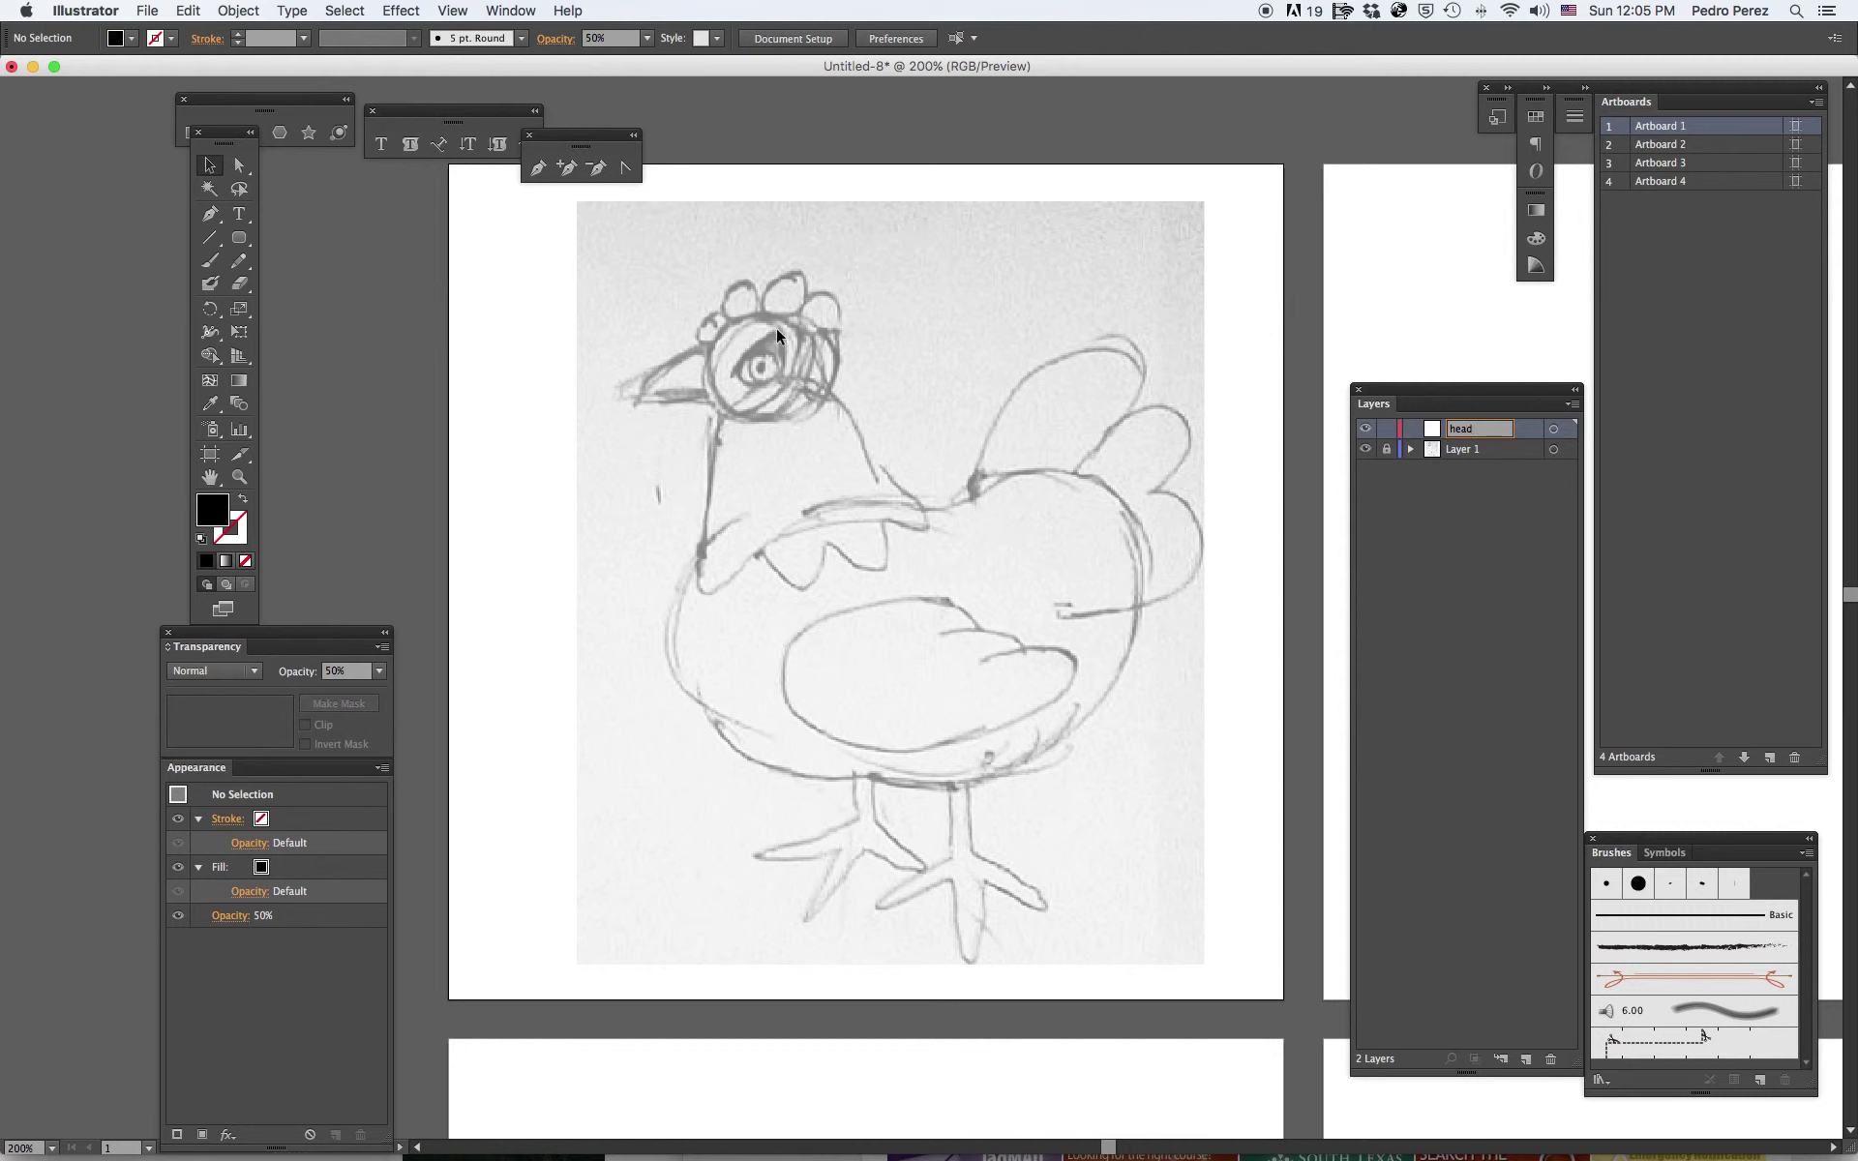
click(527, 135)
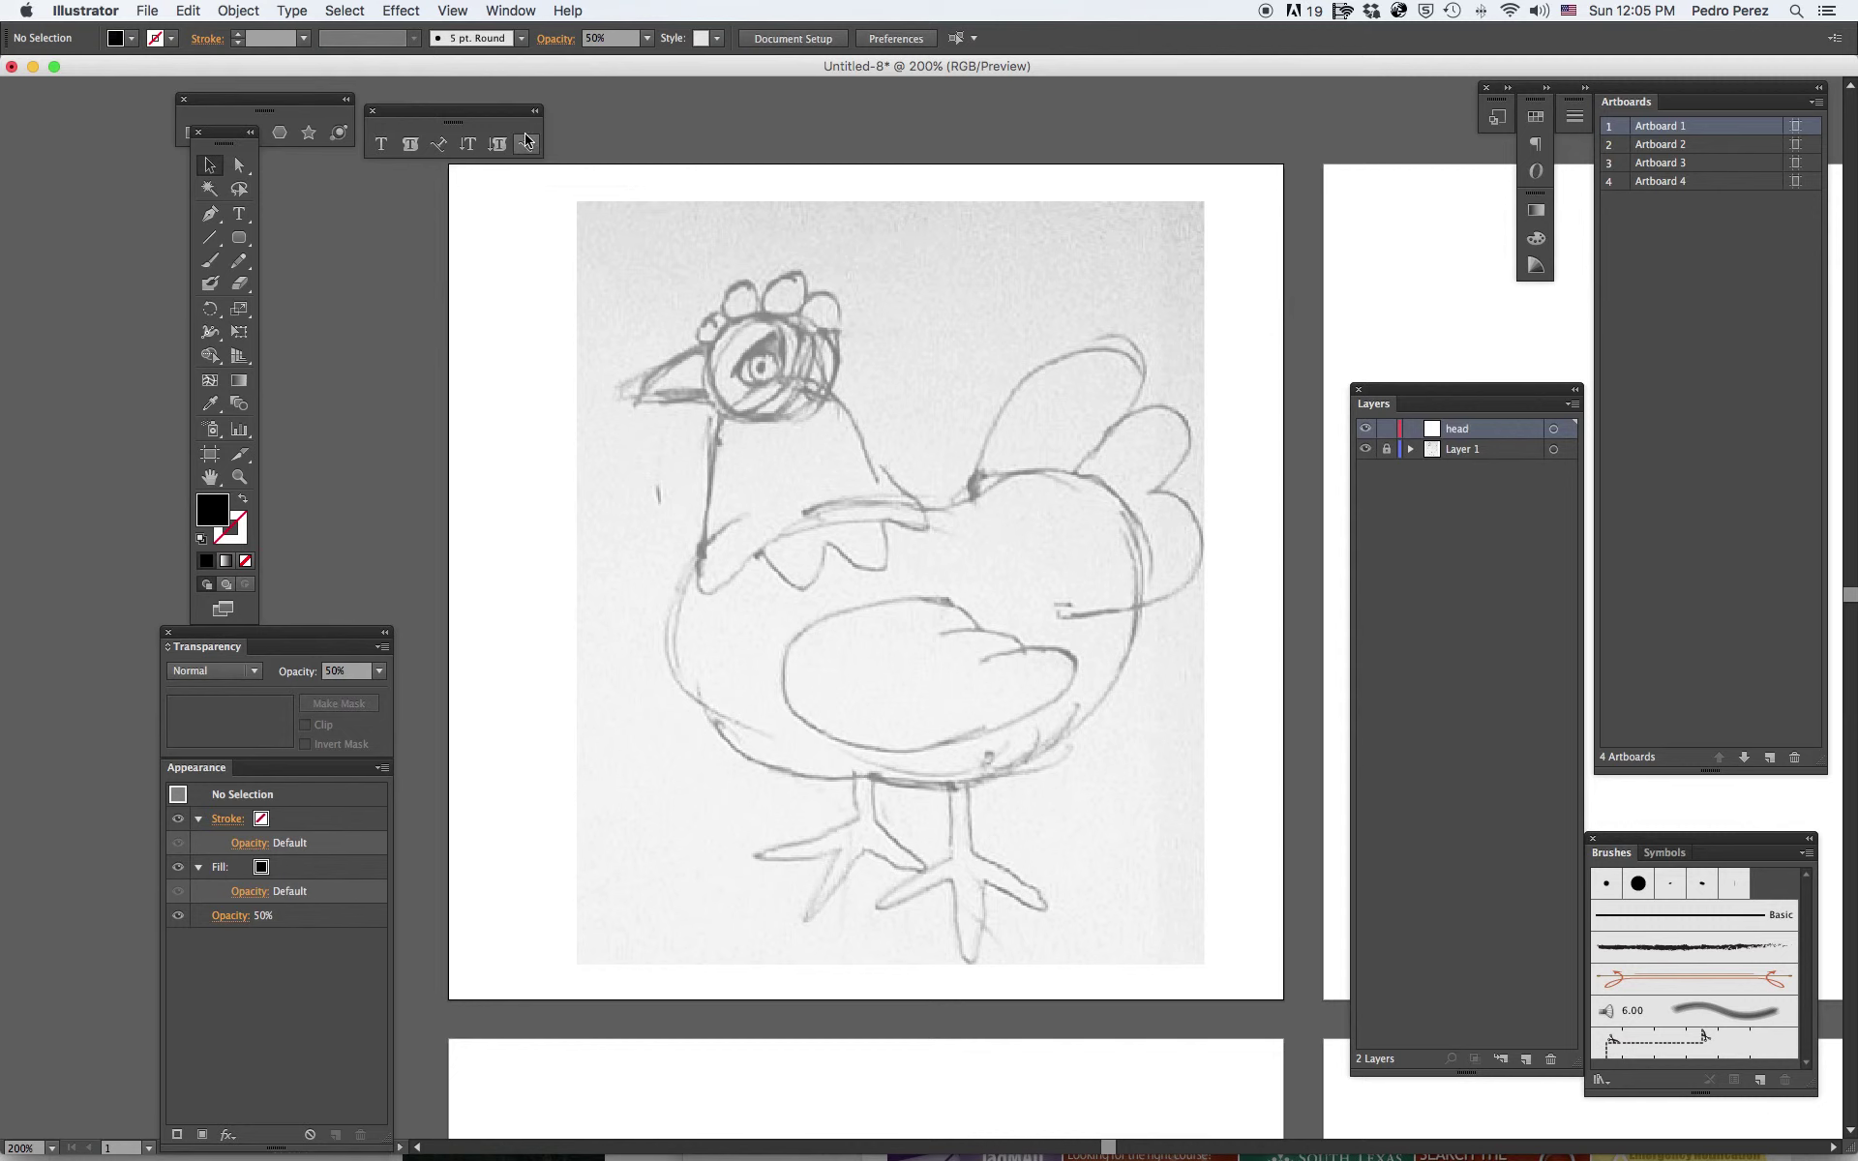
Tear off the Pen tool flyout and set the fill colour to near-black 020100.
click(212, 216)
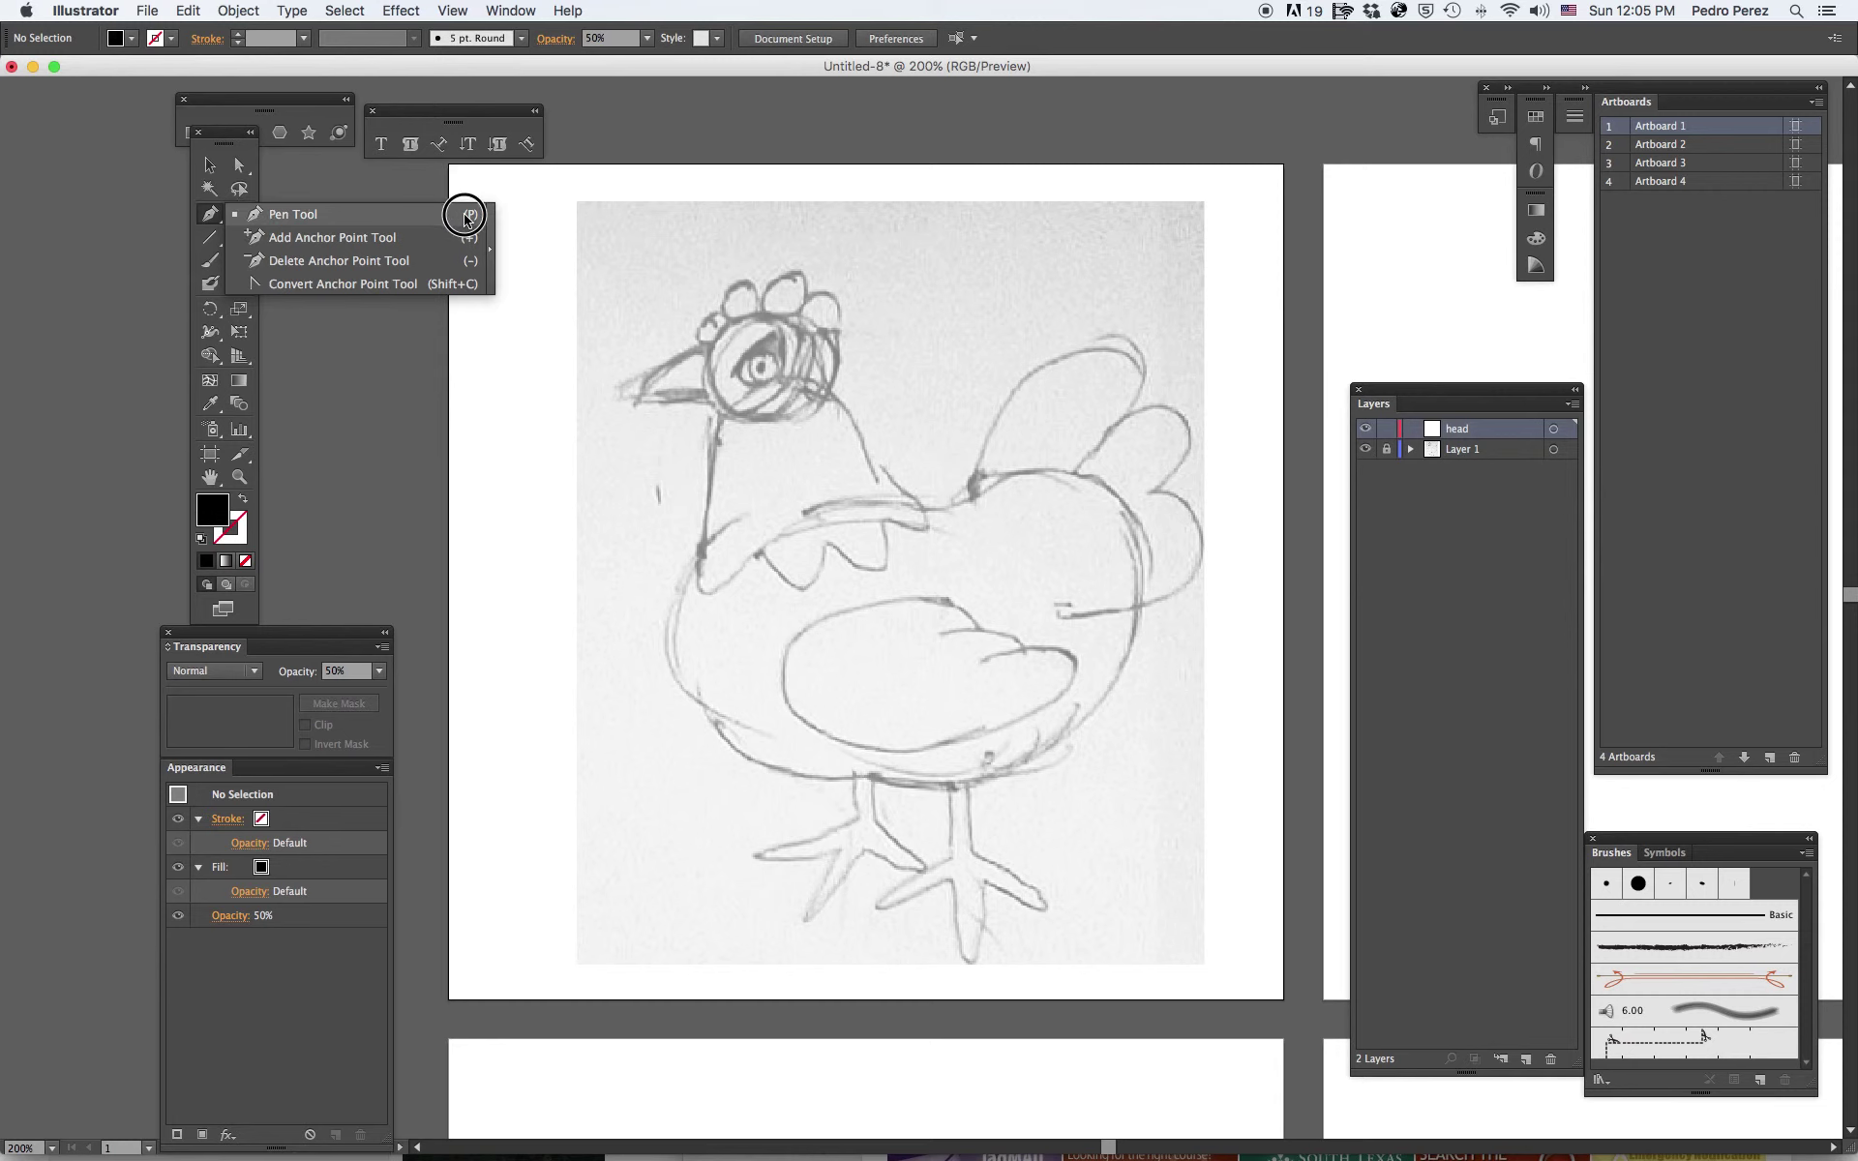
click(492, 258)
drag(324, 244, 566, 200)
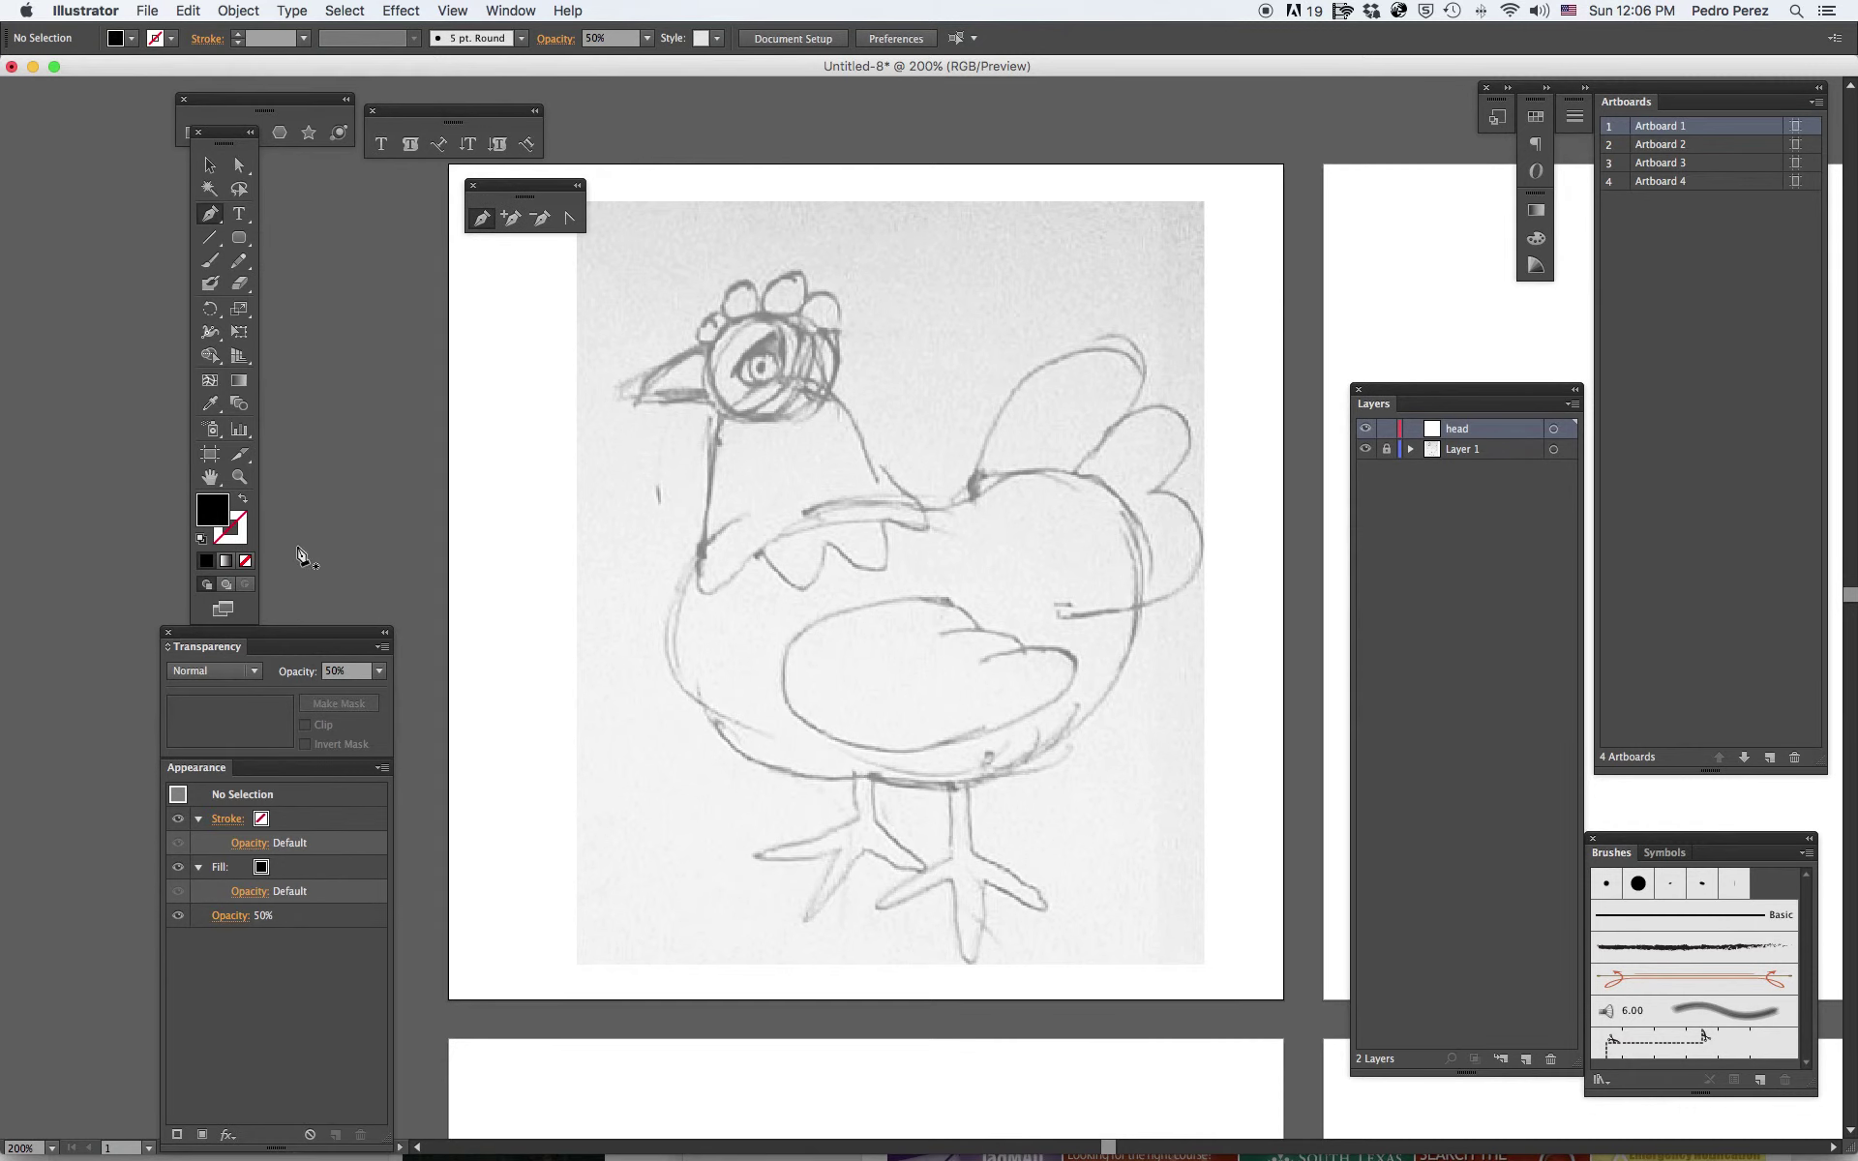
double_click(219, 507)
drag(423, 734, 490, 732)
click(717, 497)
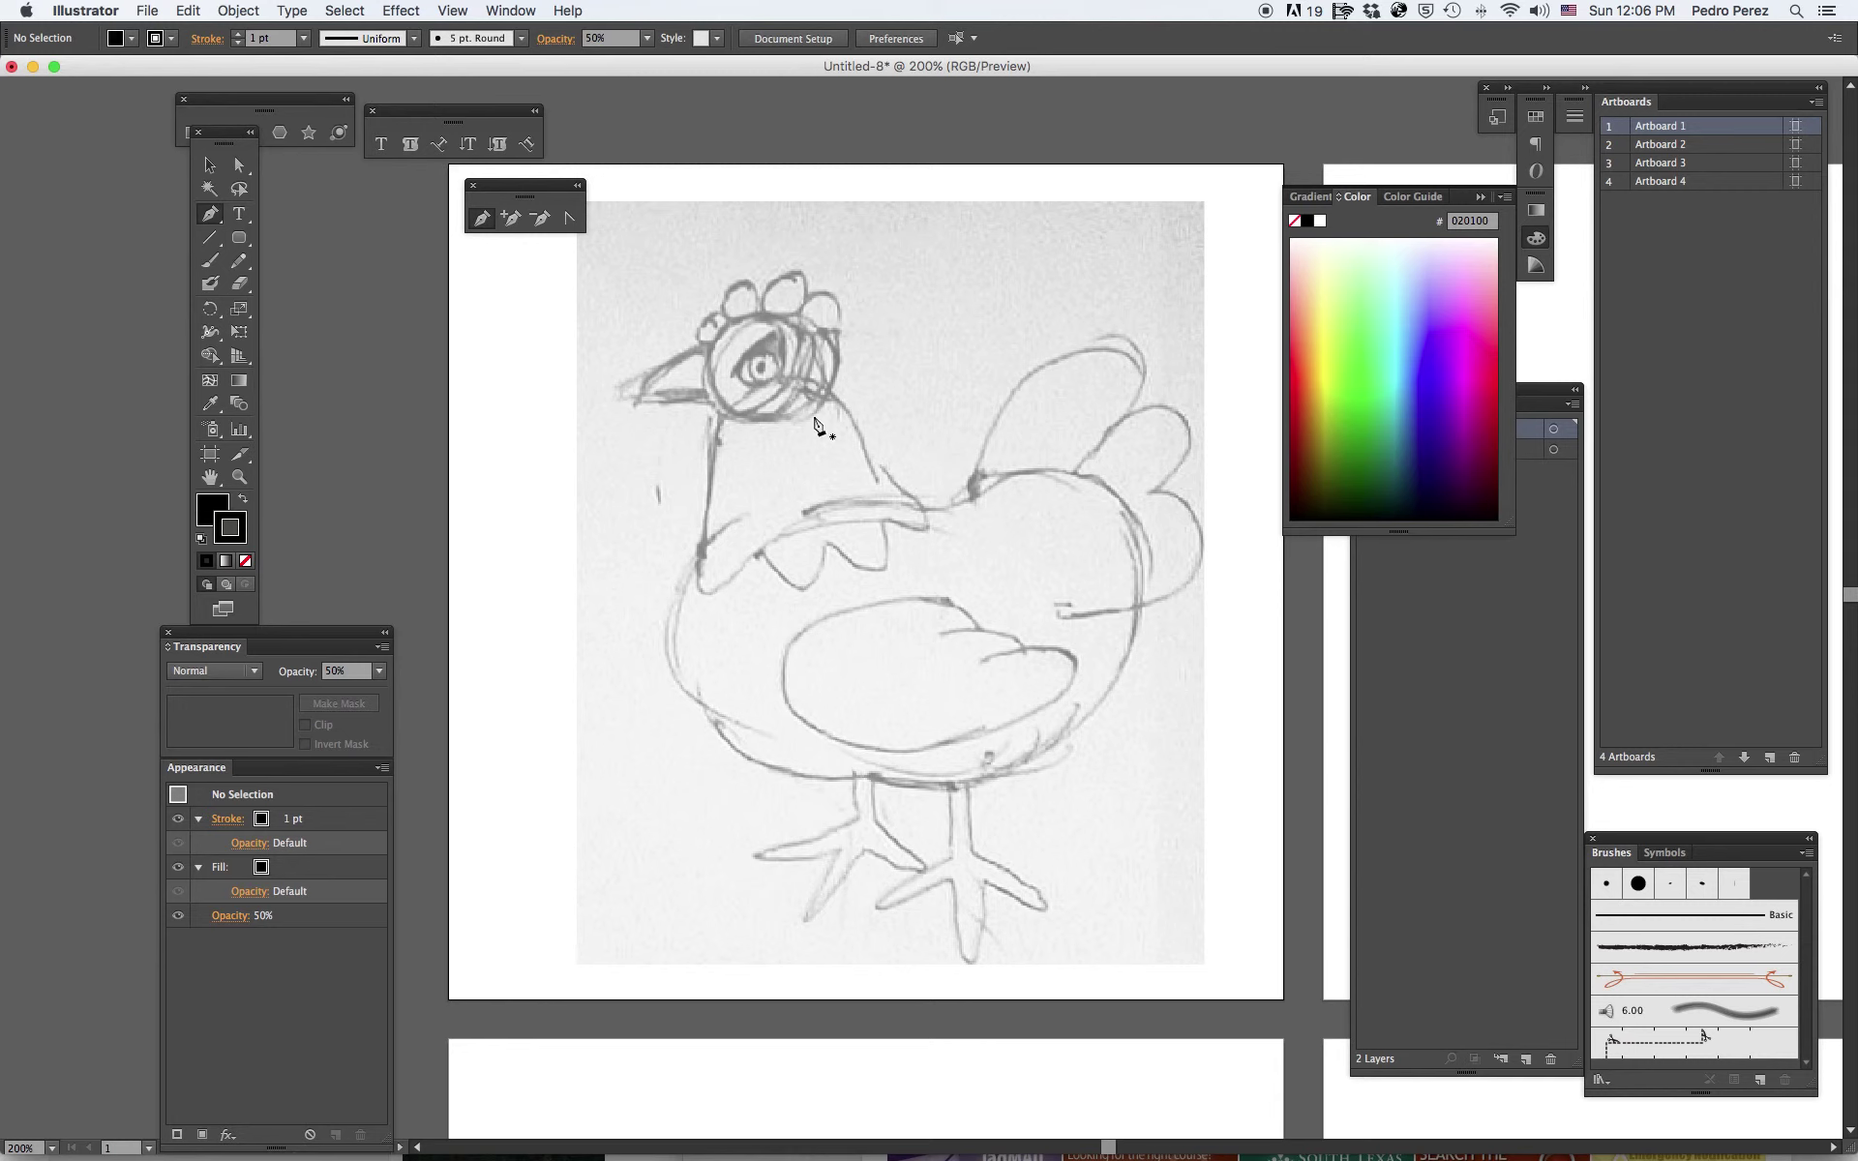
Trace the chicken's head and neck outline as a closed curved pen path.
click(717, 434)
drag(748, 391, 895, 531)
drag(884, 522, 692, 573)
drag(694, 551, 720, 443)
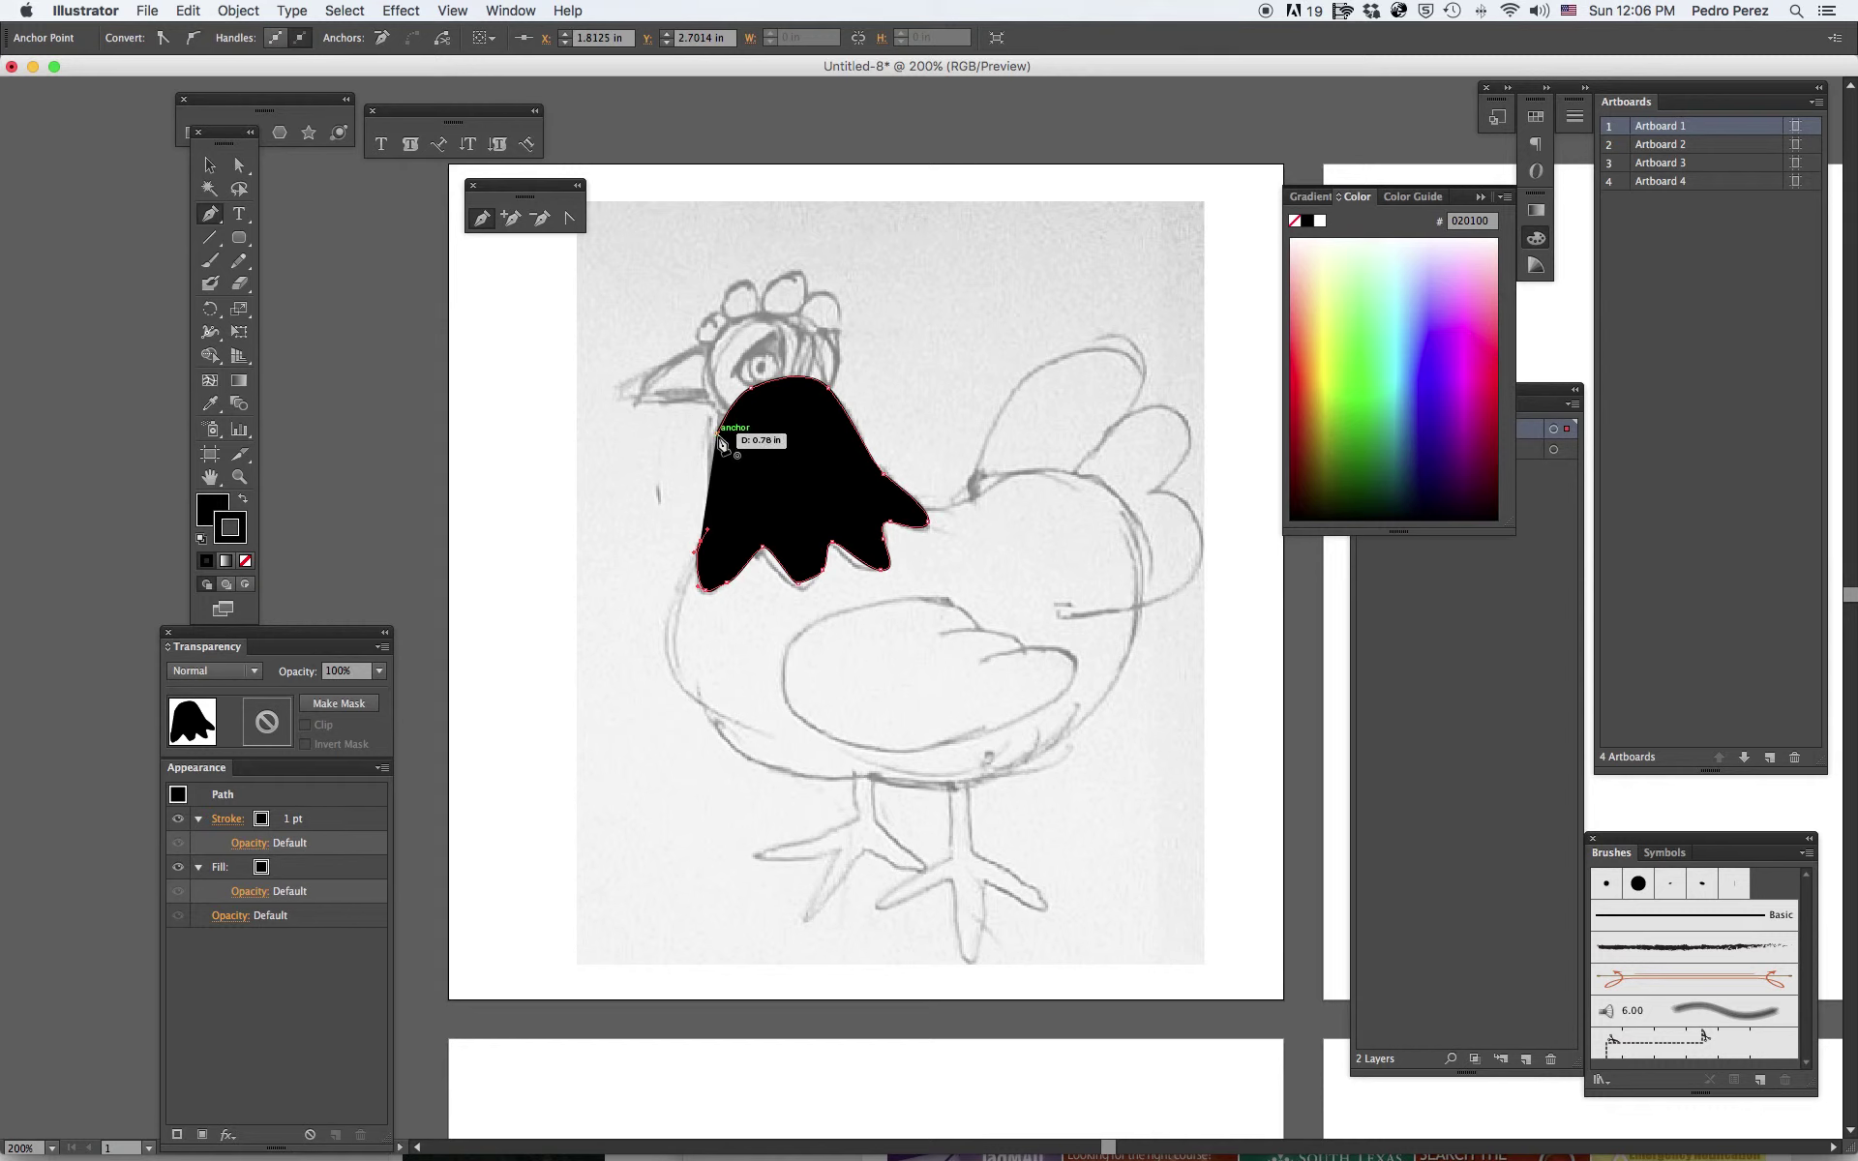
drag(721, 442, 713, 415)
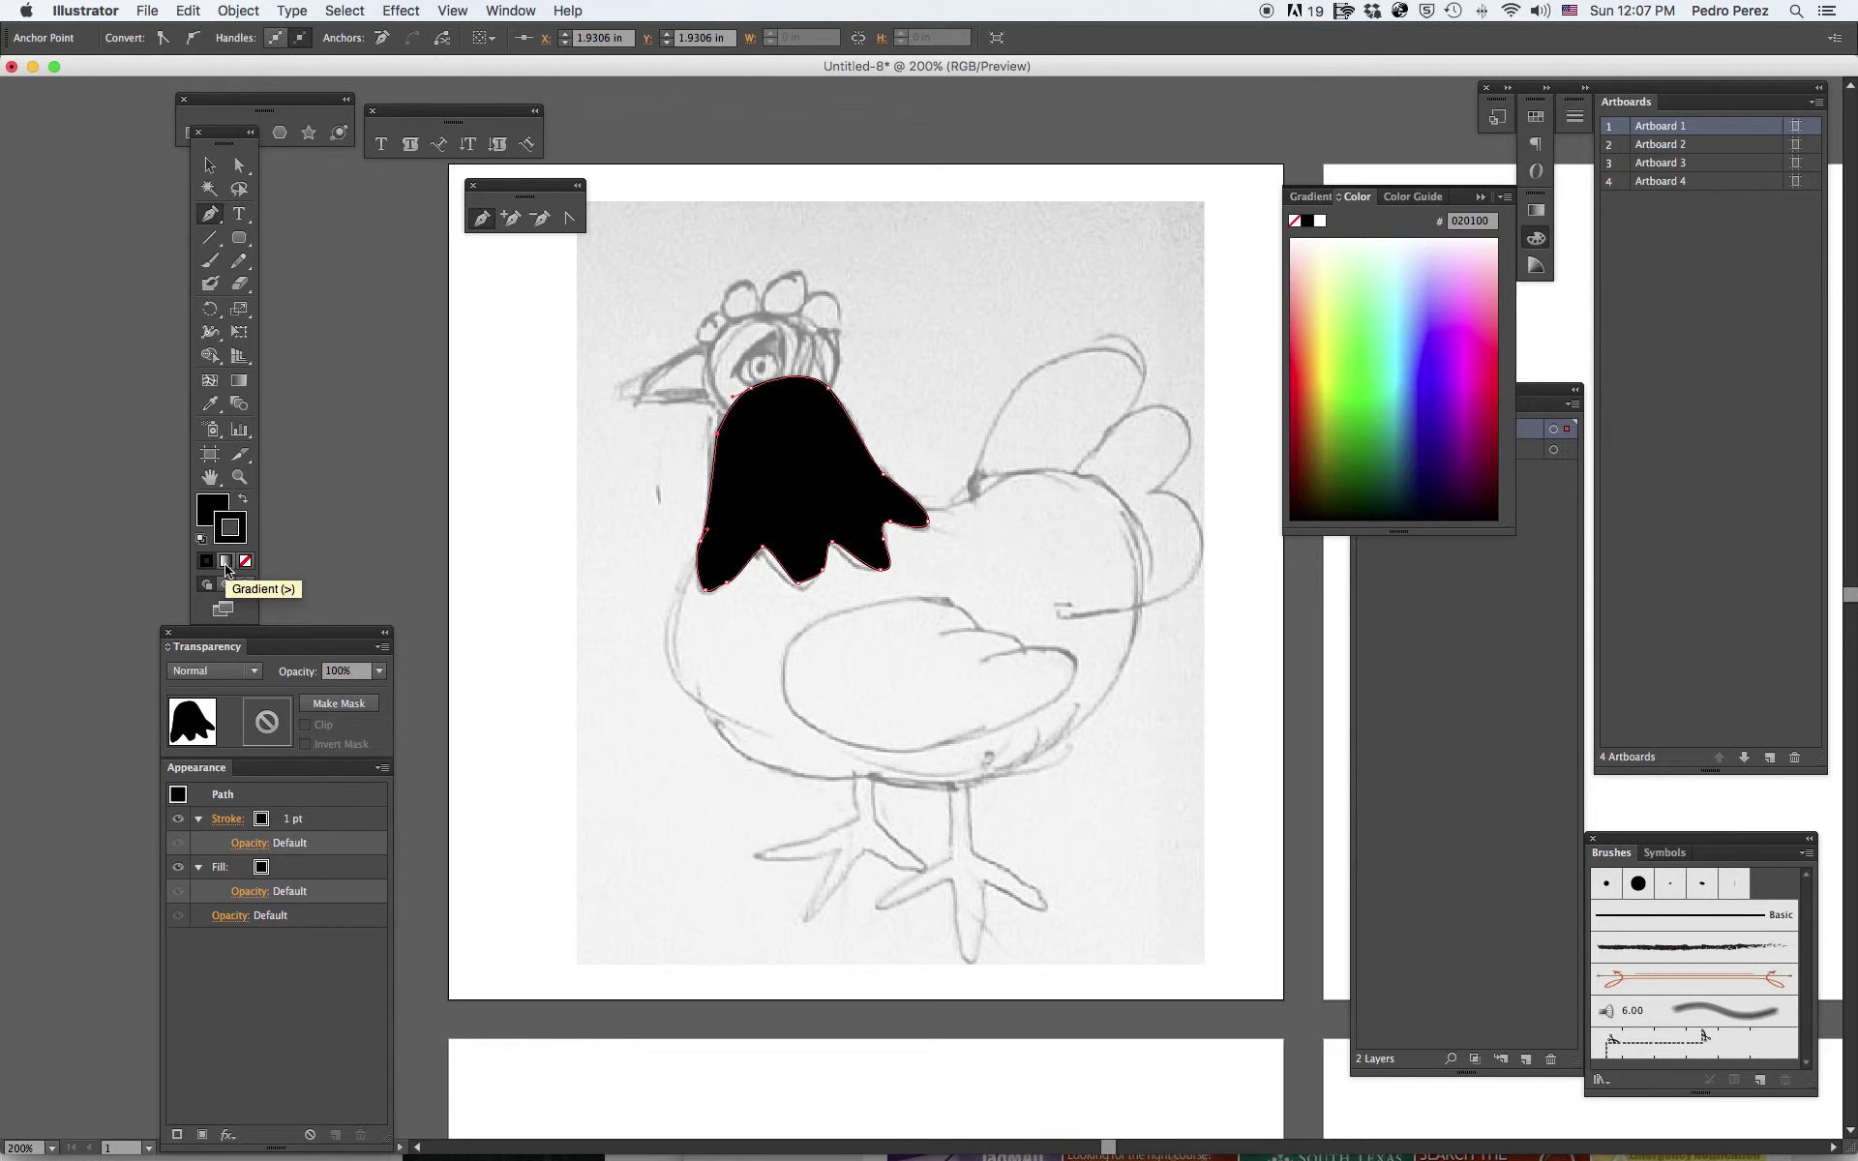
Fill the head shape with a linear gradient running diagonally down through the head.
click(206, 501)
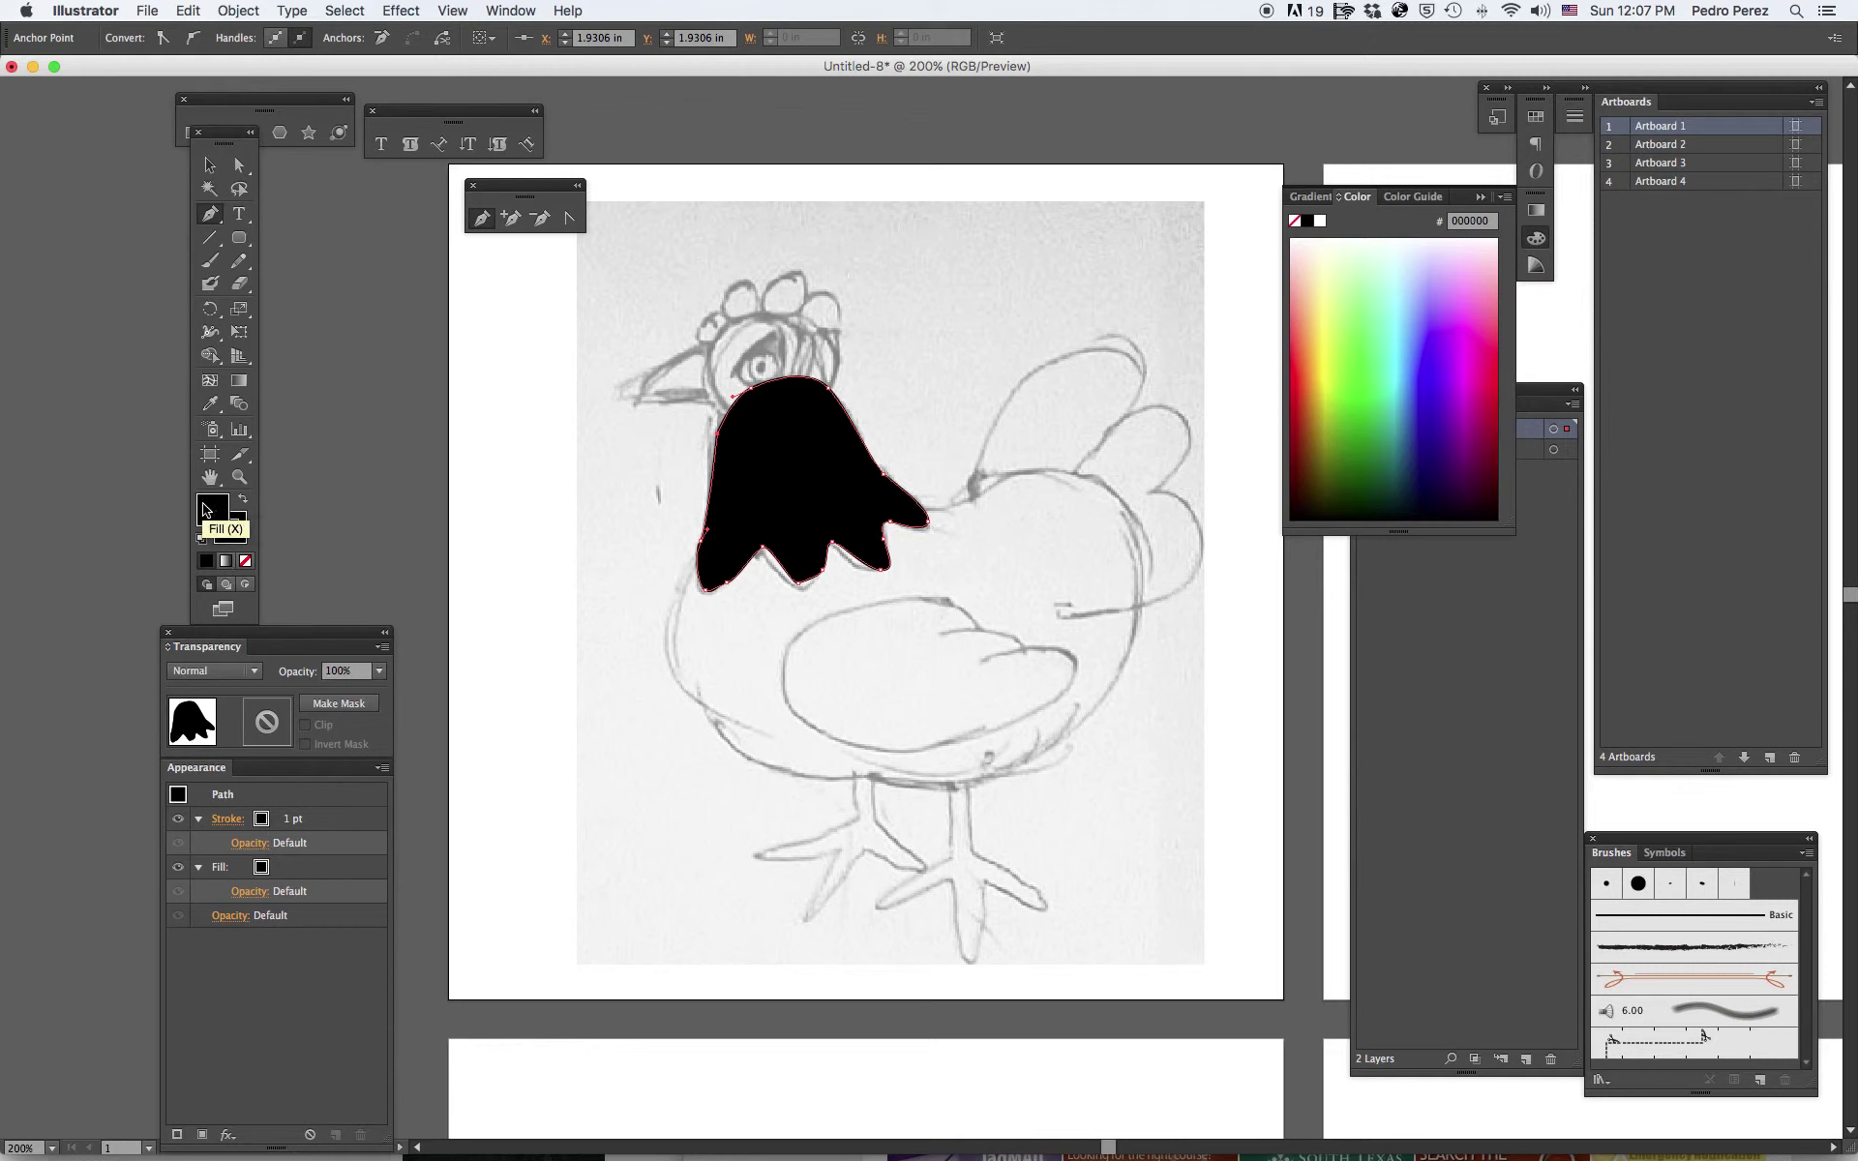
click(228, 562)
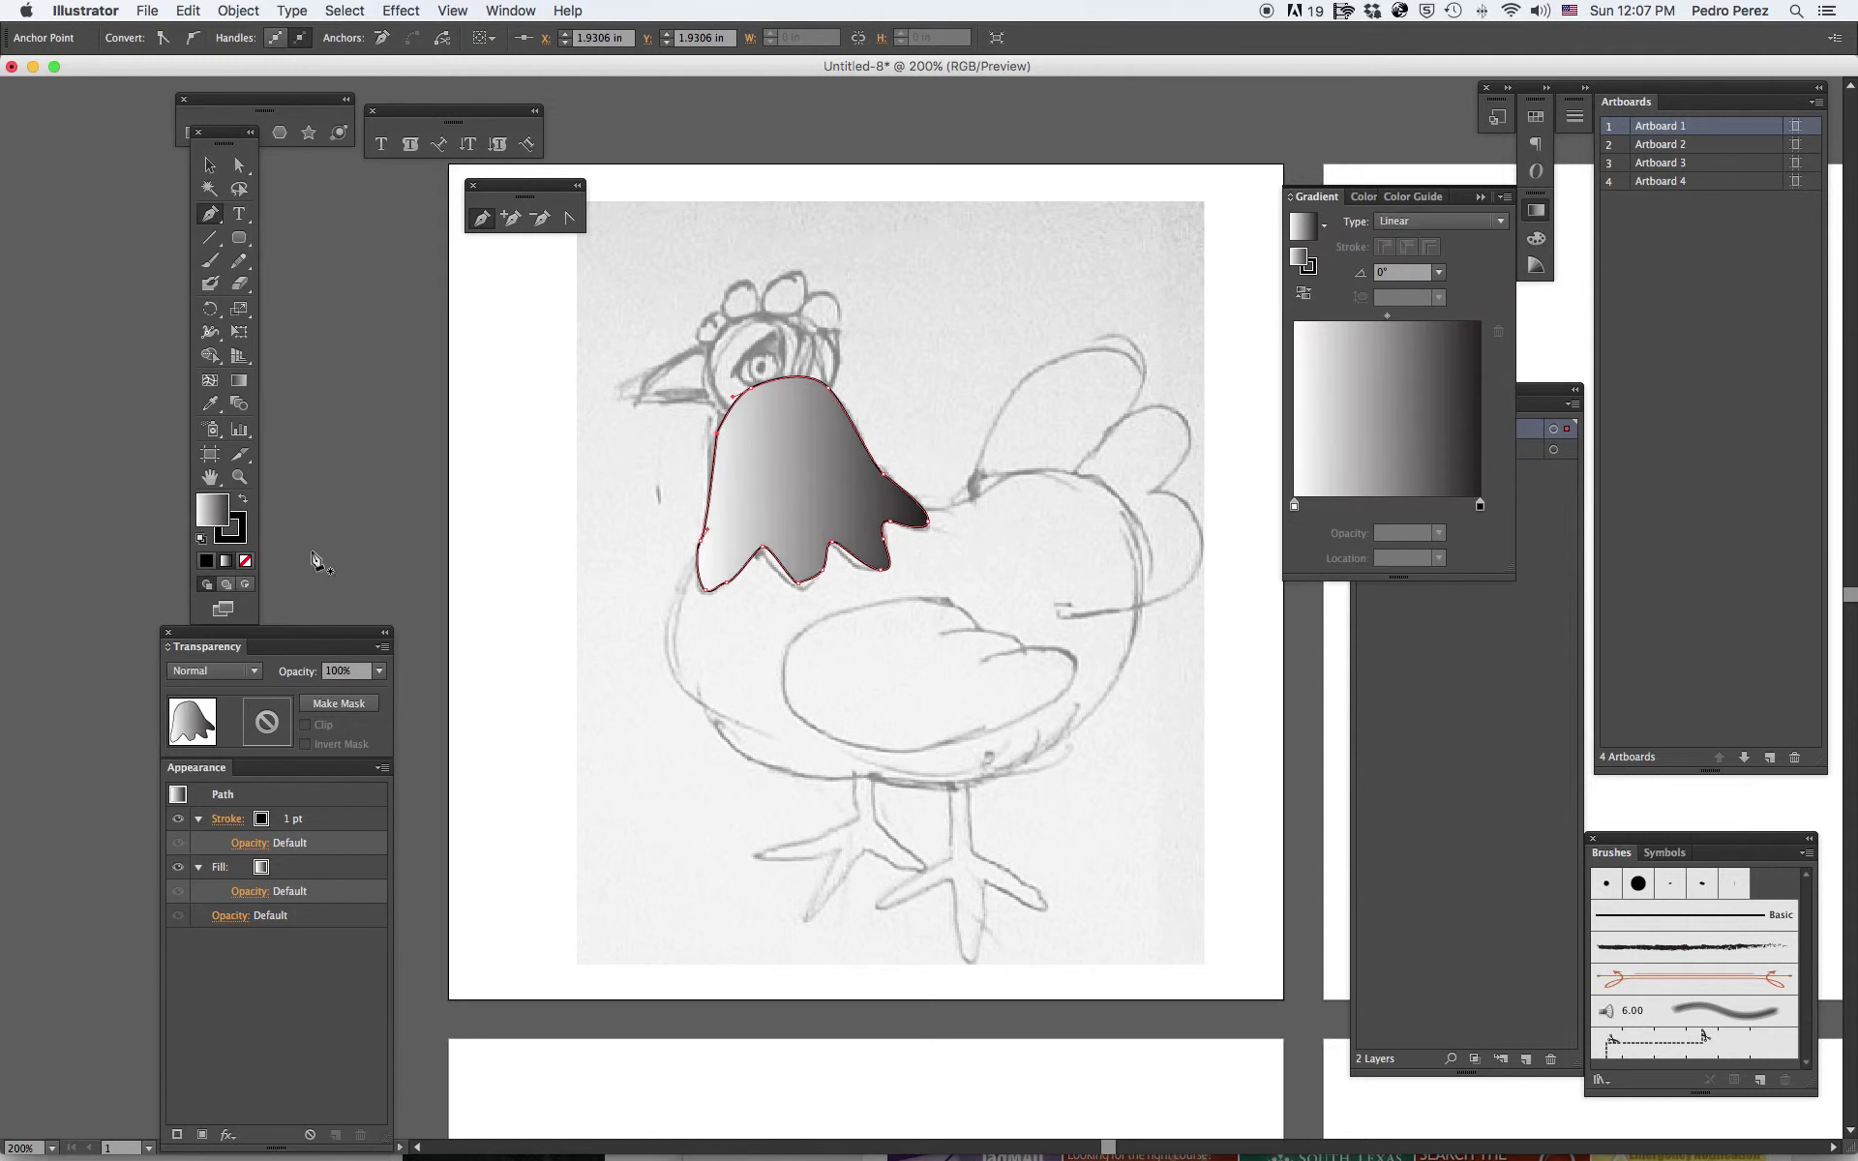
click(239, 380)
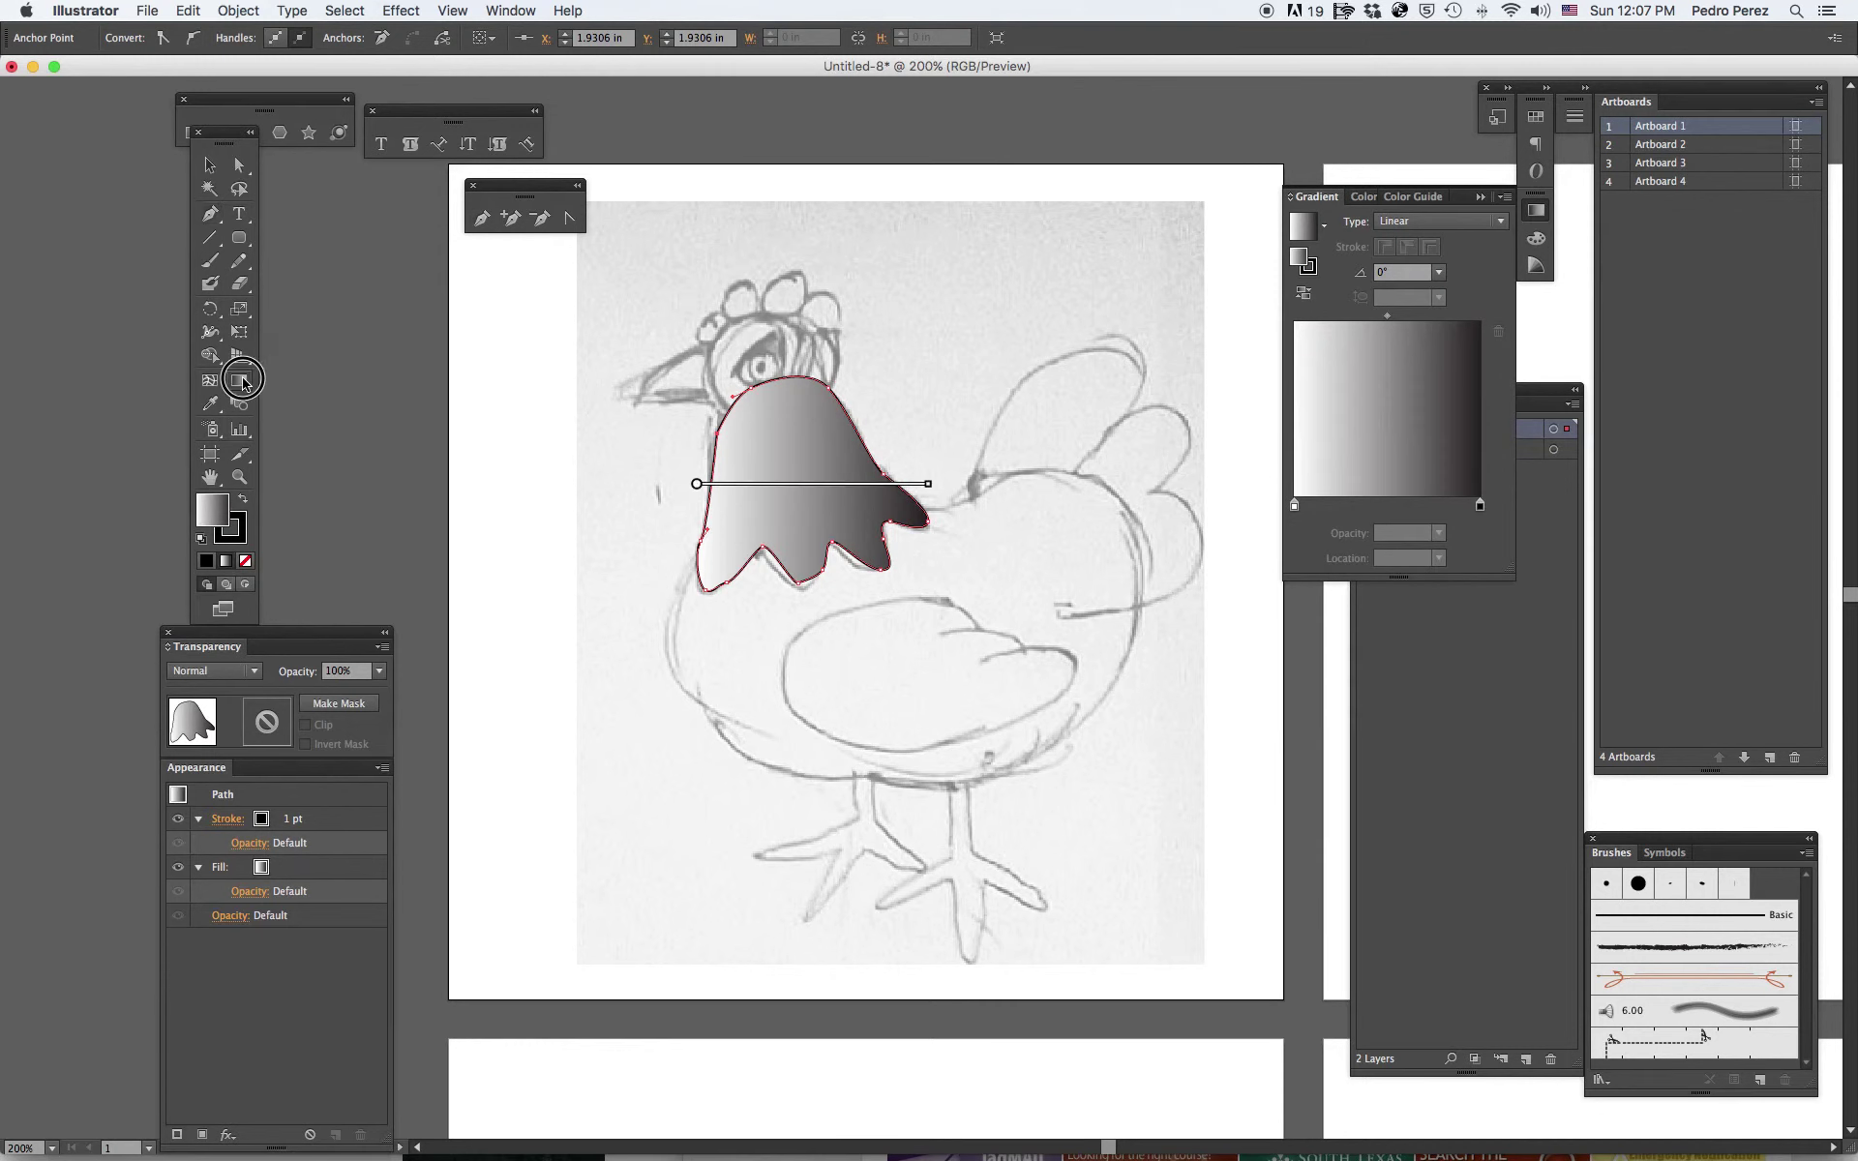
drag(757, 425, 805, 532)
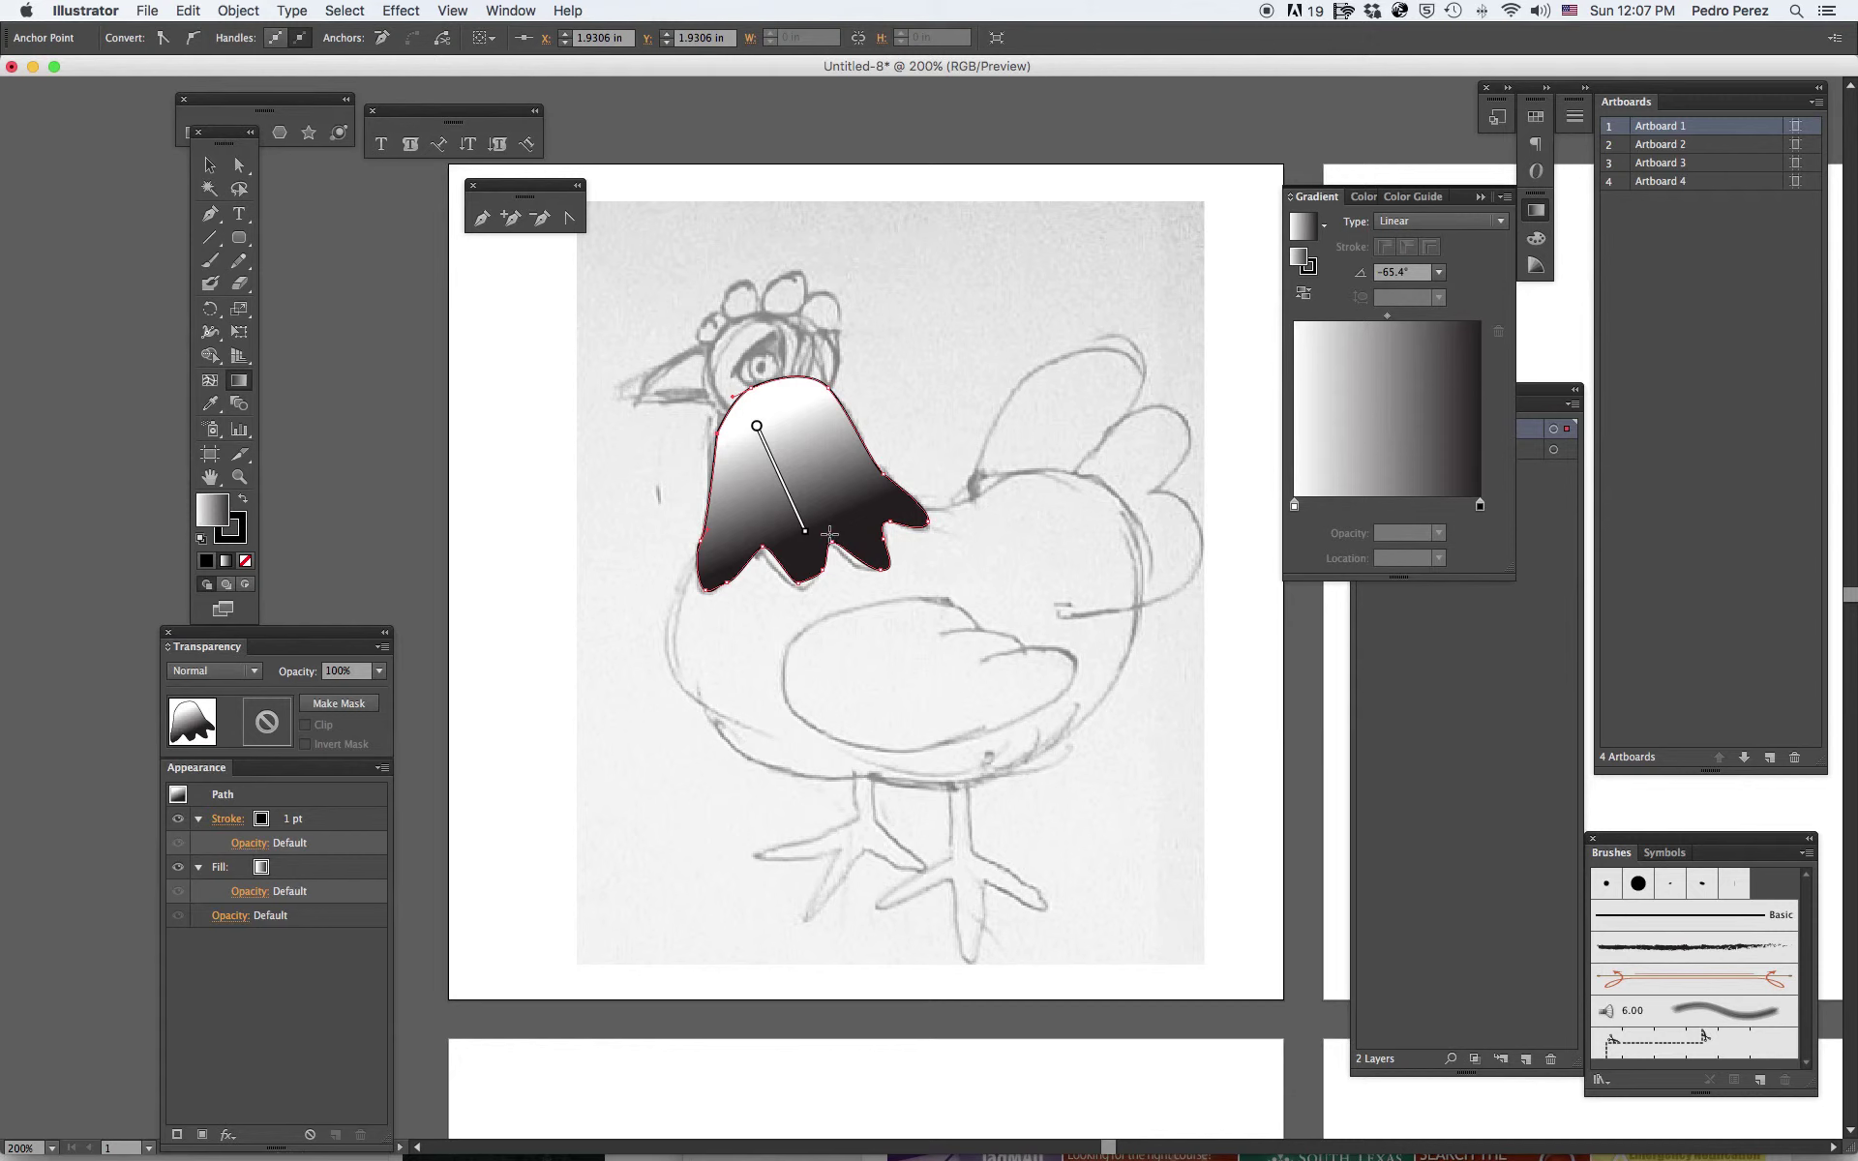
drag(743, 365, 845, 633)
drag(743, 420, 840, 599)
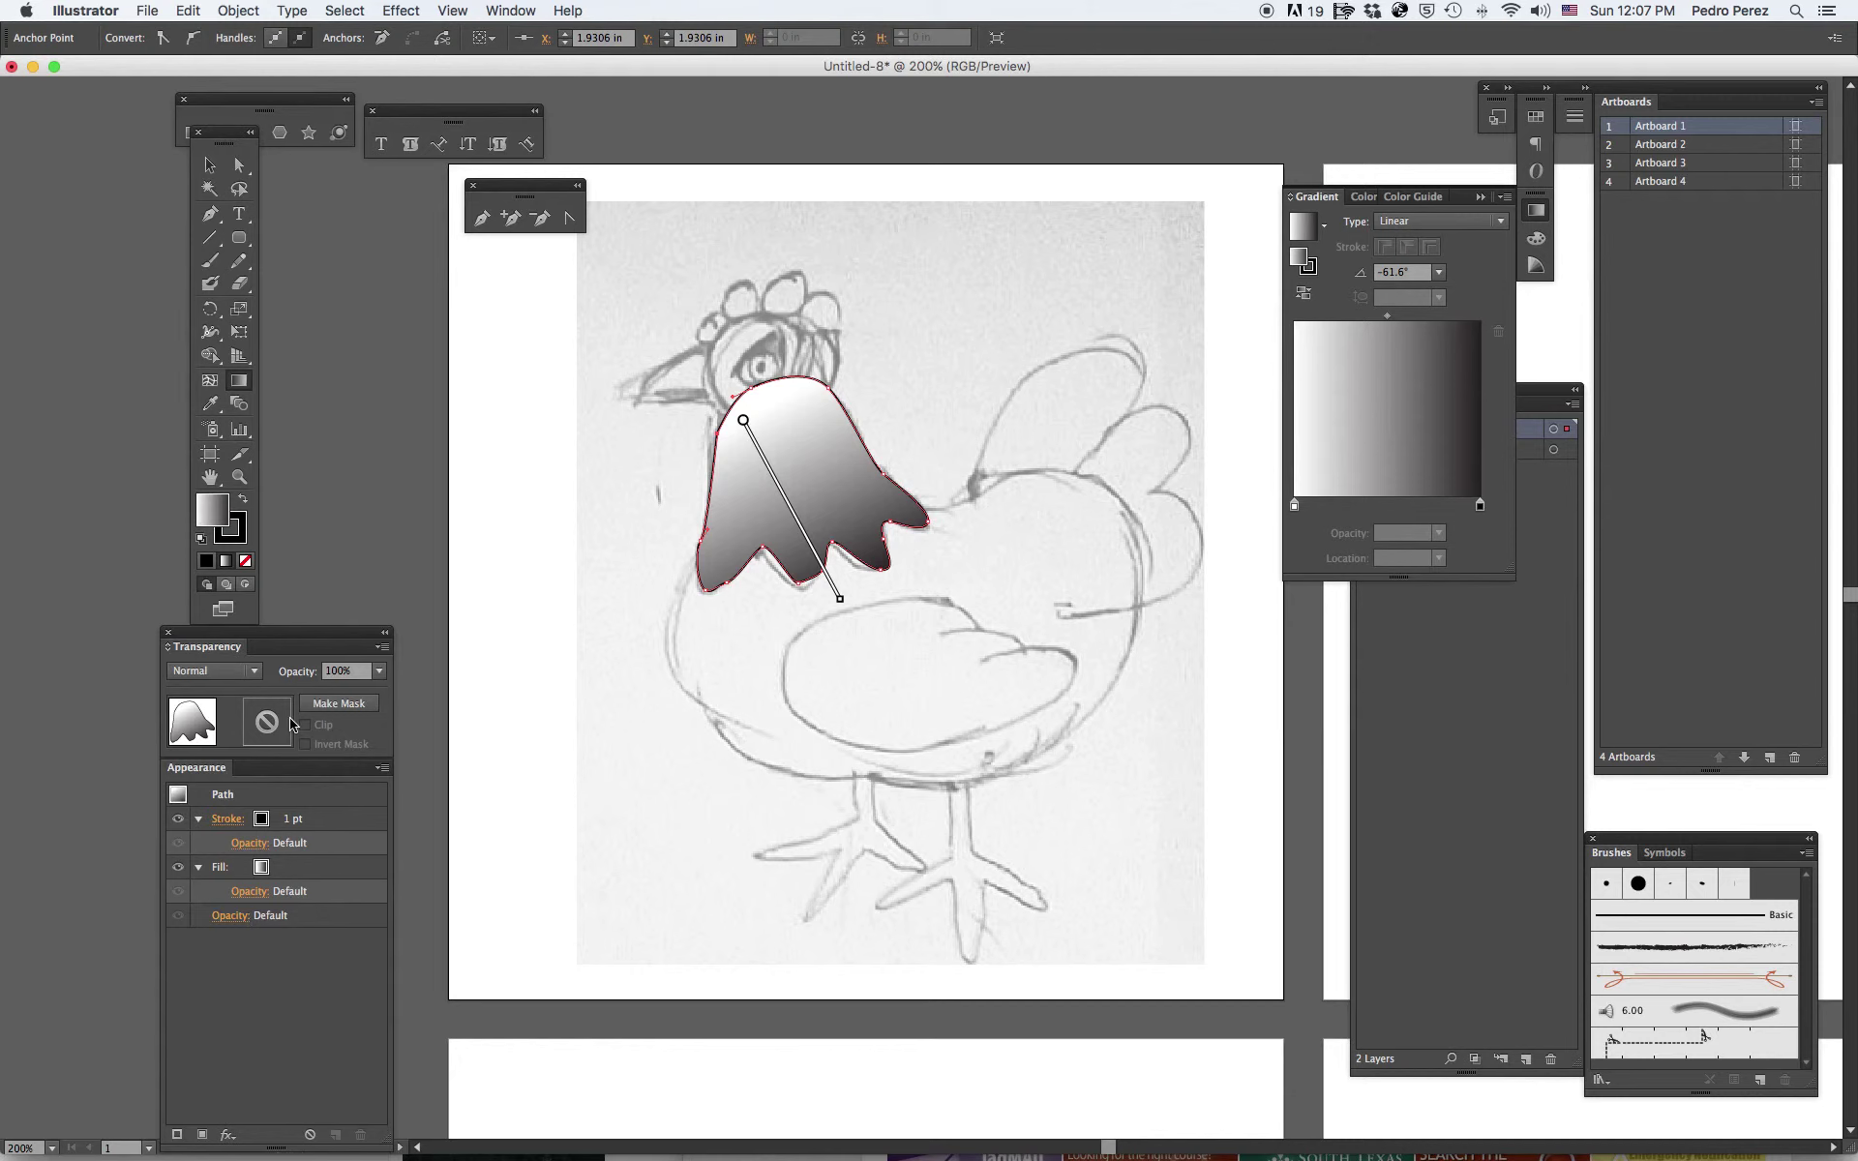
key(v)
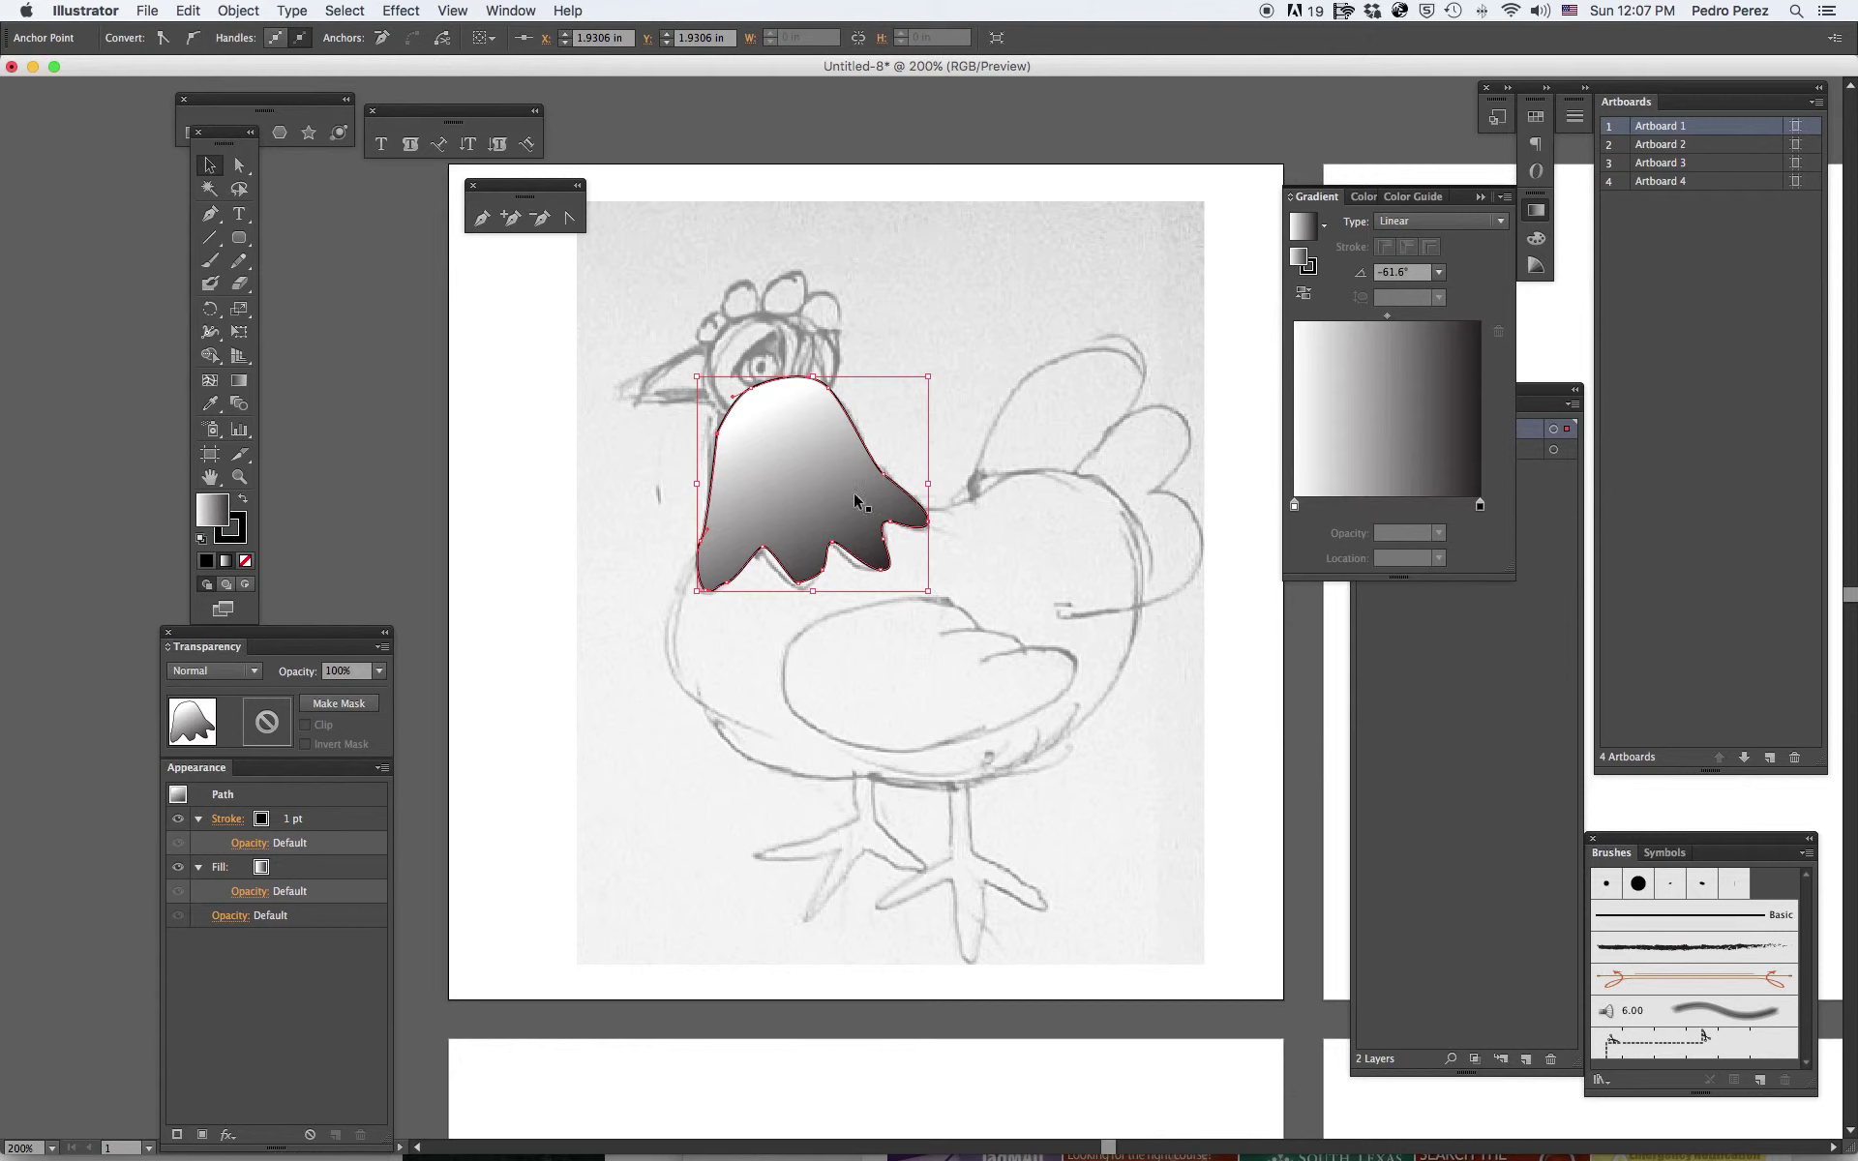
Set the gradient stops to dark brown and a lightened salmon F79065.
double_click(1480, 506)
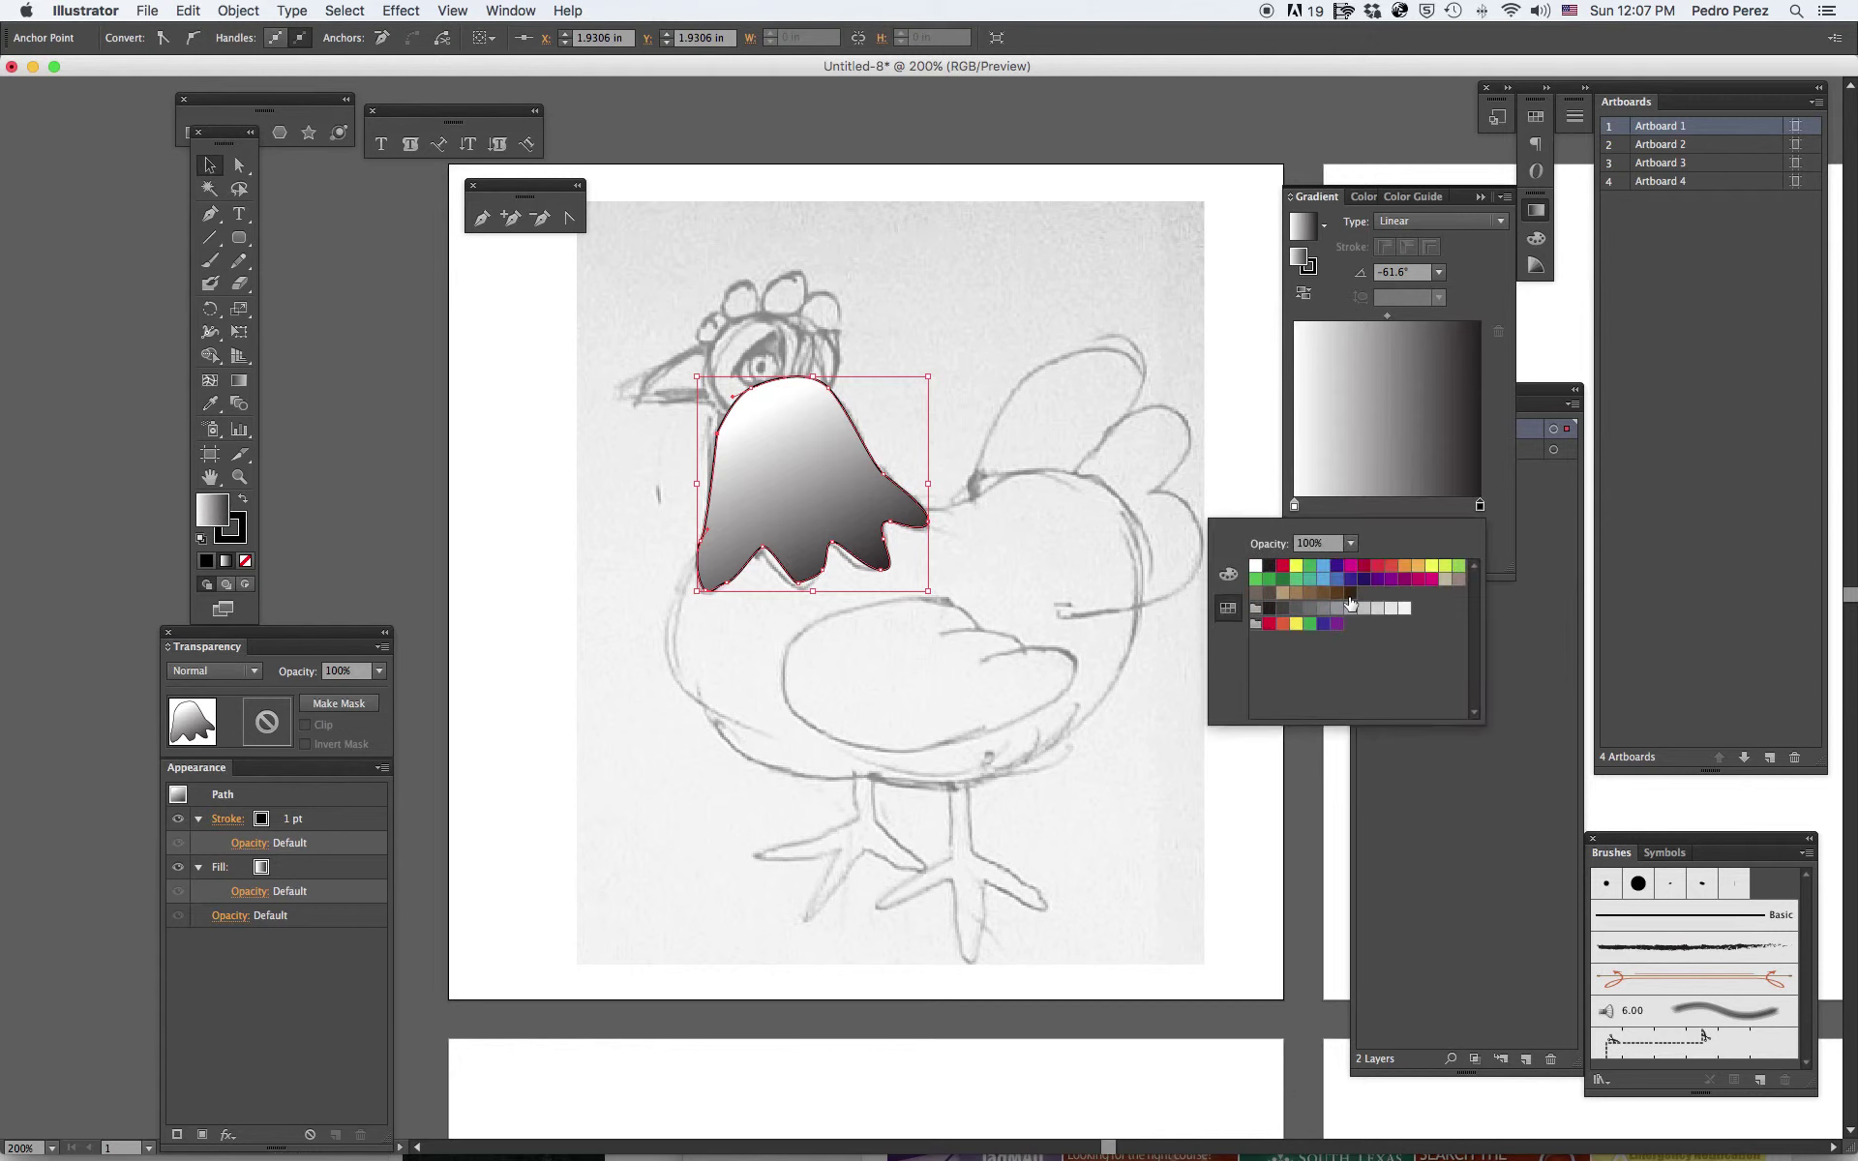
click(1349, 592)
click(1296, 506)
double_click(1296, 506)
click(1404, 566)
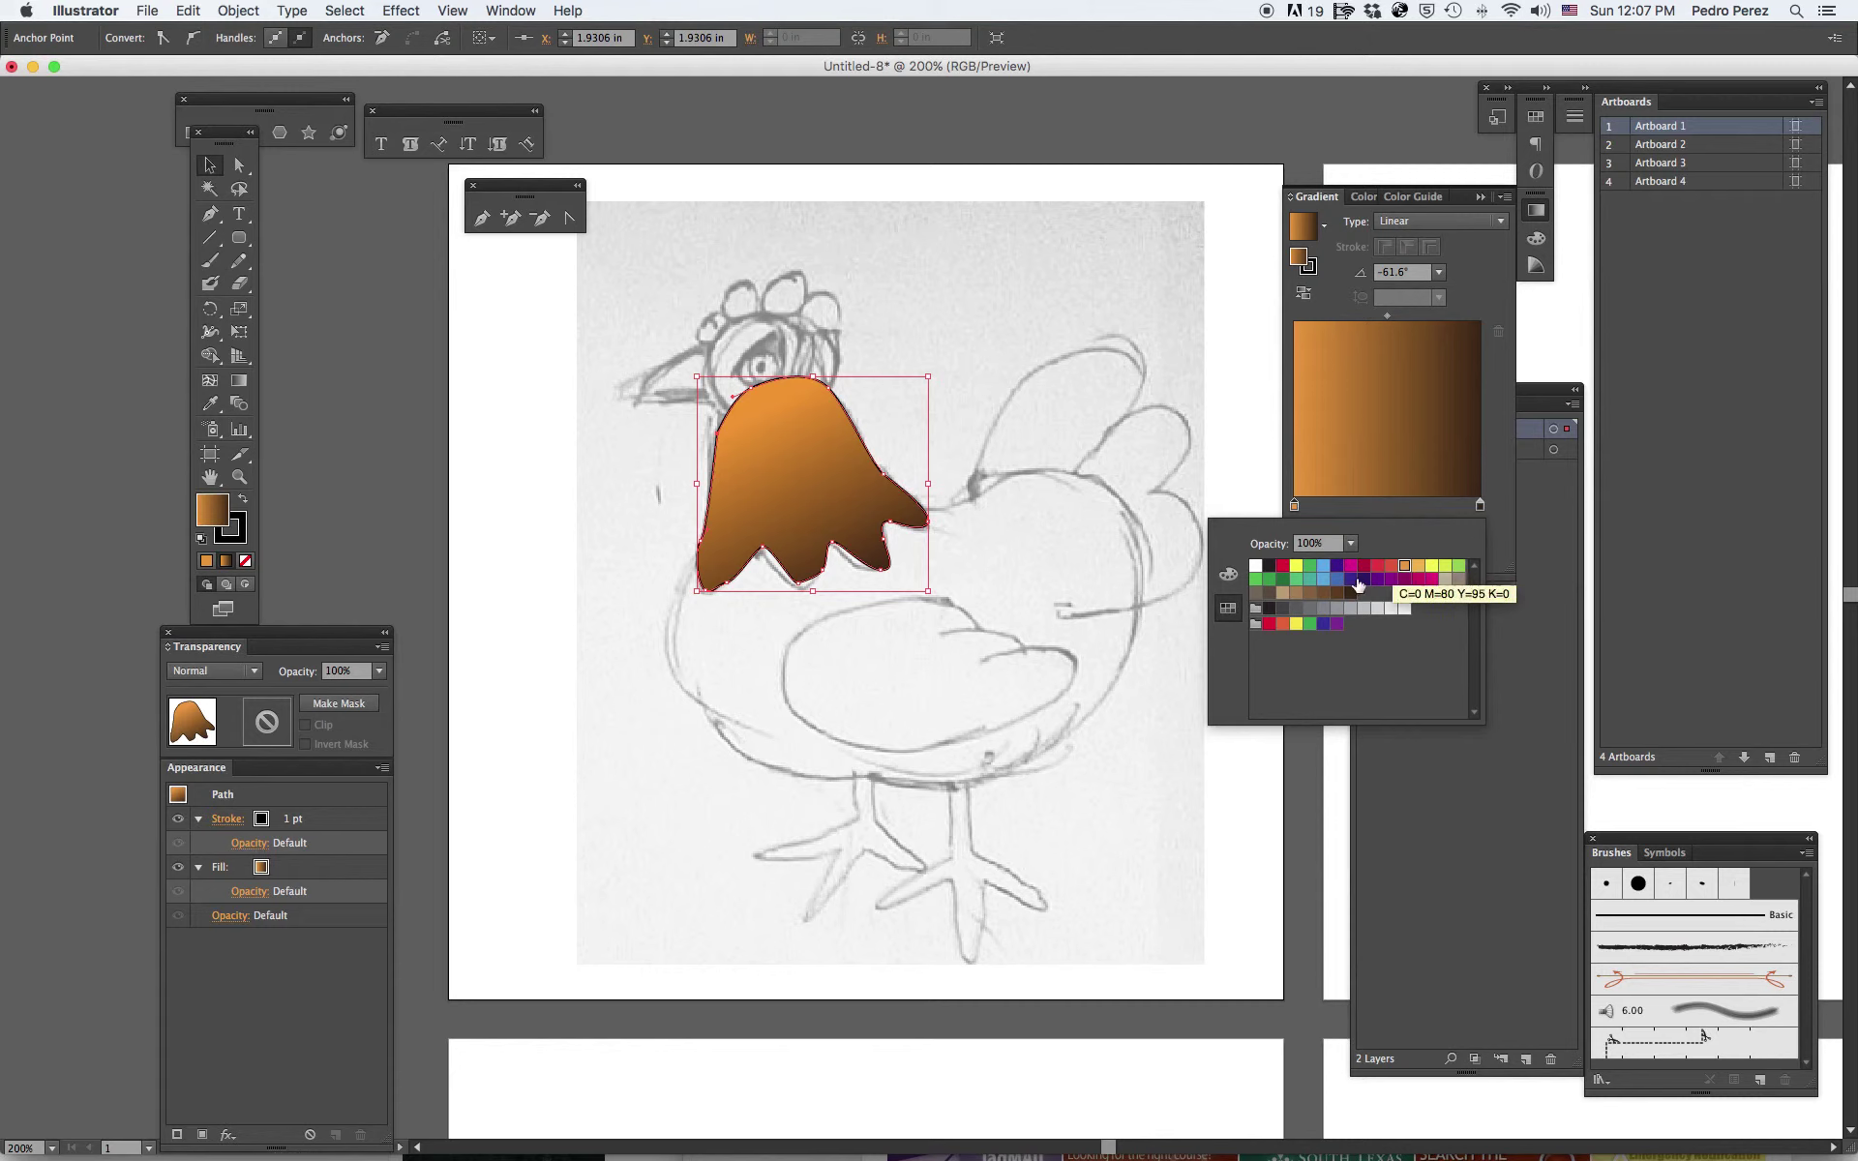
click(1228, 579)
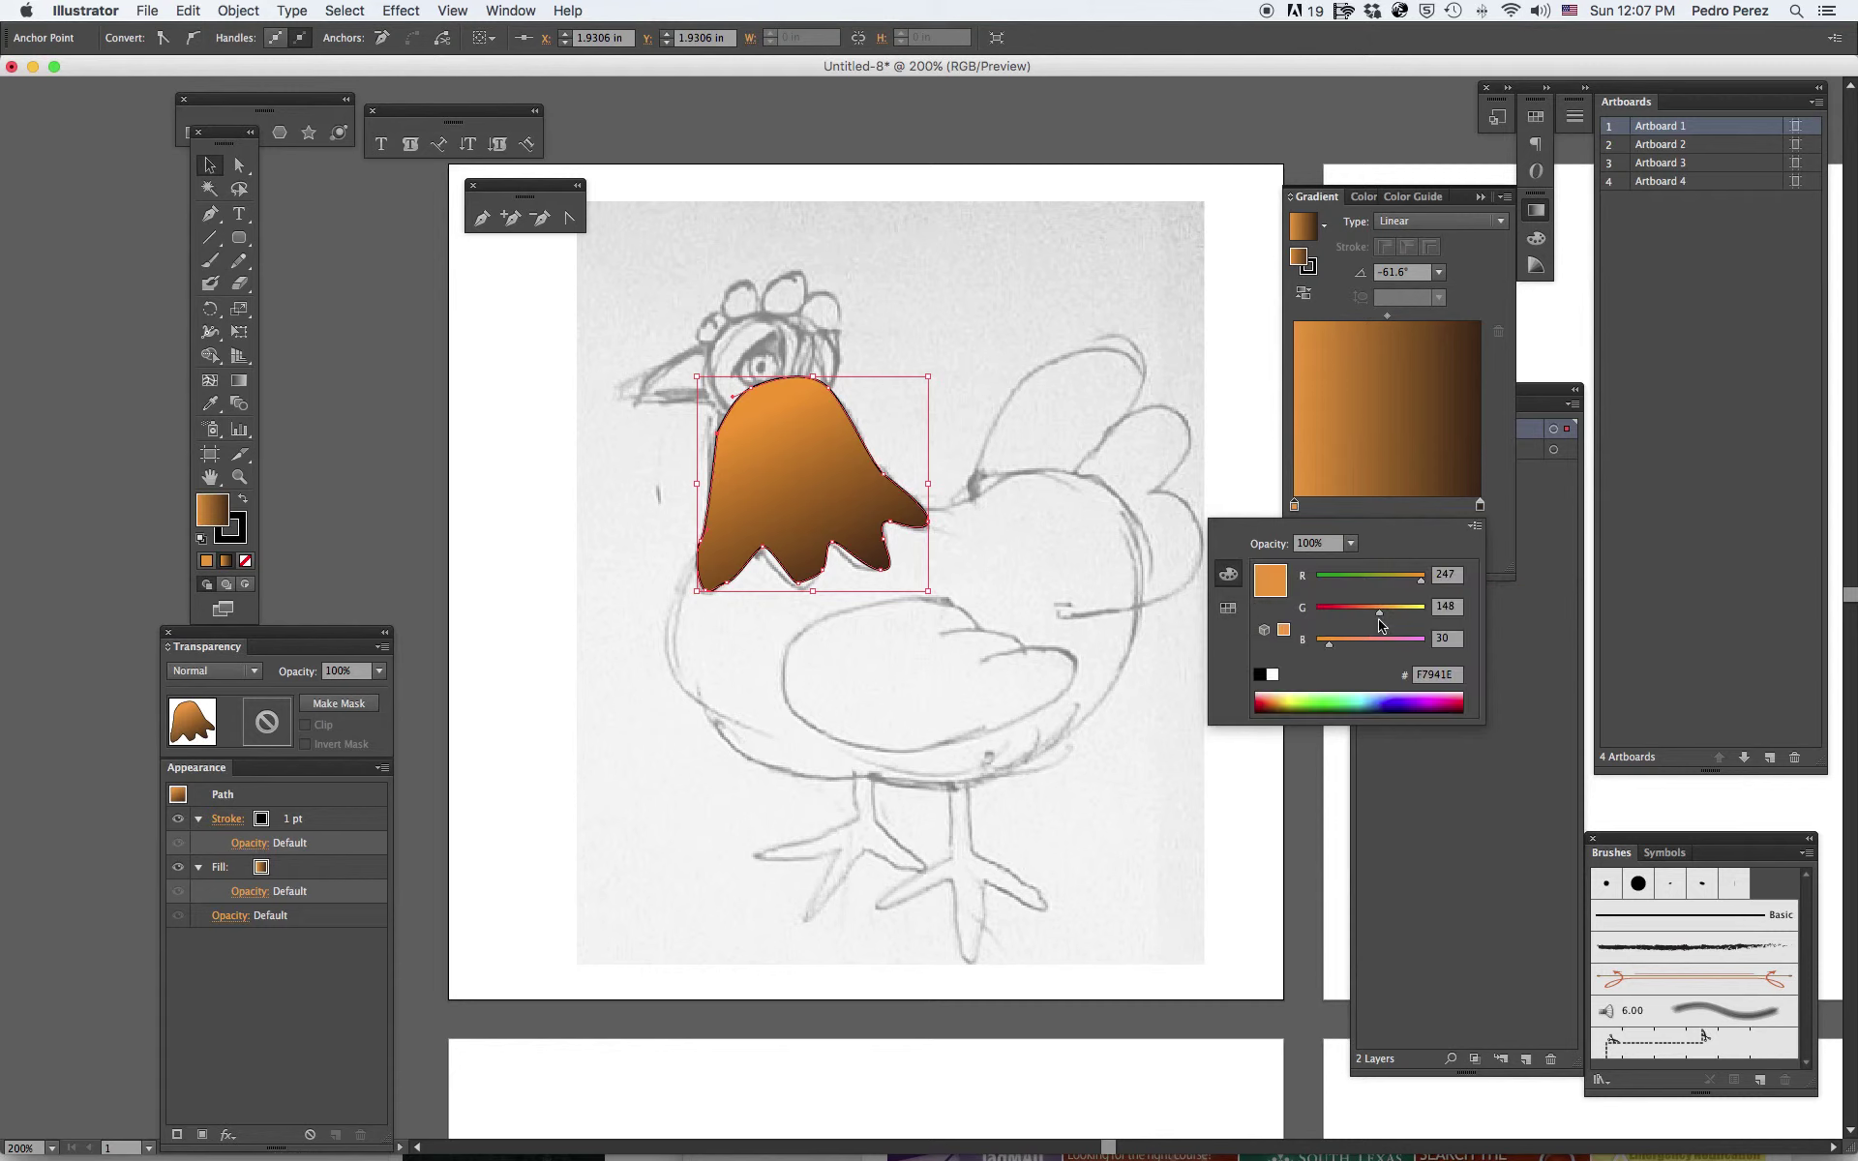
drag(1331, 646, 1385, 624)
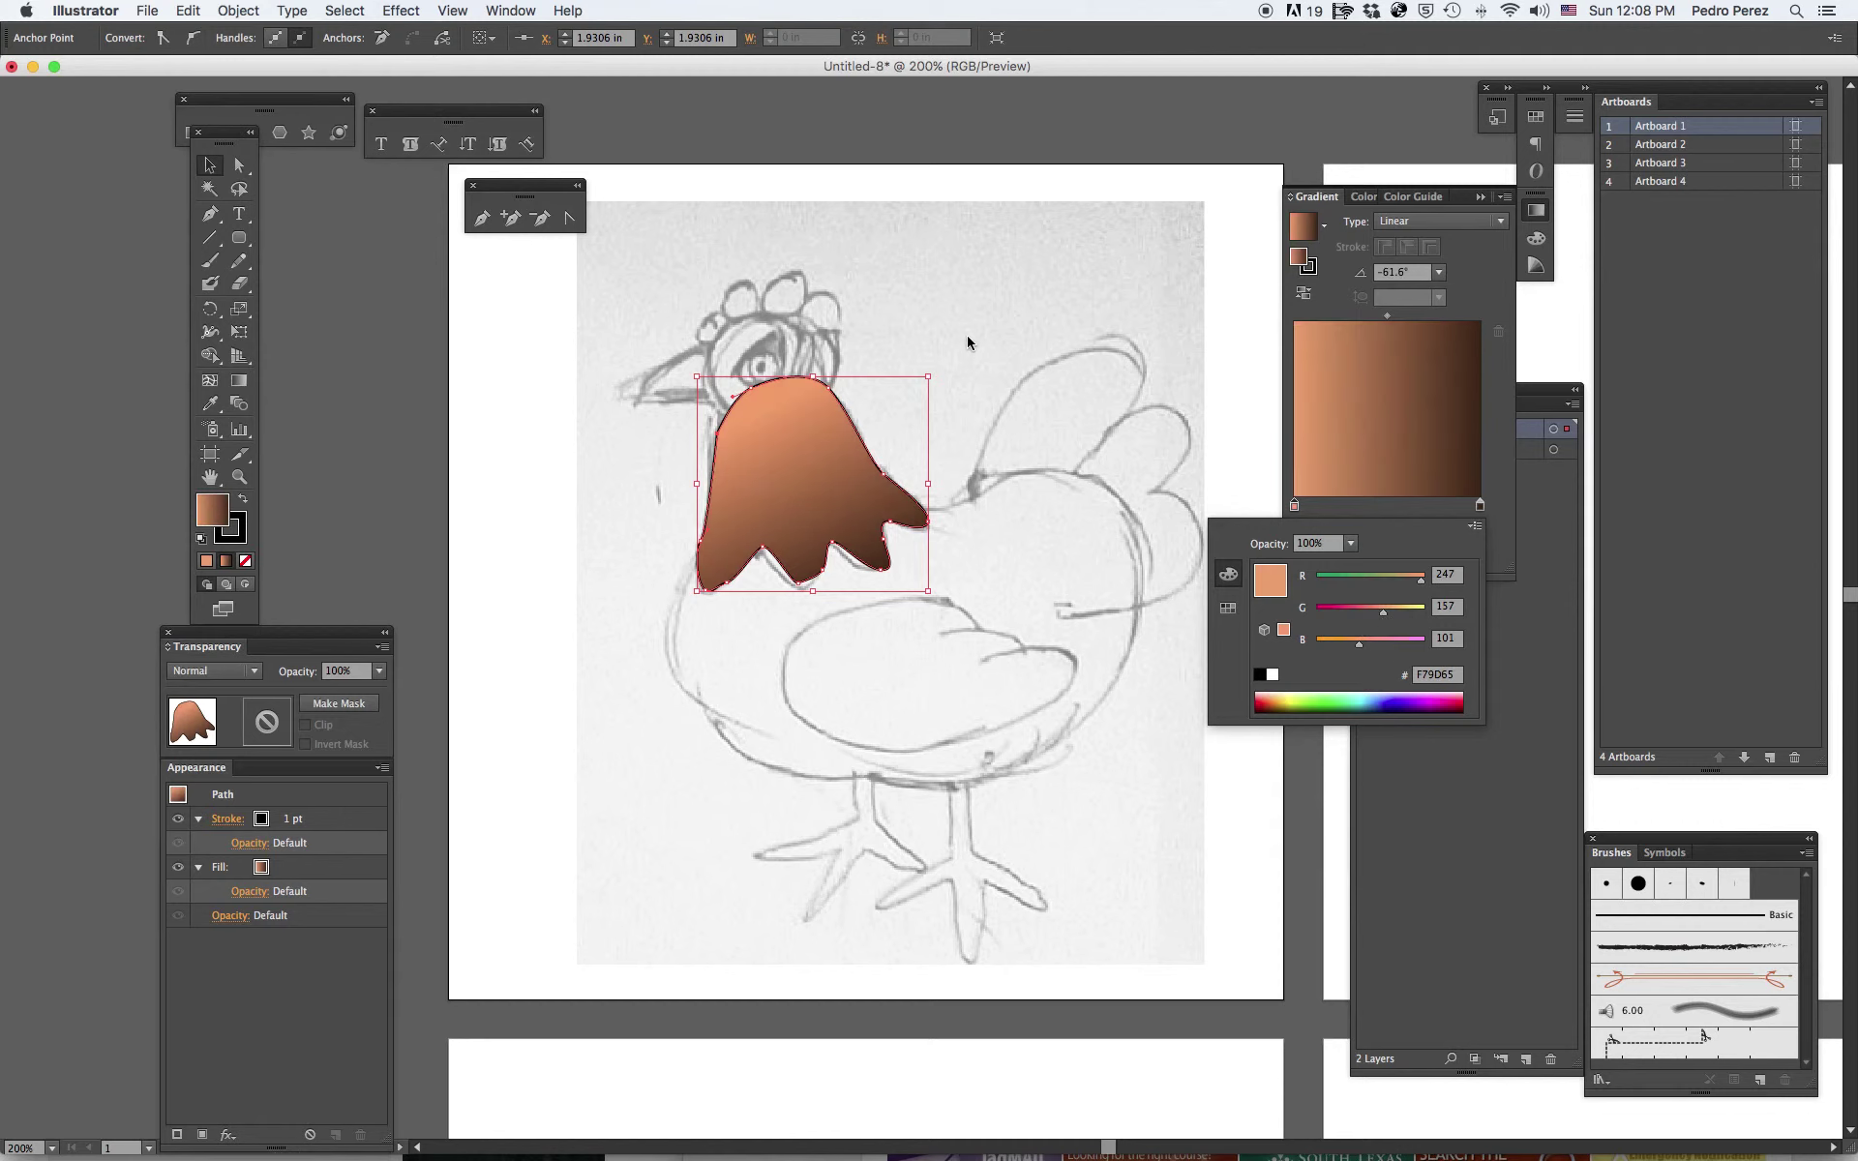
click(1557, 532)
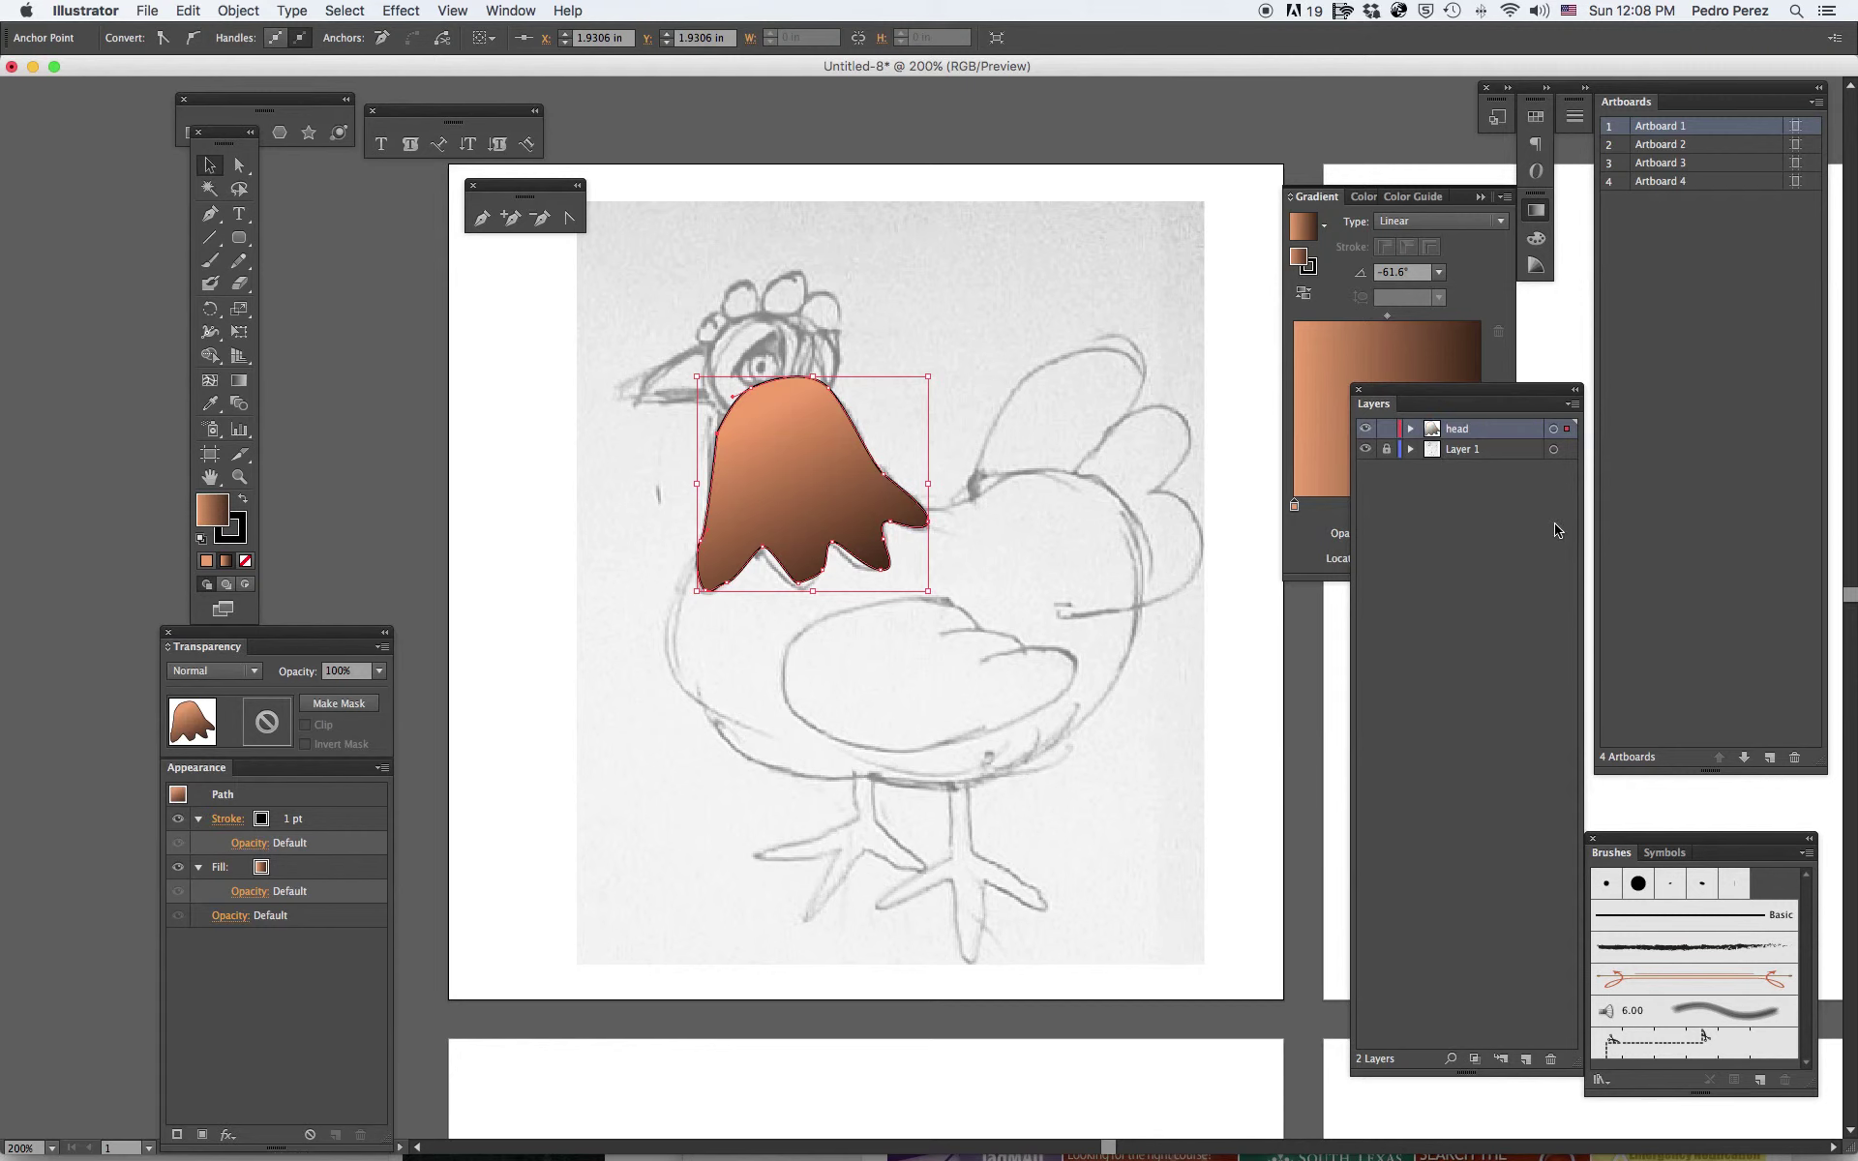
Hide the head layer's <Path> sublayer to reveal the sketch underneath.
click(1410, 430)
click(1496, 454)
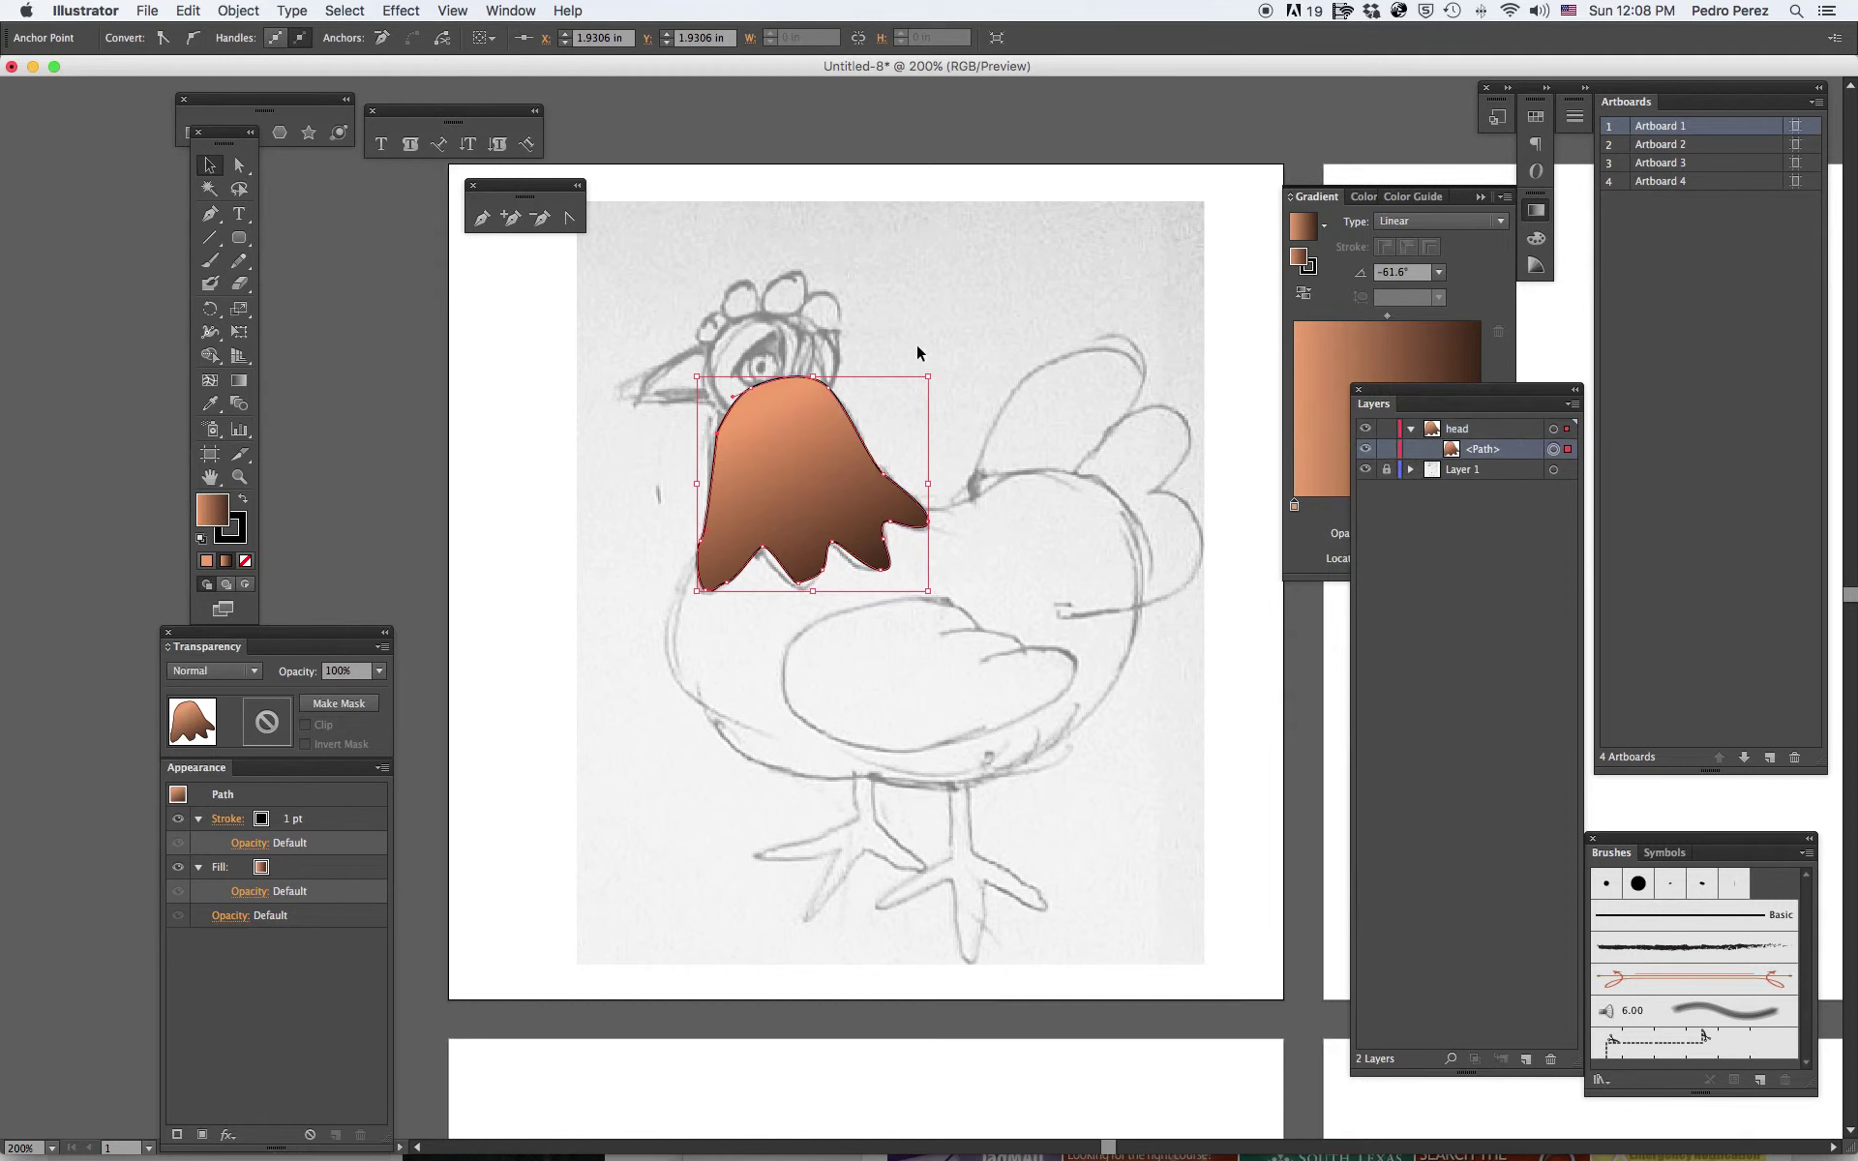
click(884, 341)
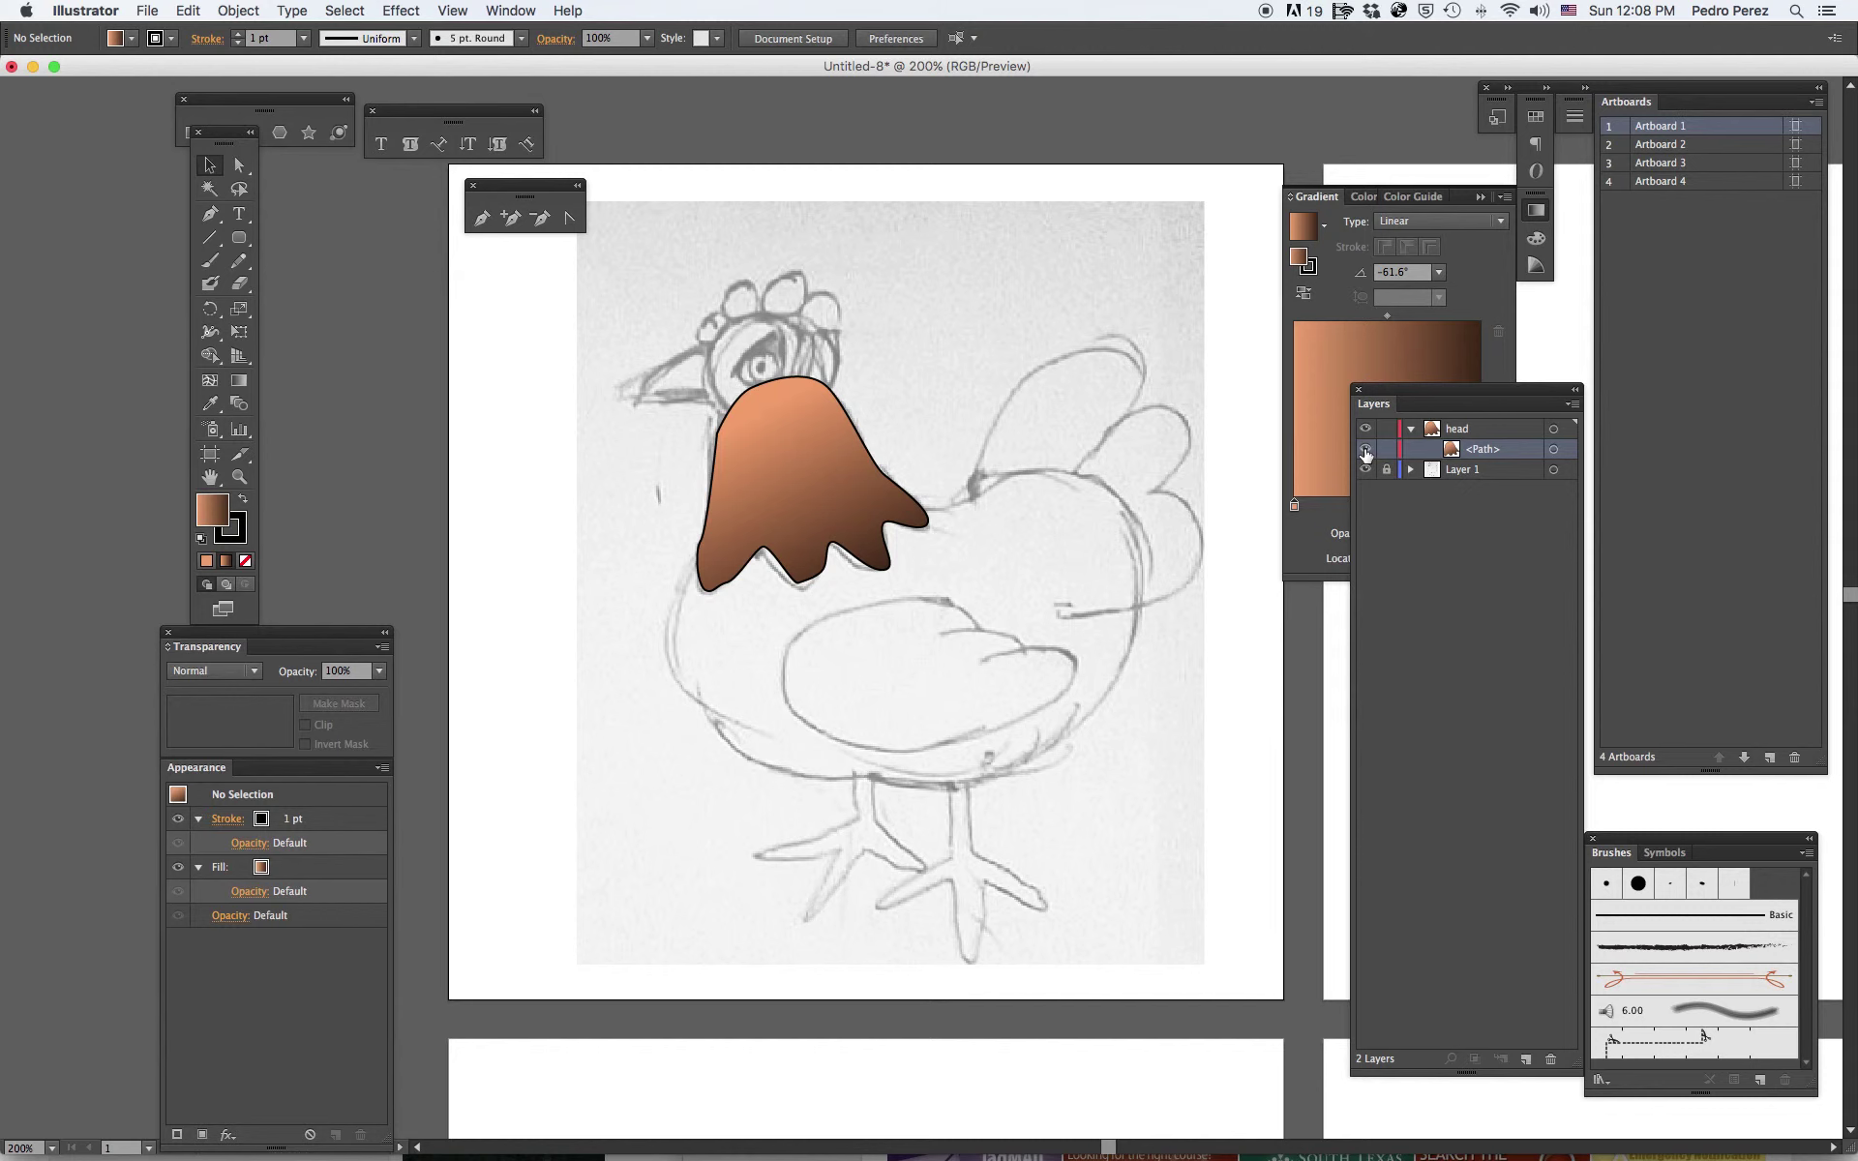
click(1365, 450)
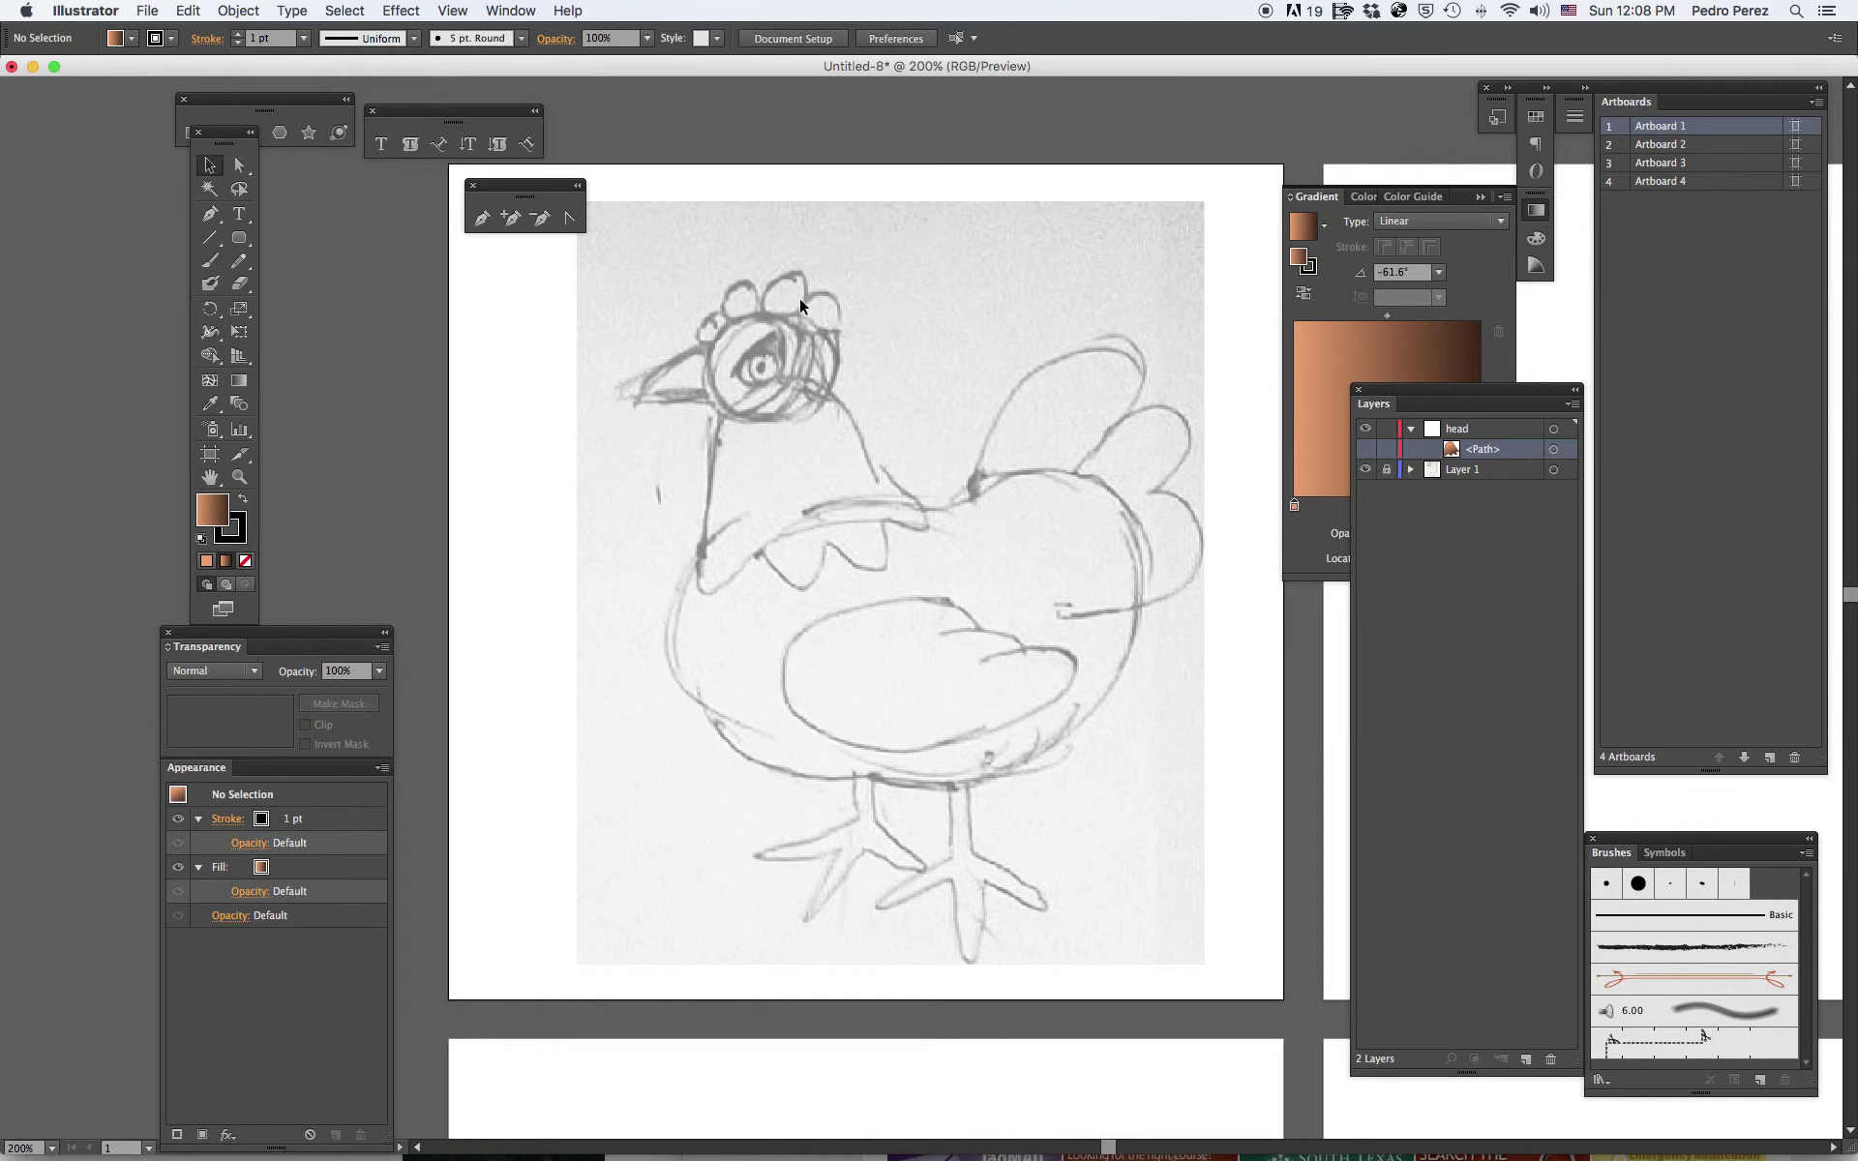
Draw a small oval at the top of the head with the Ellipse tool.
click(240, 239)
drag(240, 239, 310, 284)
drag(693, 312, 729, 342)
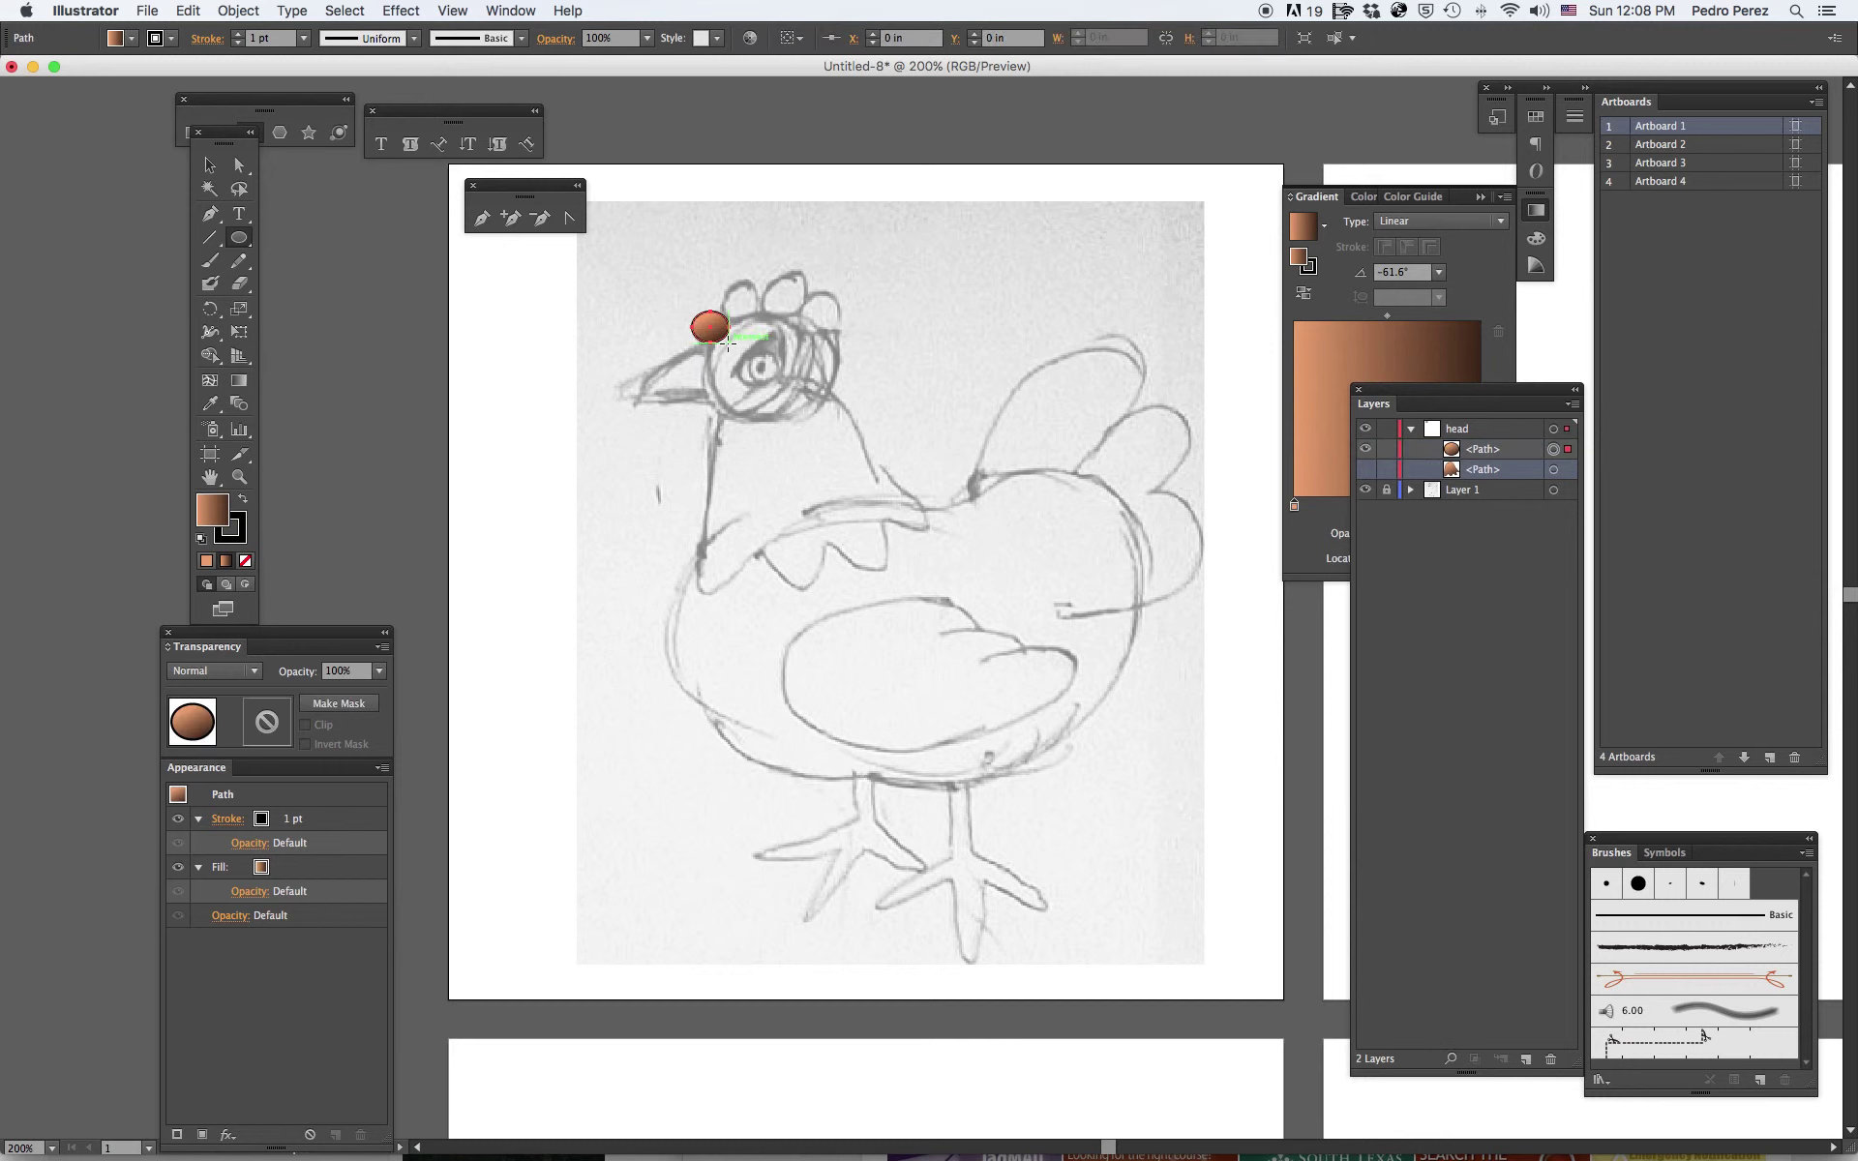
Colour the oval's gradient from crimson red to bright pink.
click(1367, 348)
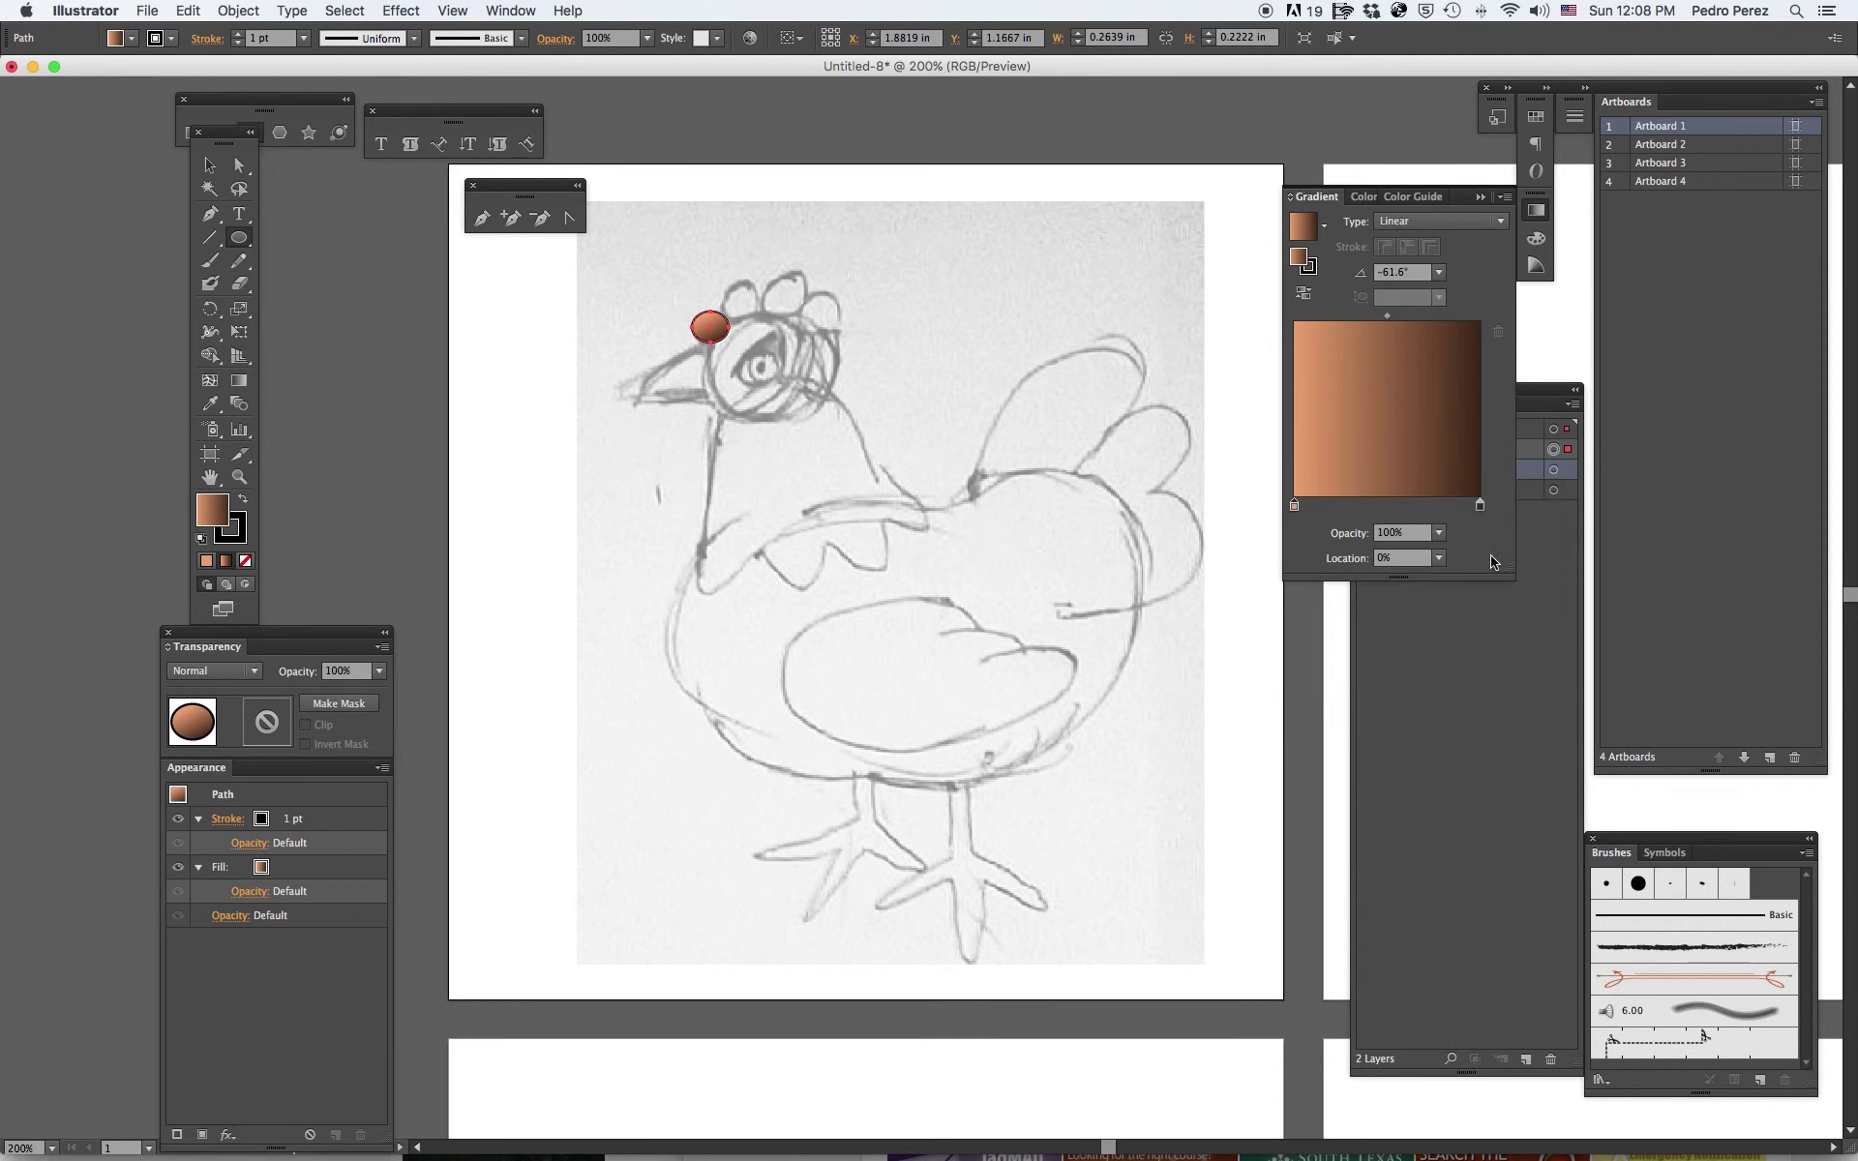
double_click(1295, 506)
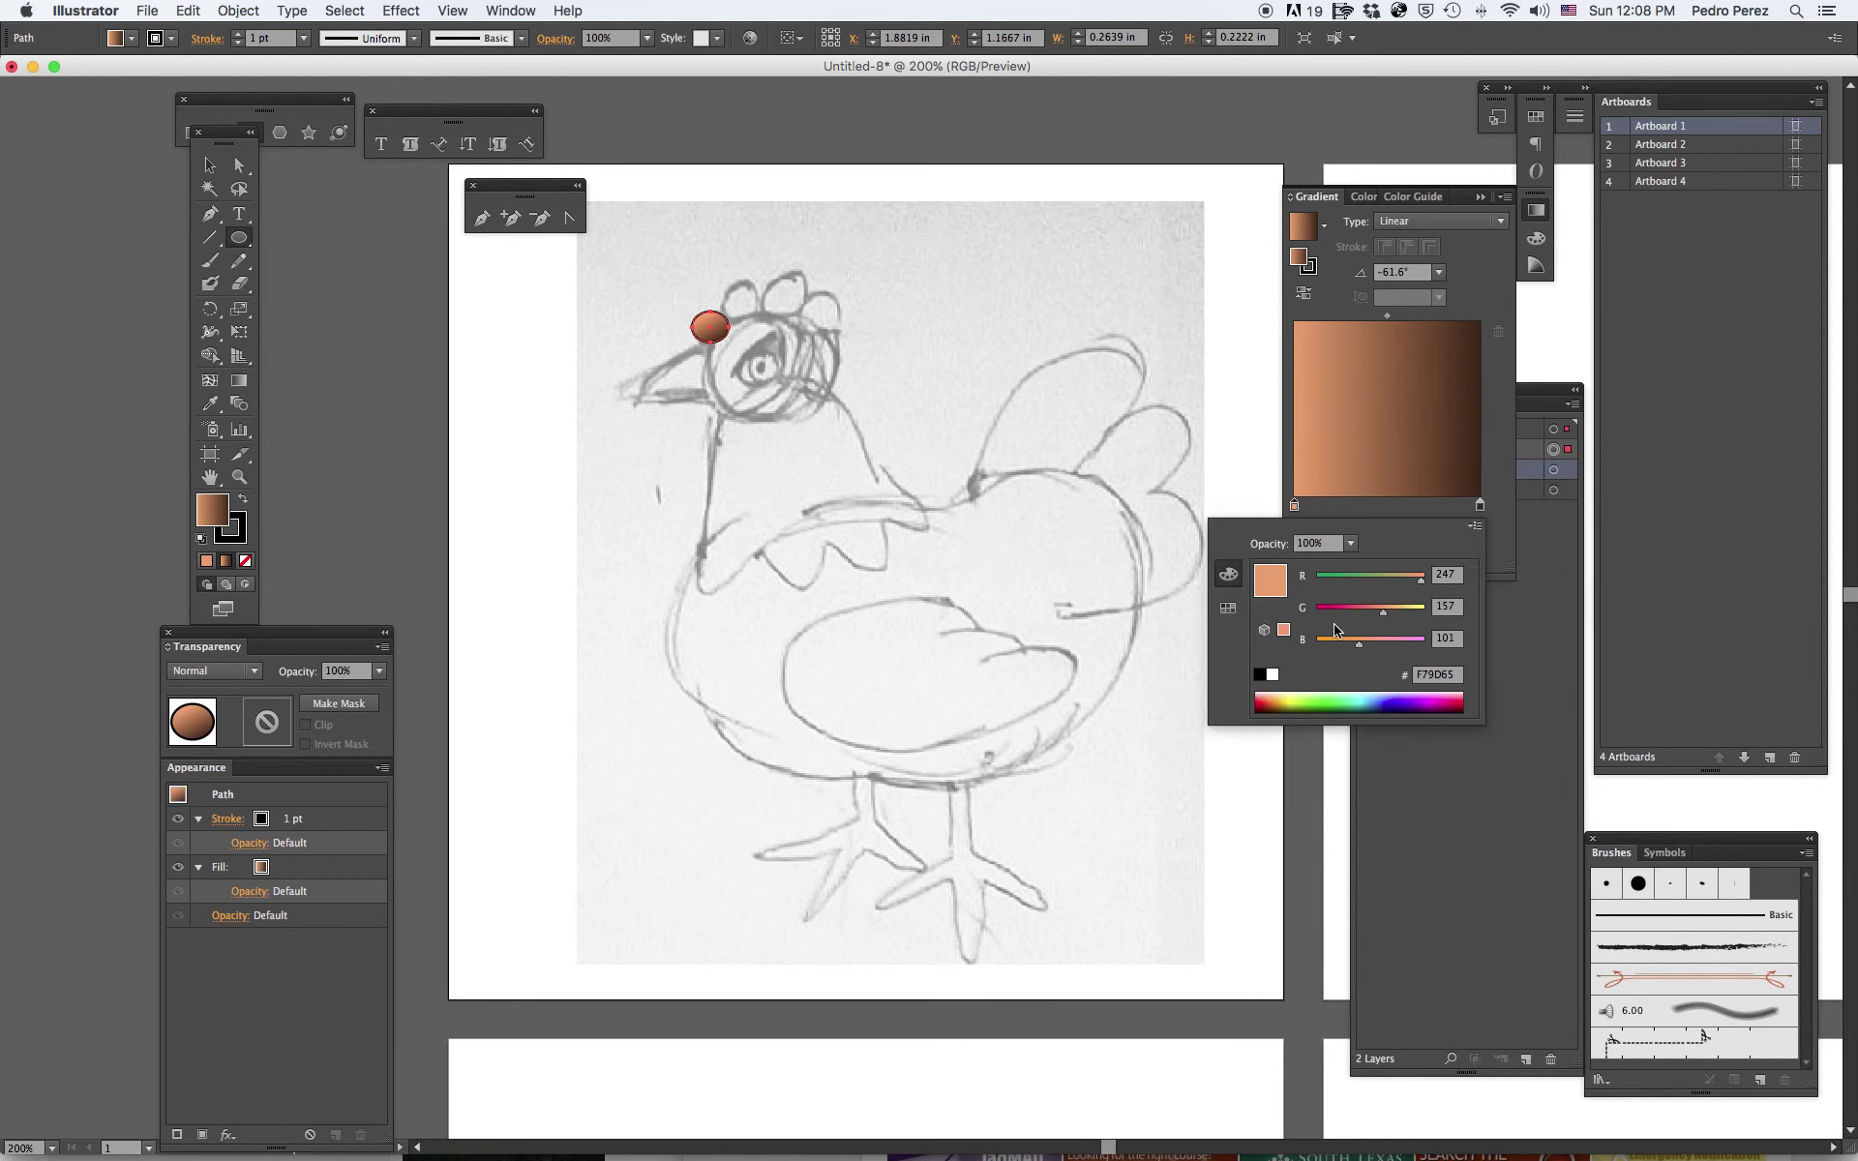
click(1462, 697)
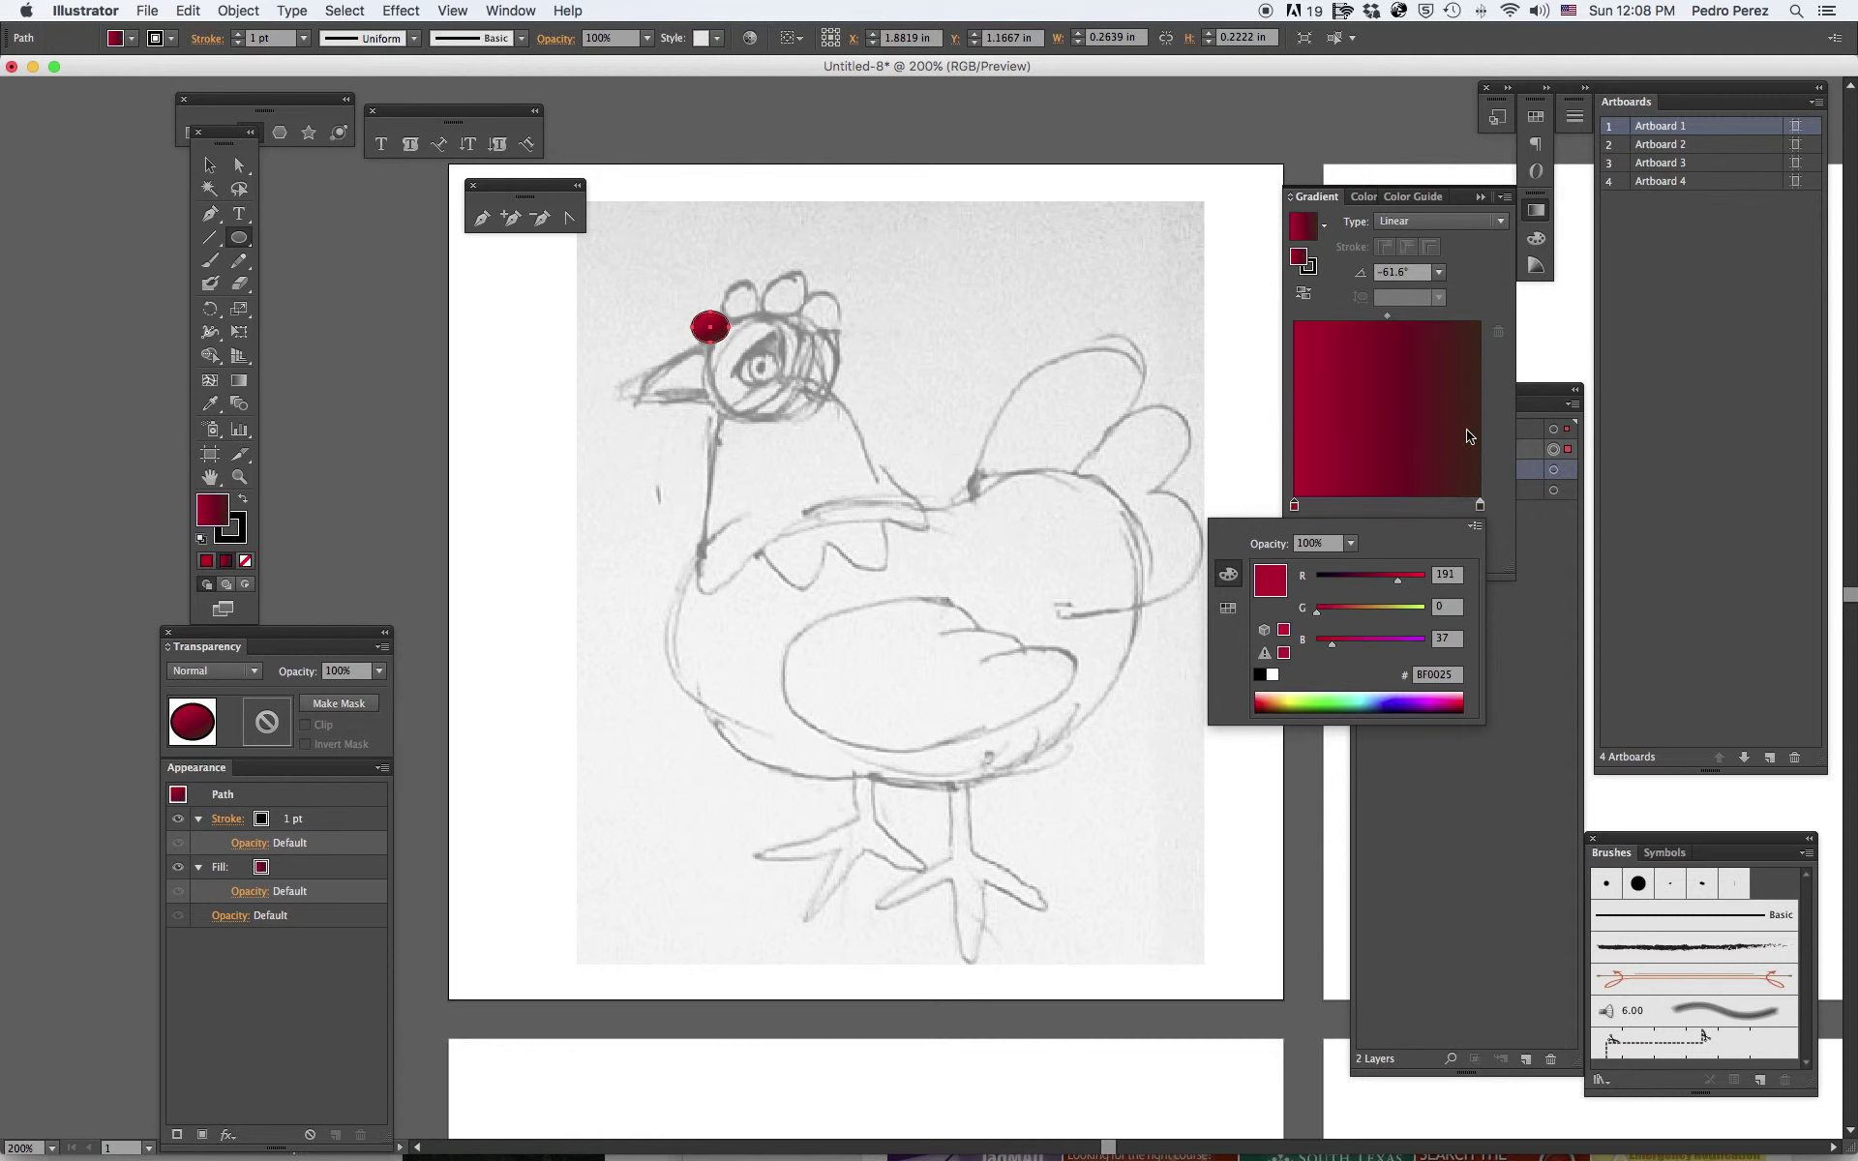
click(1482, 509)
double_click(1481, 510)
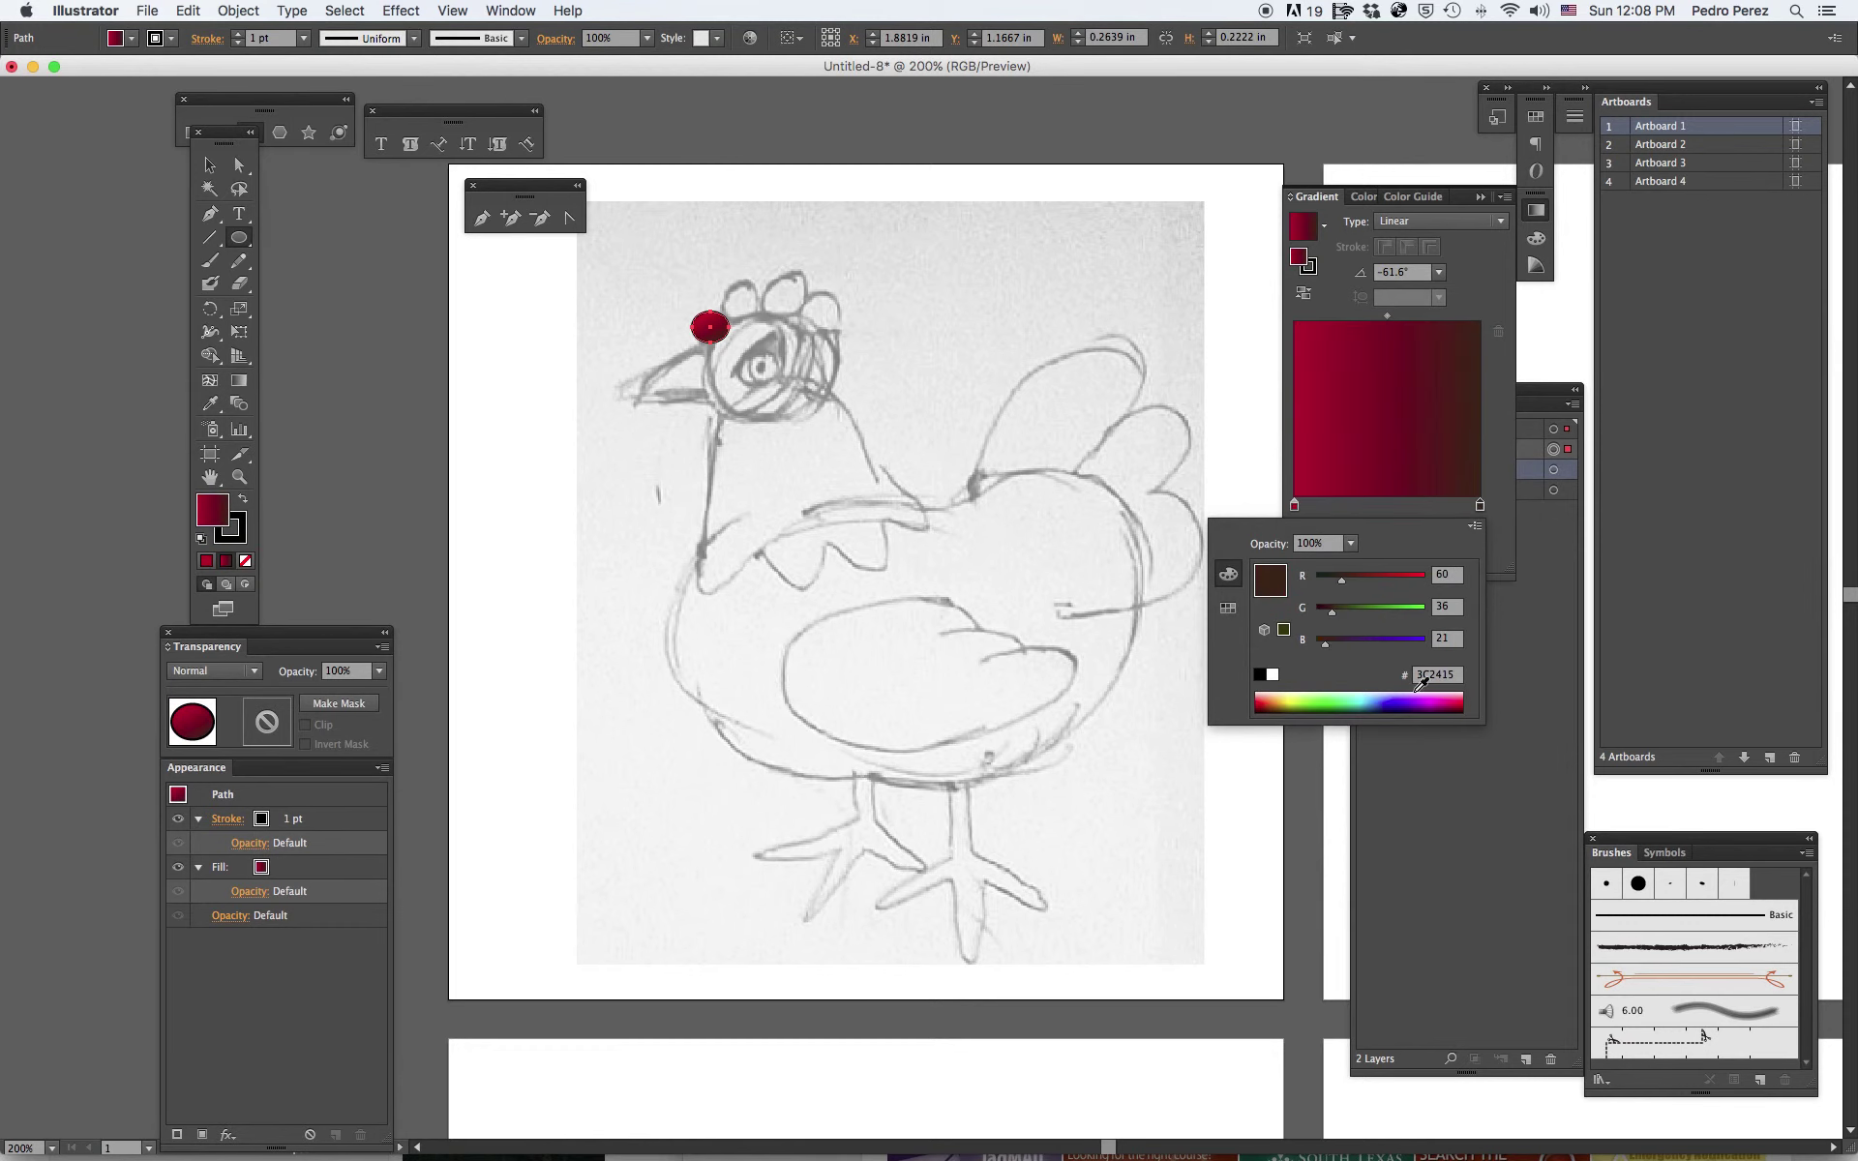
click(1455, 695)
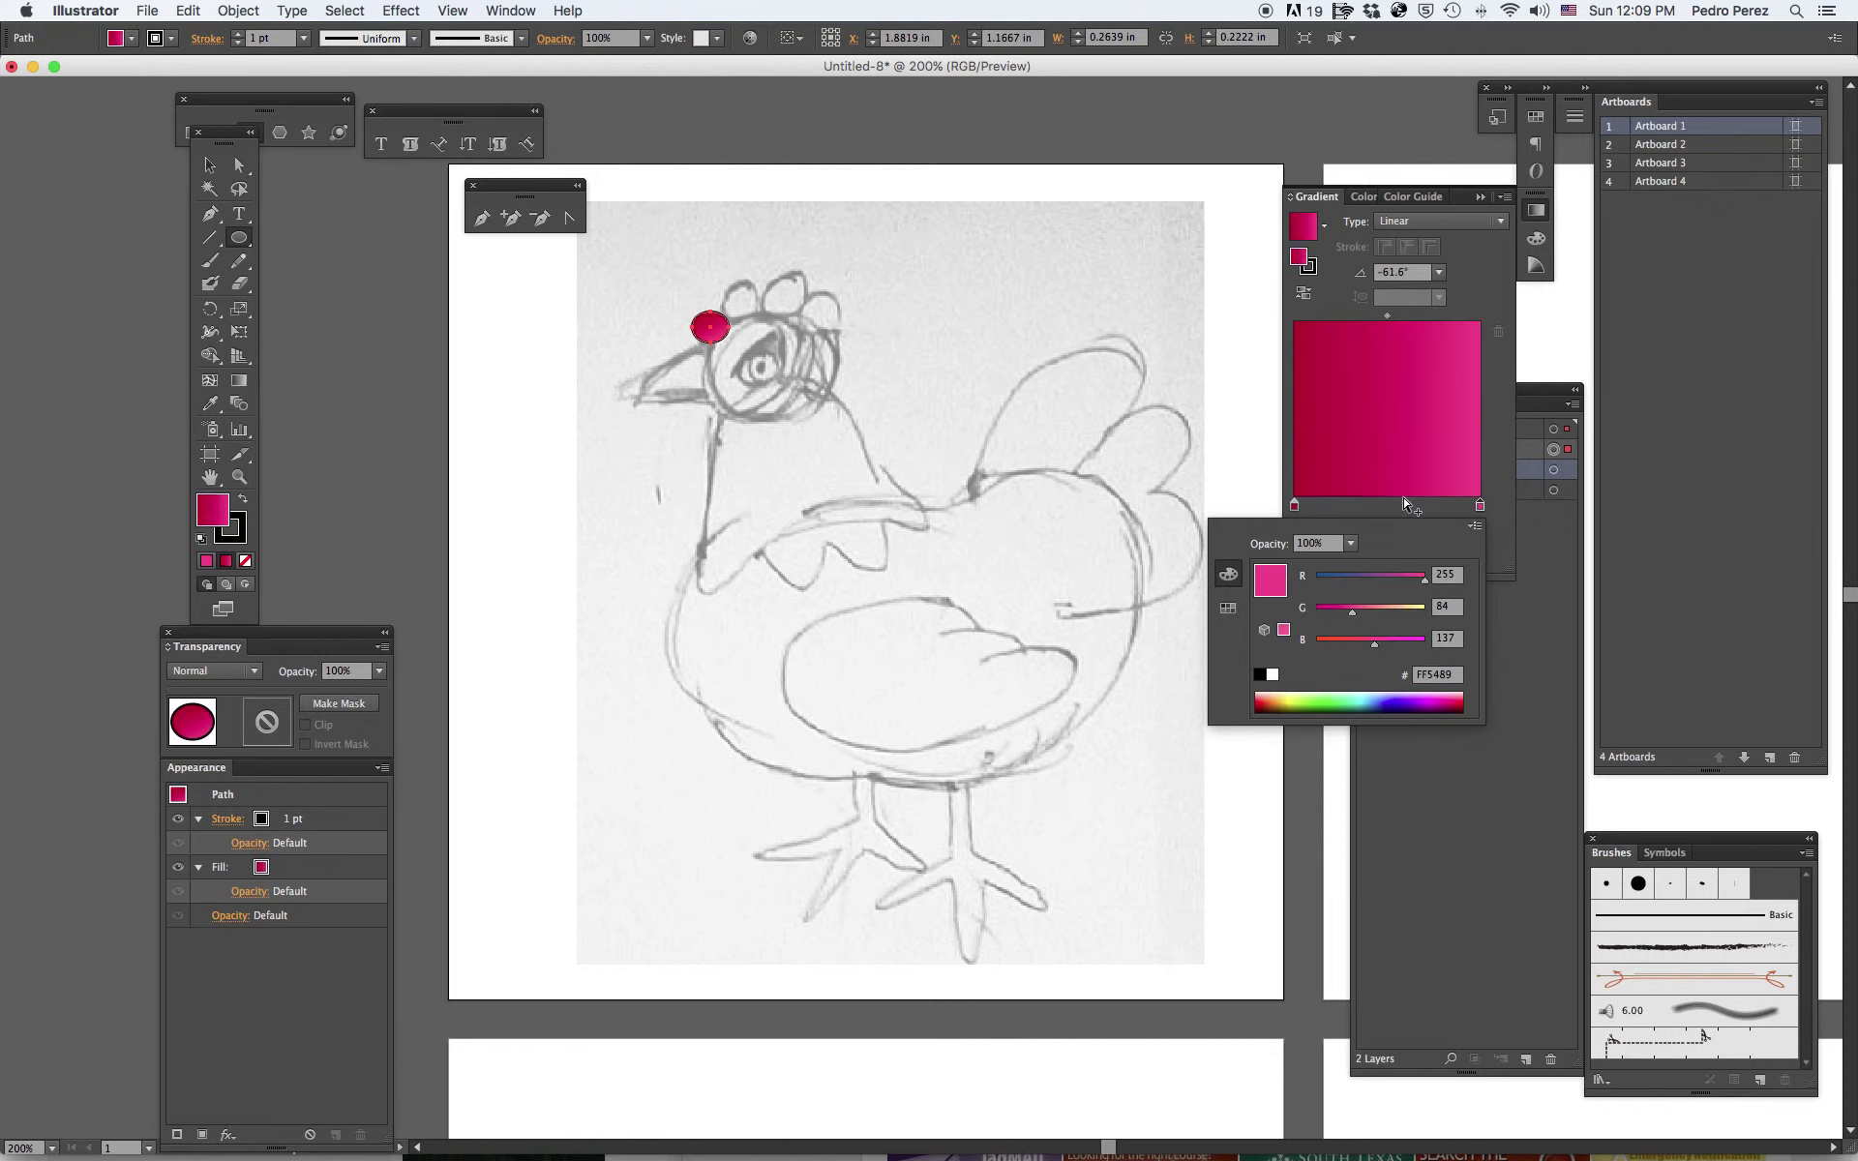
click(1481, 508)
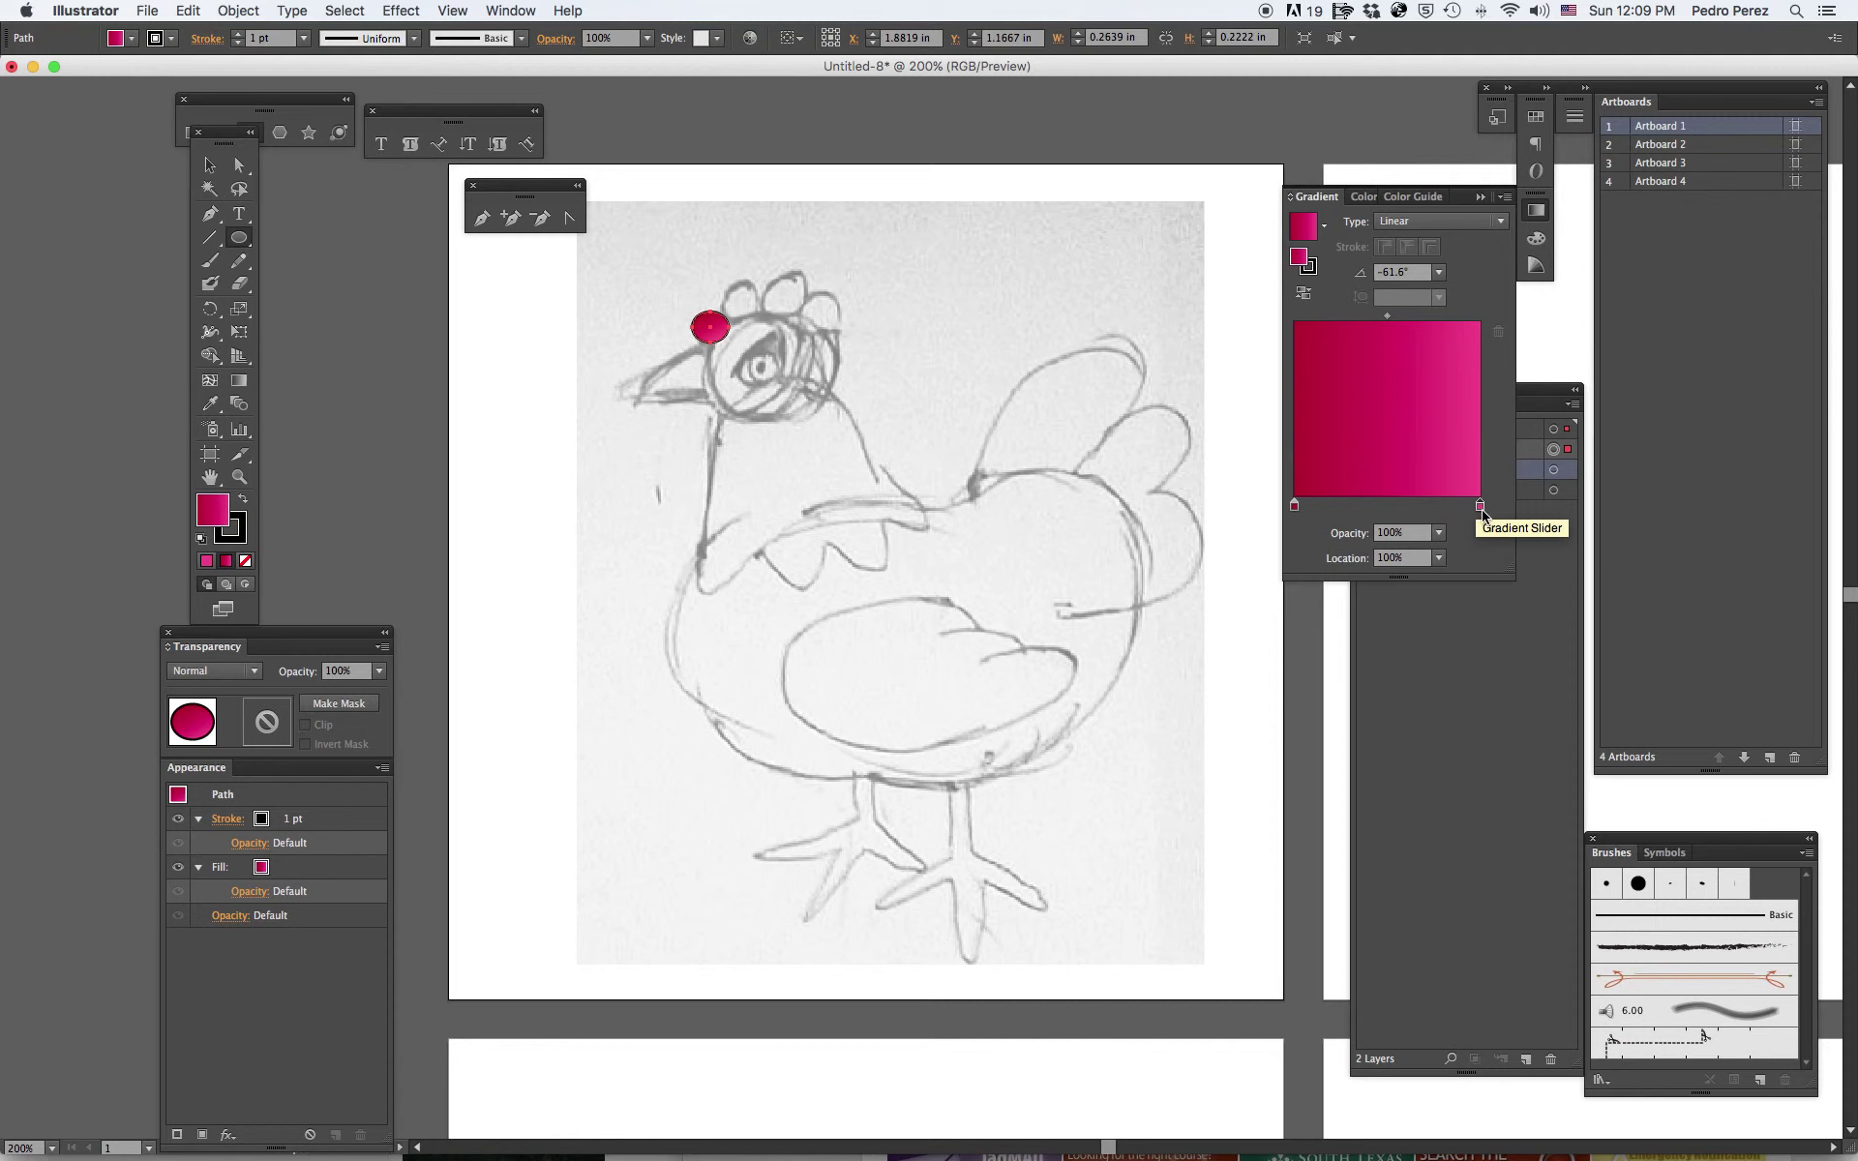
Add a dark red 7F0018 middle stop at 55.65% and deselect the oval.
click(1396, 506)
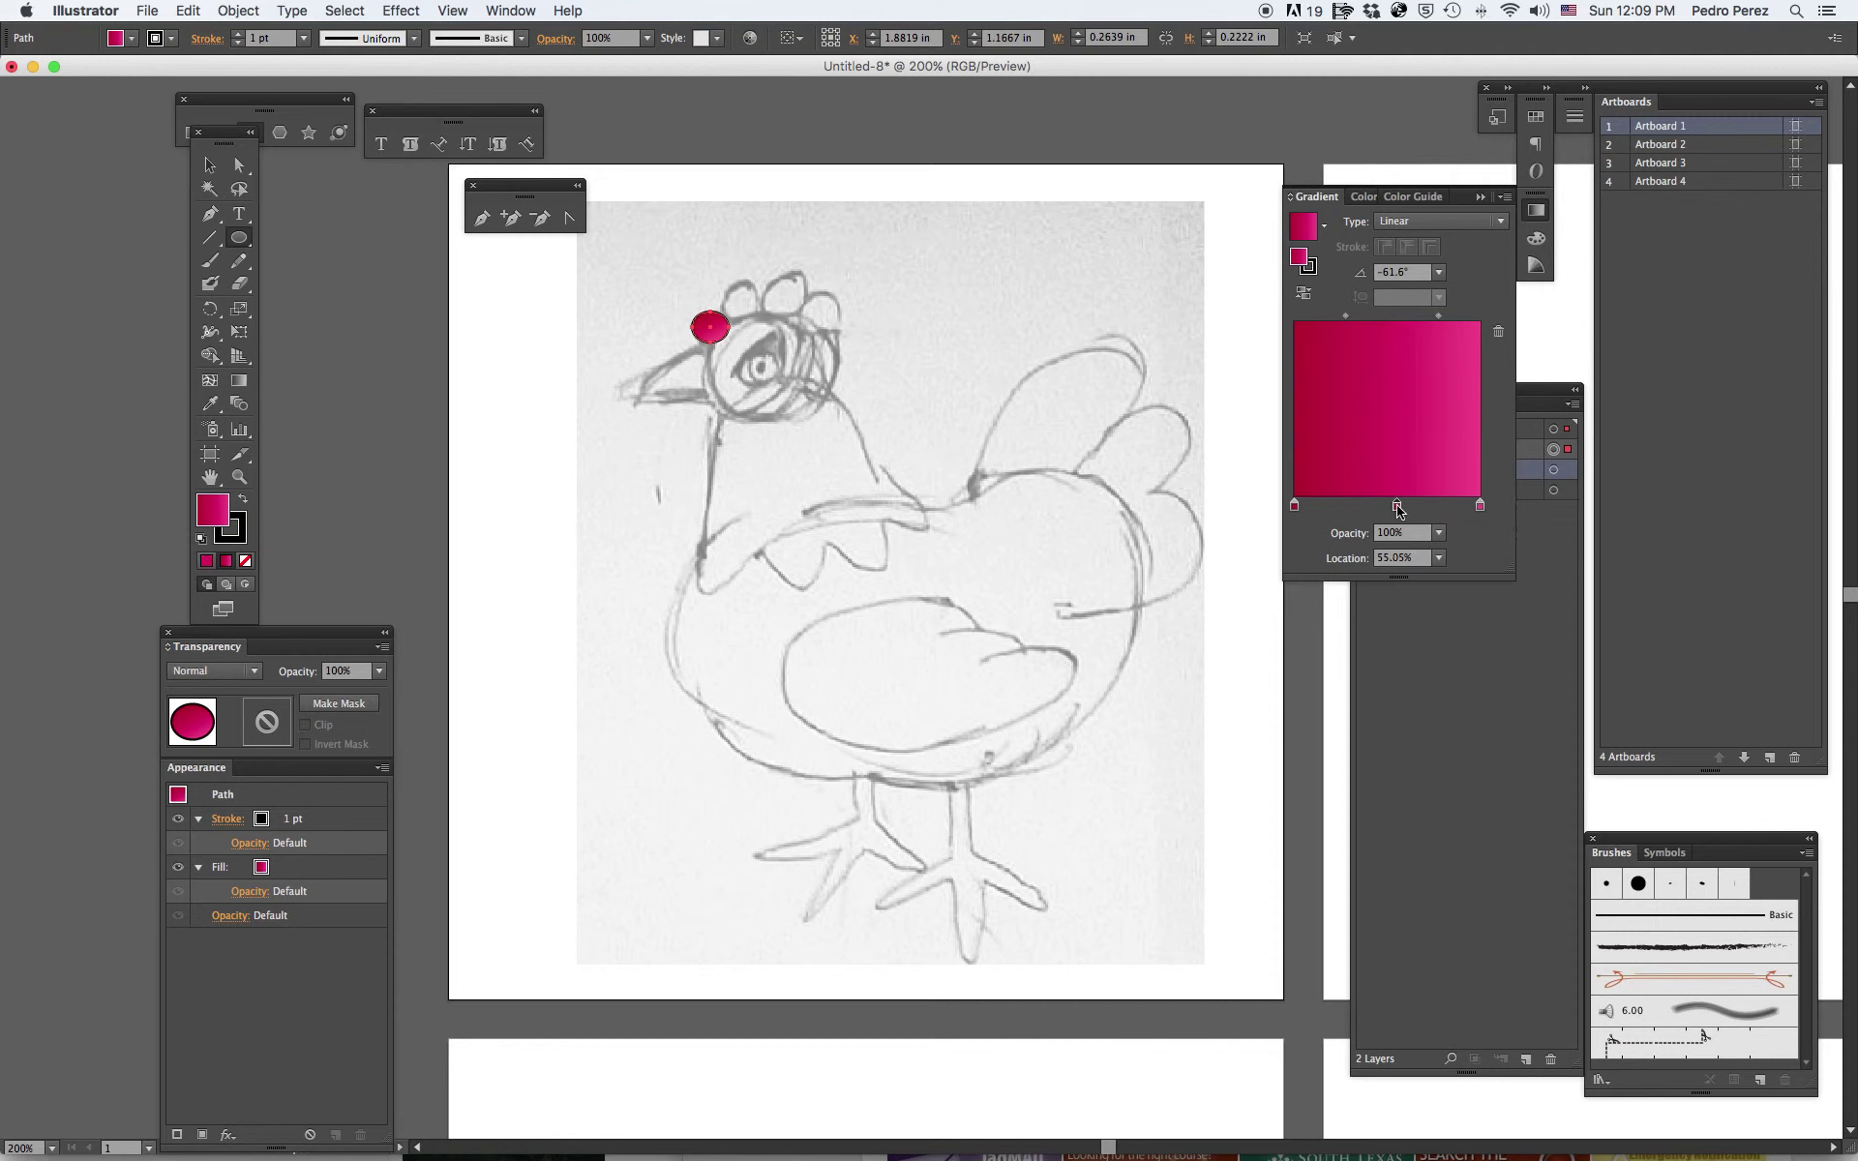
double_click(1397, 505)
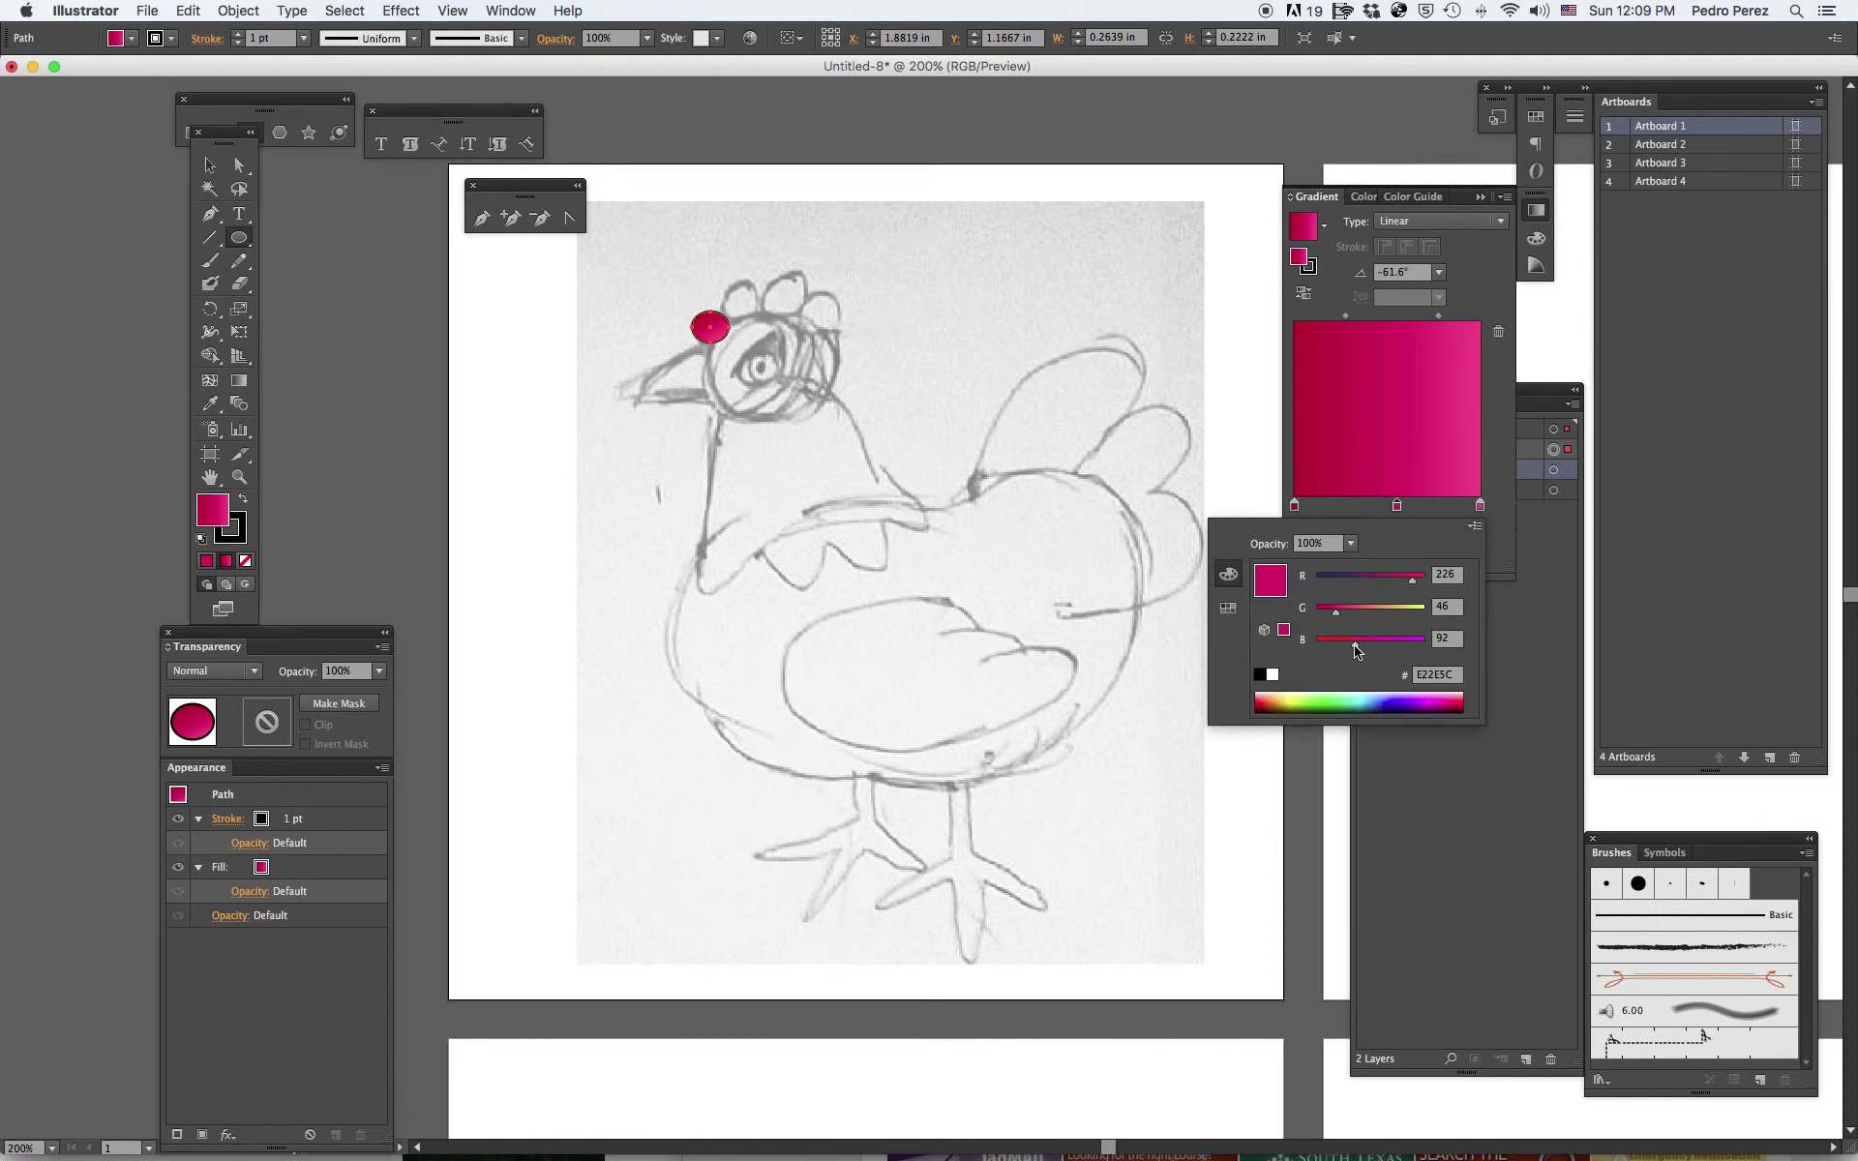
click(1463, 699)
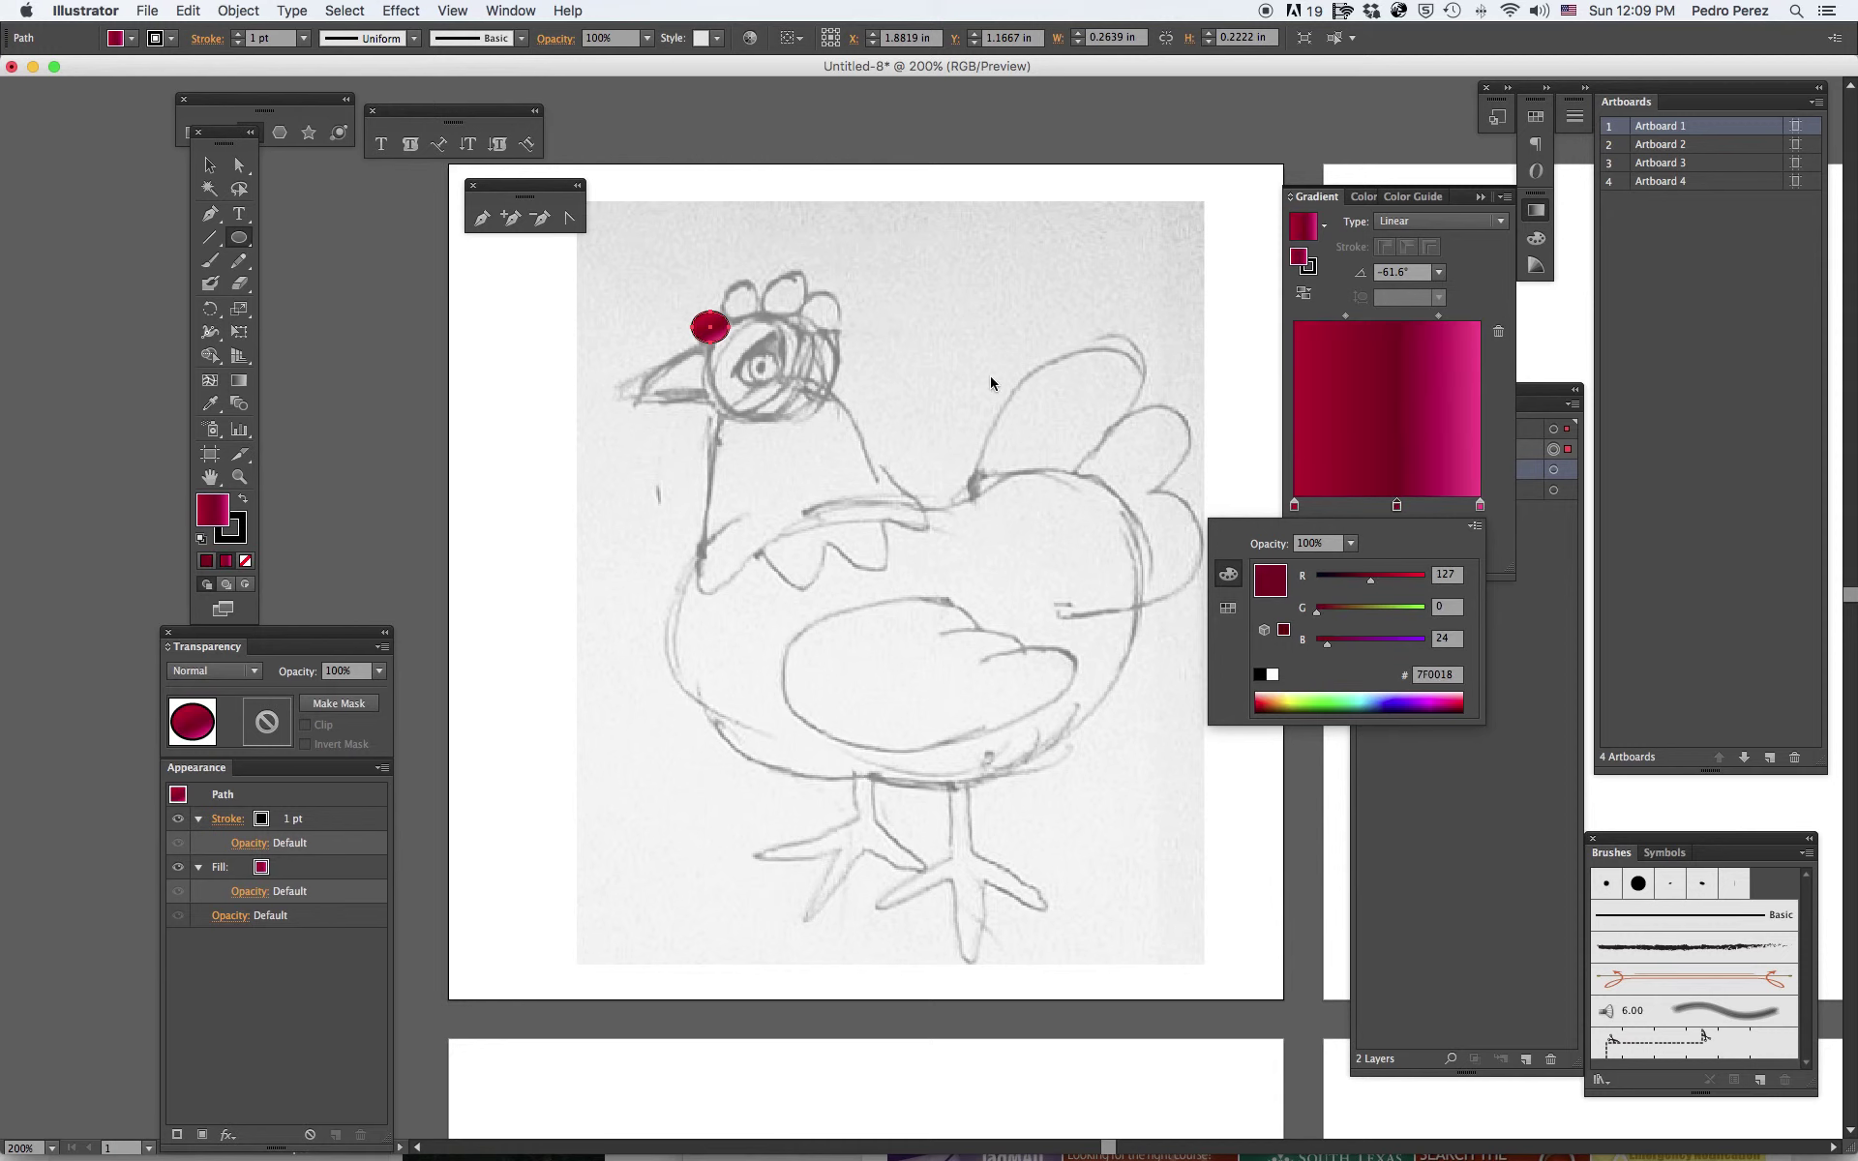
key(Escape)
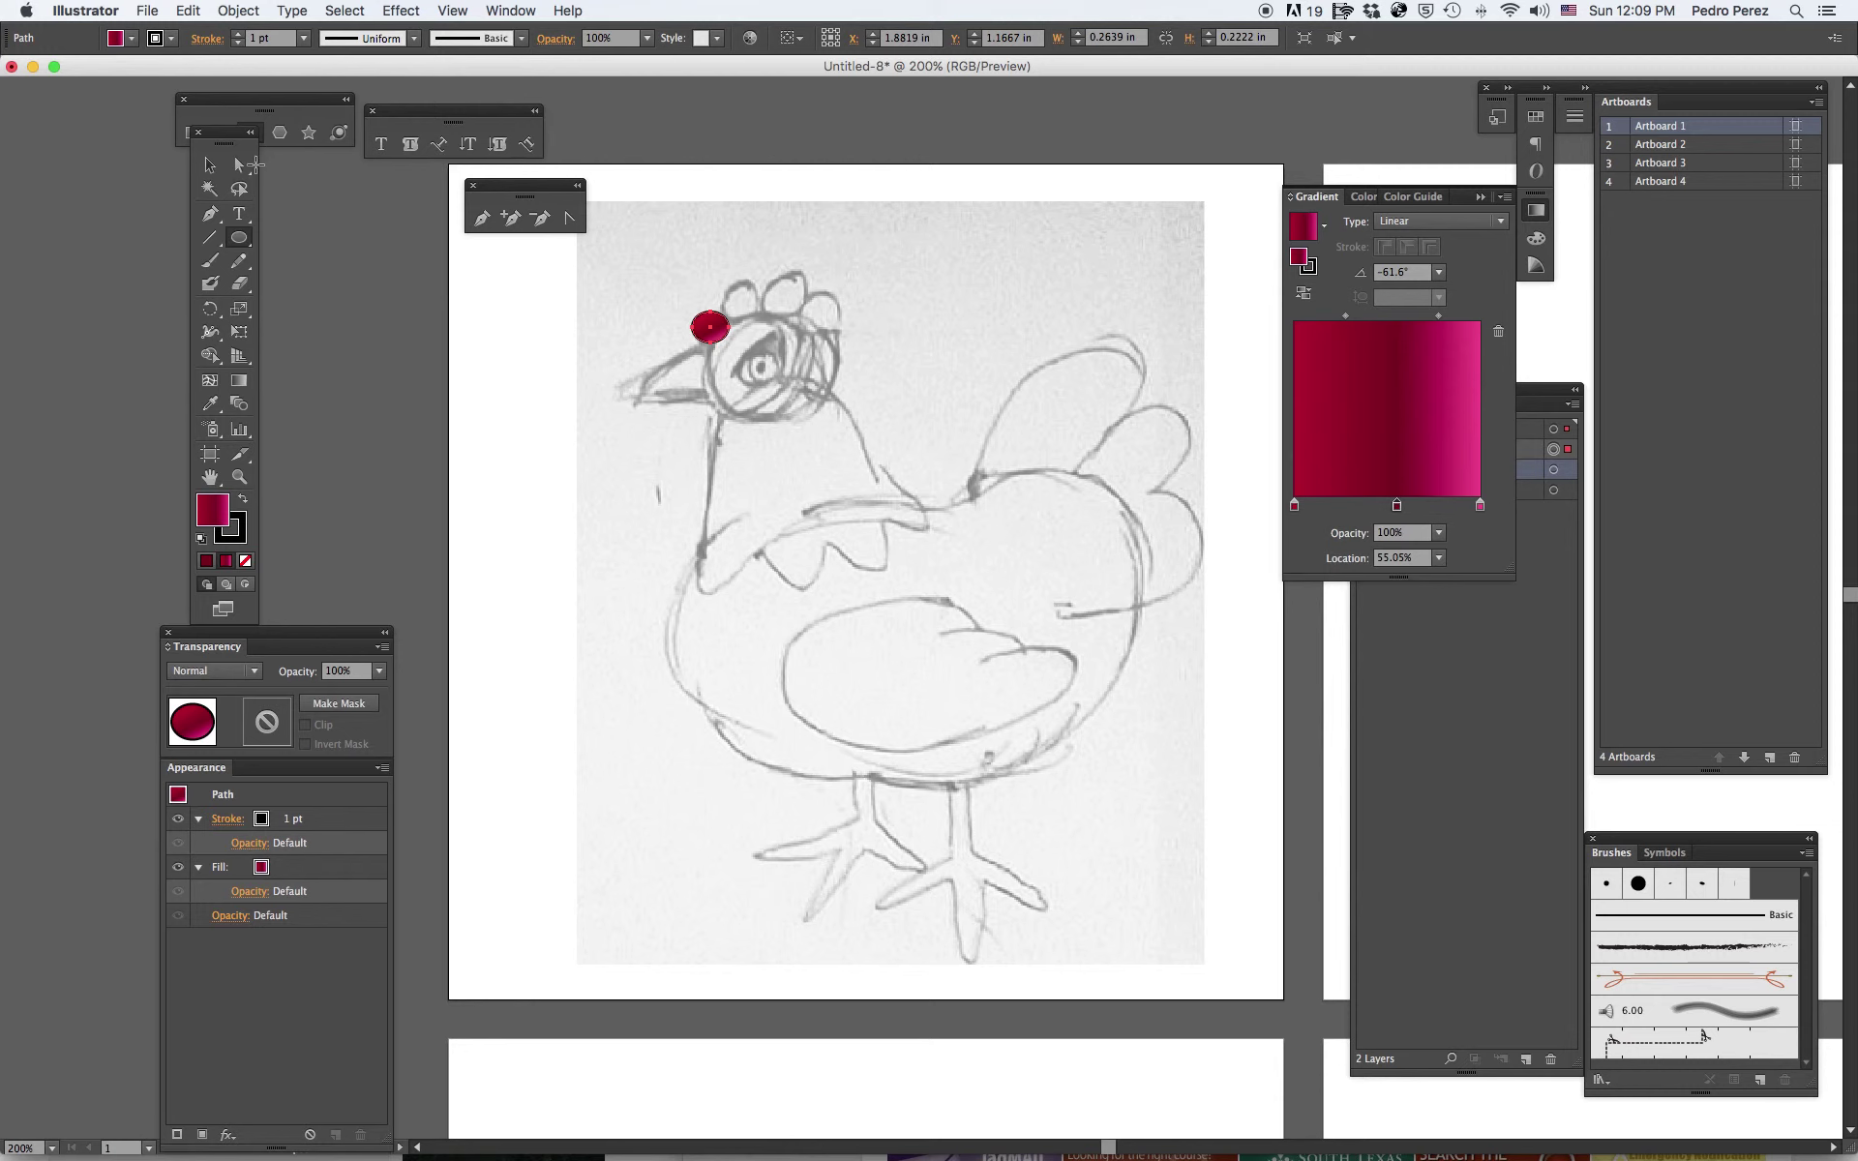
click(209, 164)
click(900, 269)
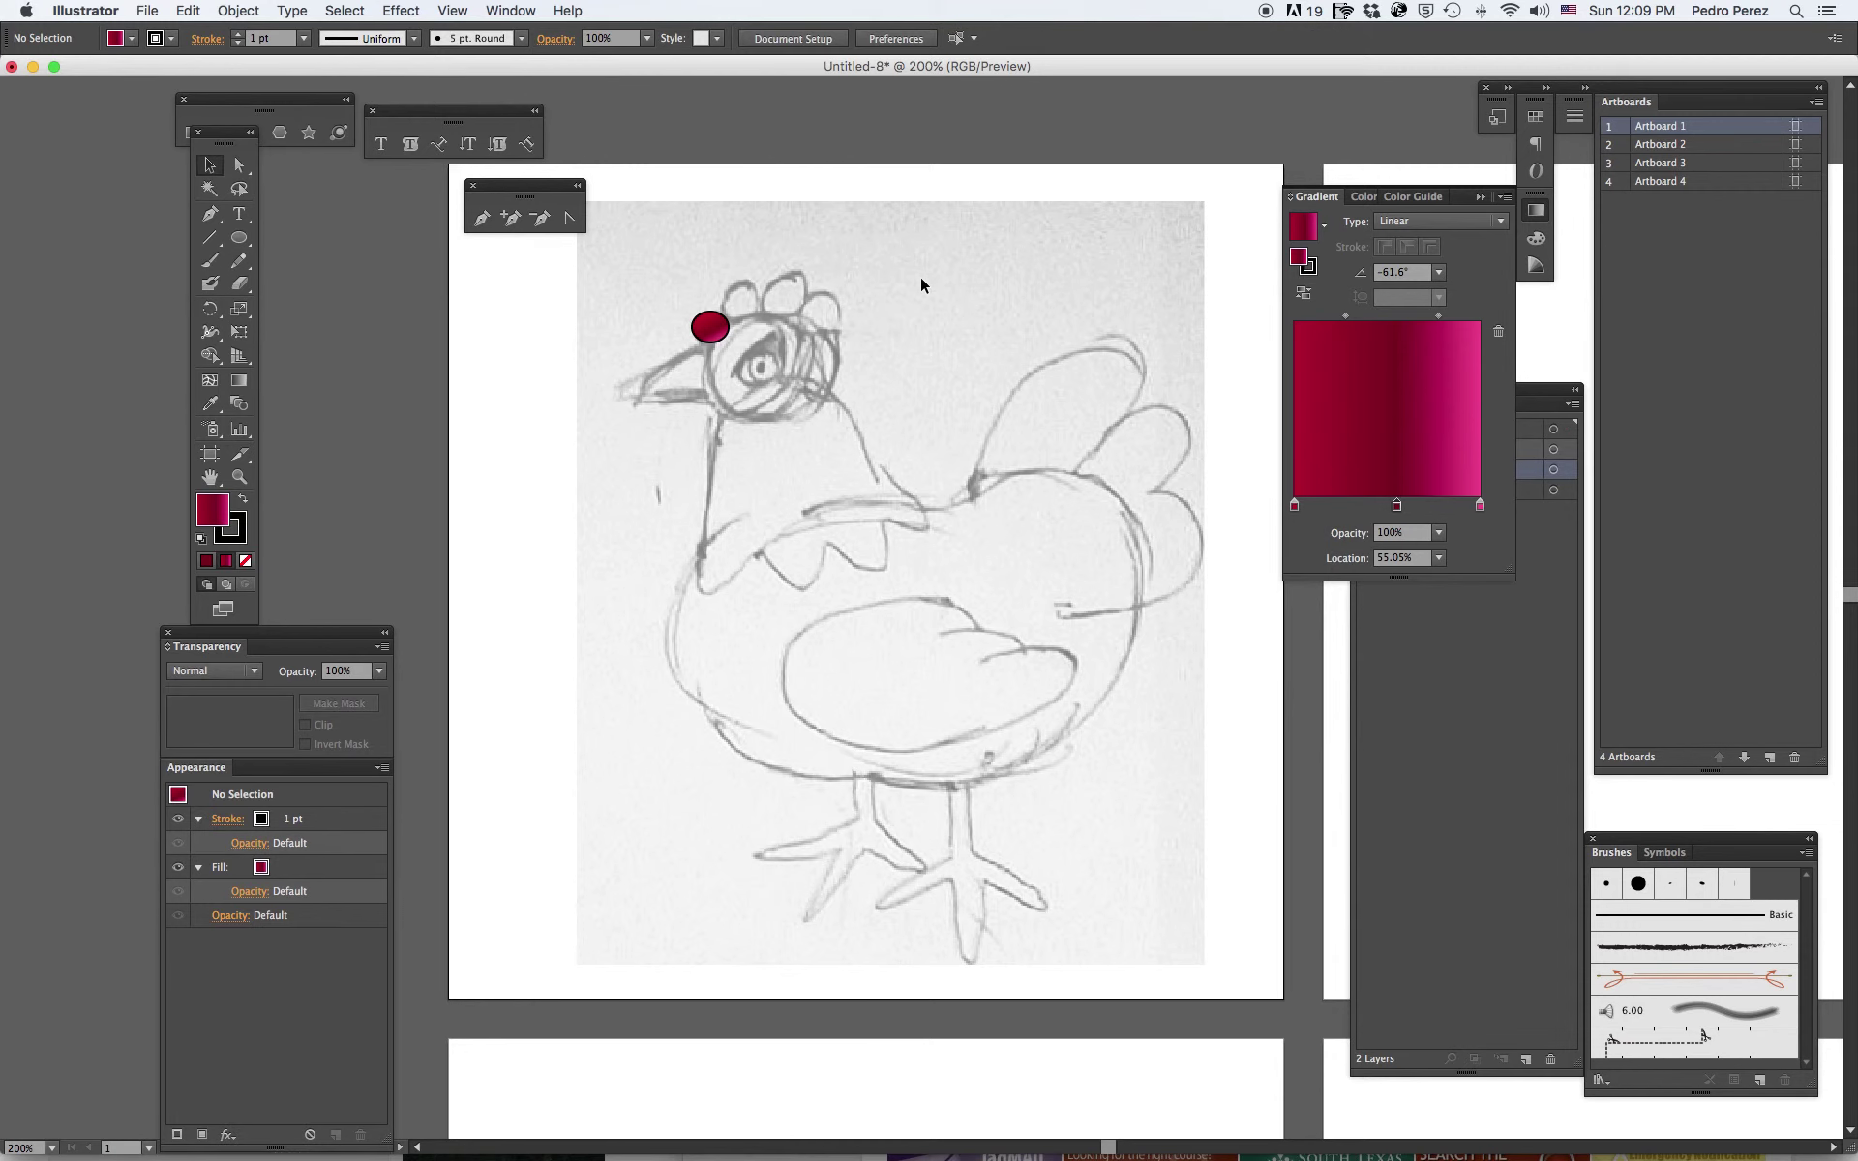
Duplicate the red comb oval up and to the right and enlarge the copy slightly.
click(713, 331)
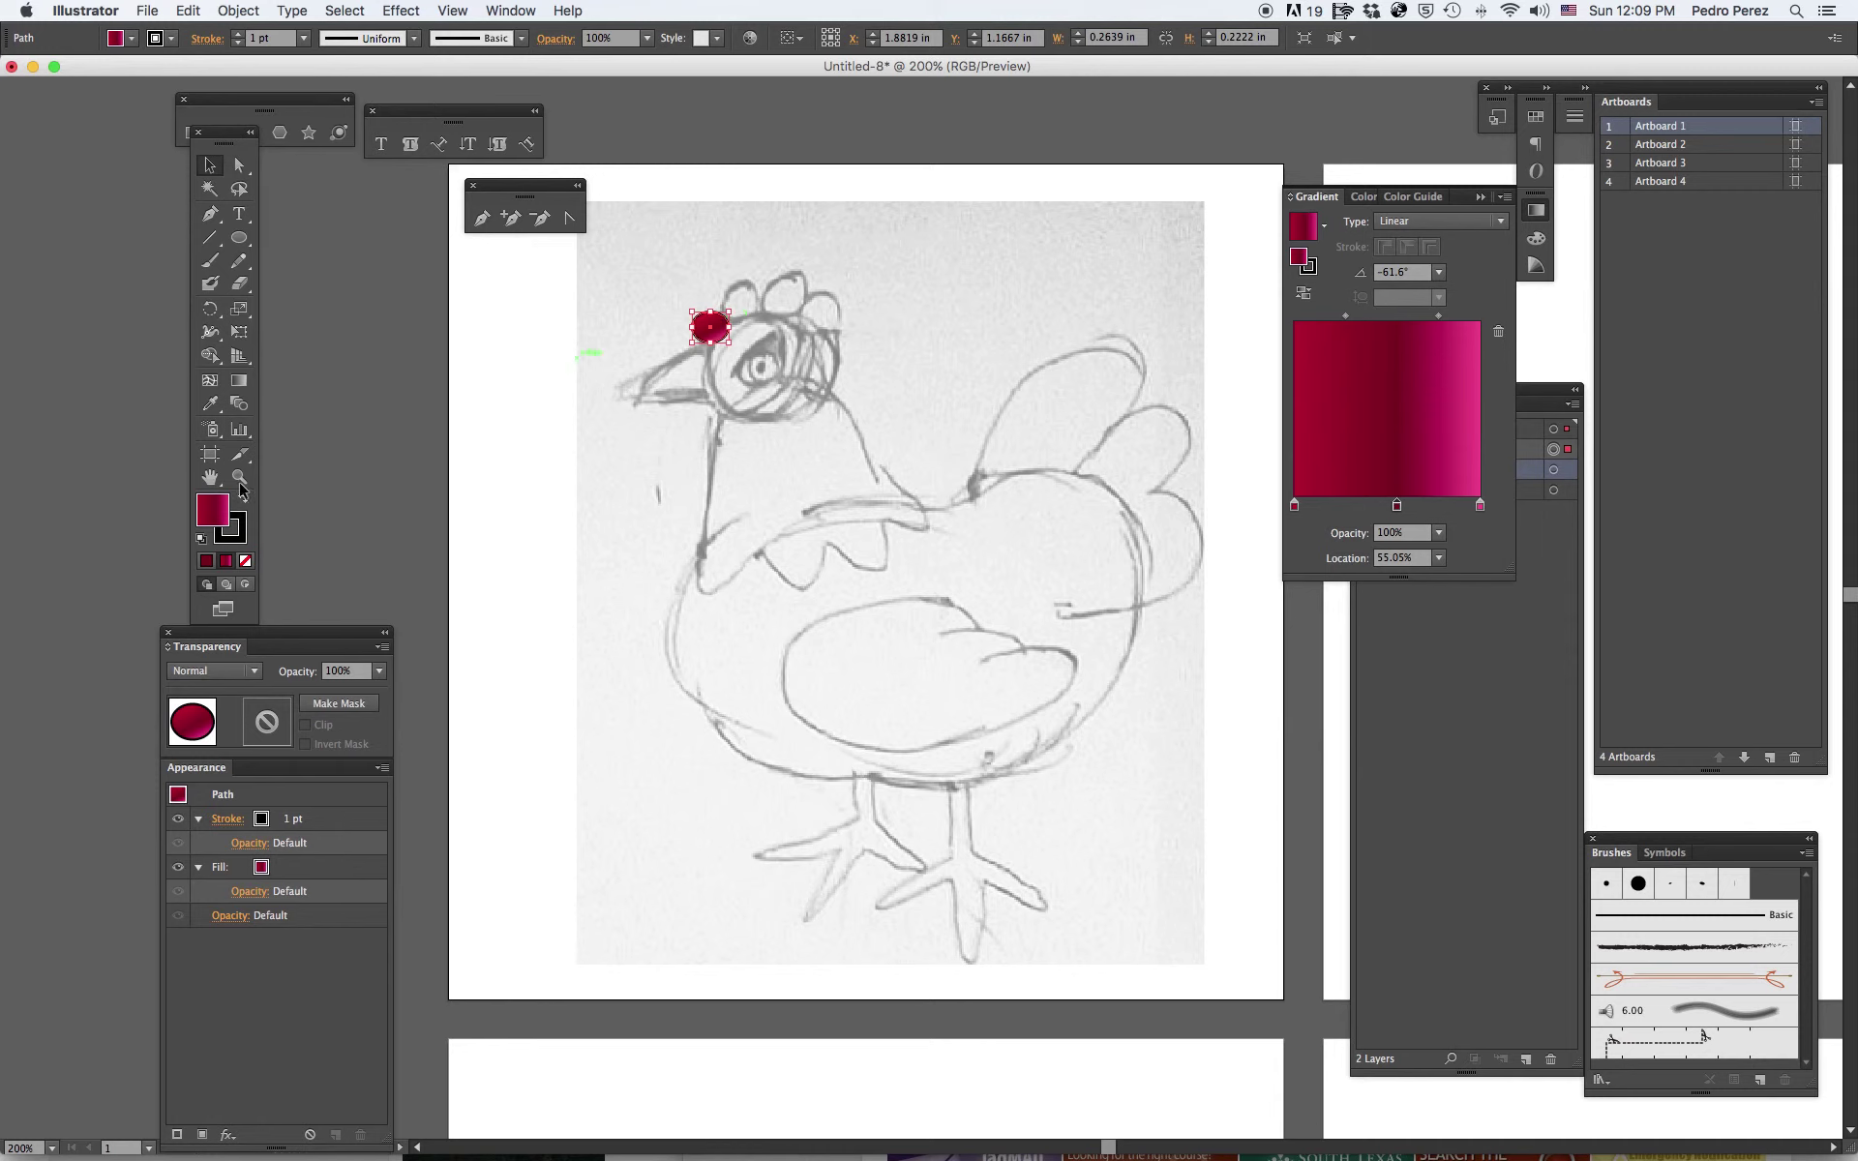
click(239, 380)
click(210, 166)
drag(722, 326, 746, 296)
mouse_move(742, 303)
mouse_down()
mouse_move(752, 283)
mouse_move(791, 299)
mouse_up()
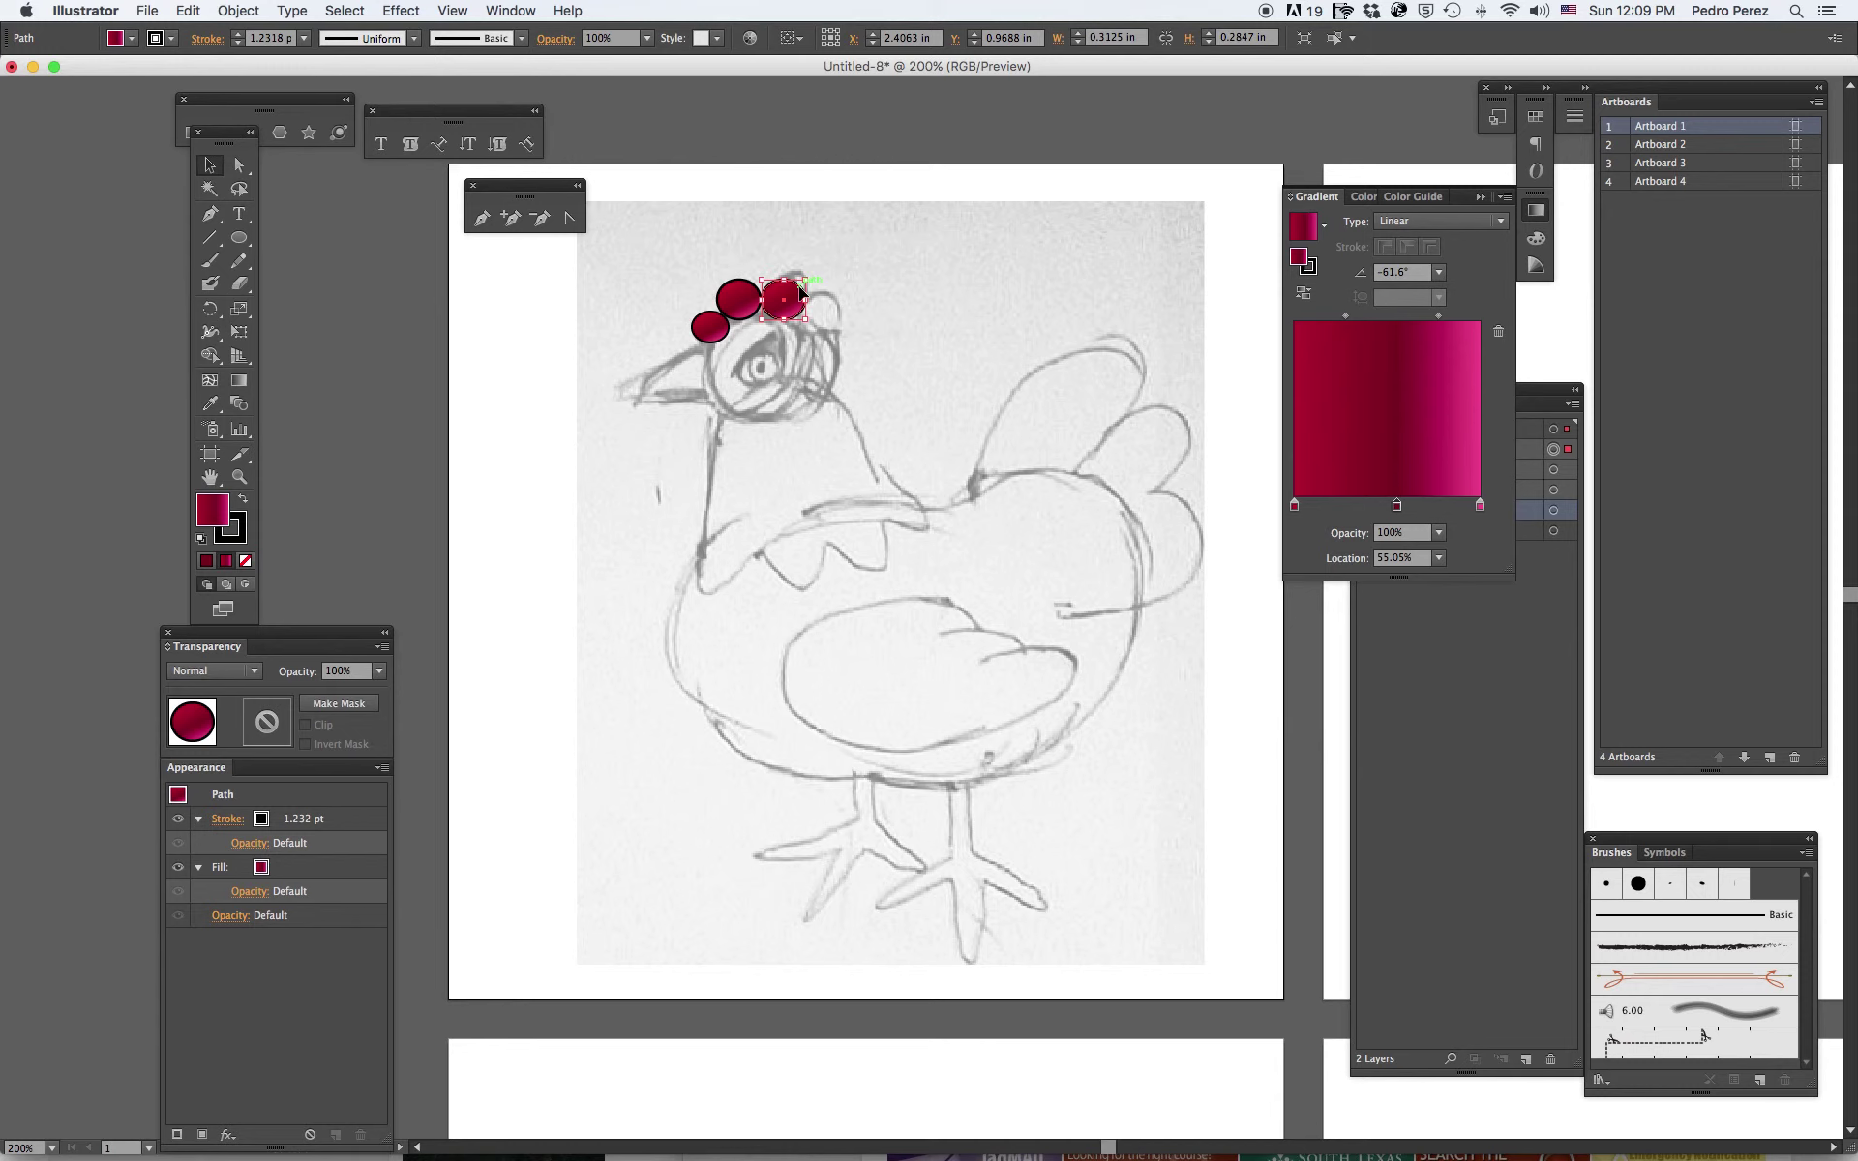
Pull the copied oval's top point into a peak, move it further right along the comb, then deselect.
click(240, 168)
click(786, 281)
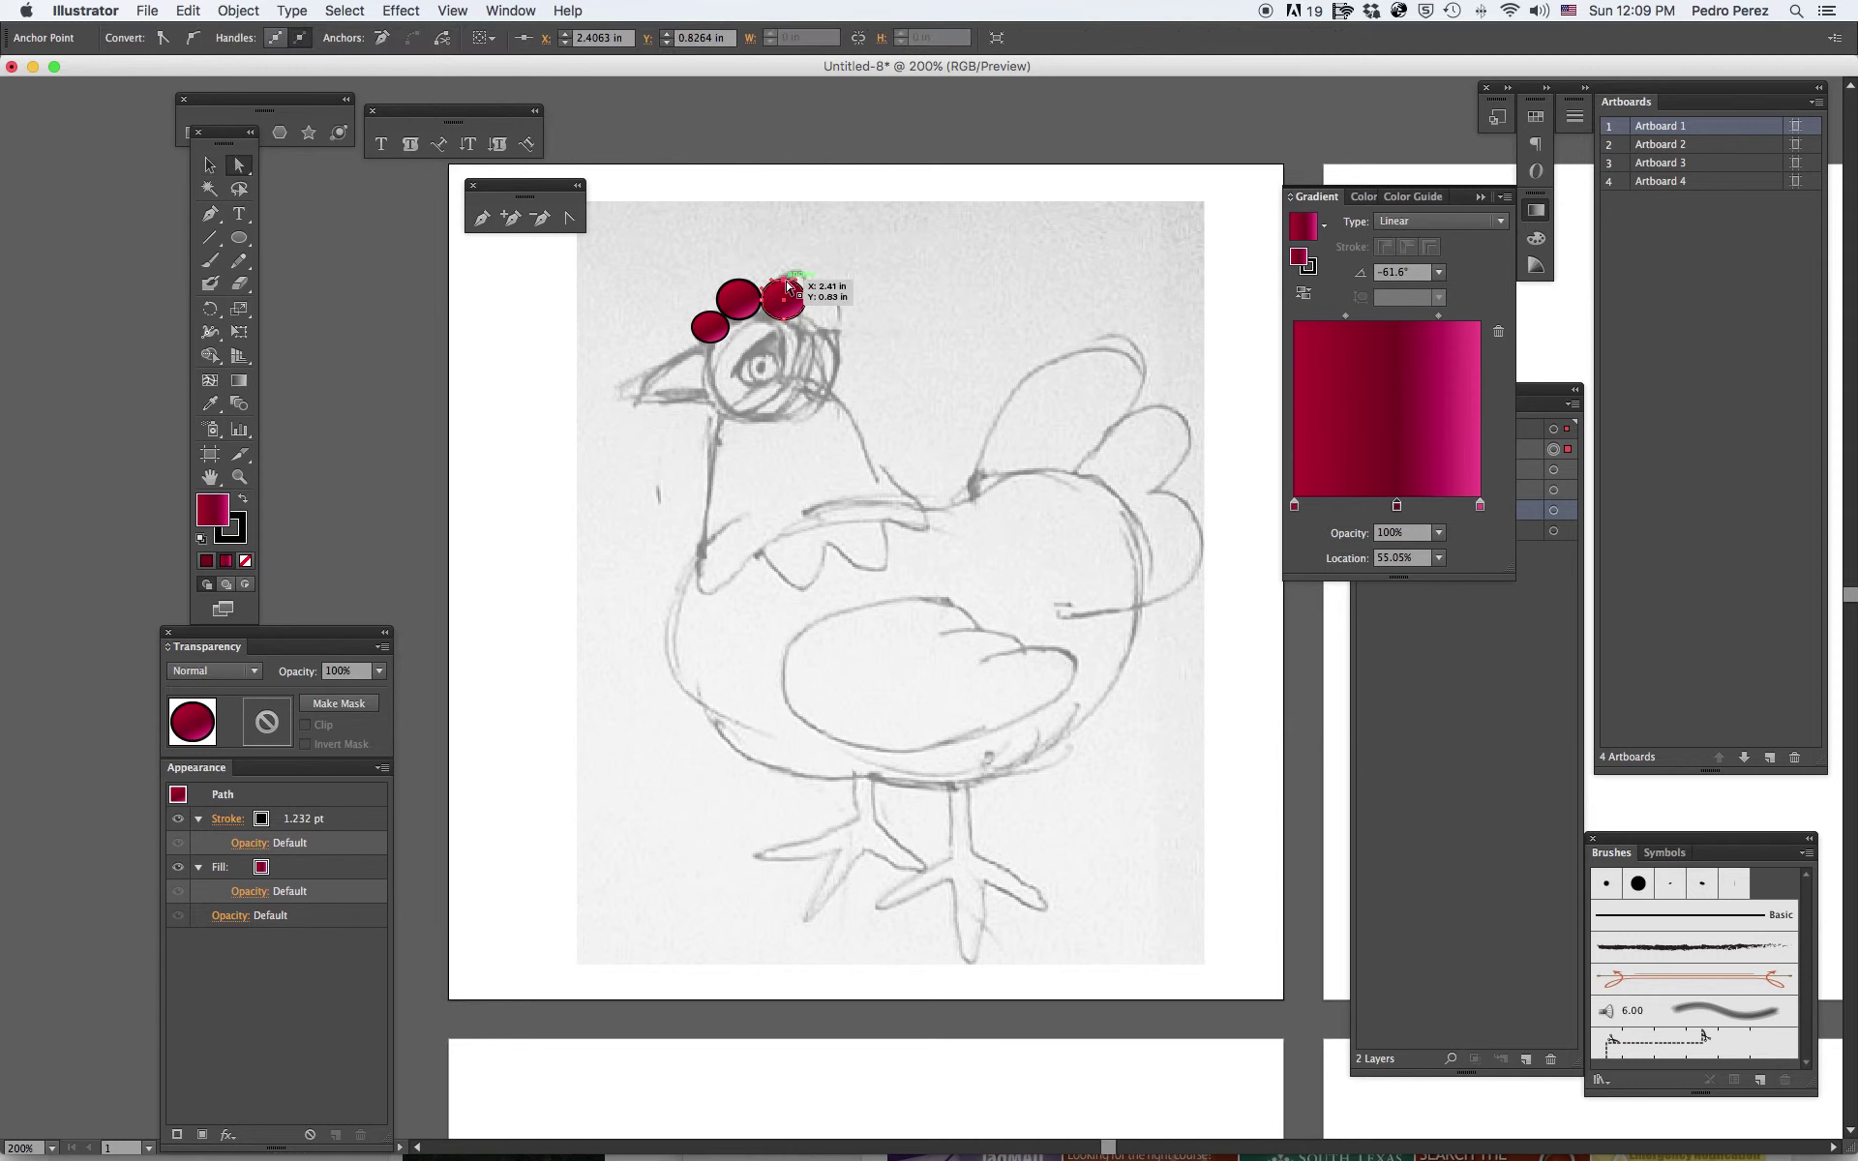
drag(786, 281, 789, 274)
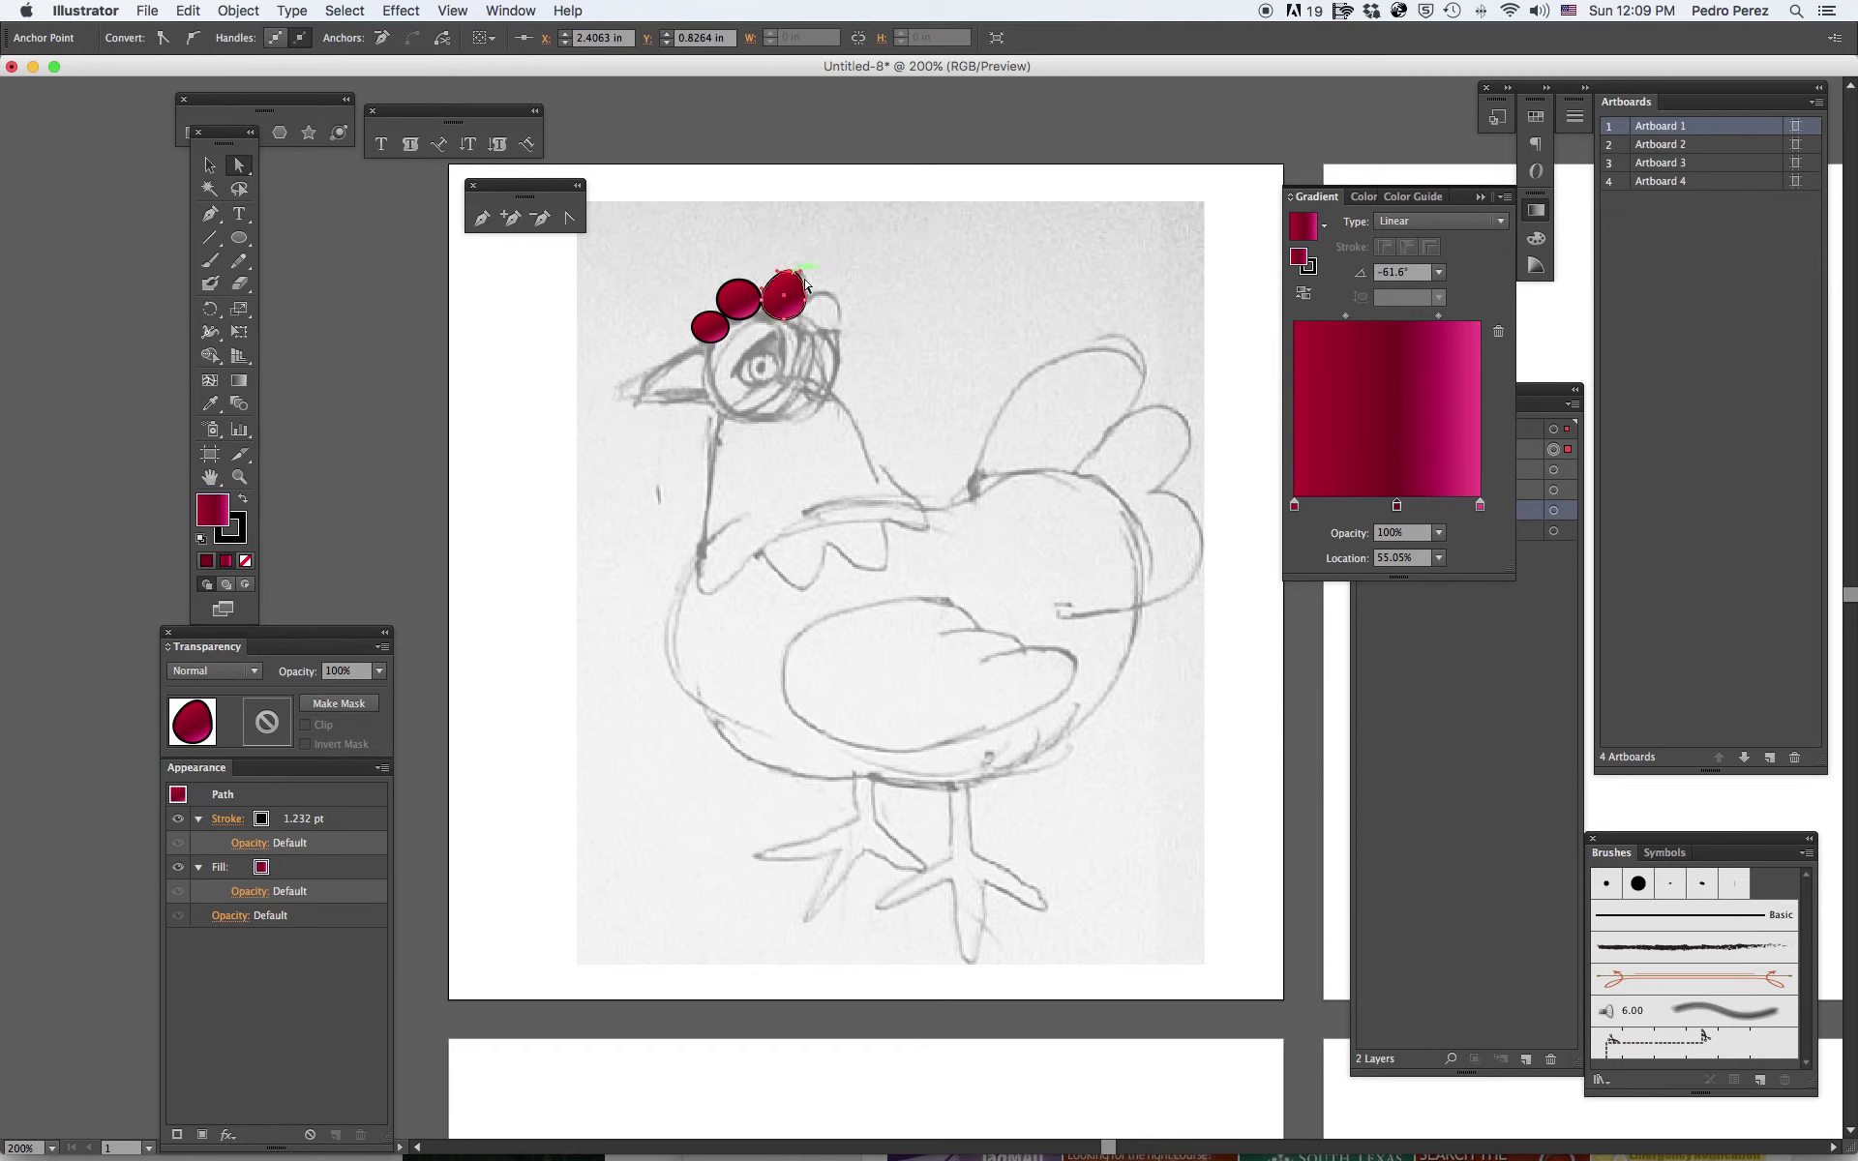
key(v)
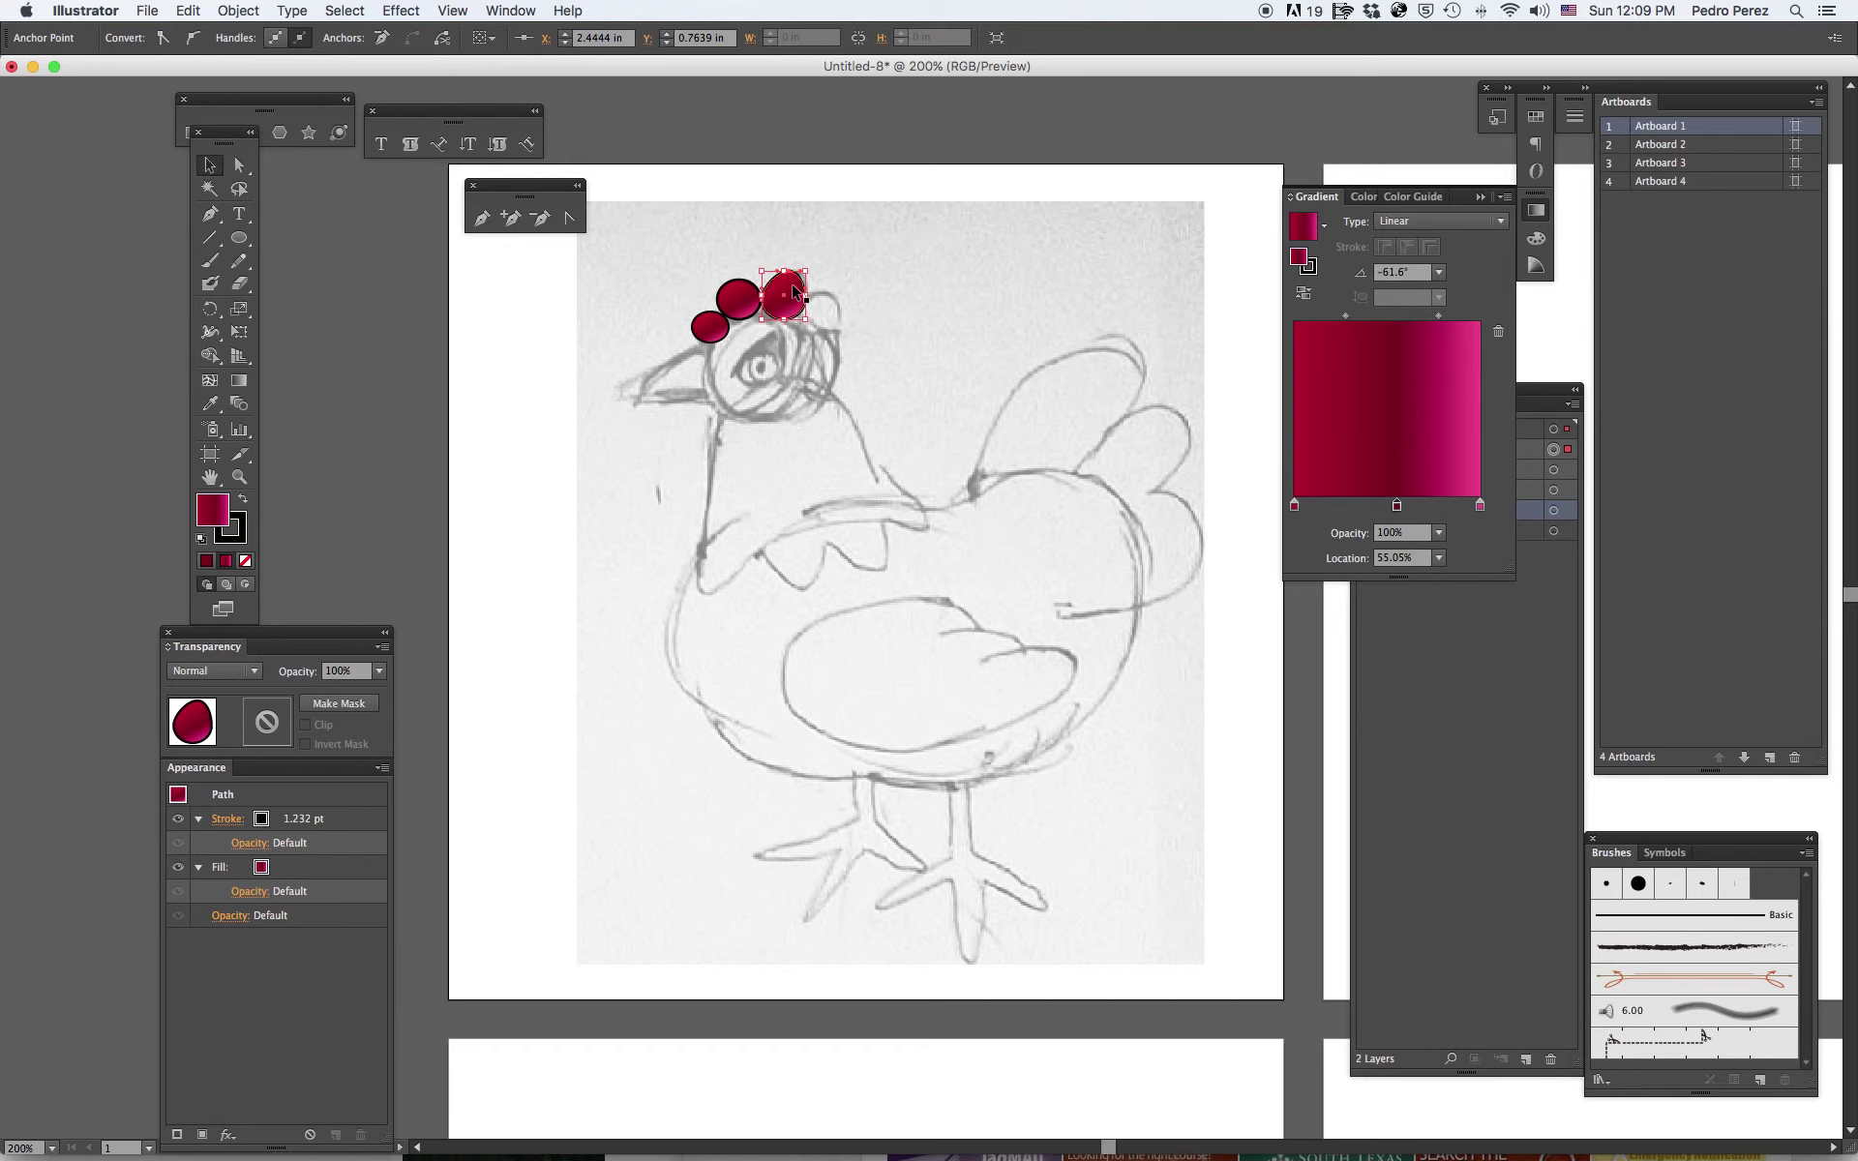
drag(794, 290, 879, 292)
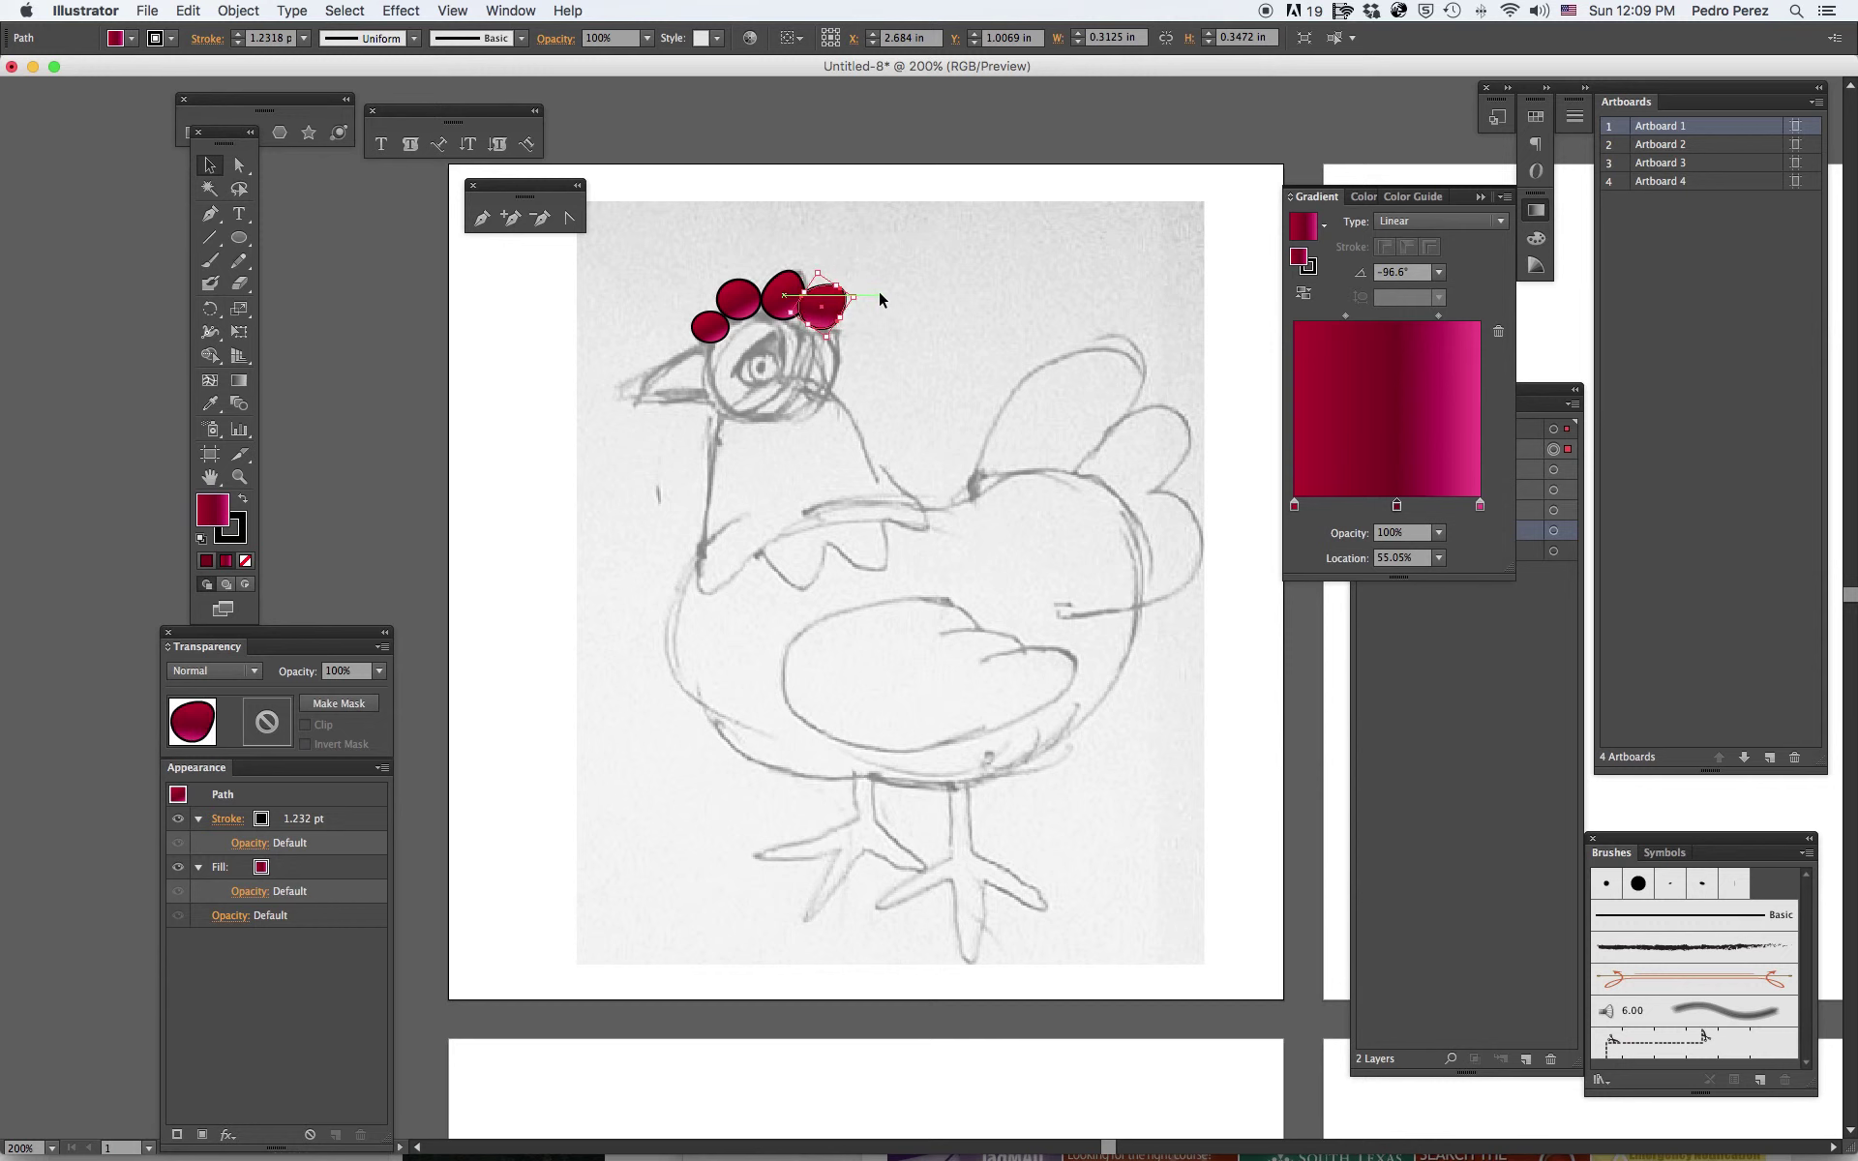
click(911, 308)
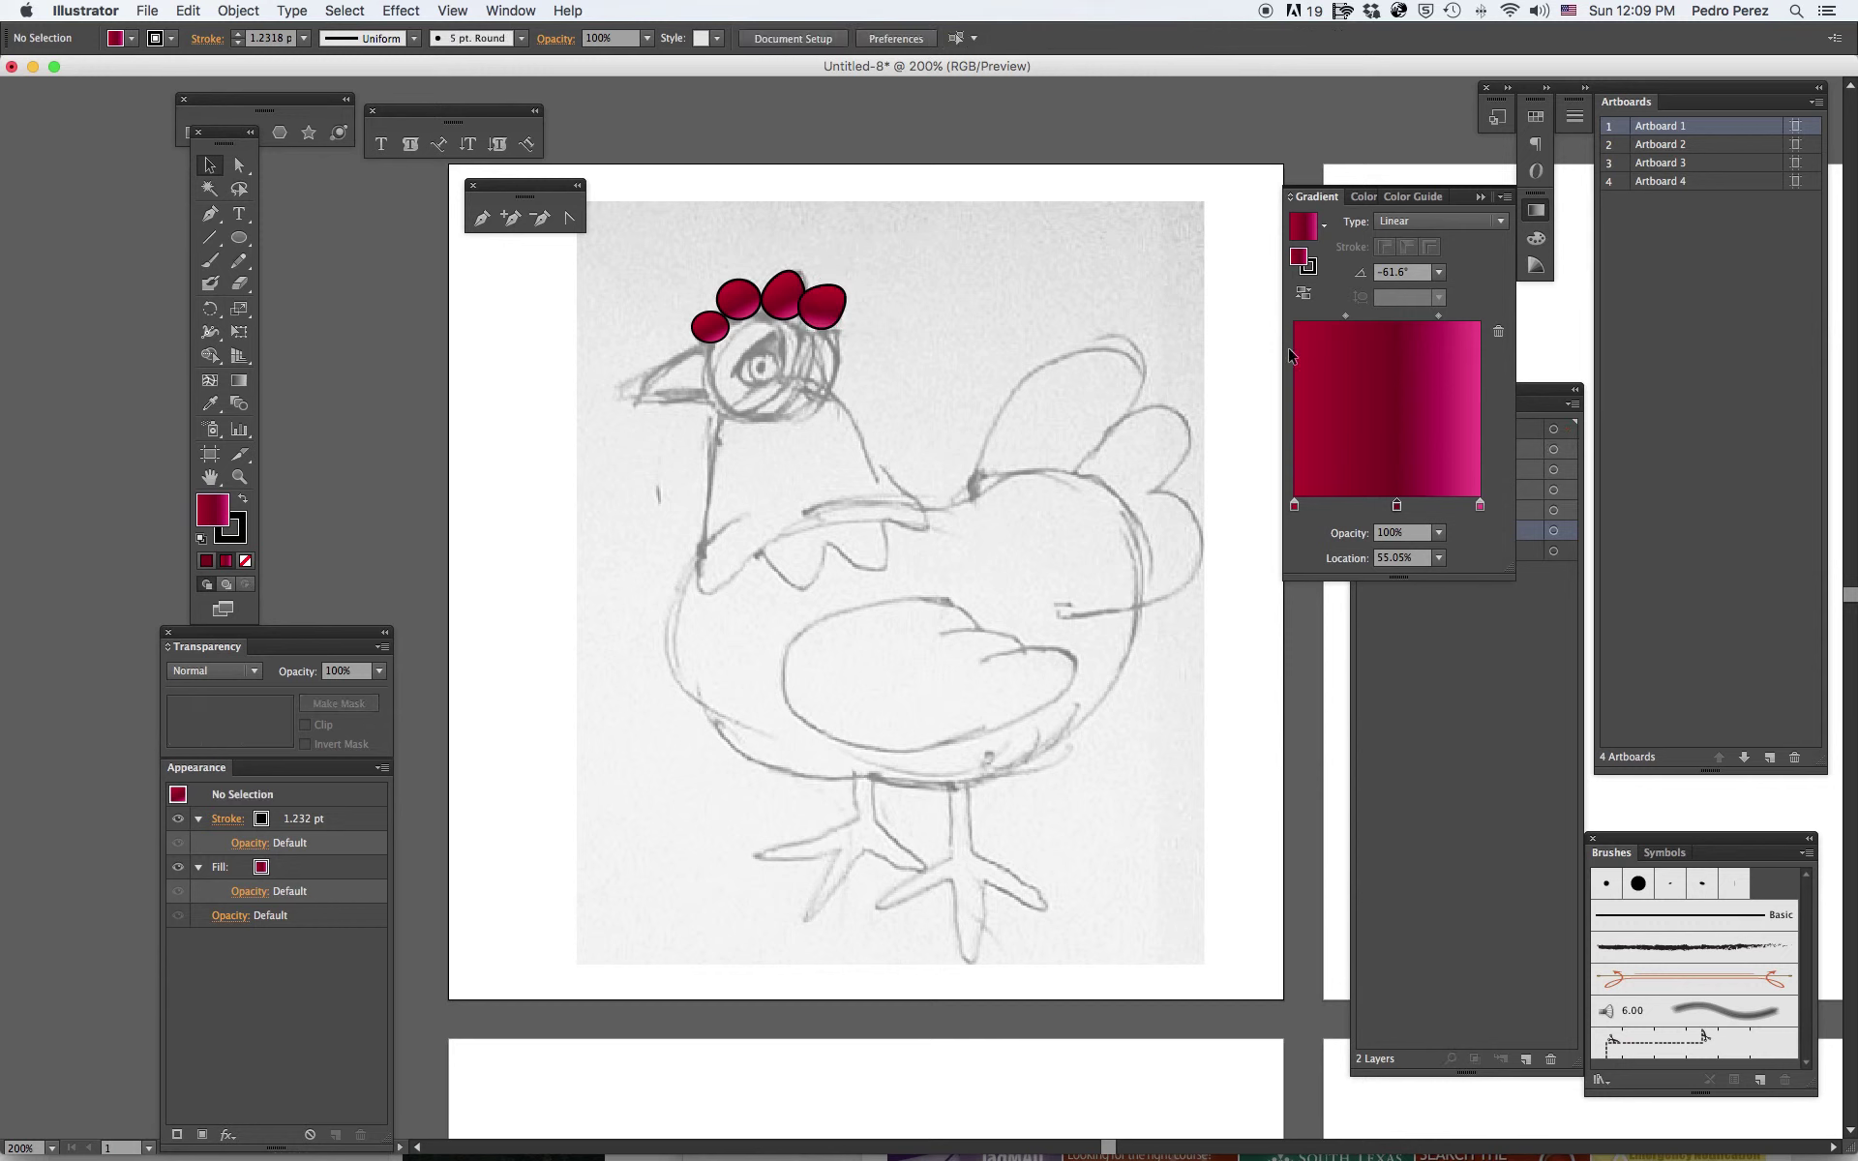
click(1538, 667)
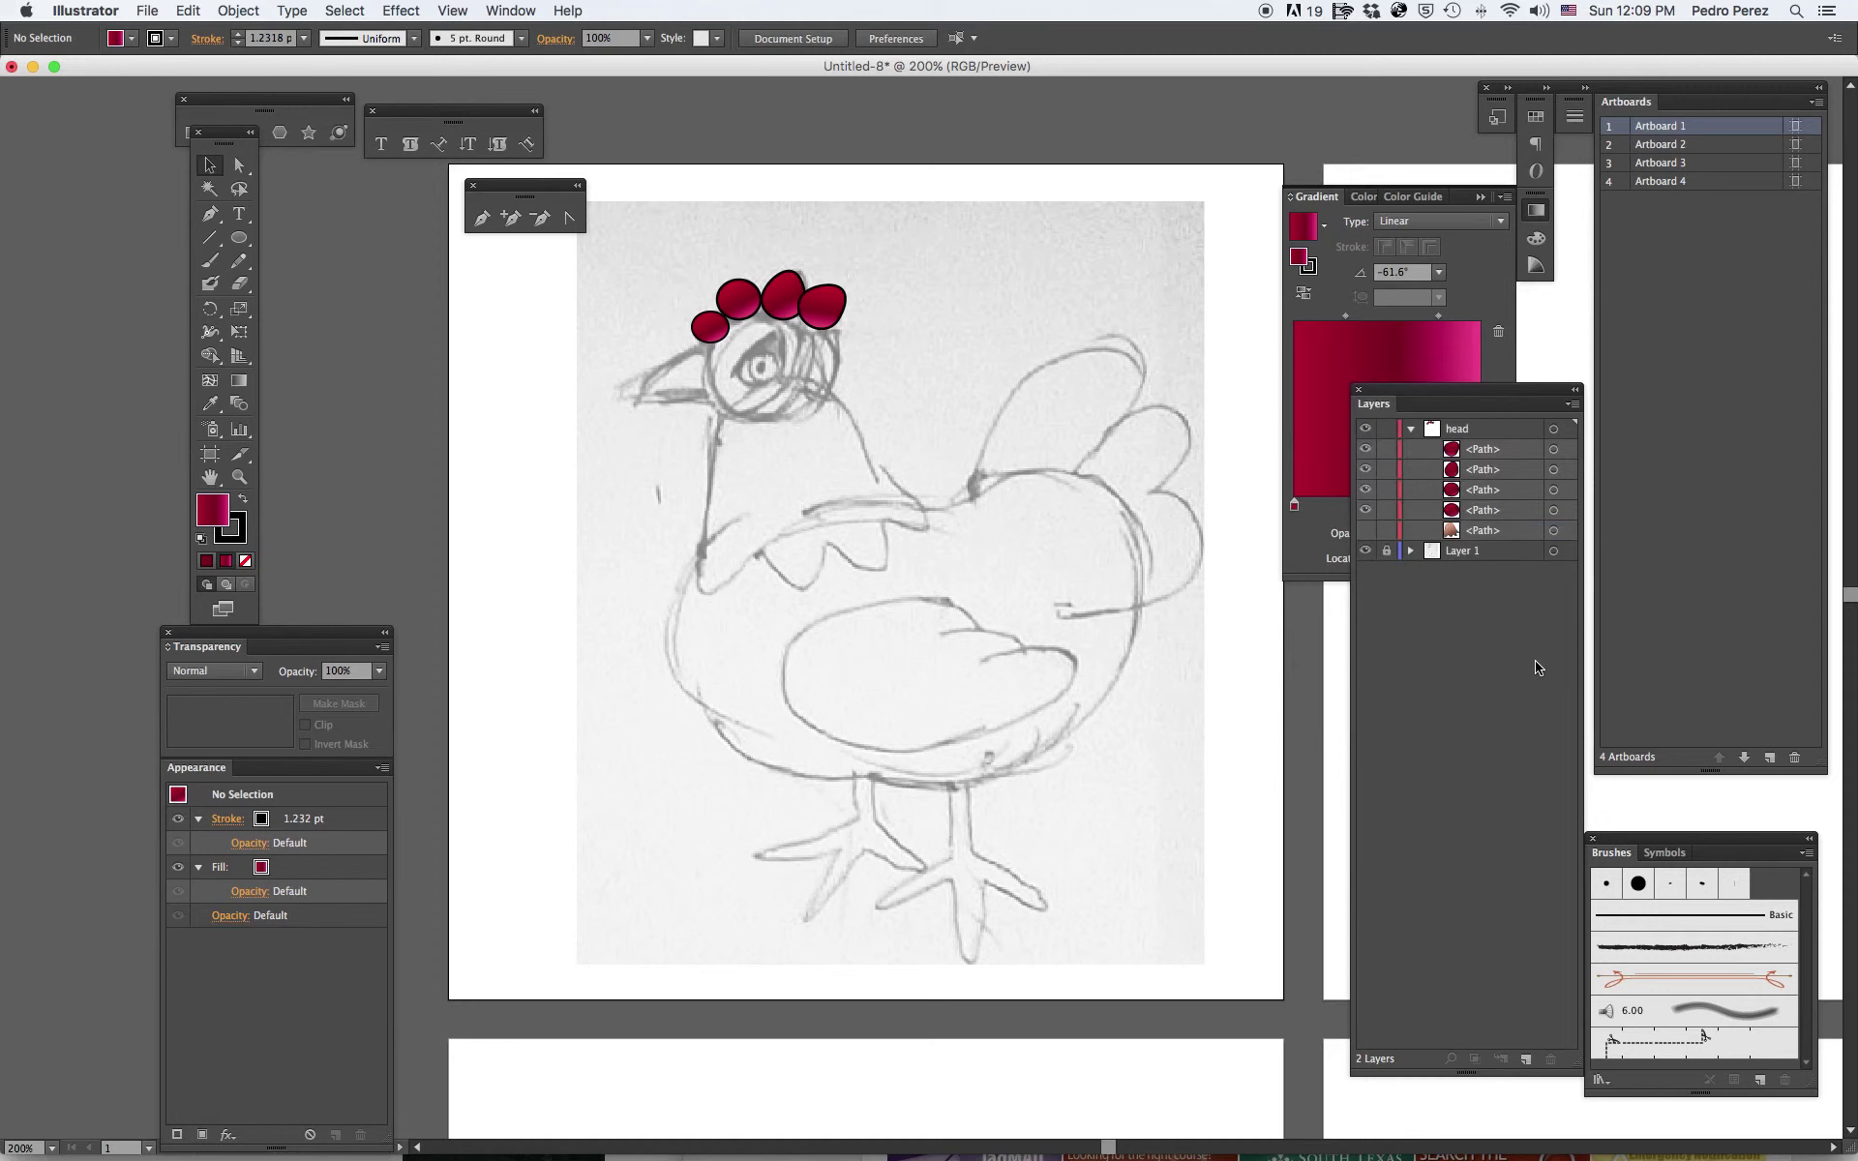
Expand the head layer in Layers and hide its four comb lobe paths.
click(1411, 429)
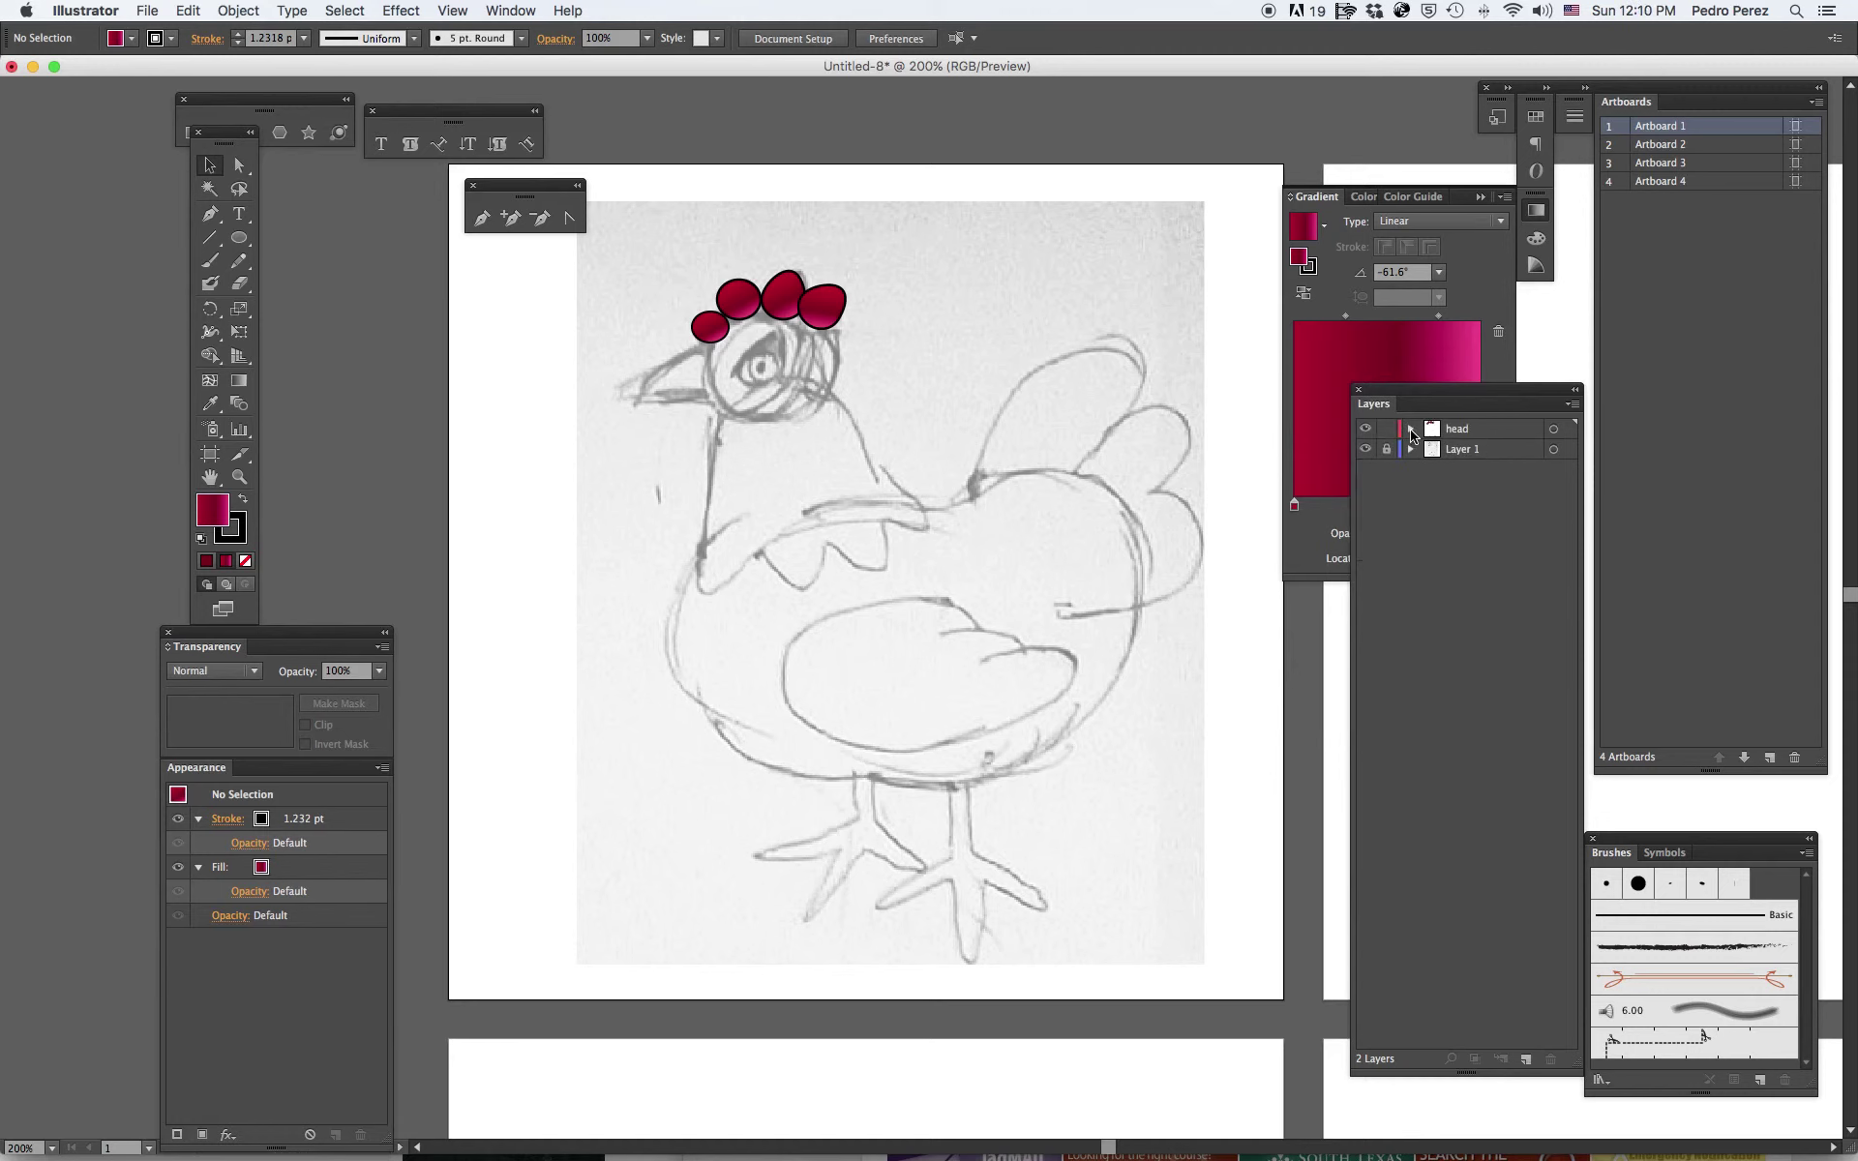
click(1412, 430)
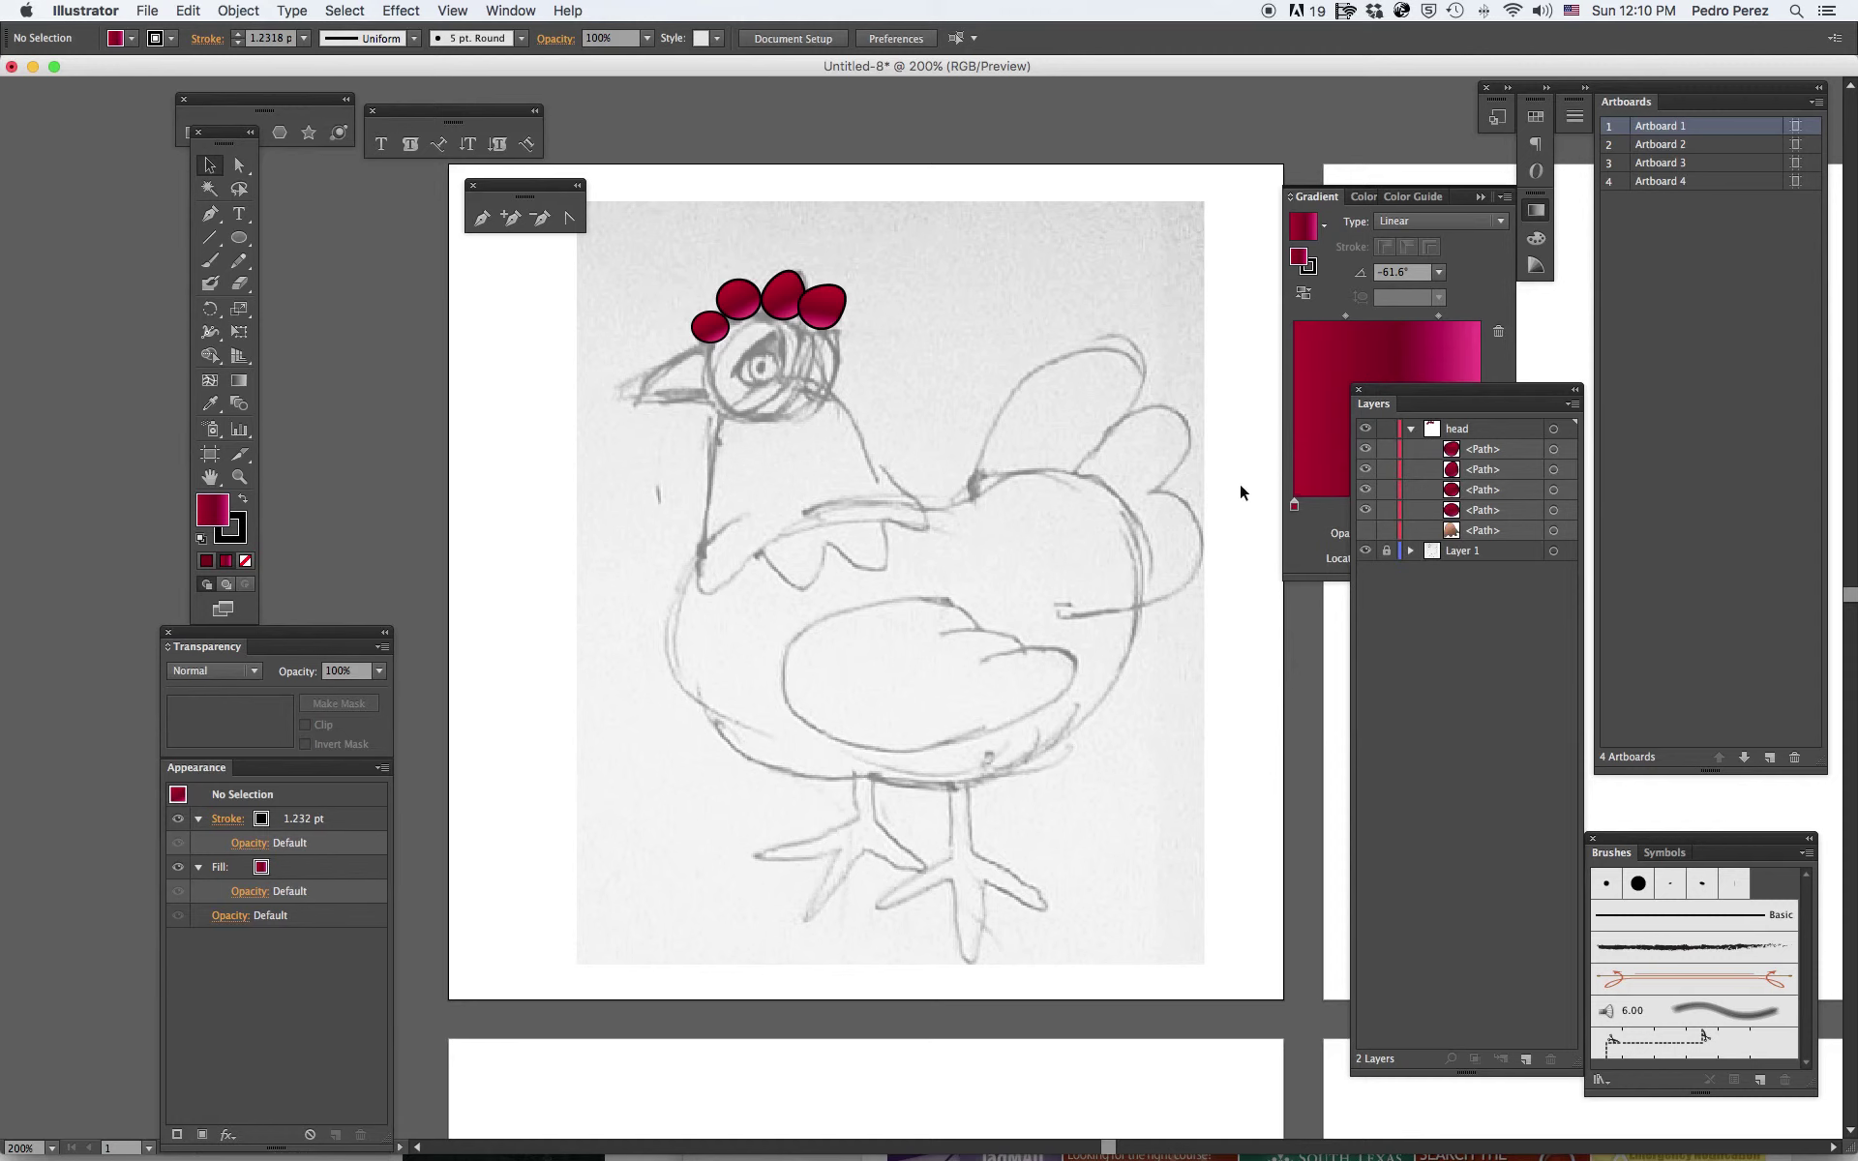
click(1364, 450)
click(1364, 470)
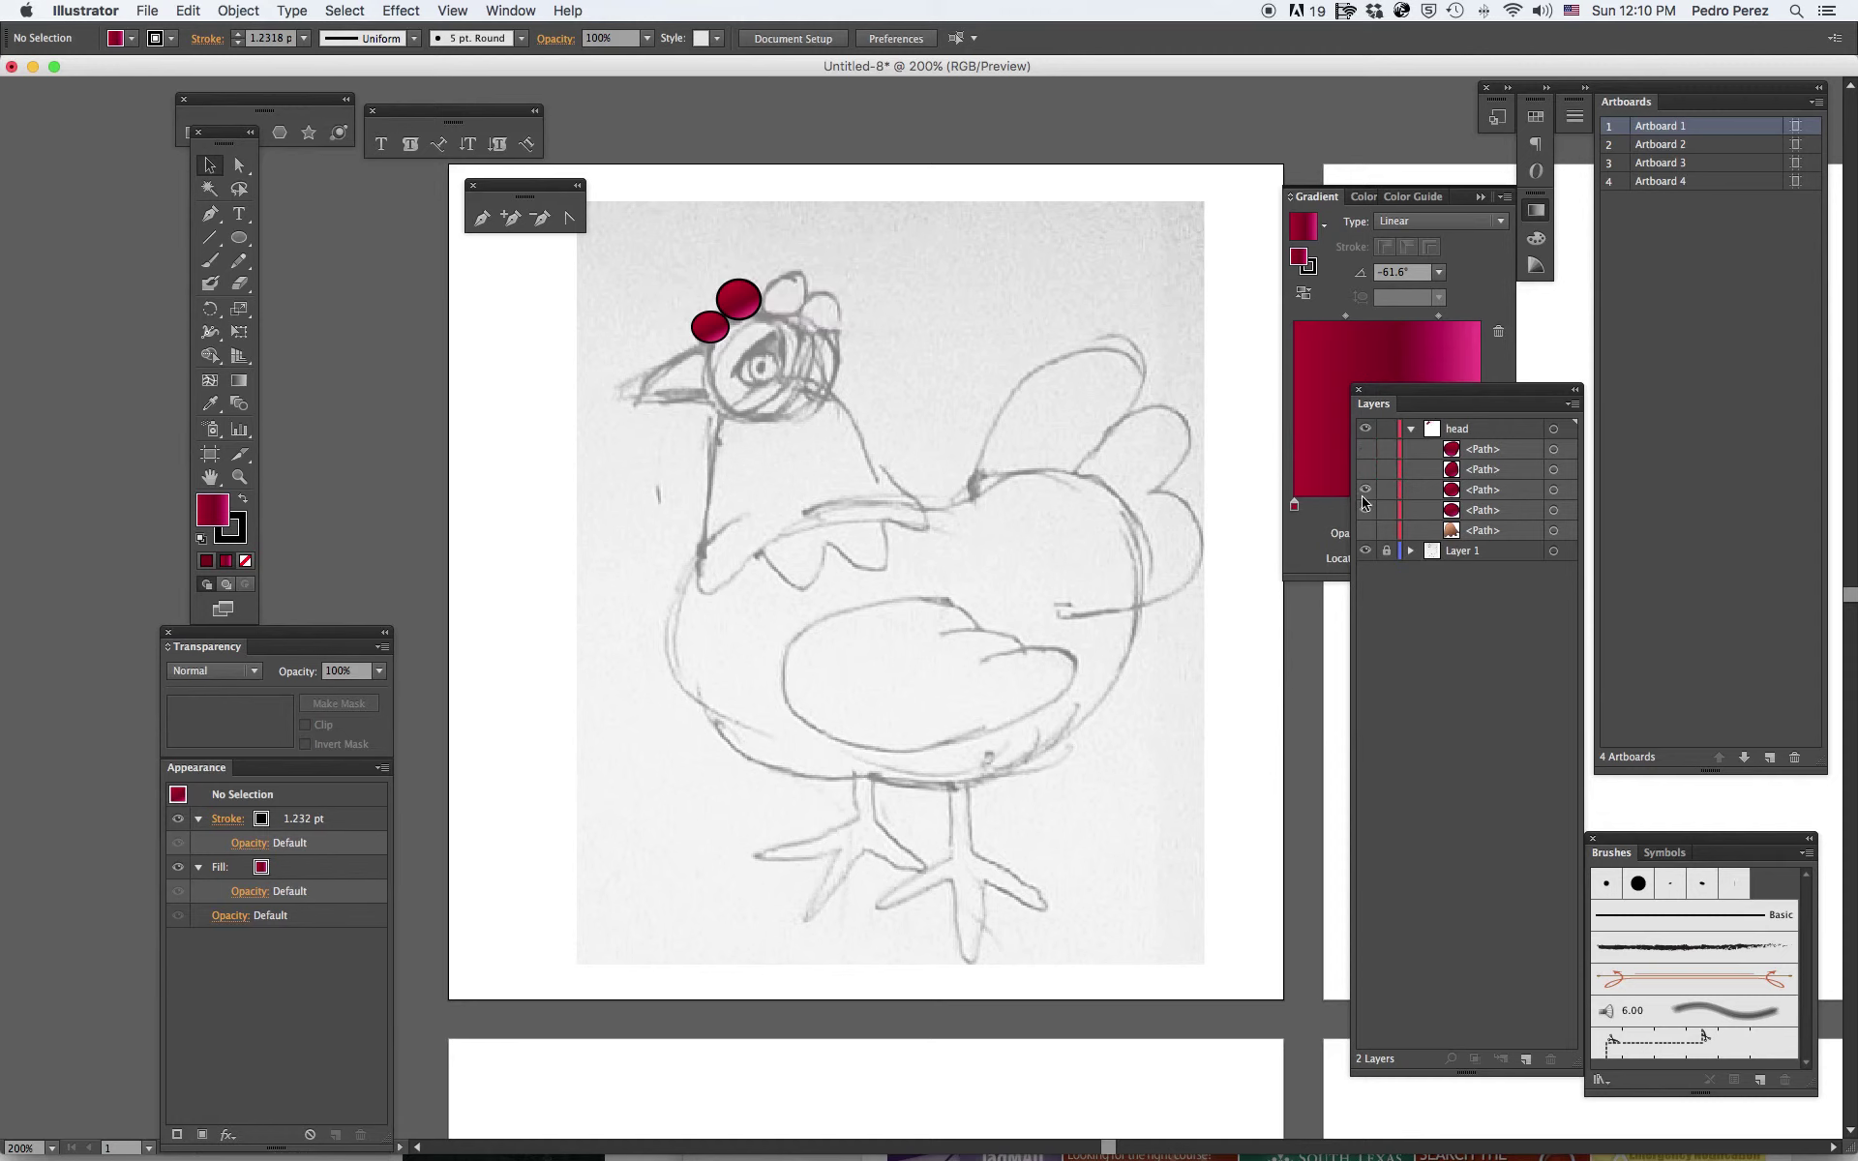
click(1365, 494)
click(1366, 510)
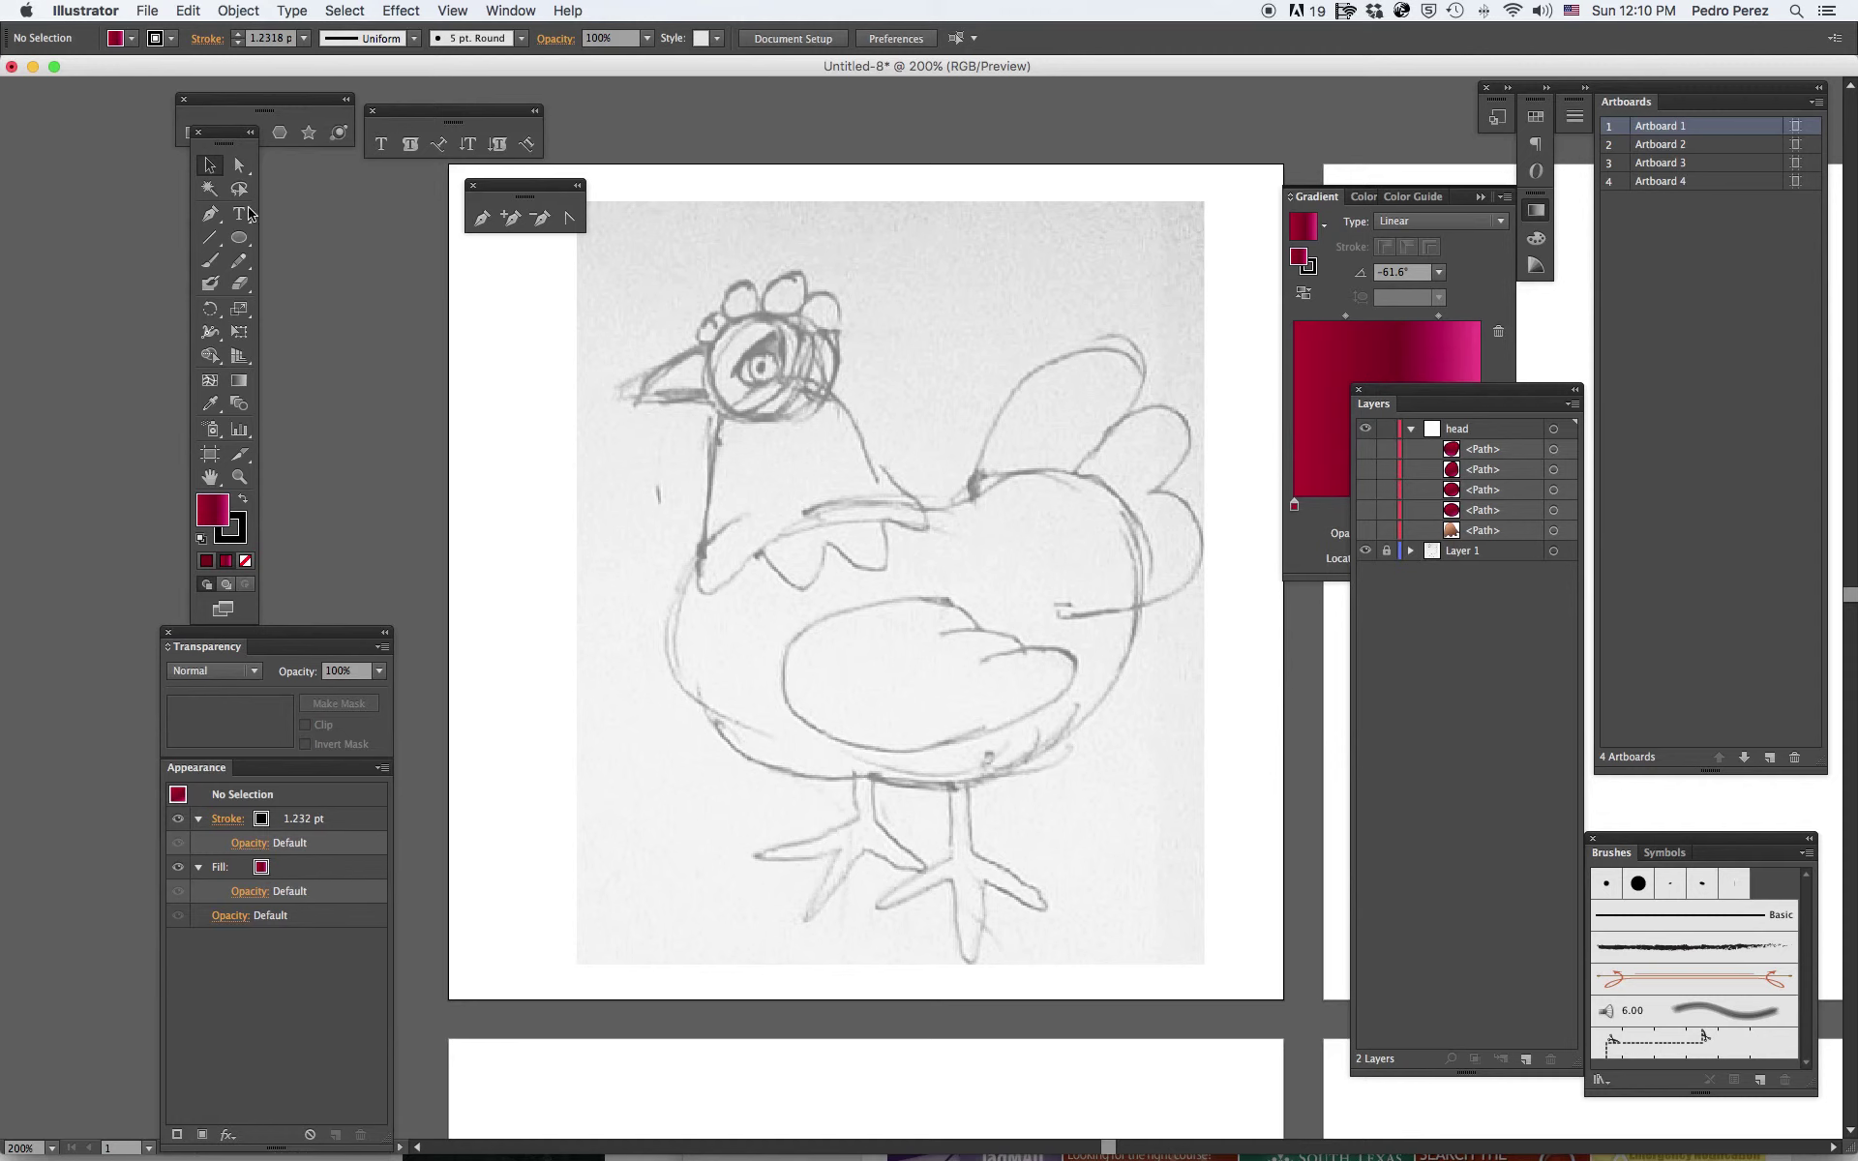
click(239, 238)
Draw an ellipse over the sketched head and reshape its anchors into a dome.
drag(705, 333, 843, 420)
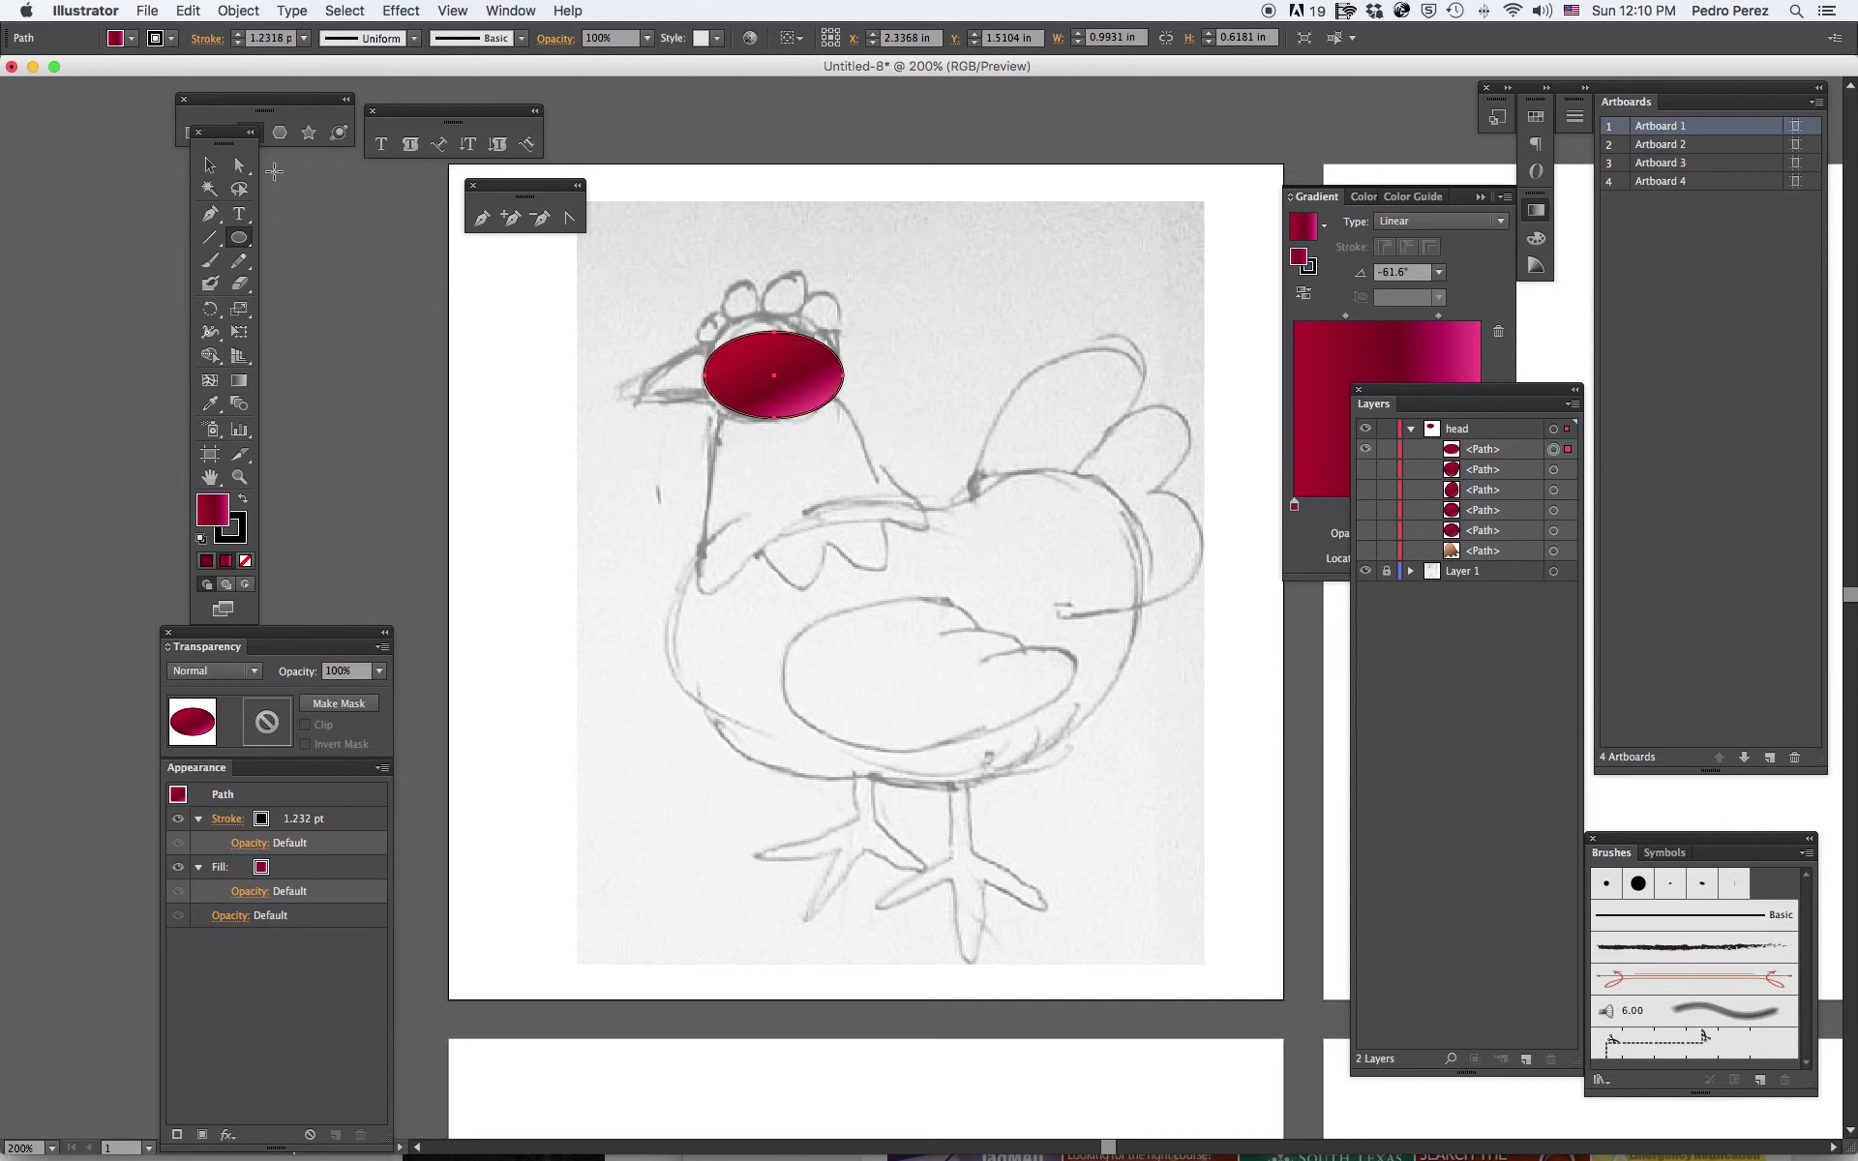
click(239, 166)
drag(779, 336, 770, 310)
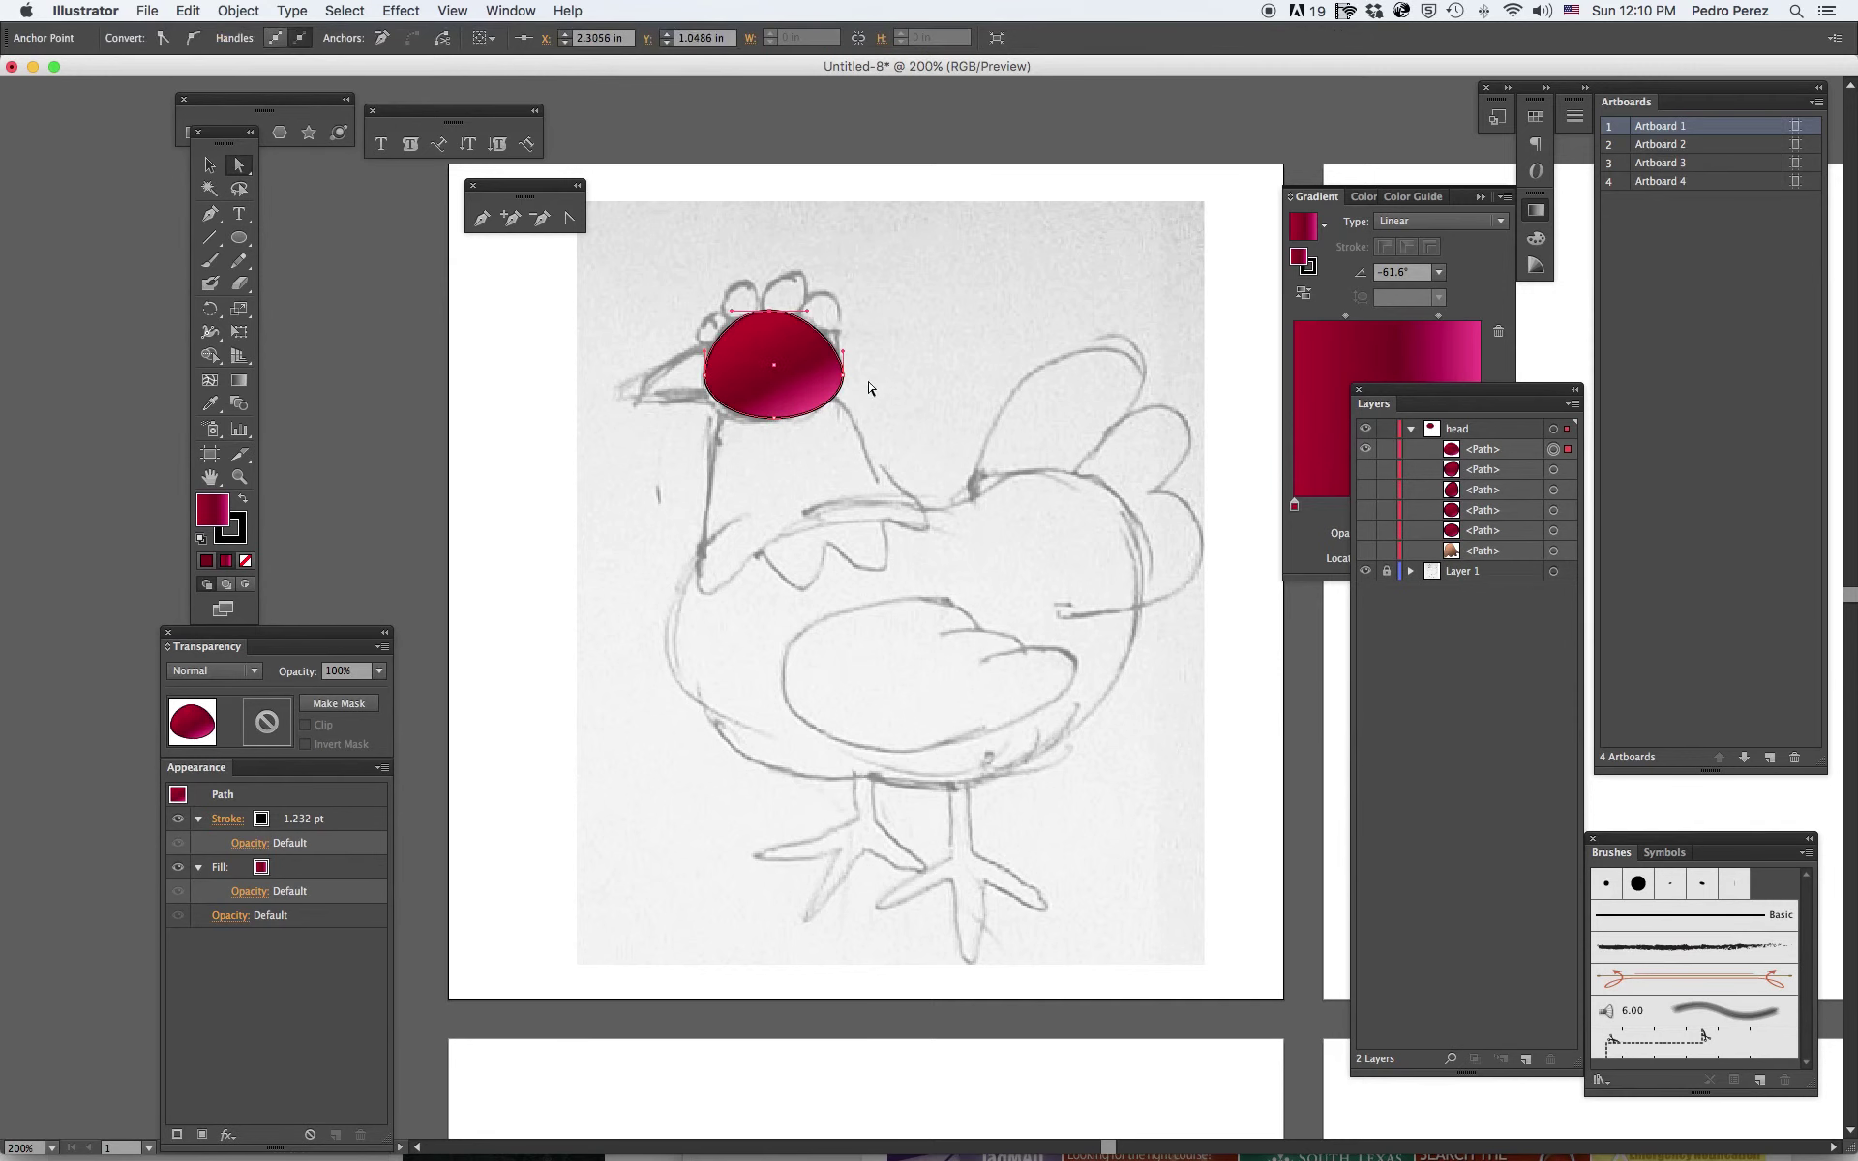
mouse_move(843, 375)
mouse_down()
mouse_move(830, 366)
mouse_move(863, 372)
mouse_up()
key(ctrl+z)
drag(811, 313, 829, 310)
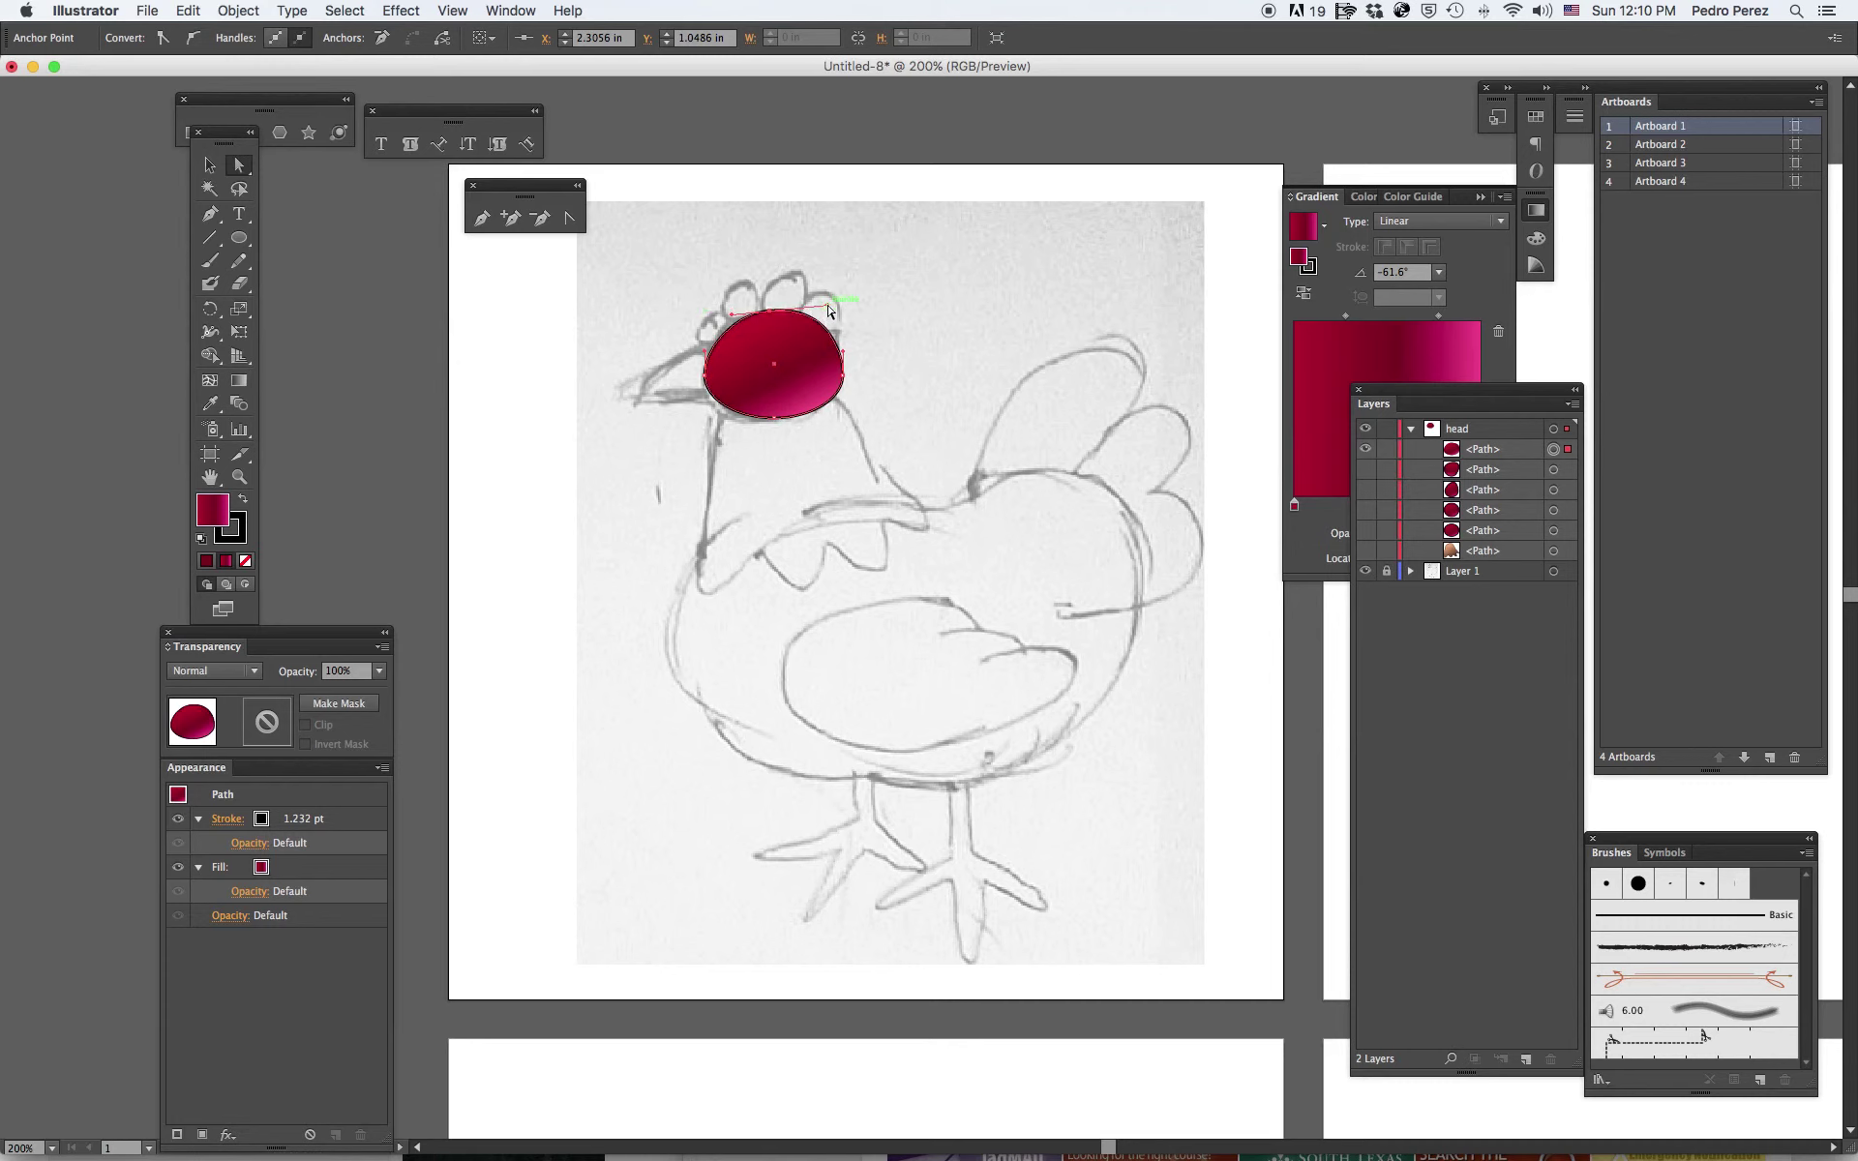
click(707, 378)
drag(709, 385, 696, 410)
Set the head gradient's left stop to orange and its right stop to dark brown.
click(1361, 358)
double_click(1296, 505)
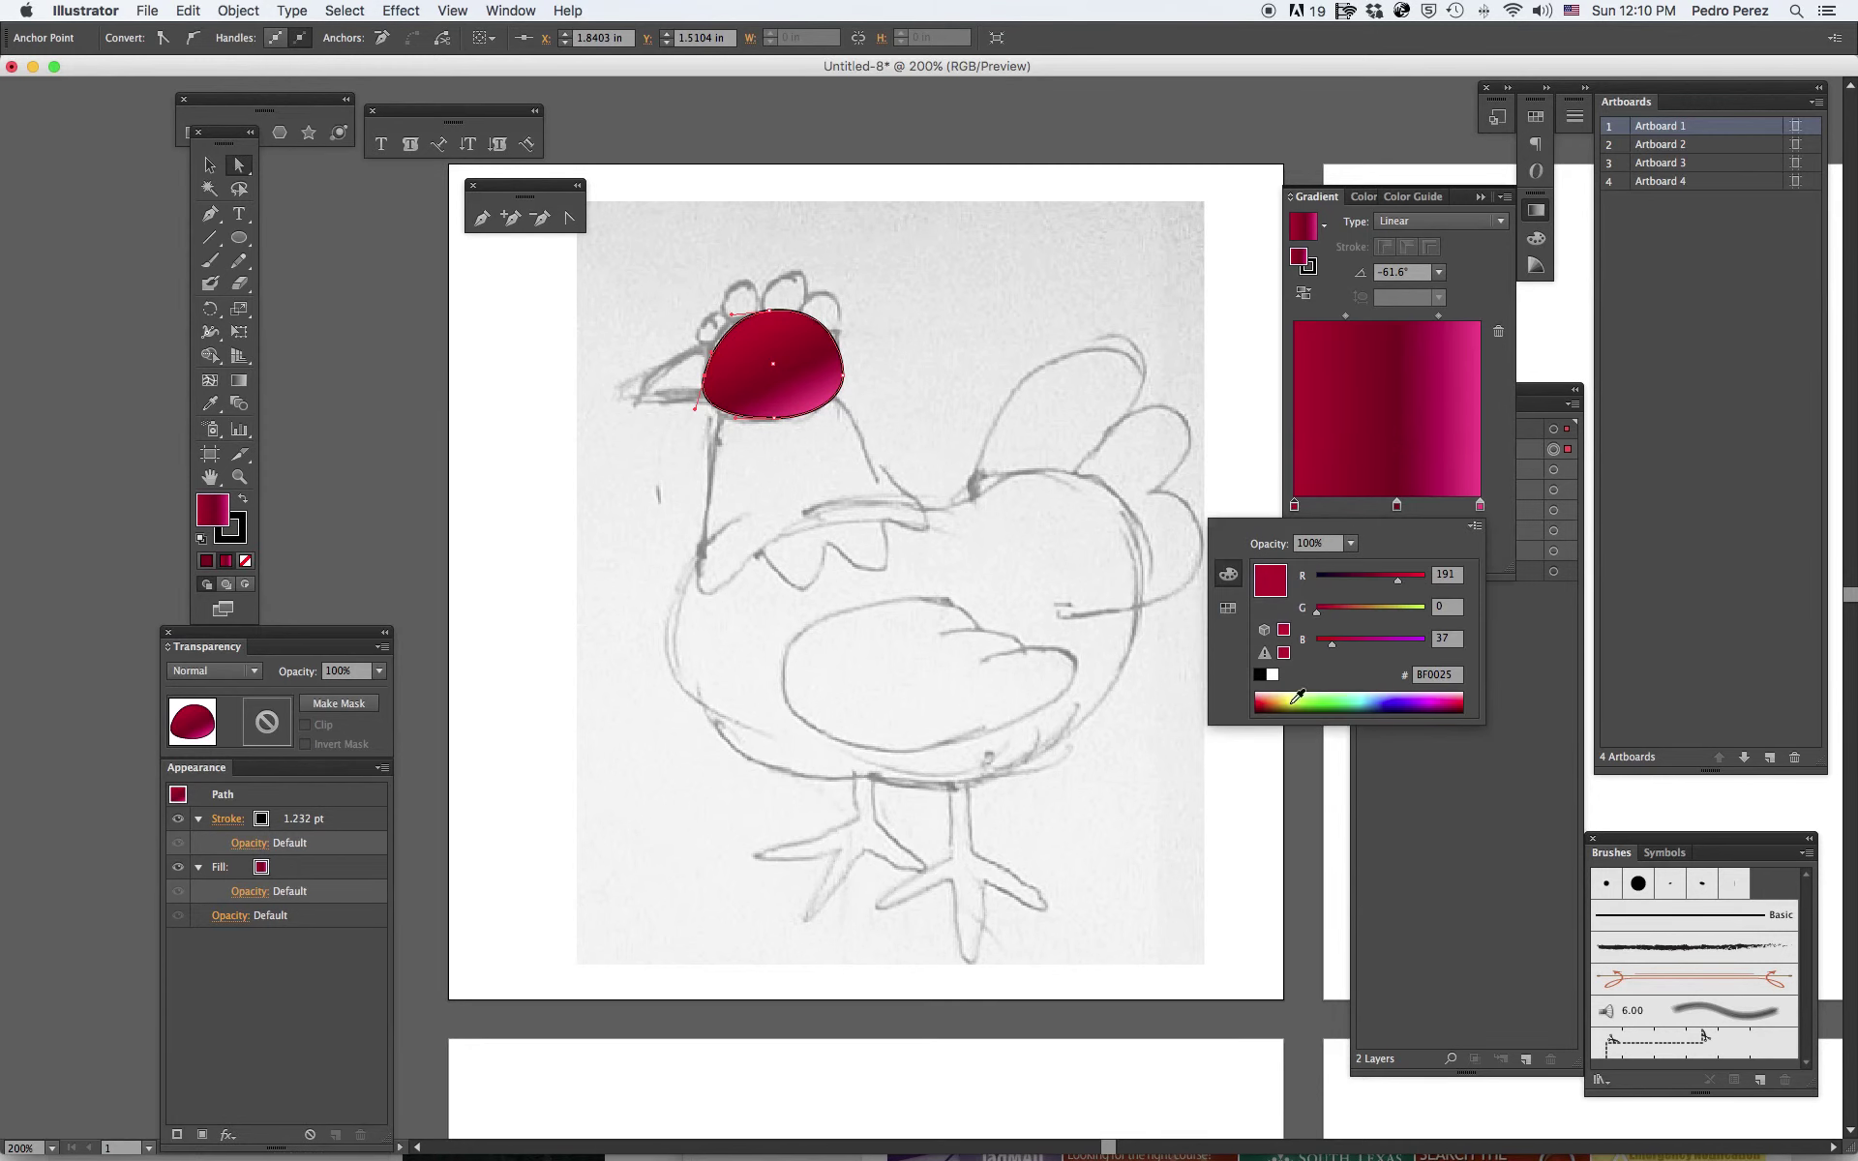
click(1277, 698)
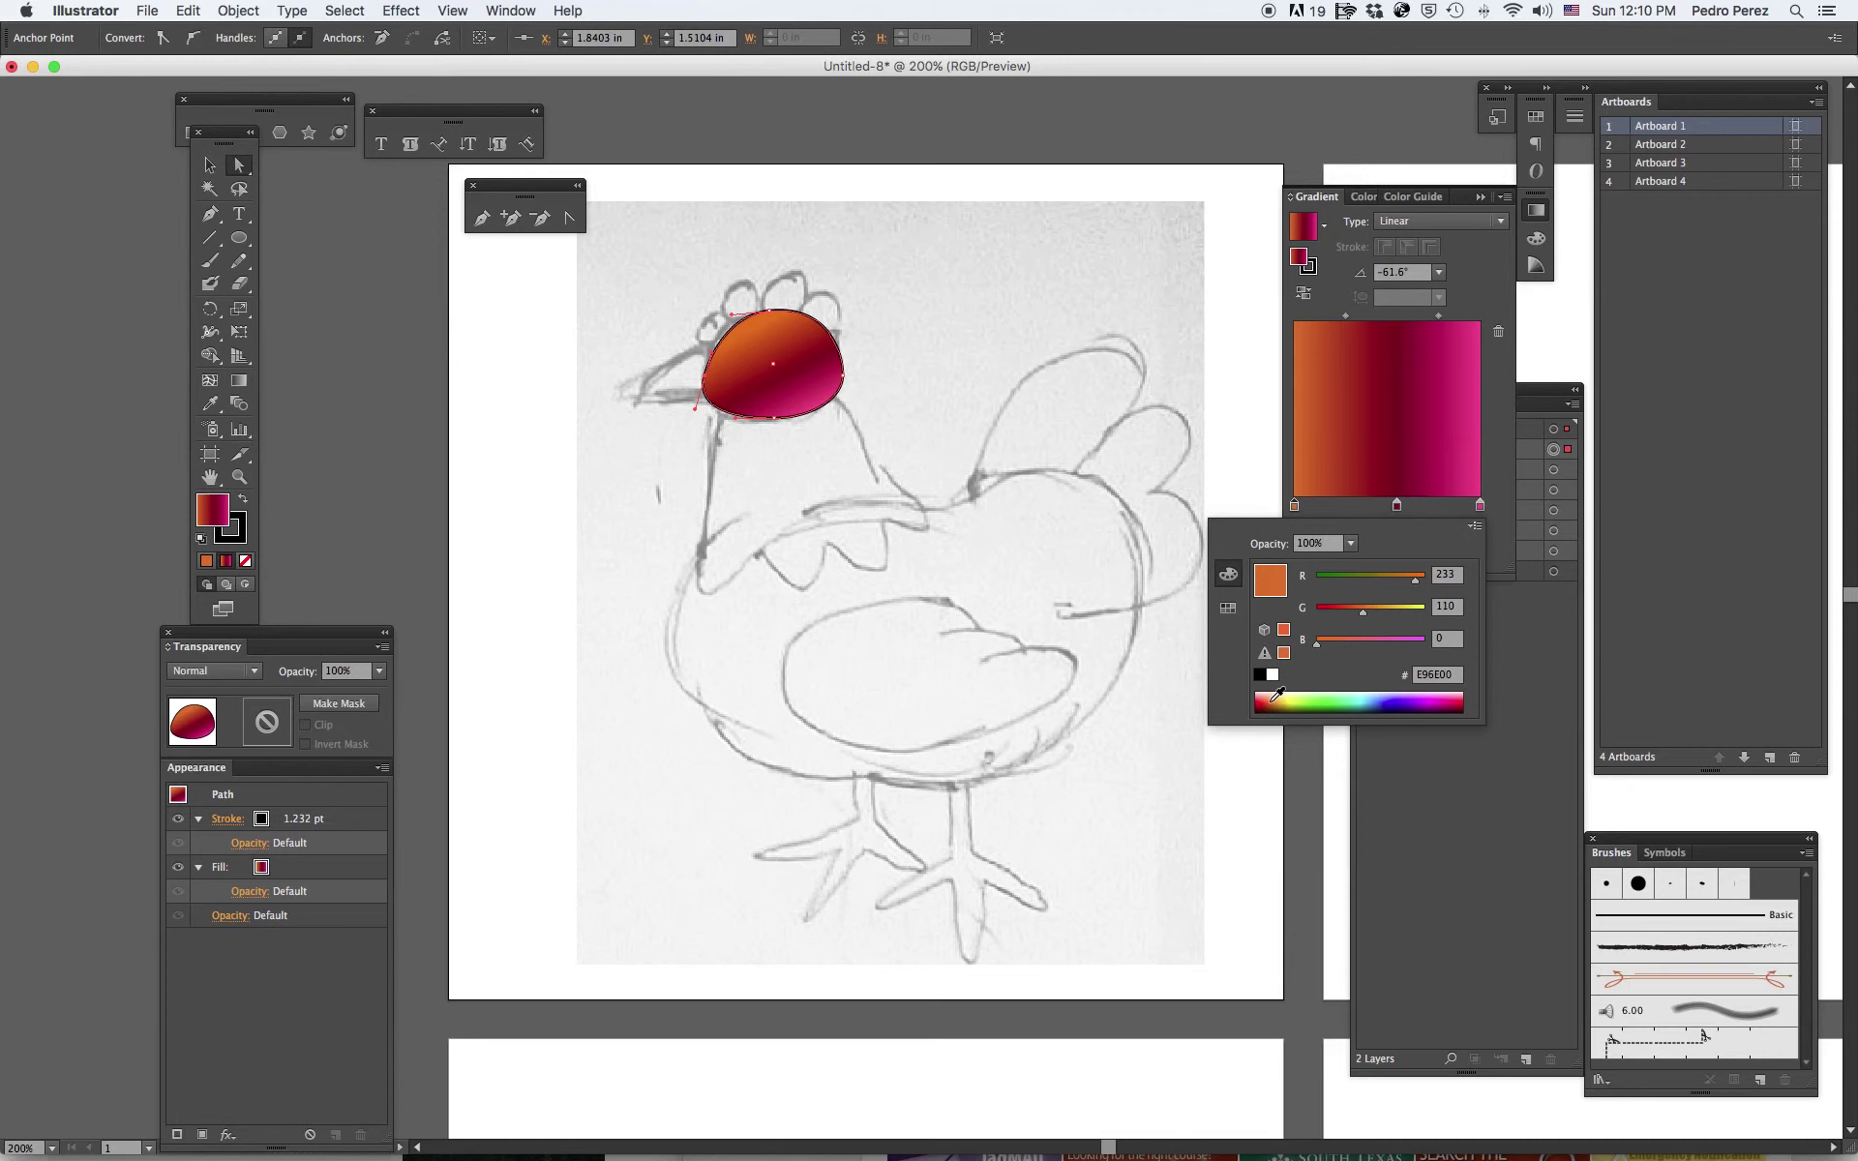
click(1482, 509)
double_click(1480, 510)
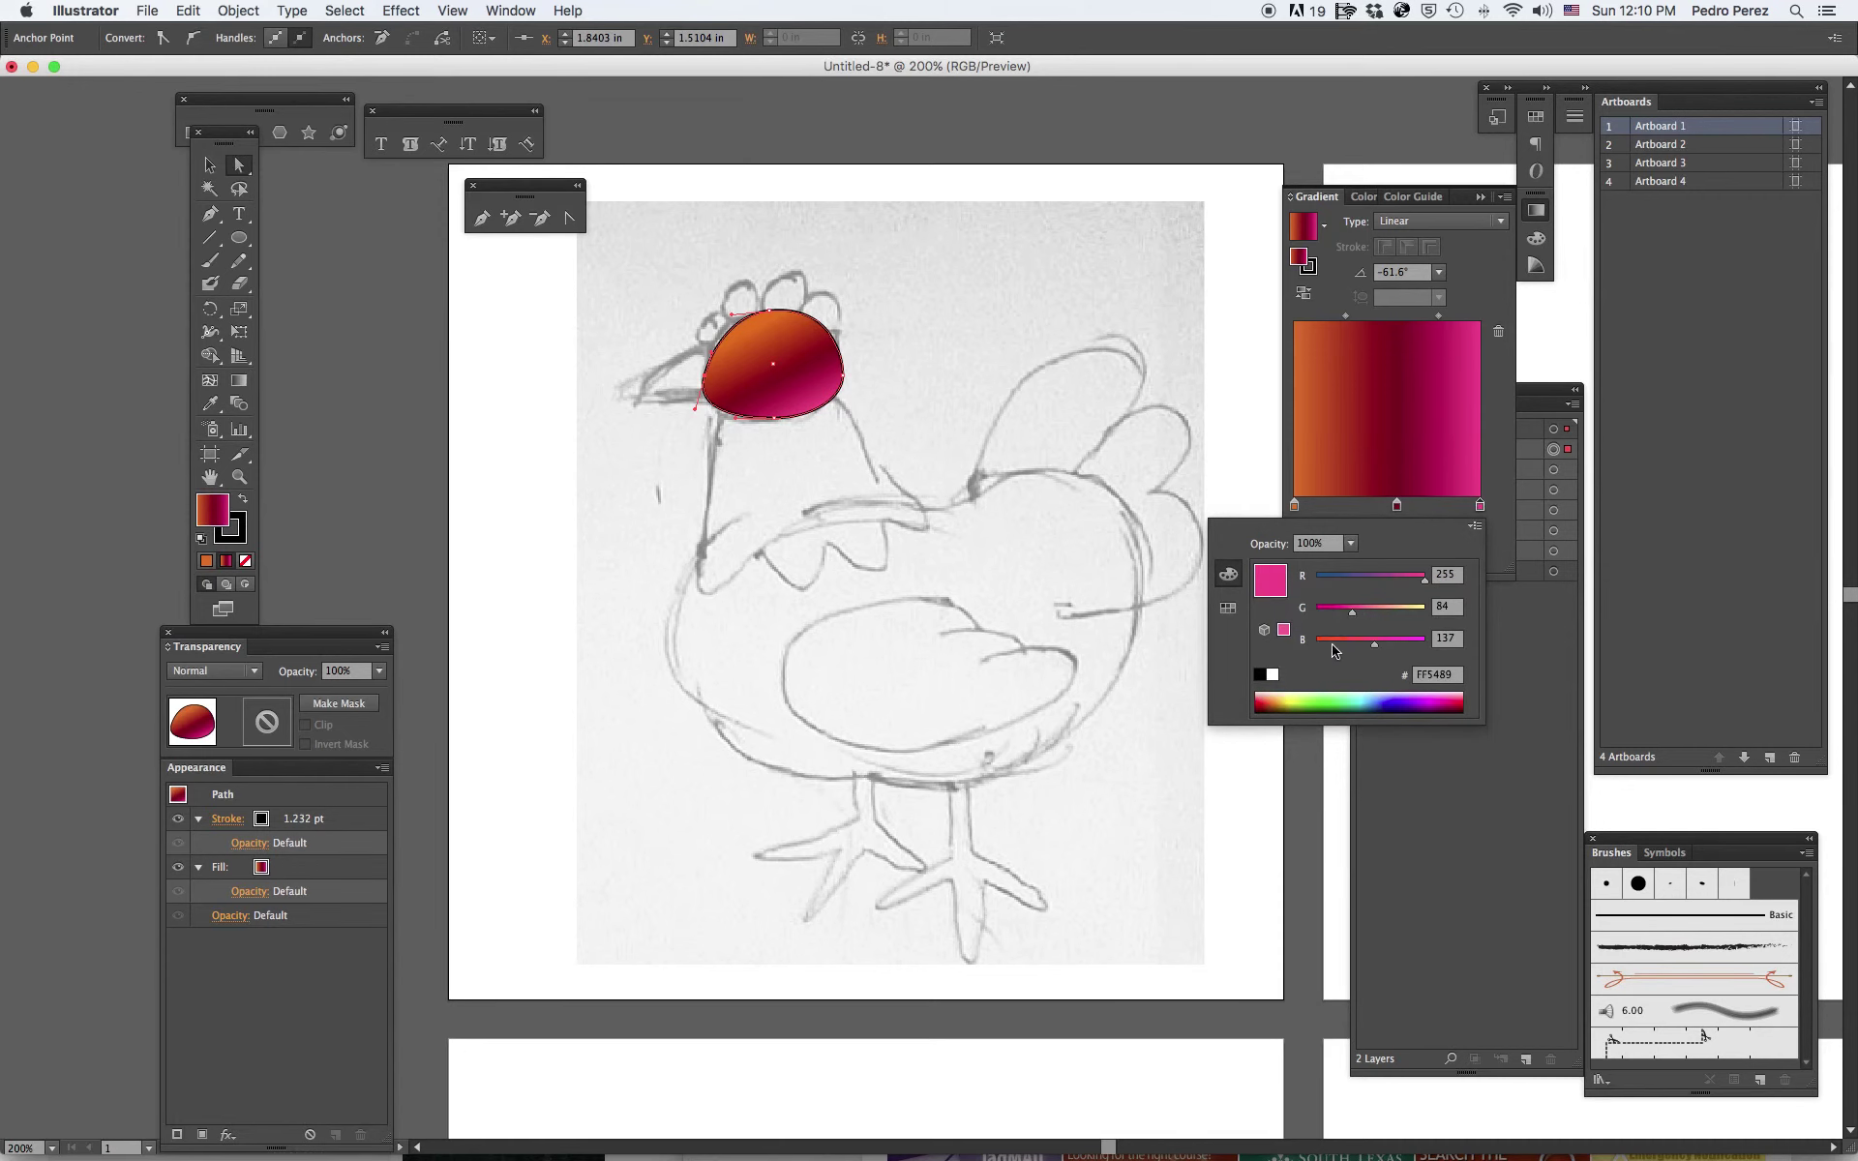
click(1275, 700)
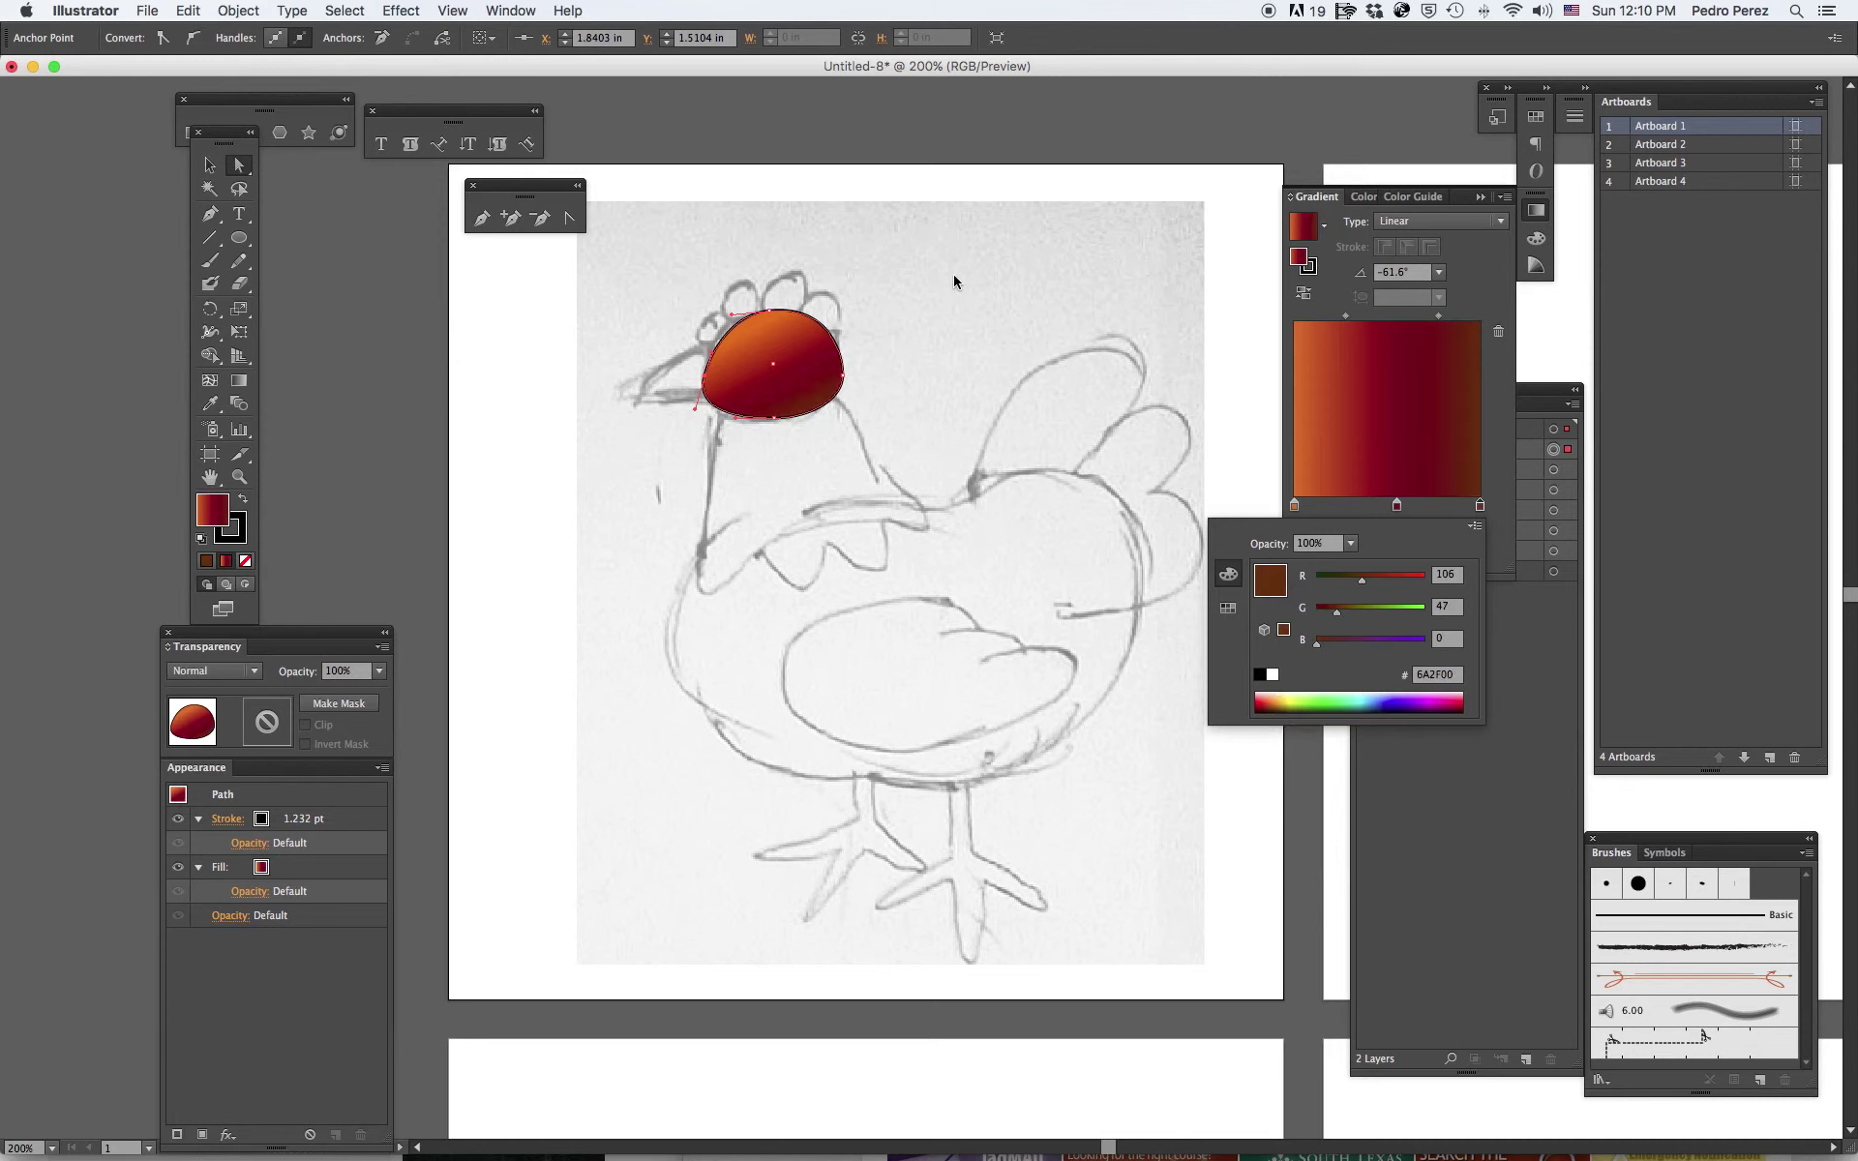
Make the four comb lobes and the neck shape visible again in Layers.
click(1553, 390)
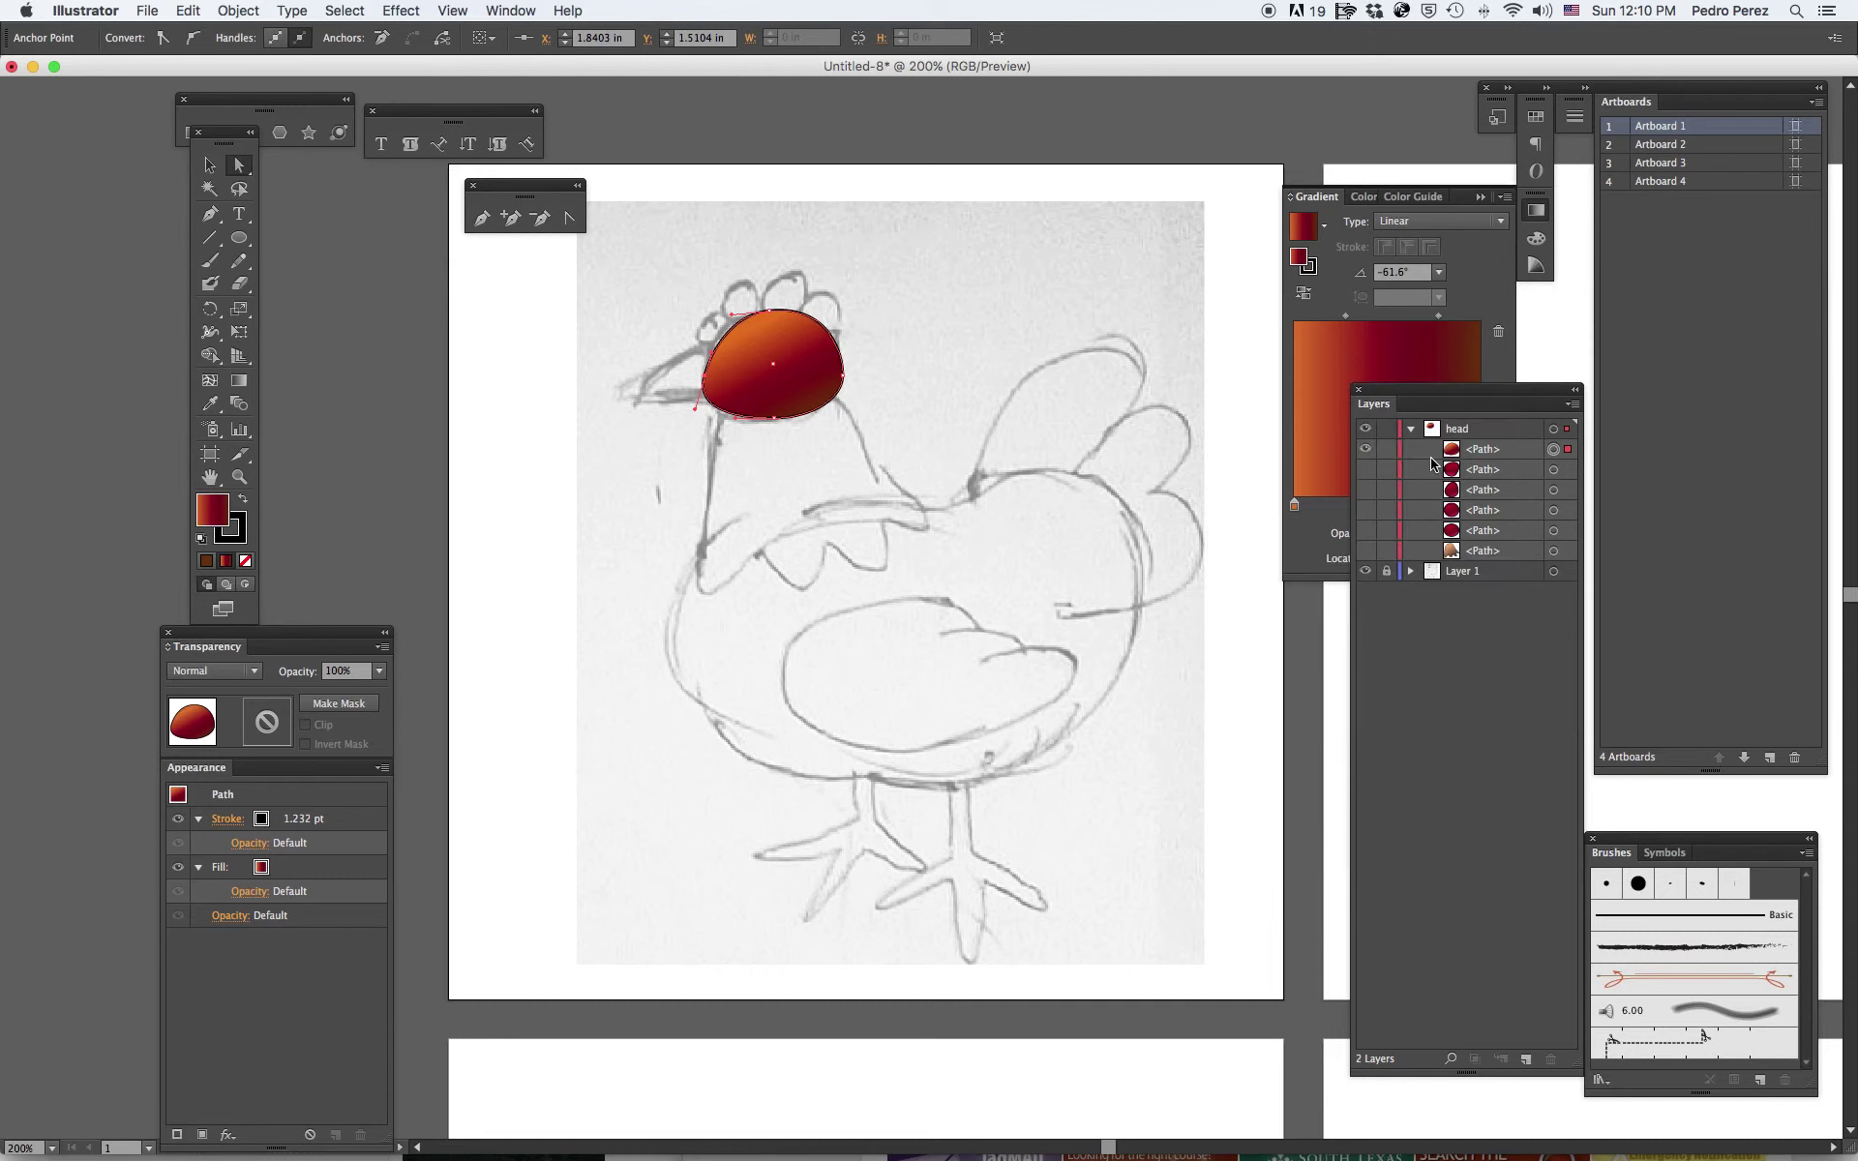
click(1367, 449)
click(1366, 447)
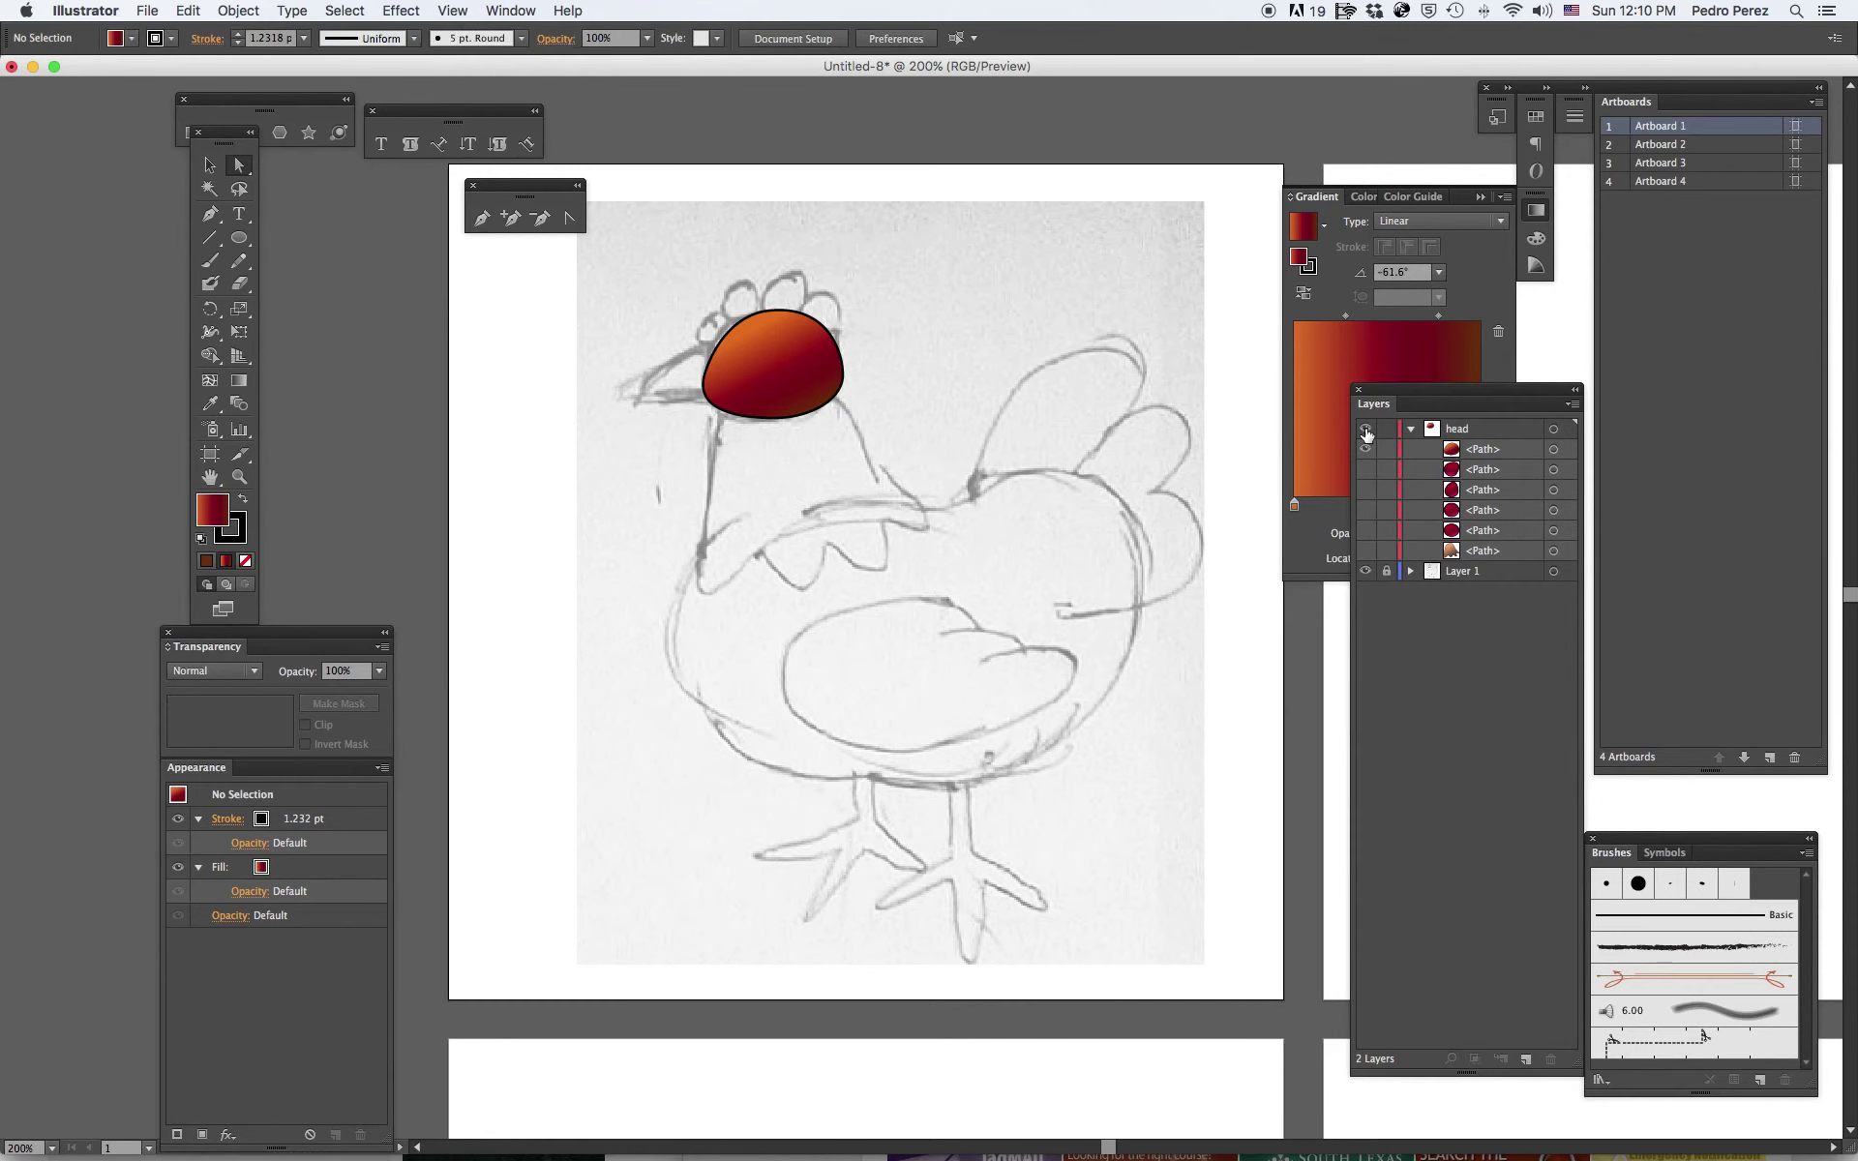
click(1365, 469)
click(1365, 489)
click(1365, 510)
click(1365, 531)
click(1365, 551)
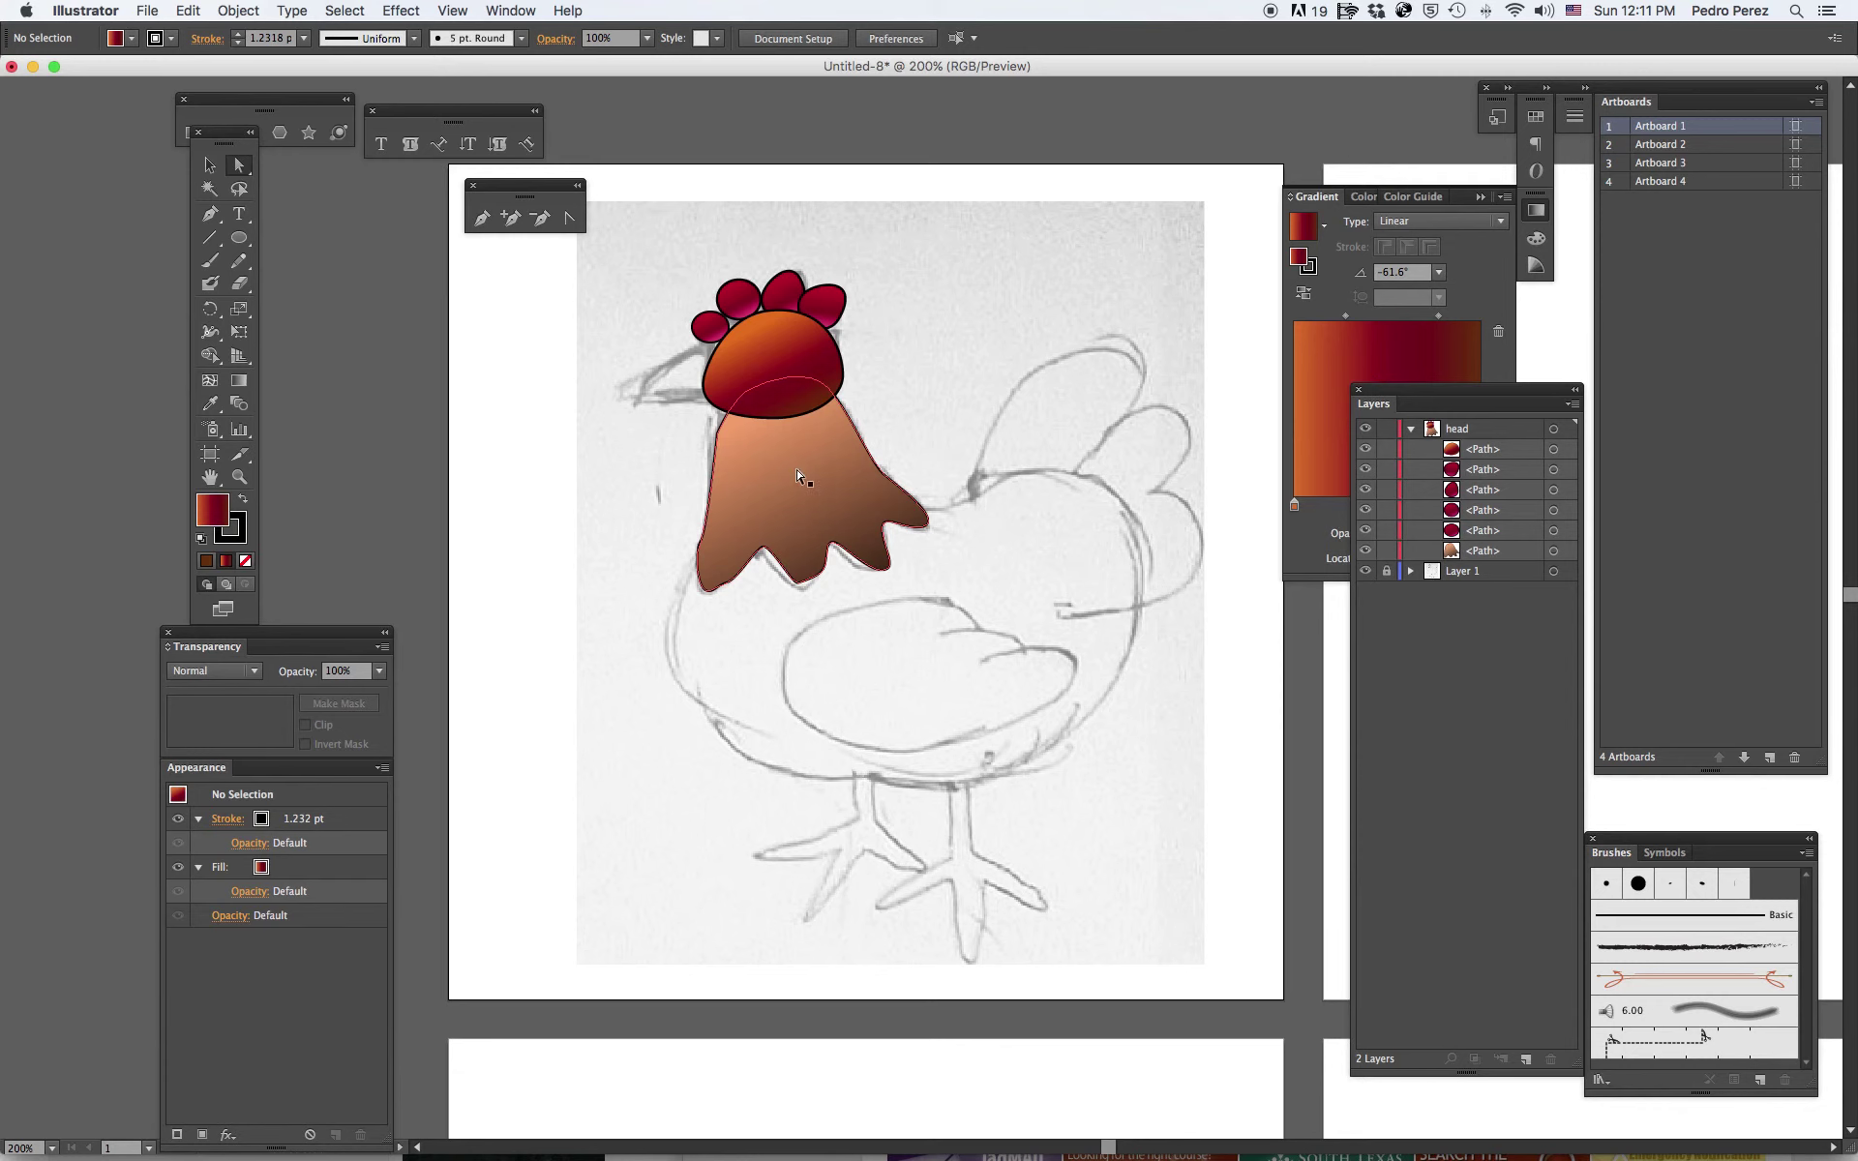
Recolour the head gradient's left stop with the tan swatch, then deselect the head.
click(806, 371)
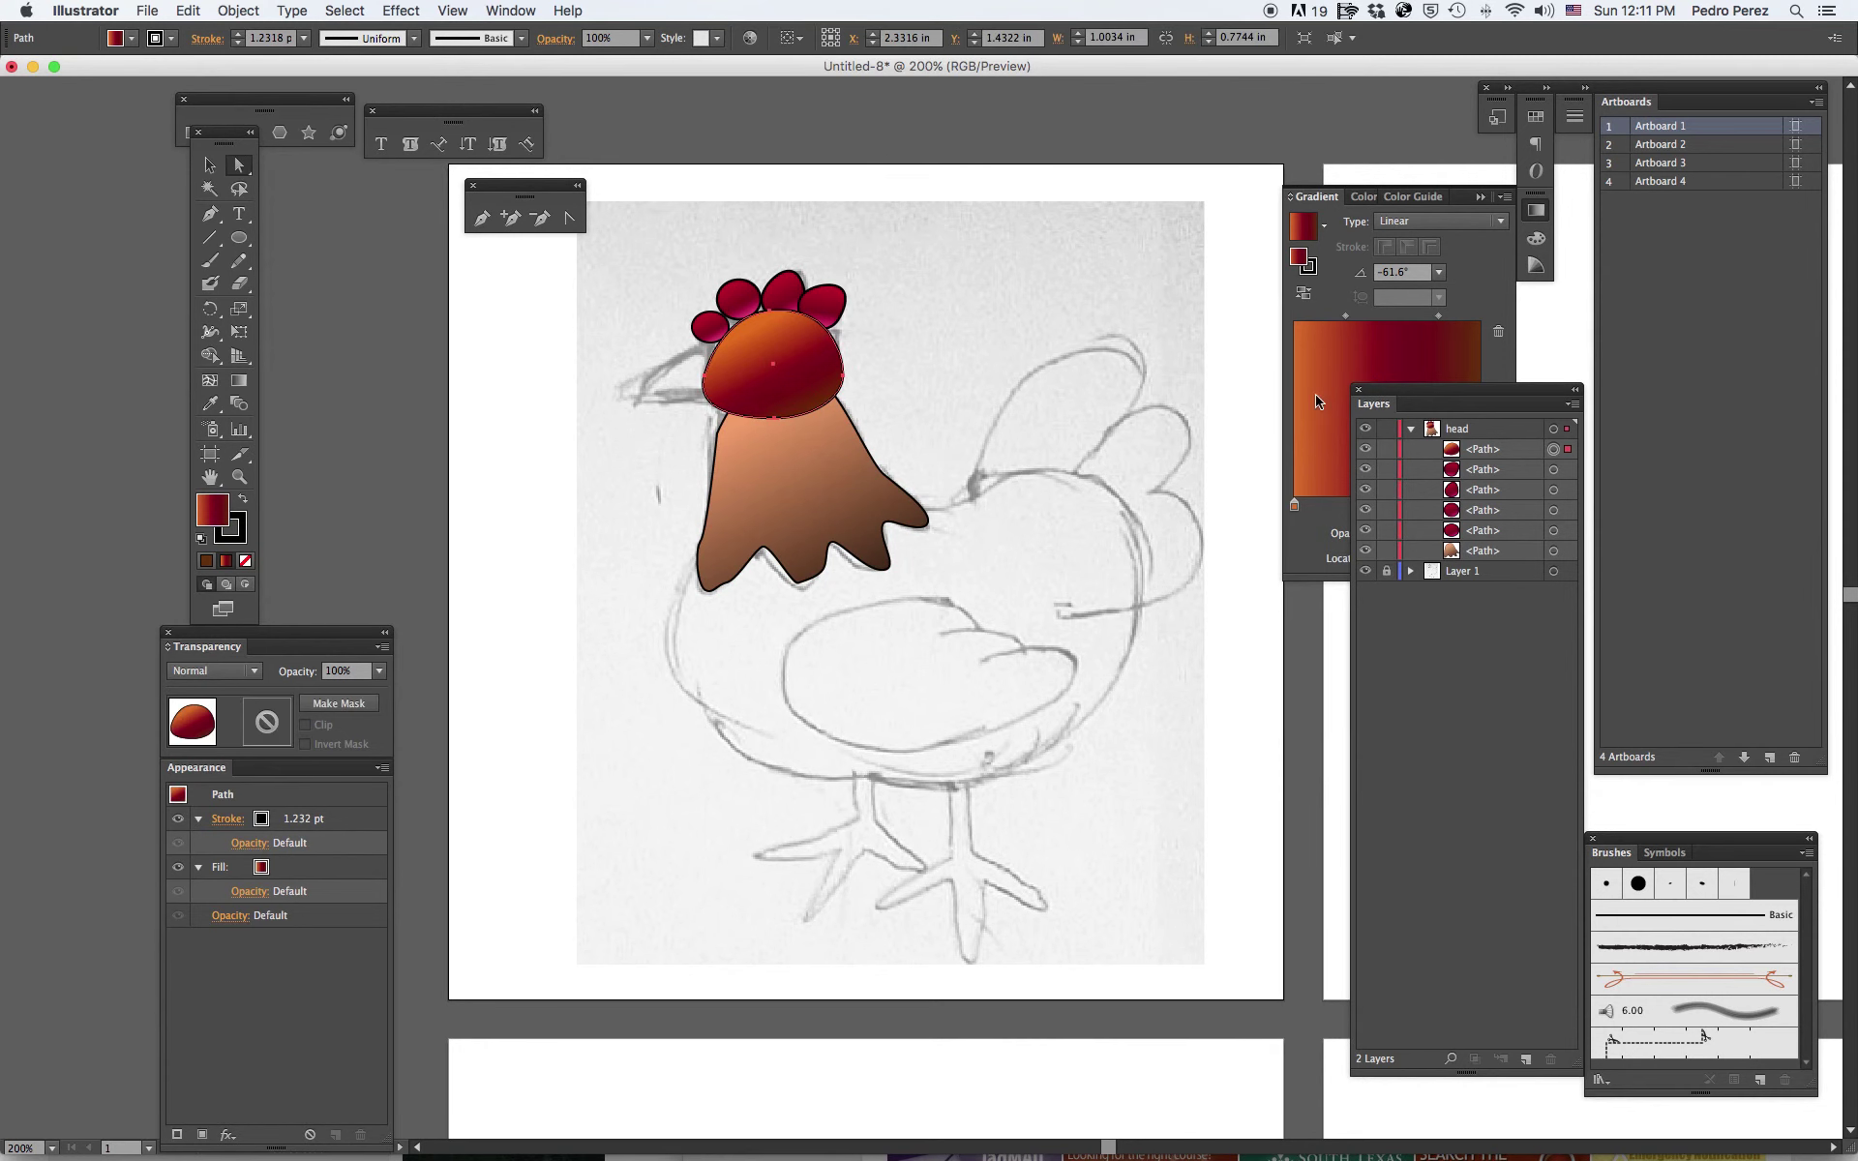
click(1321, 381)
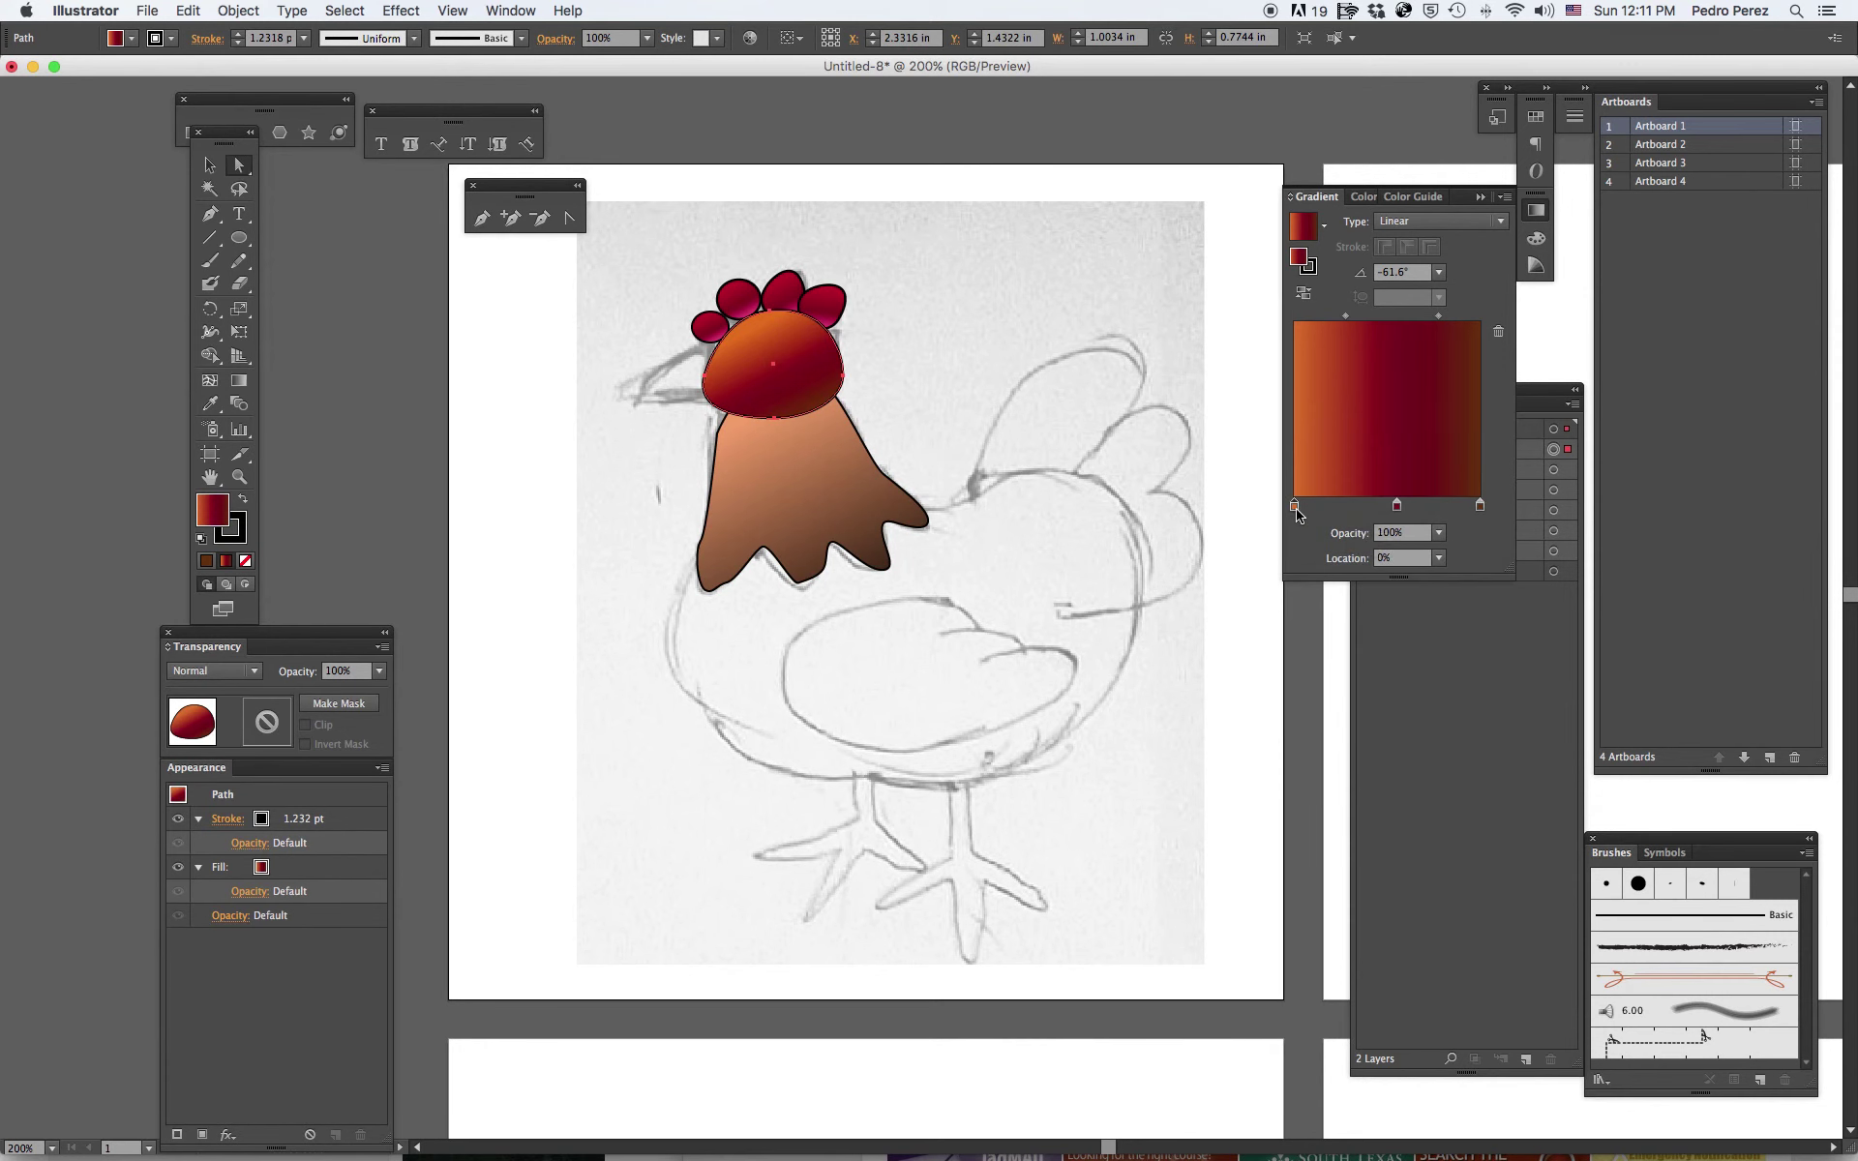
double_click(1295, 504)
click(1228, 607)
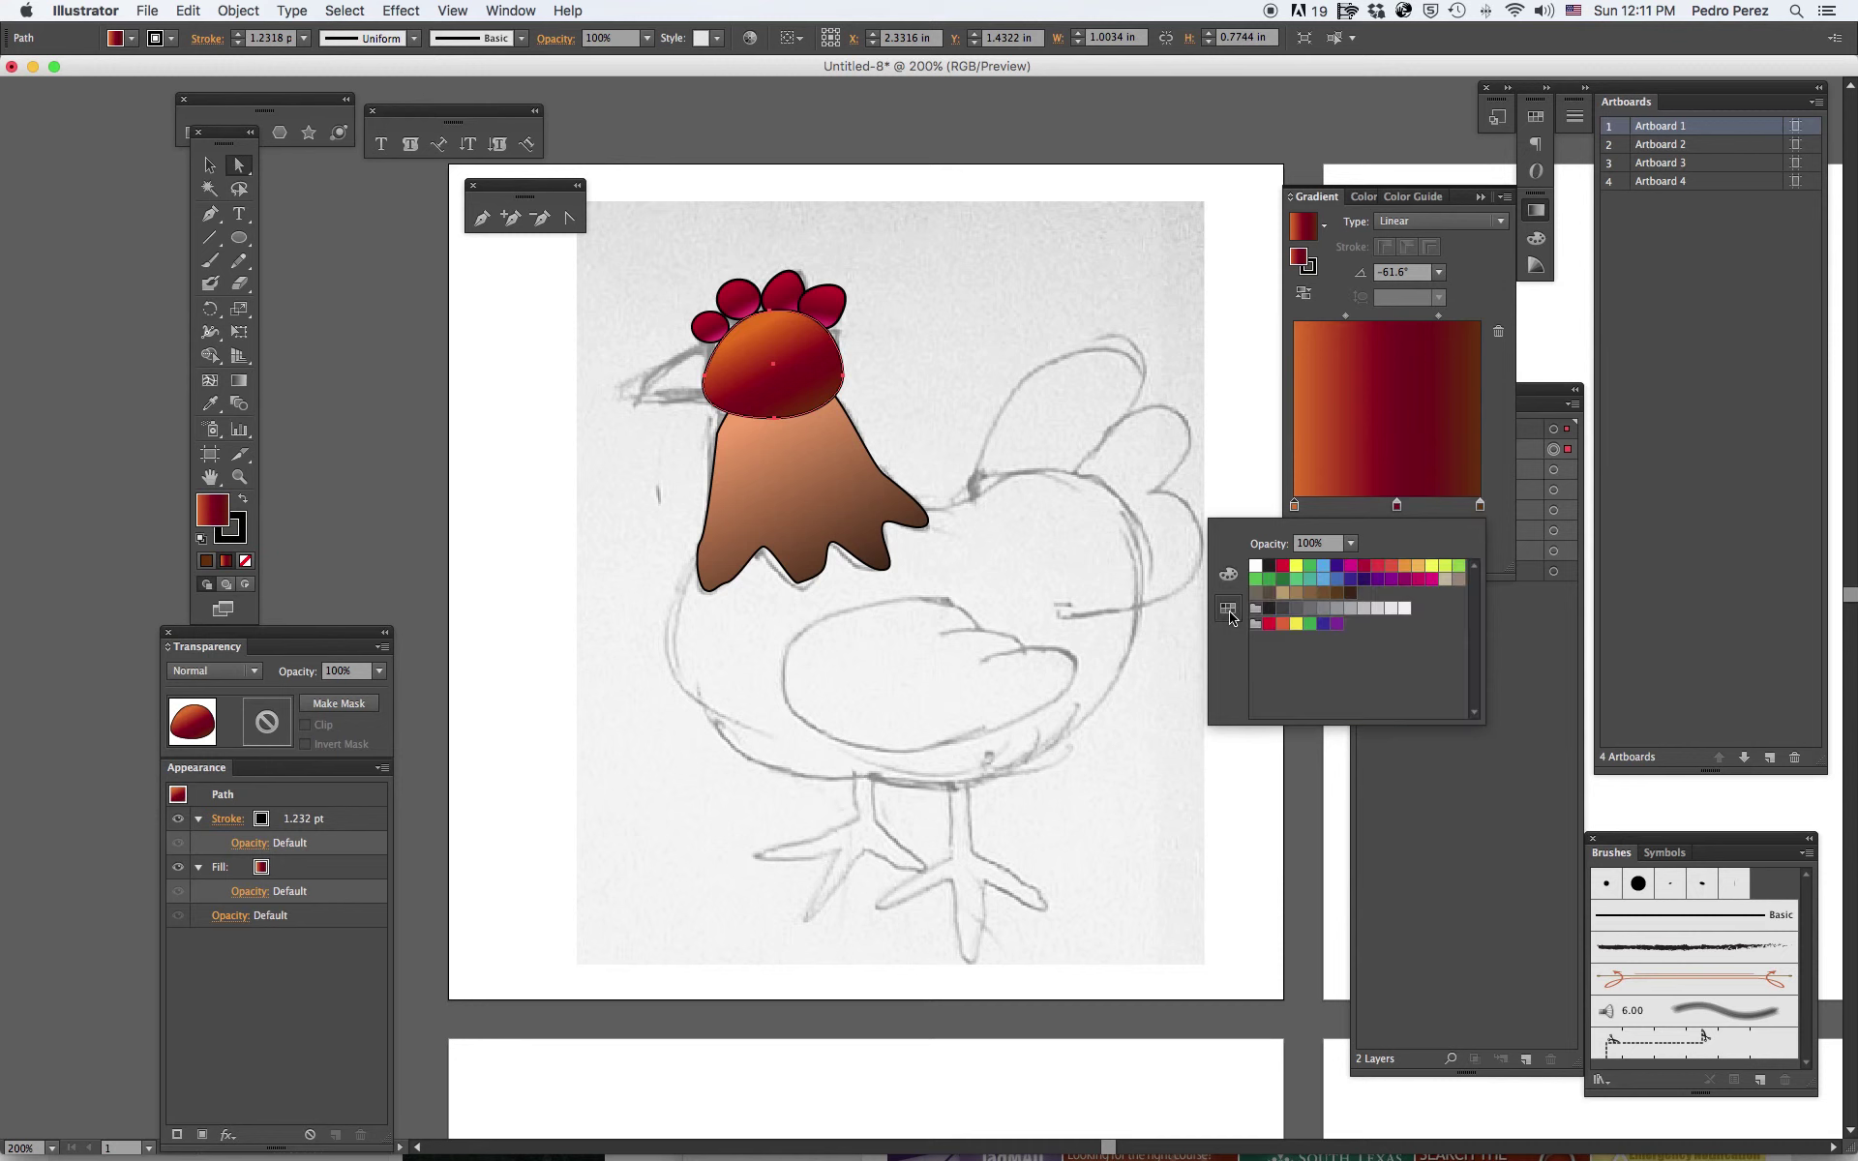
click(1287, 597)
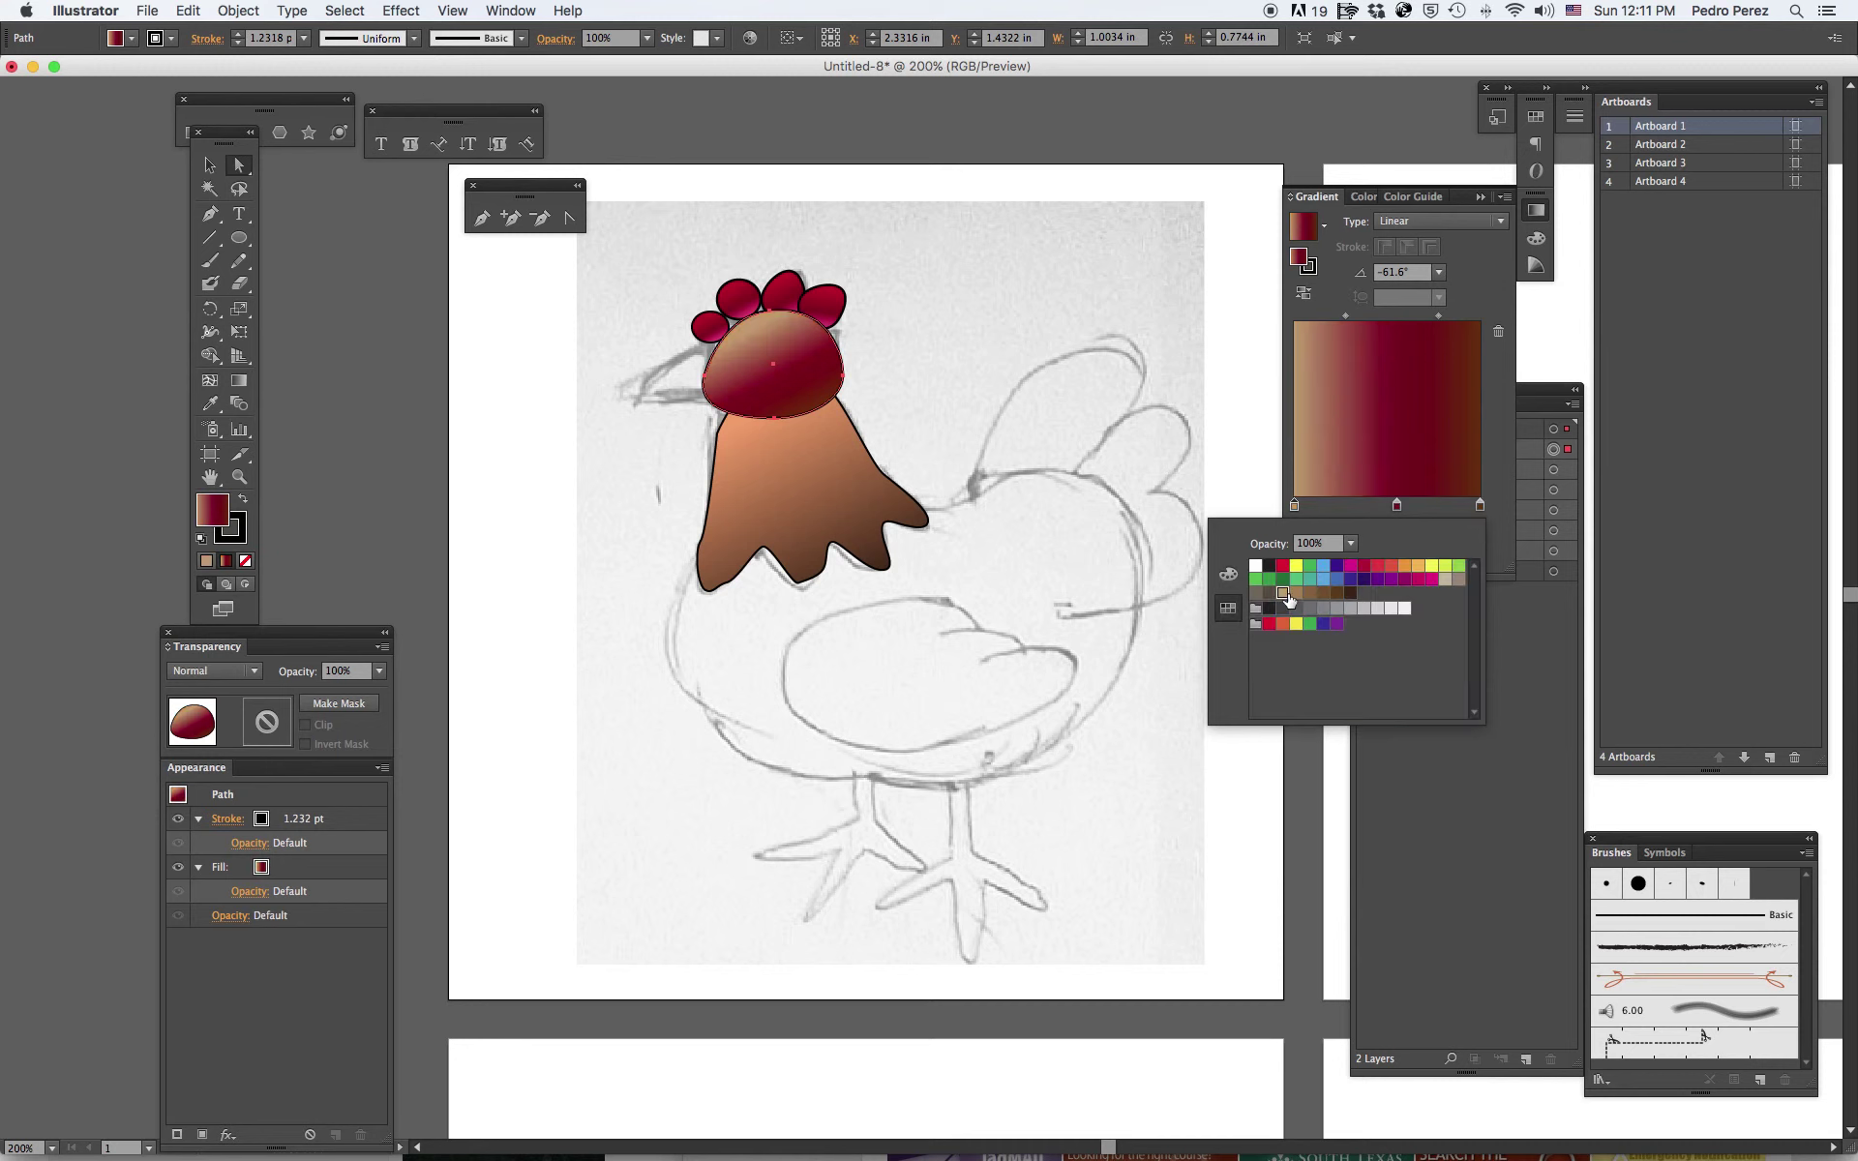
click(1245, 316)
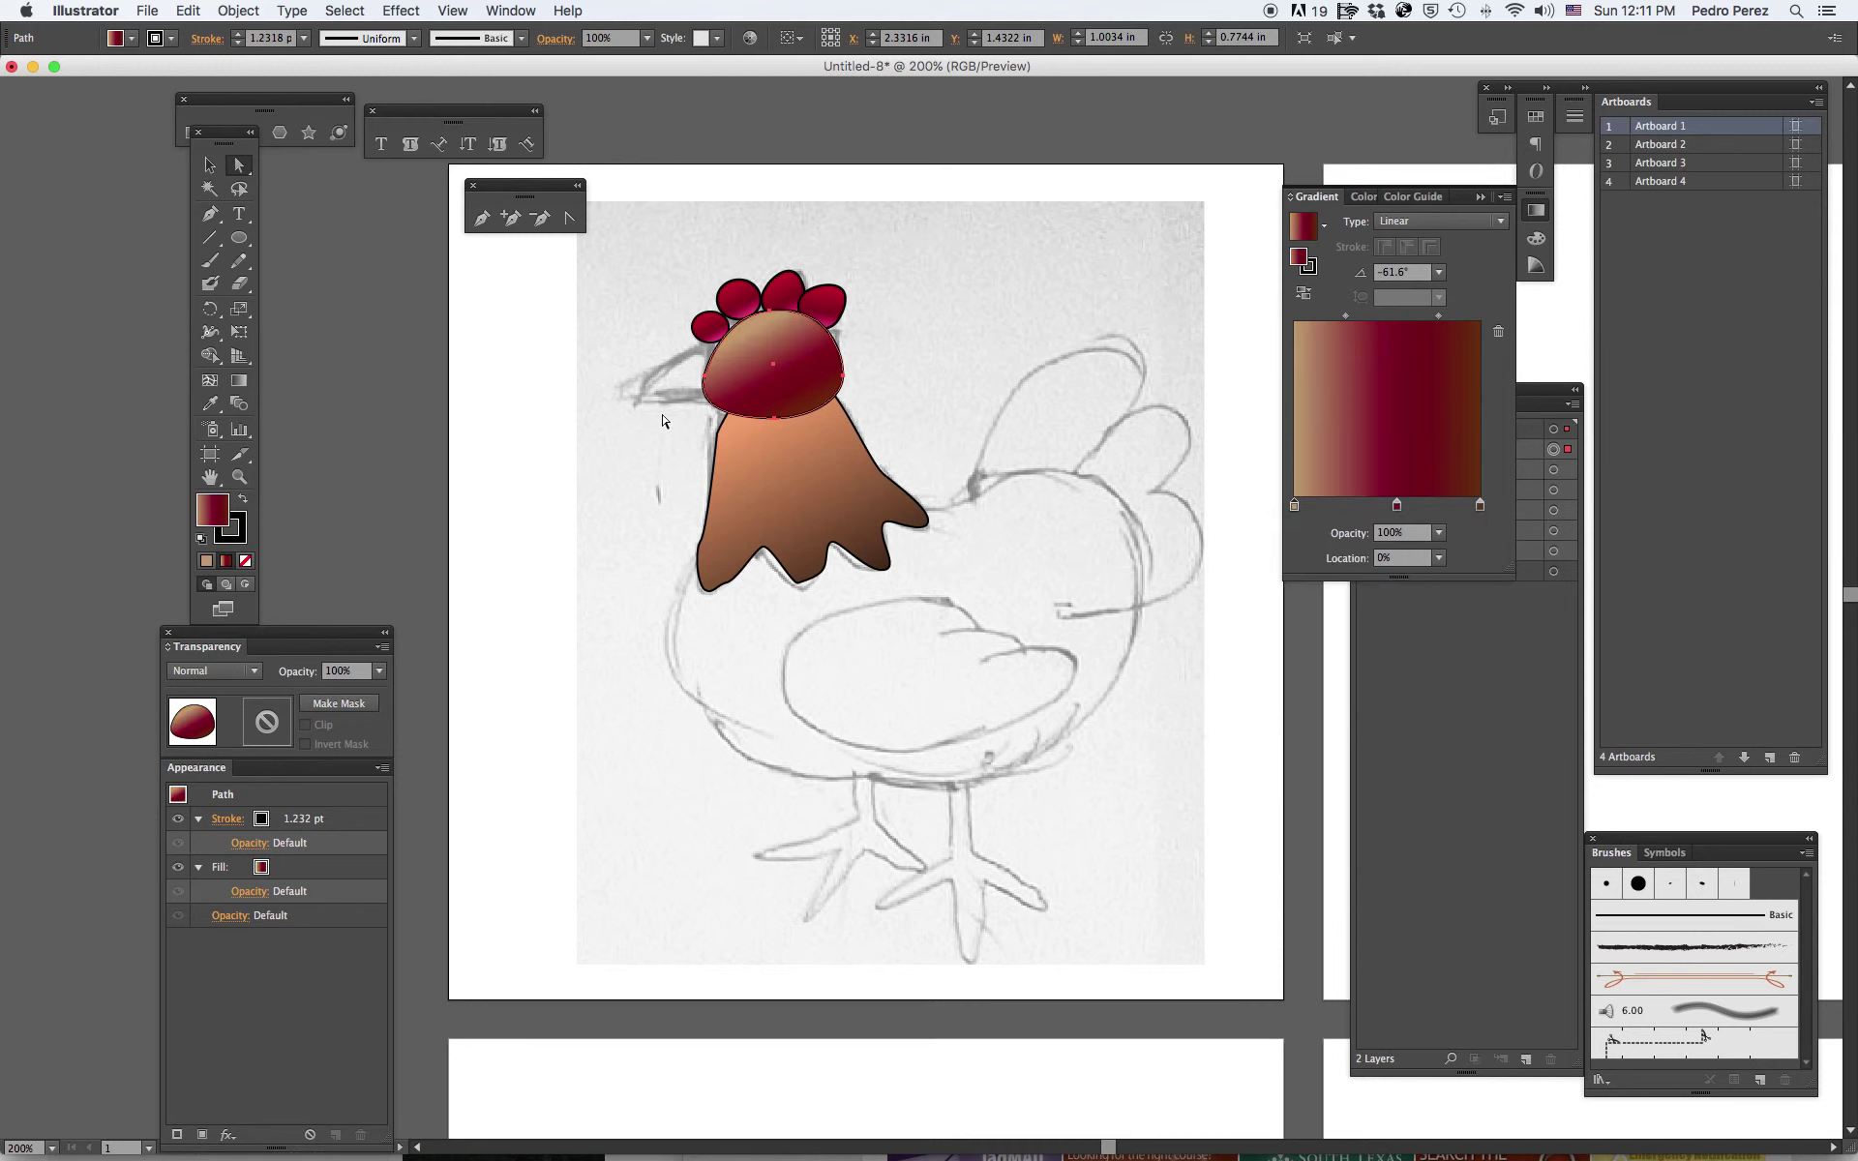
click(668, 424)
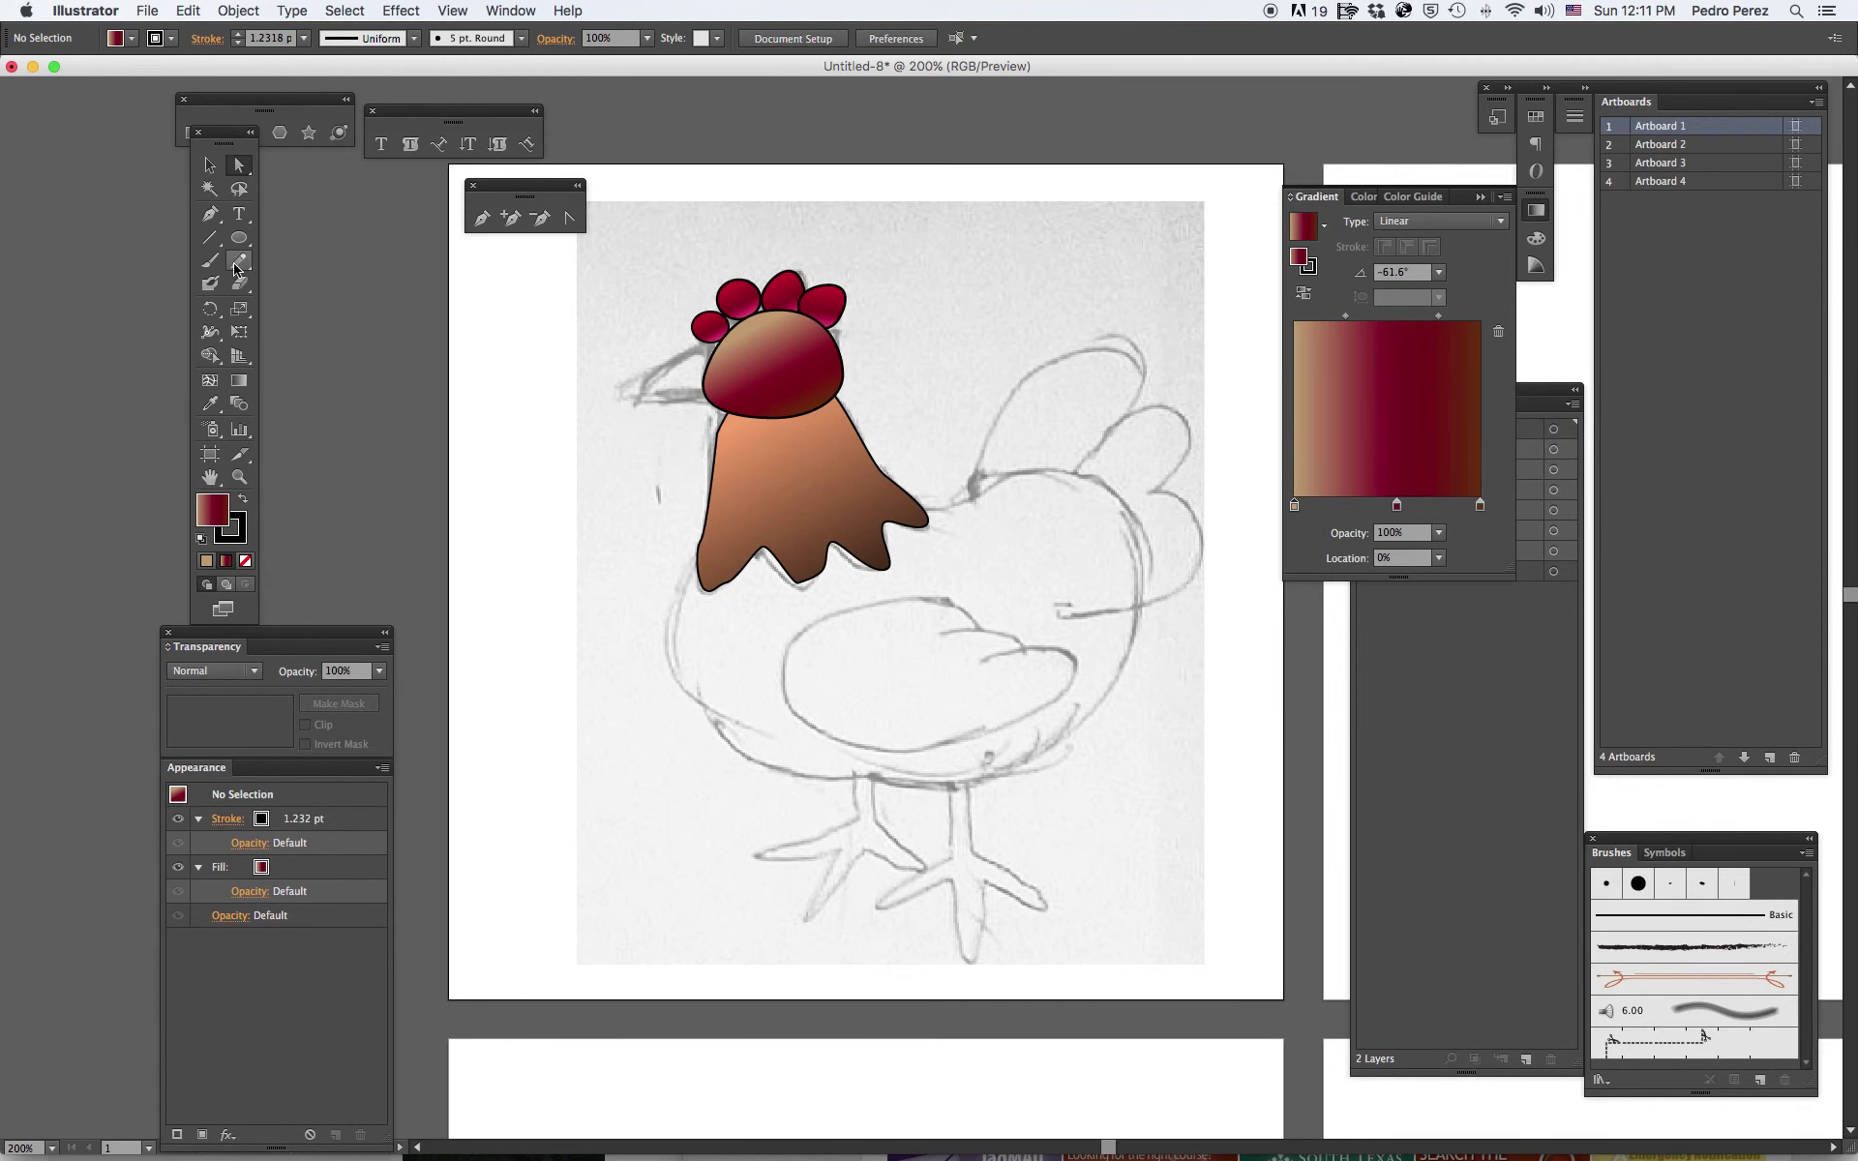
Draw a closed triangular beak with the Pen tool at the head's left side.
click(485, 221)
click(1430, 666)
drag(711, 329, 713, 356)
click(738, 406)
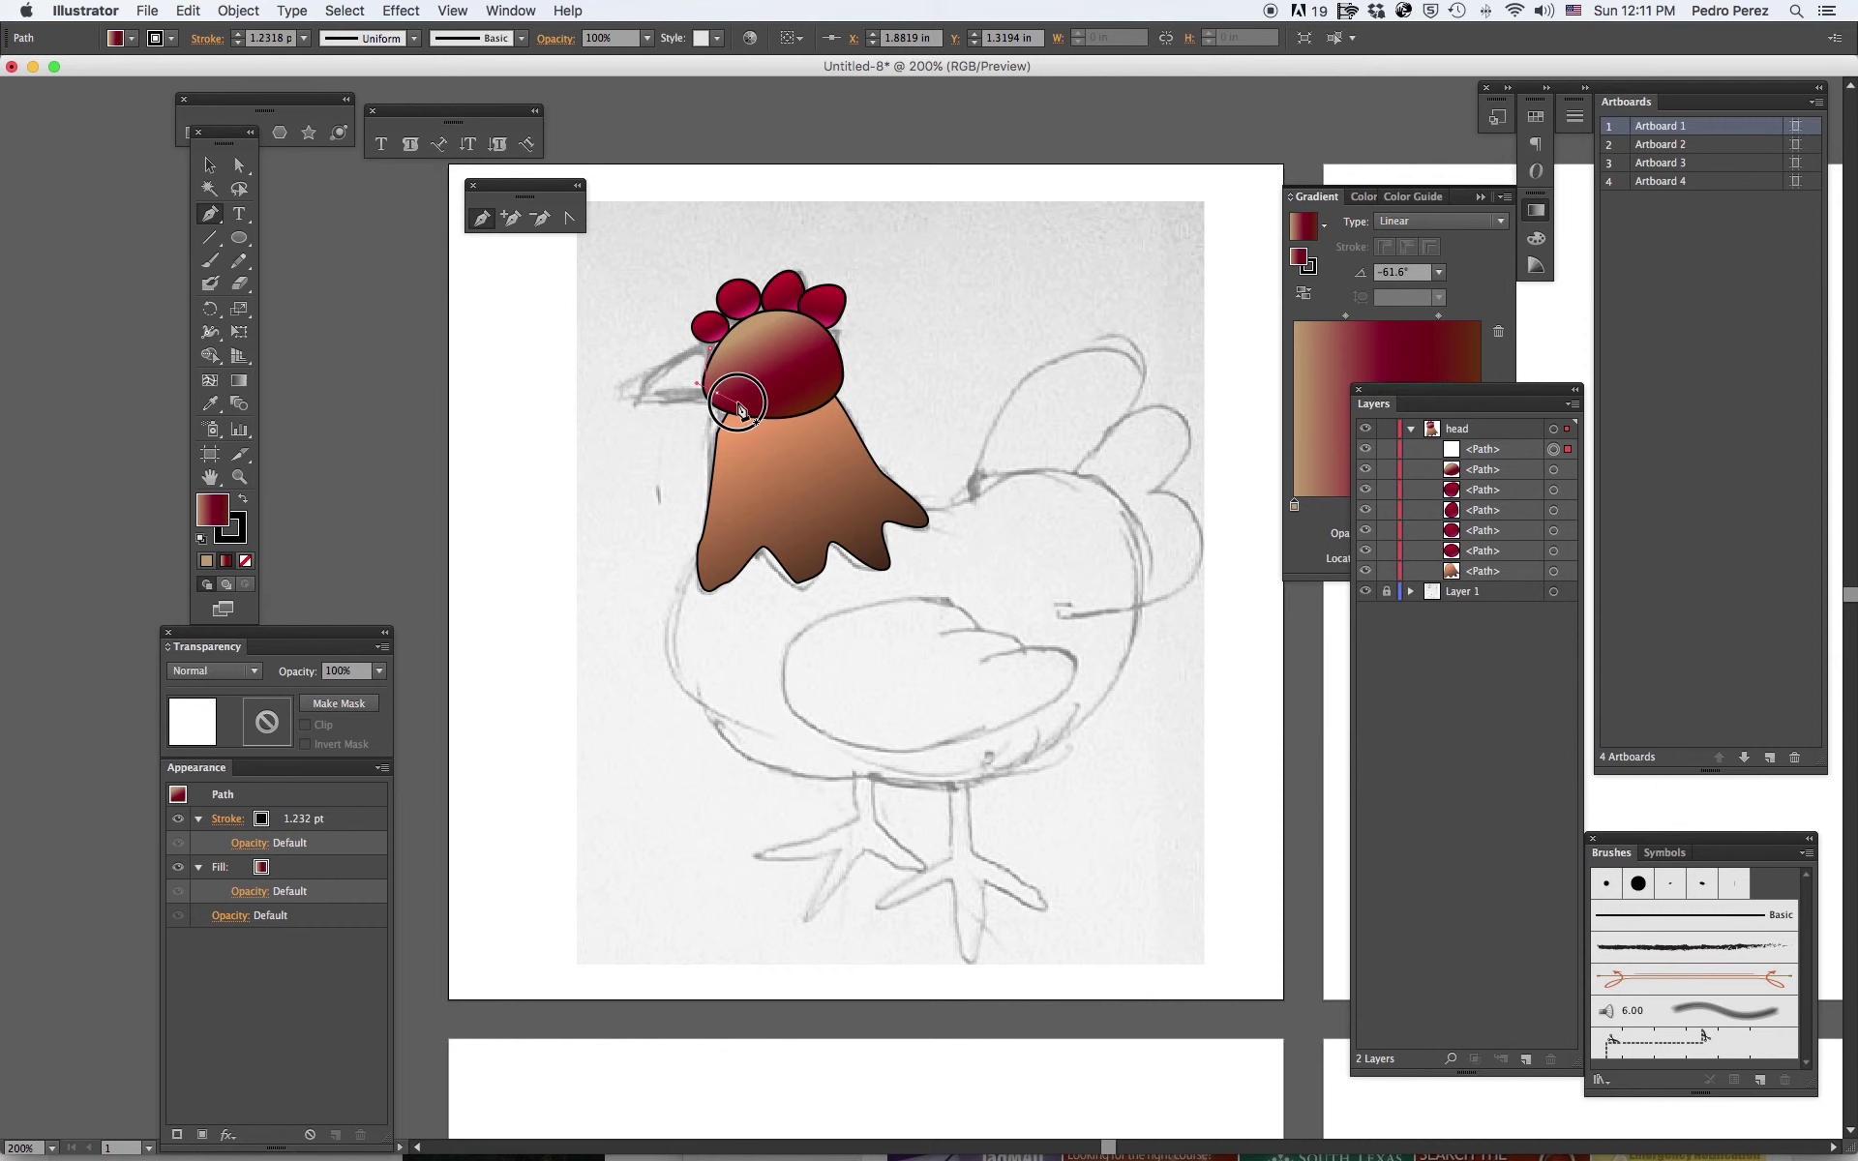
click(631, 408)
drag(711, 330, 696, 382)
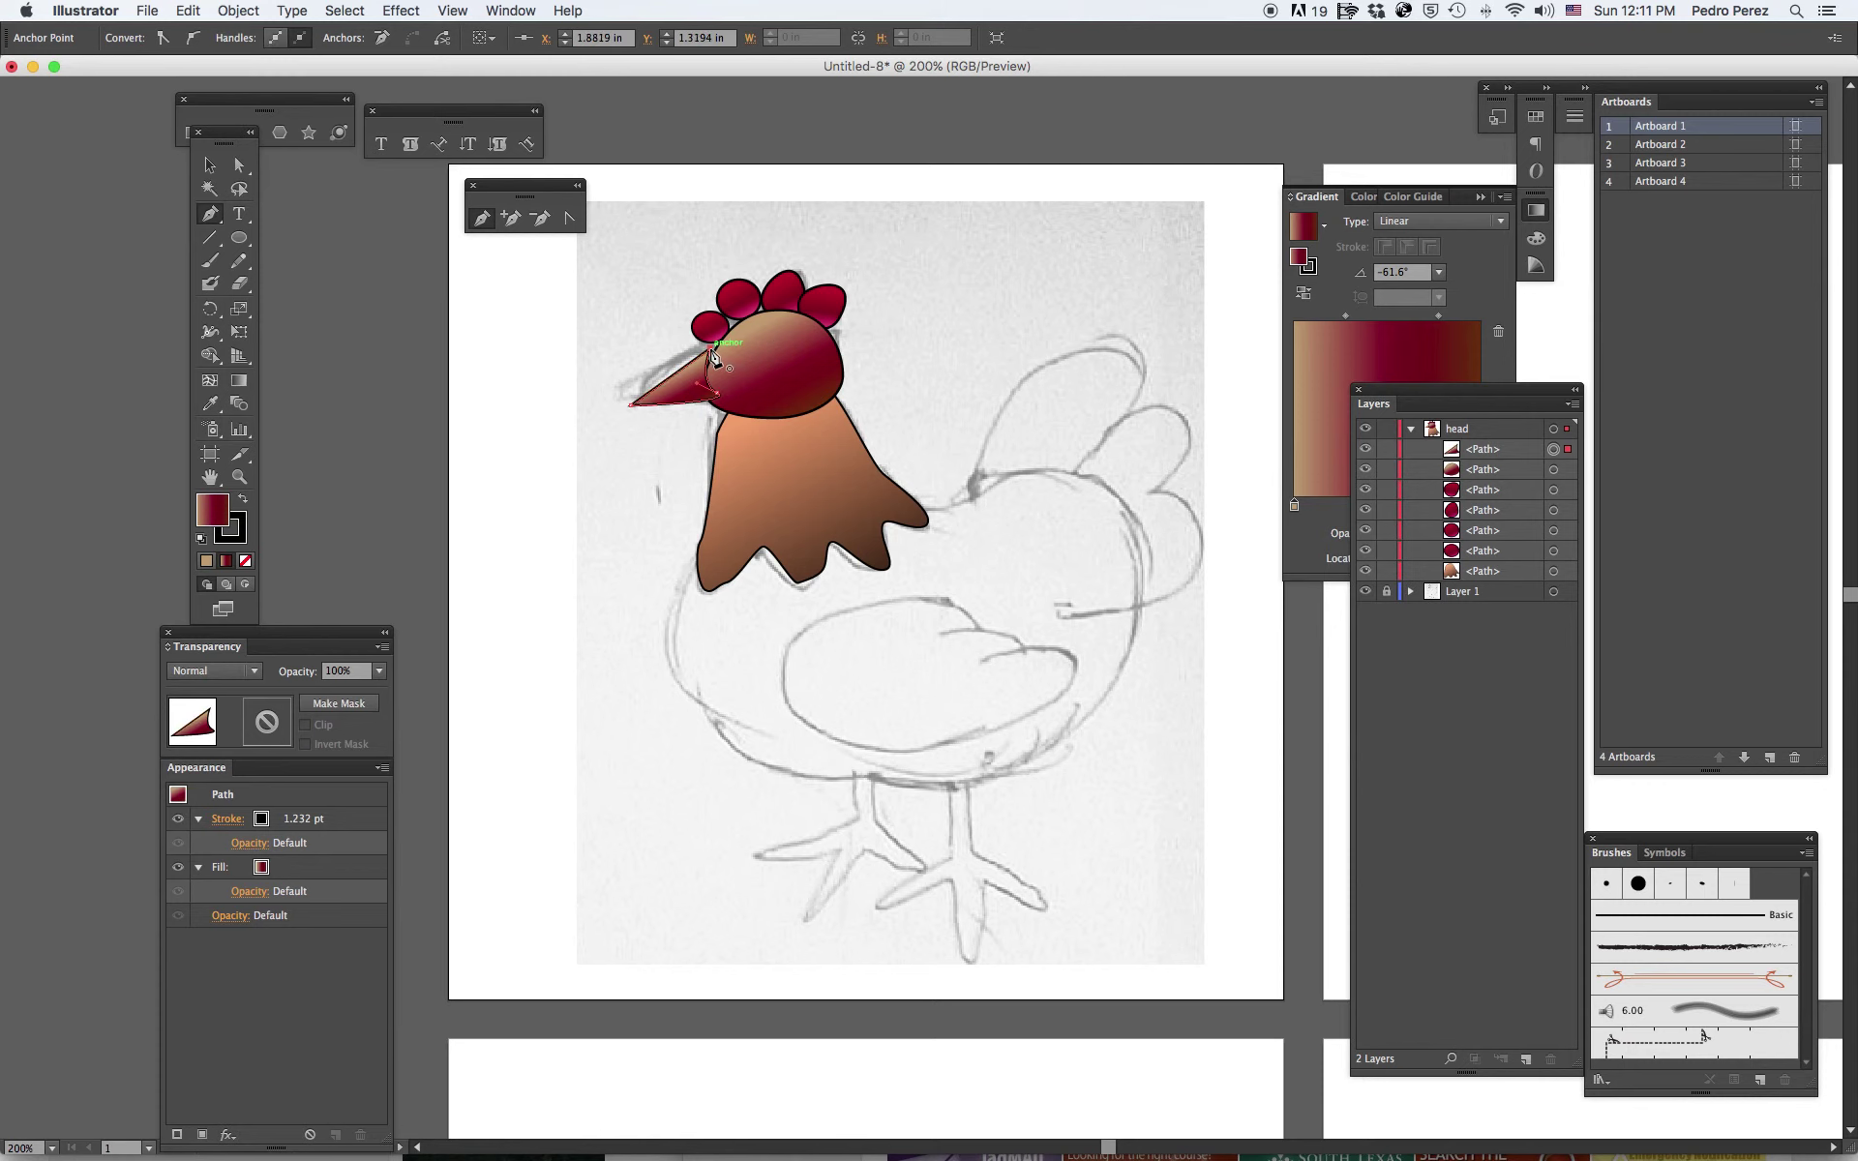
Set the beak's gradient stops to yellow, orange and orange swatches.
click(1337, 368)
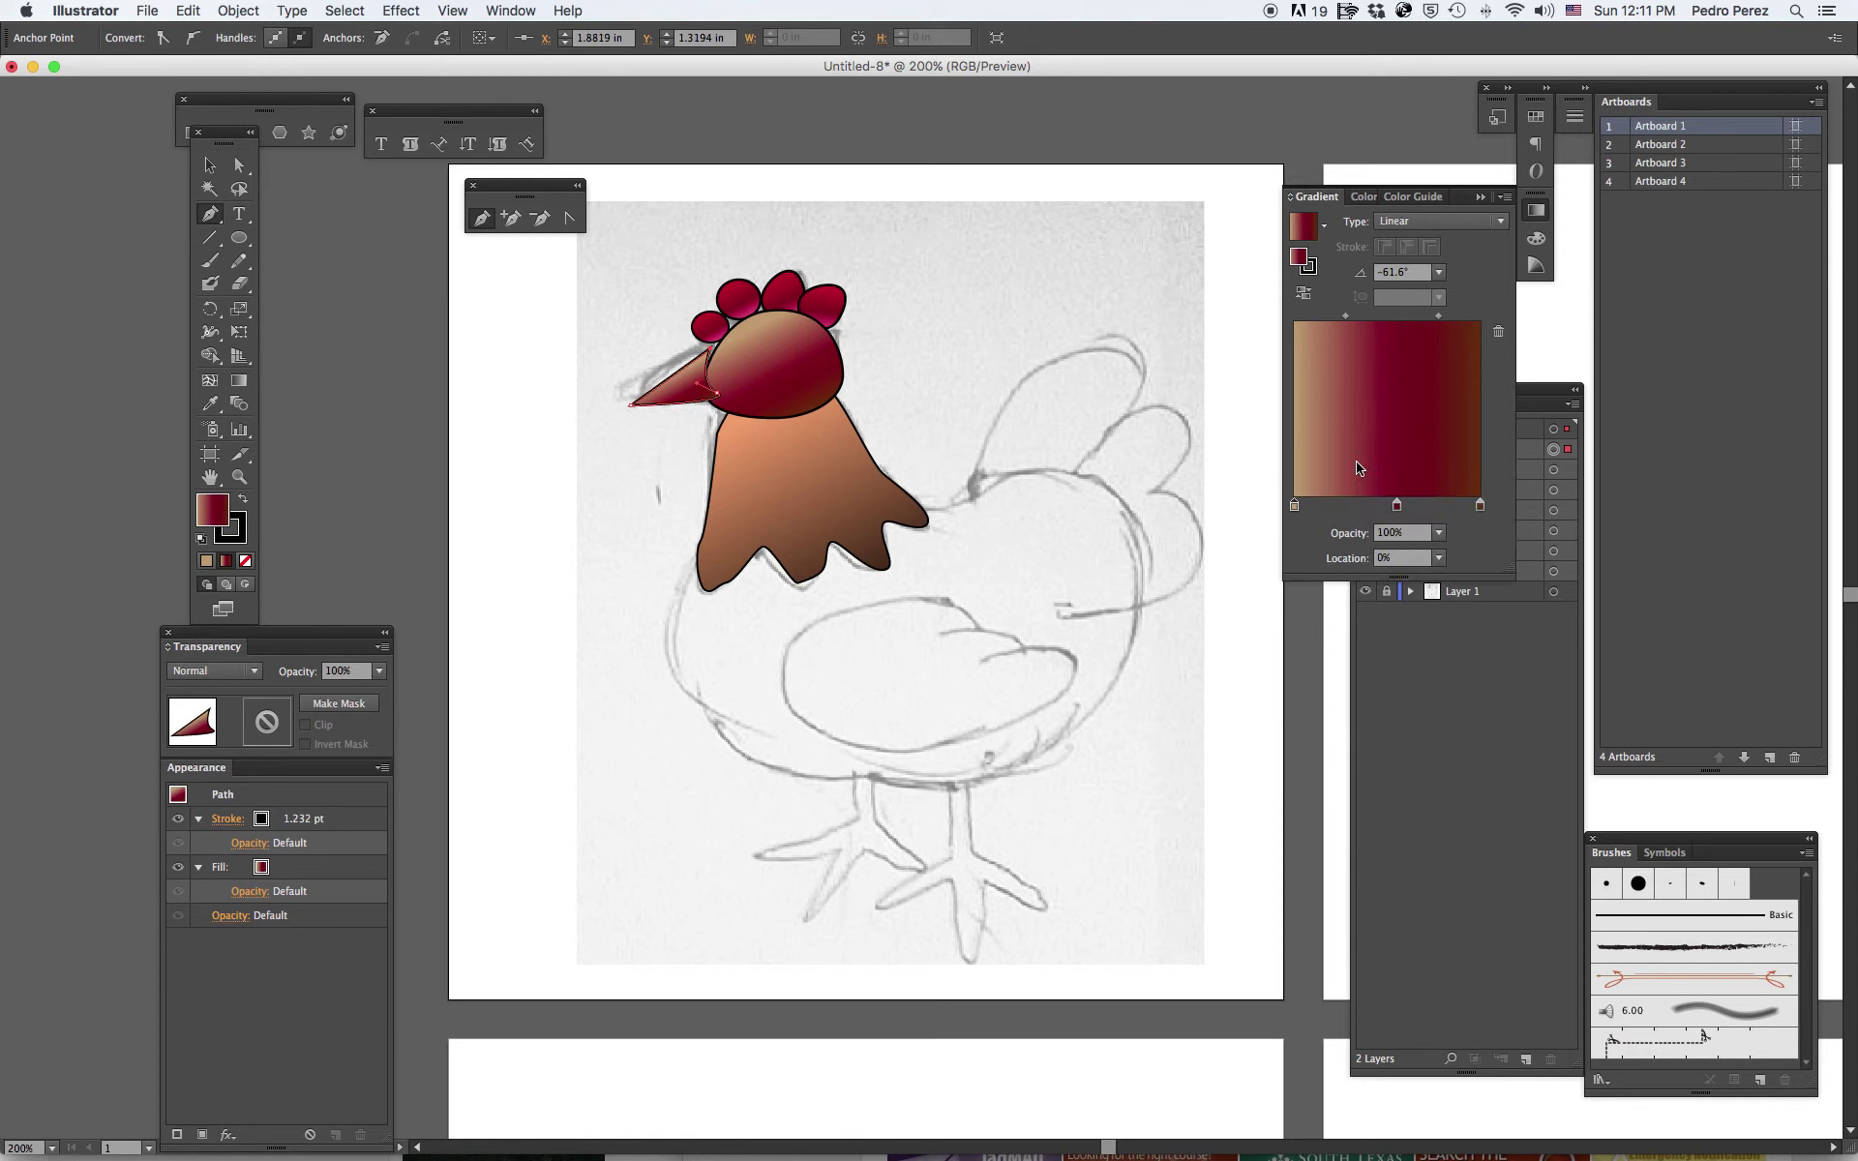
double_click(1295, 505)
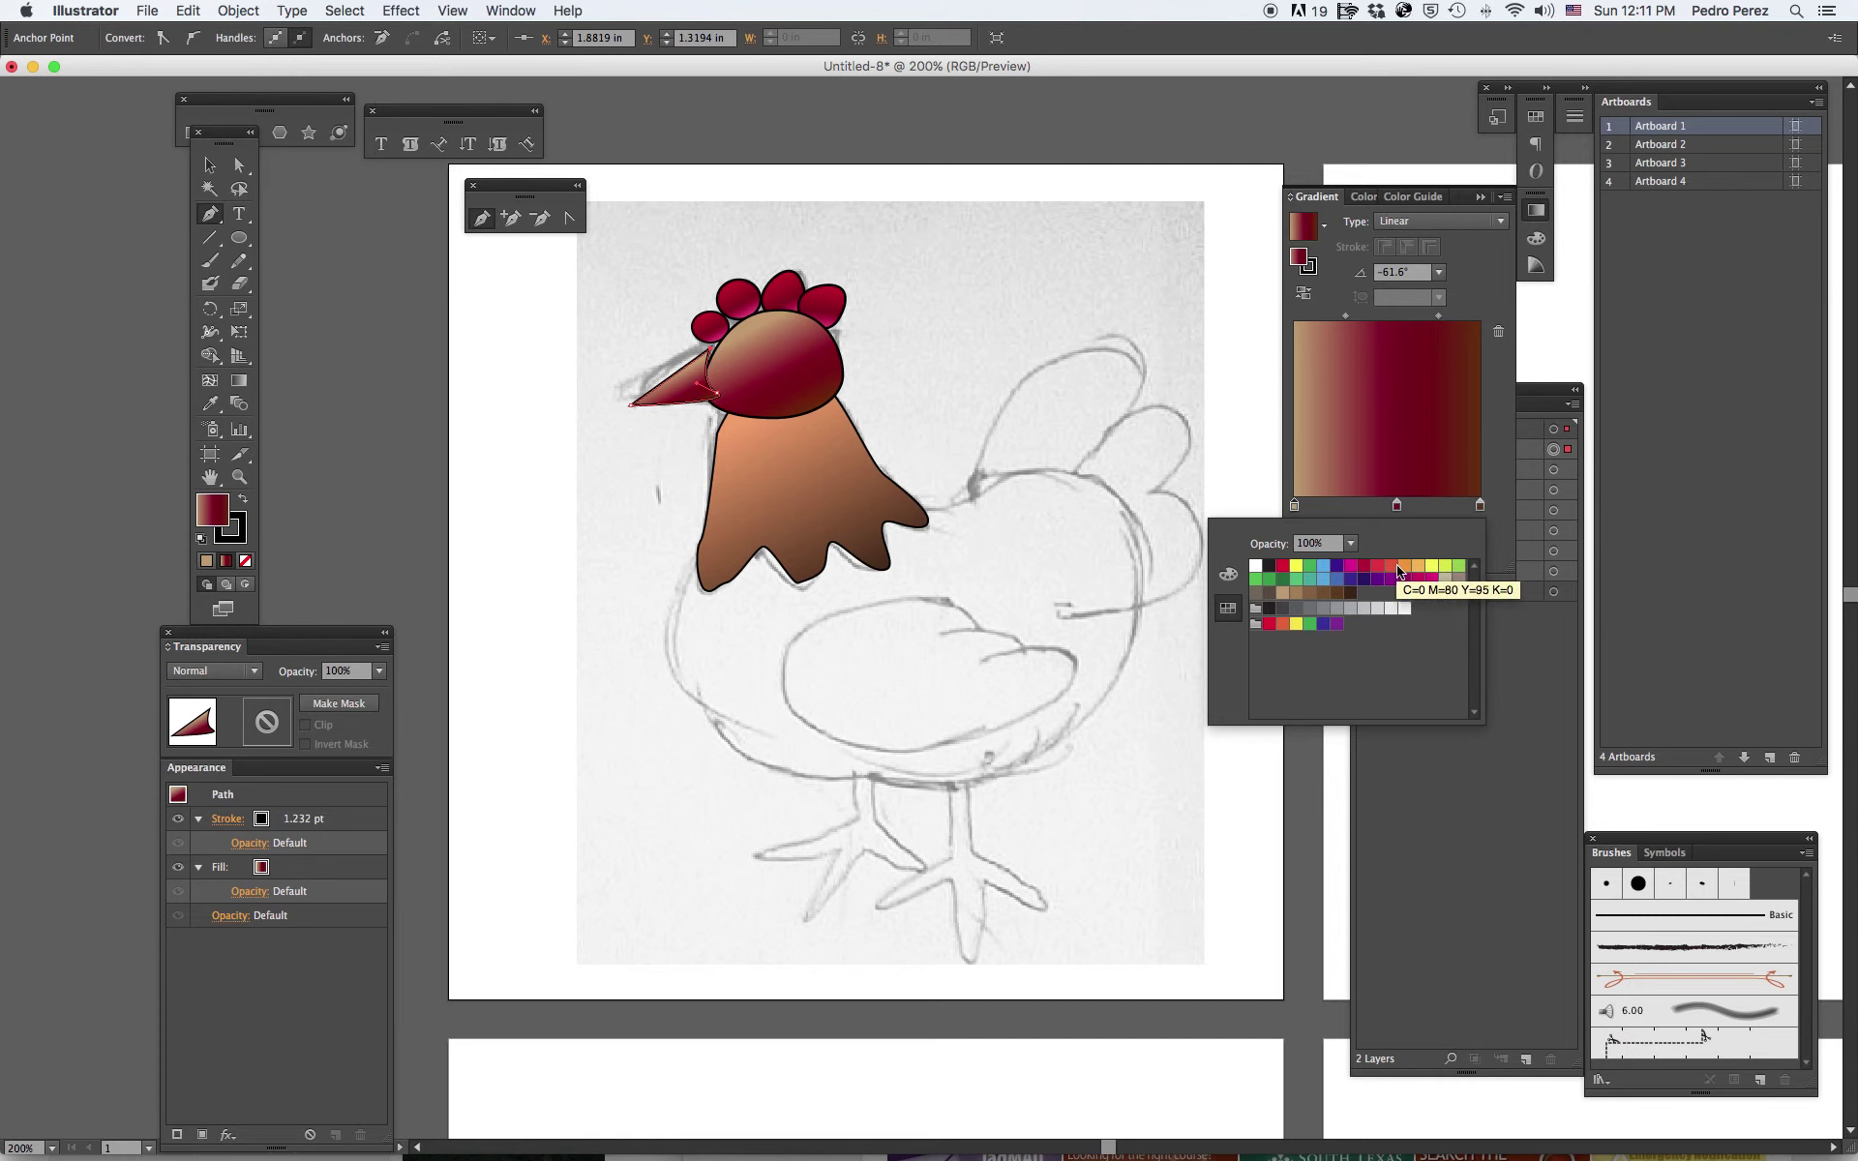
click(1433, 570)
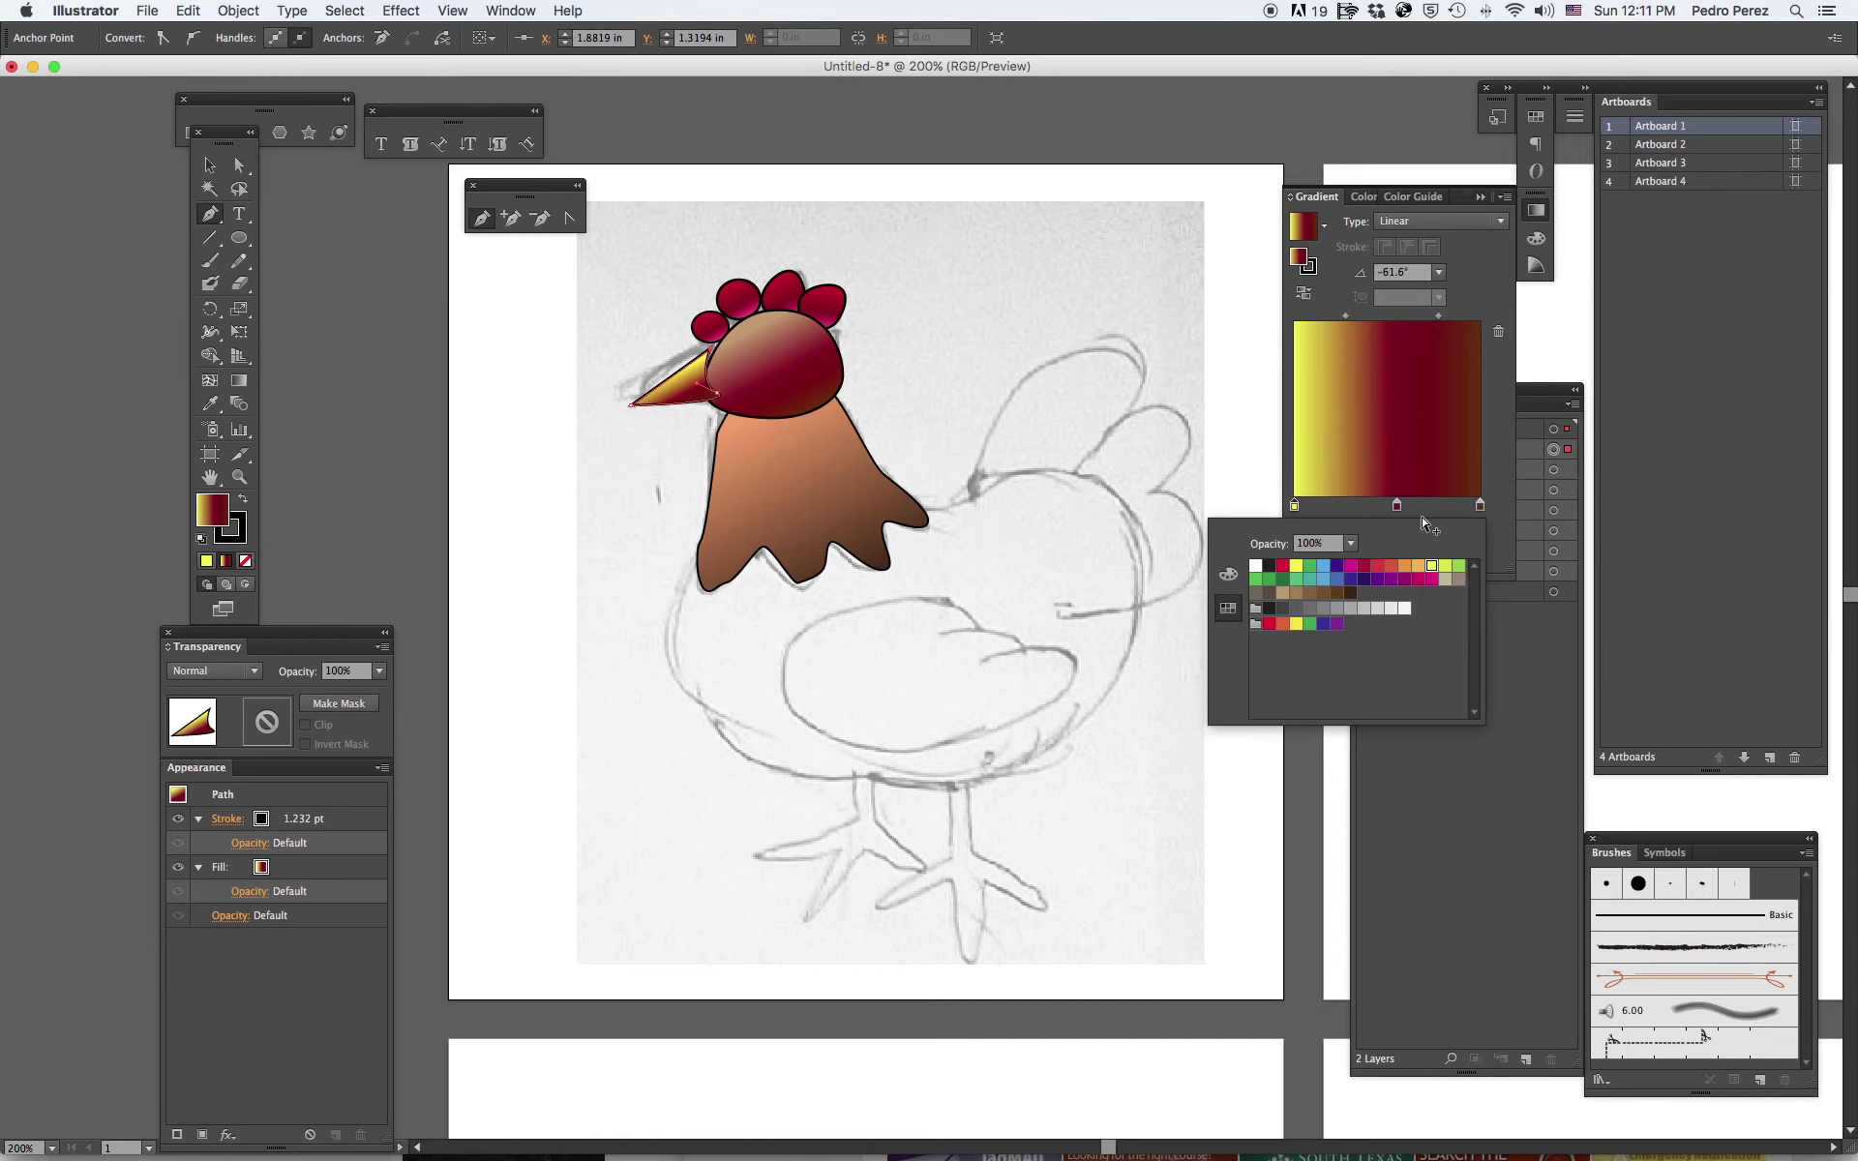
double_click(1396, 506)
click(1406, 567)
double_click(1480, 506)
click(1417, 573)
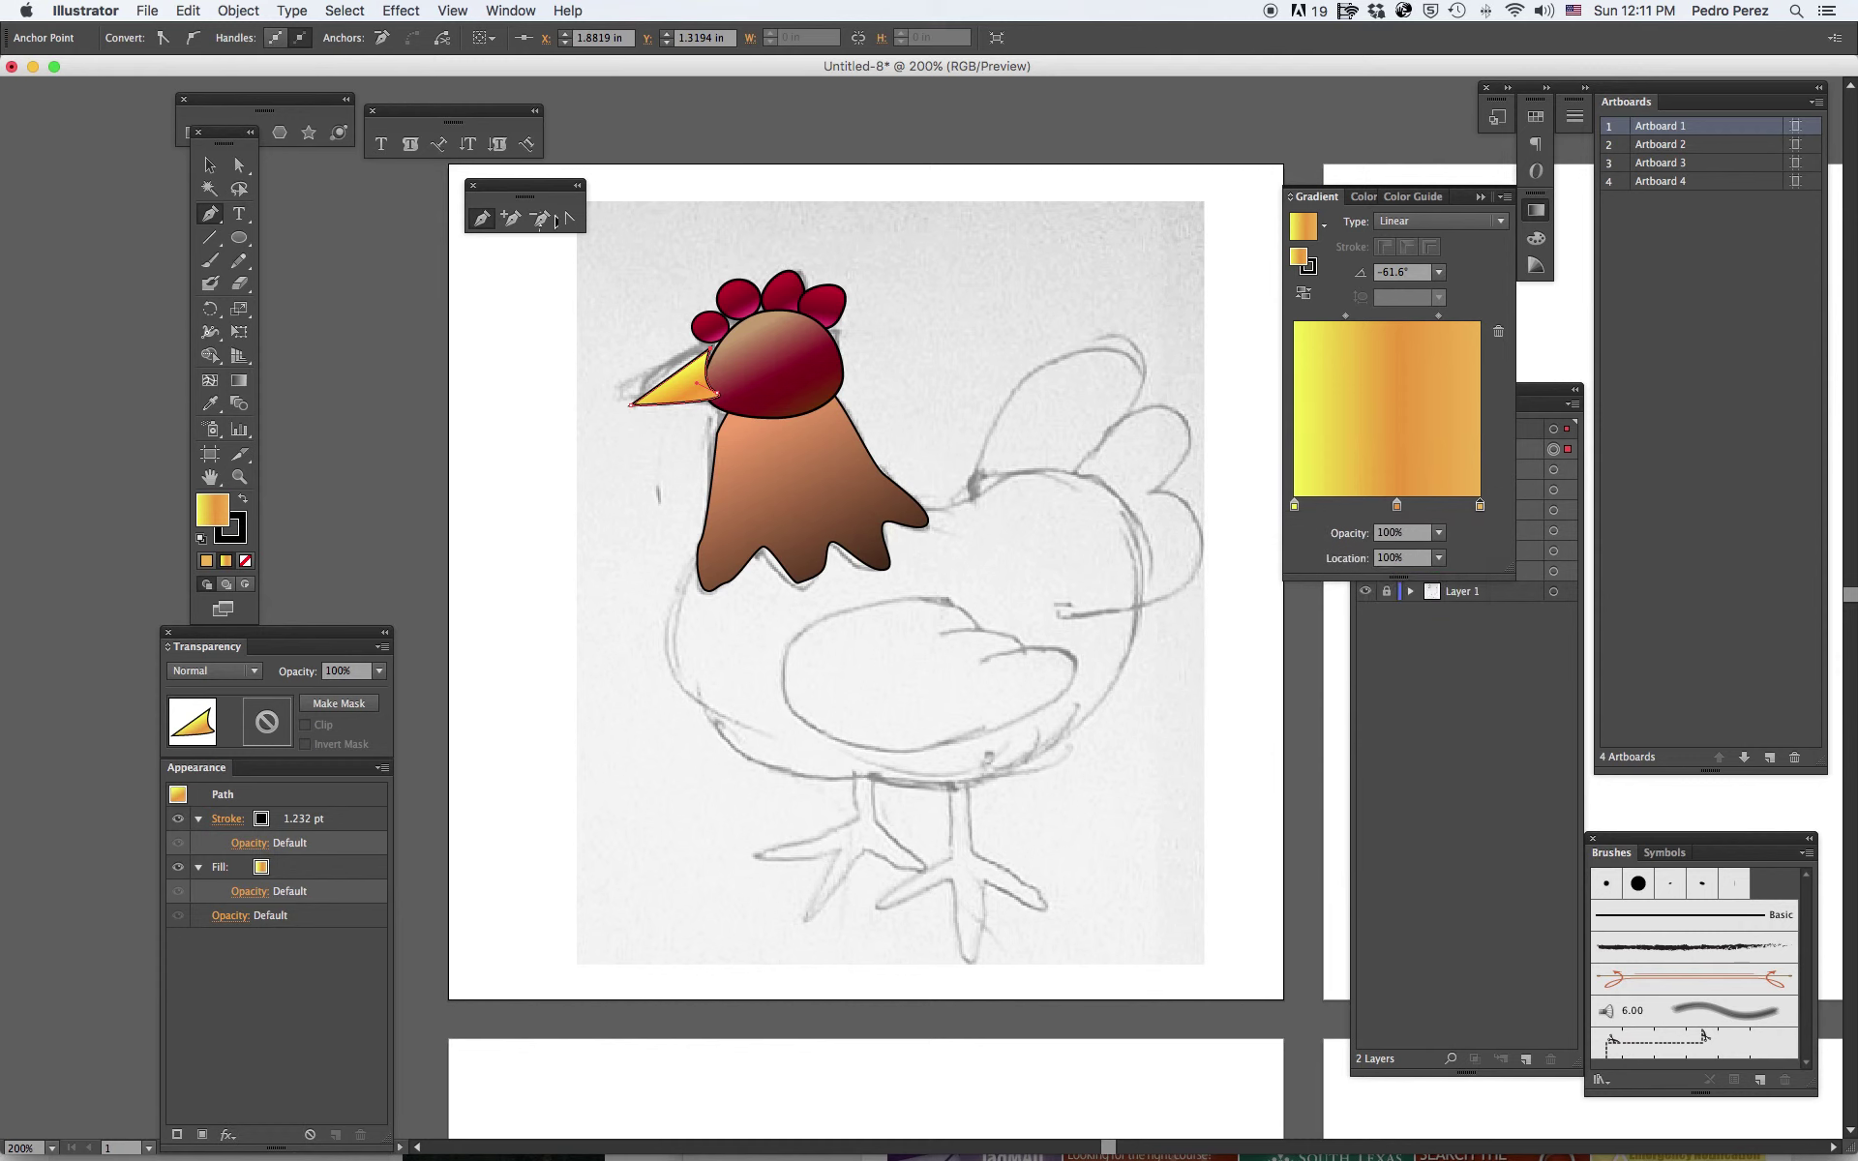
click(947, 299)
Zoom in on the rooster's head and delete the stray straight line.
click(694, 380)
click(238, 477)
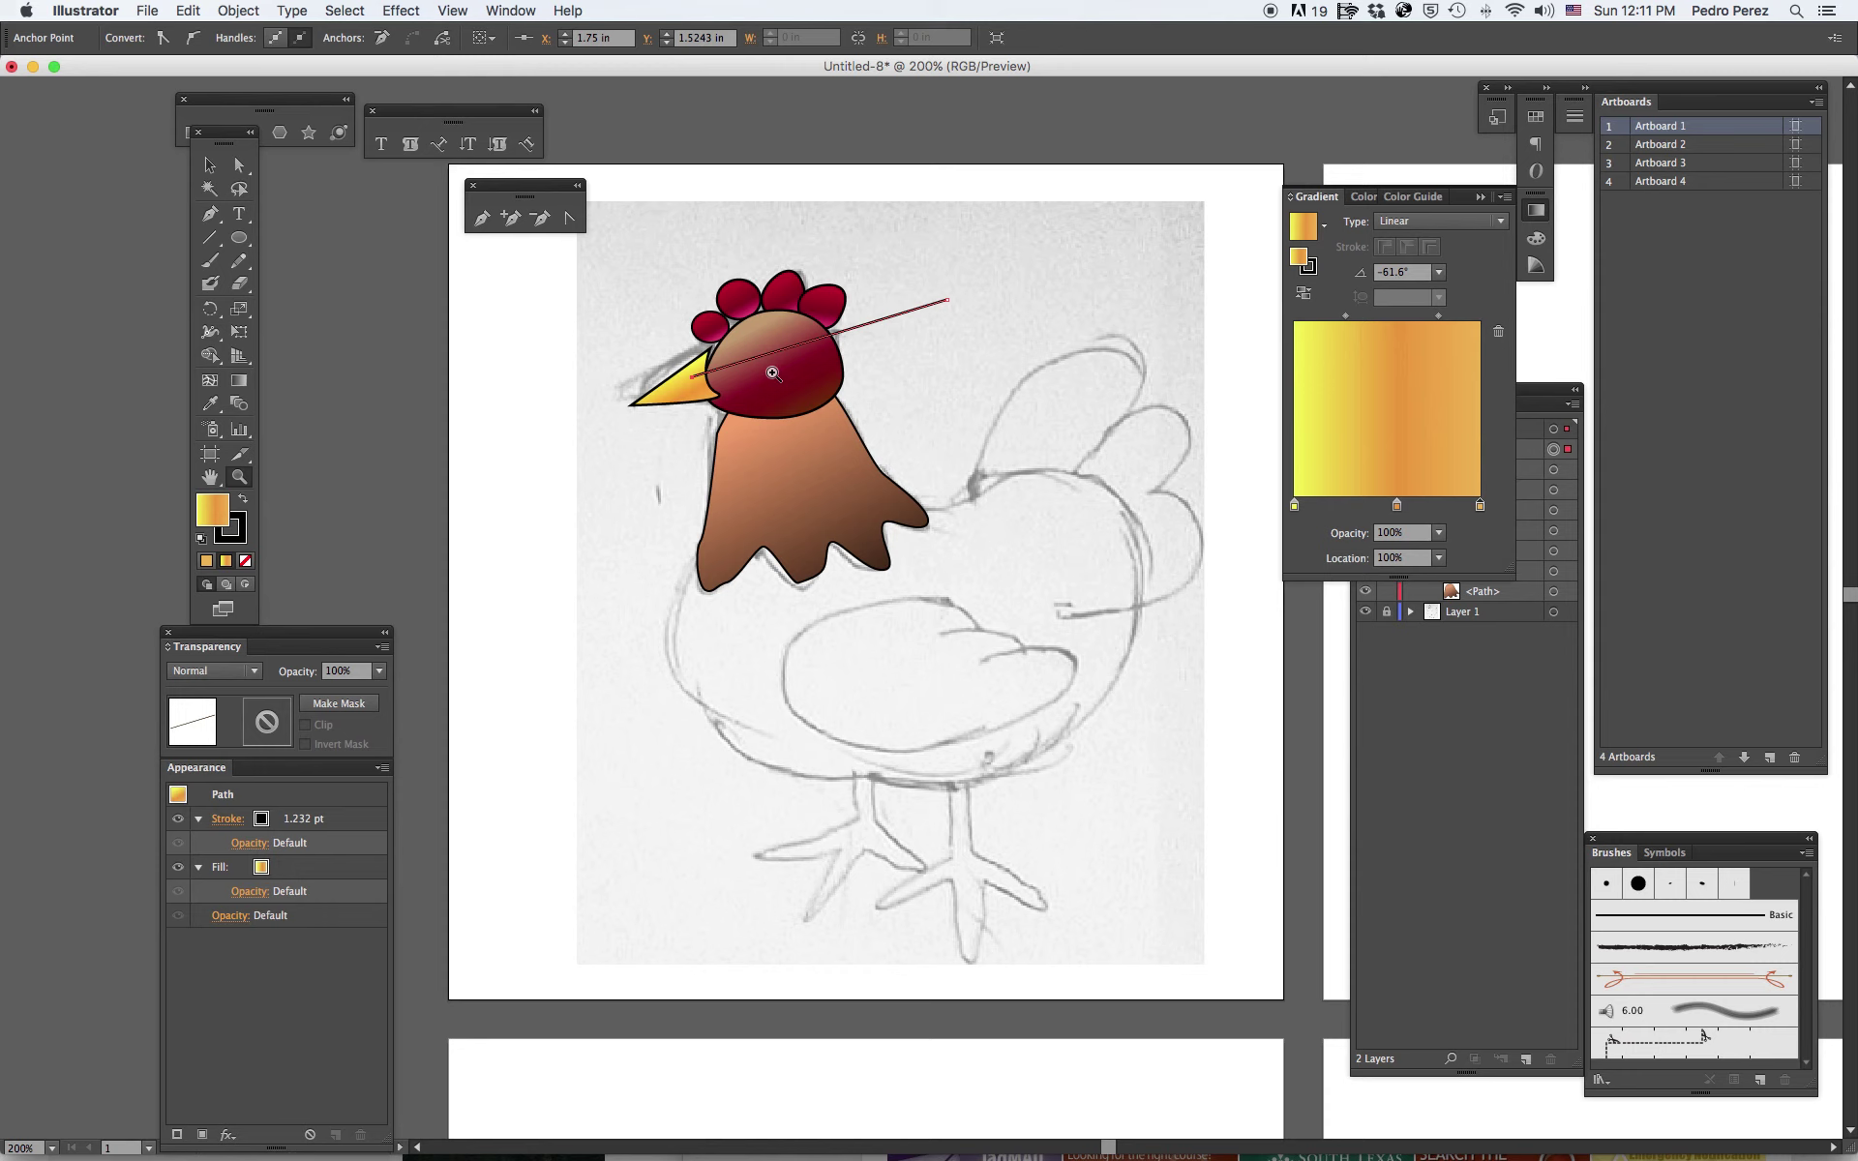
click(772, 372)
click(944, 637)
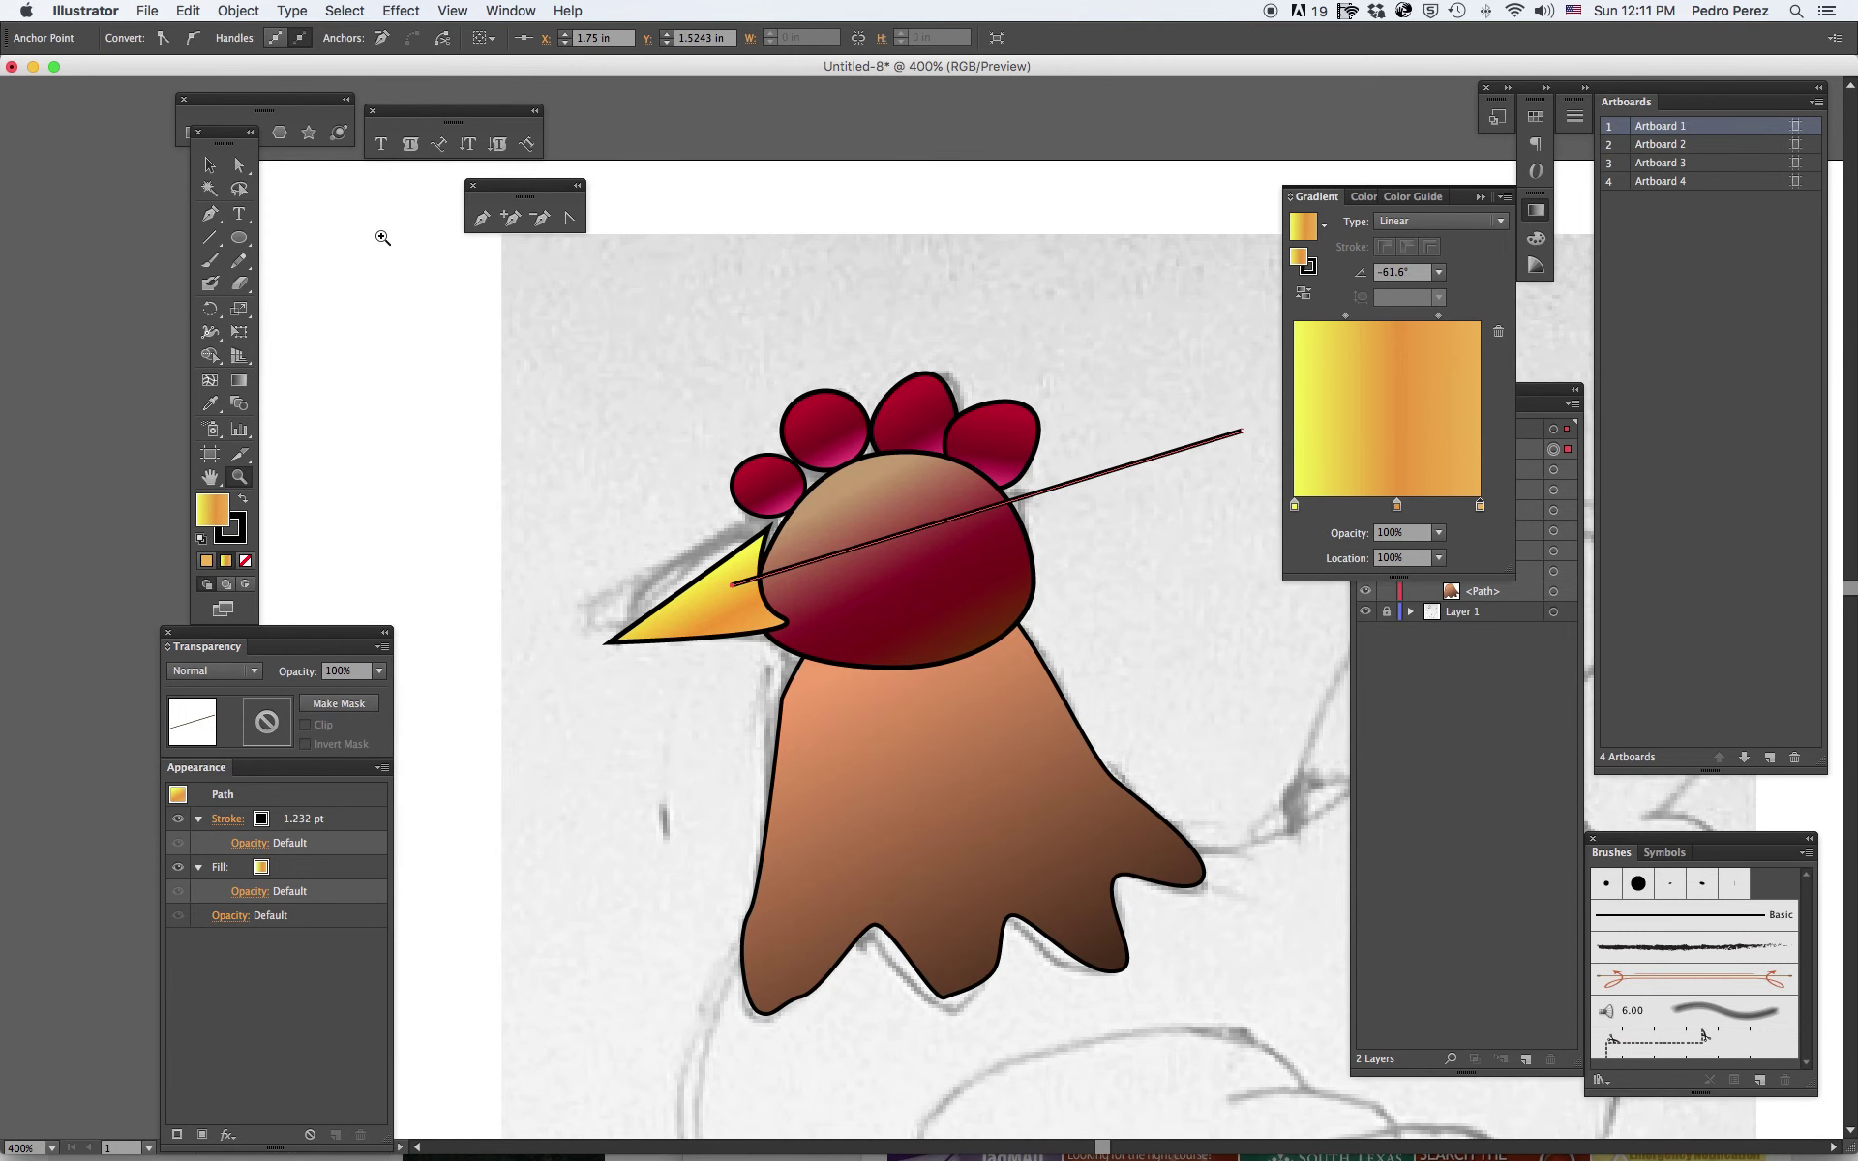
click(210, 166)
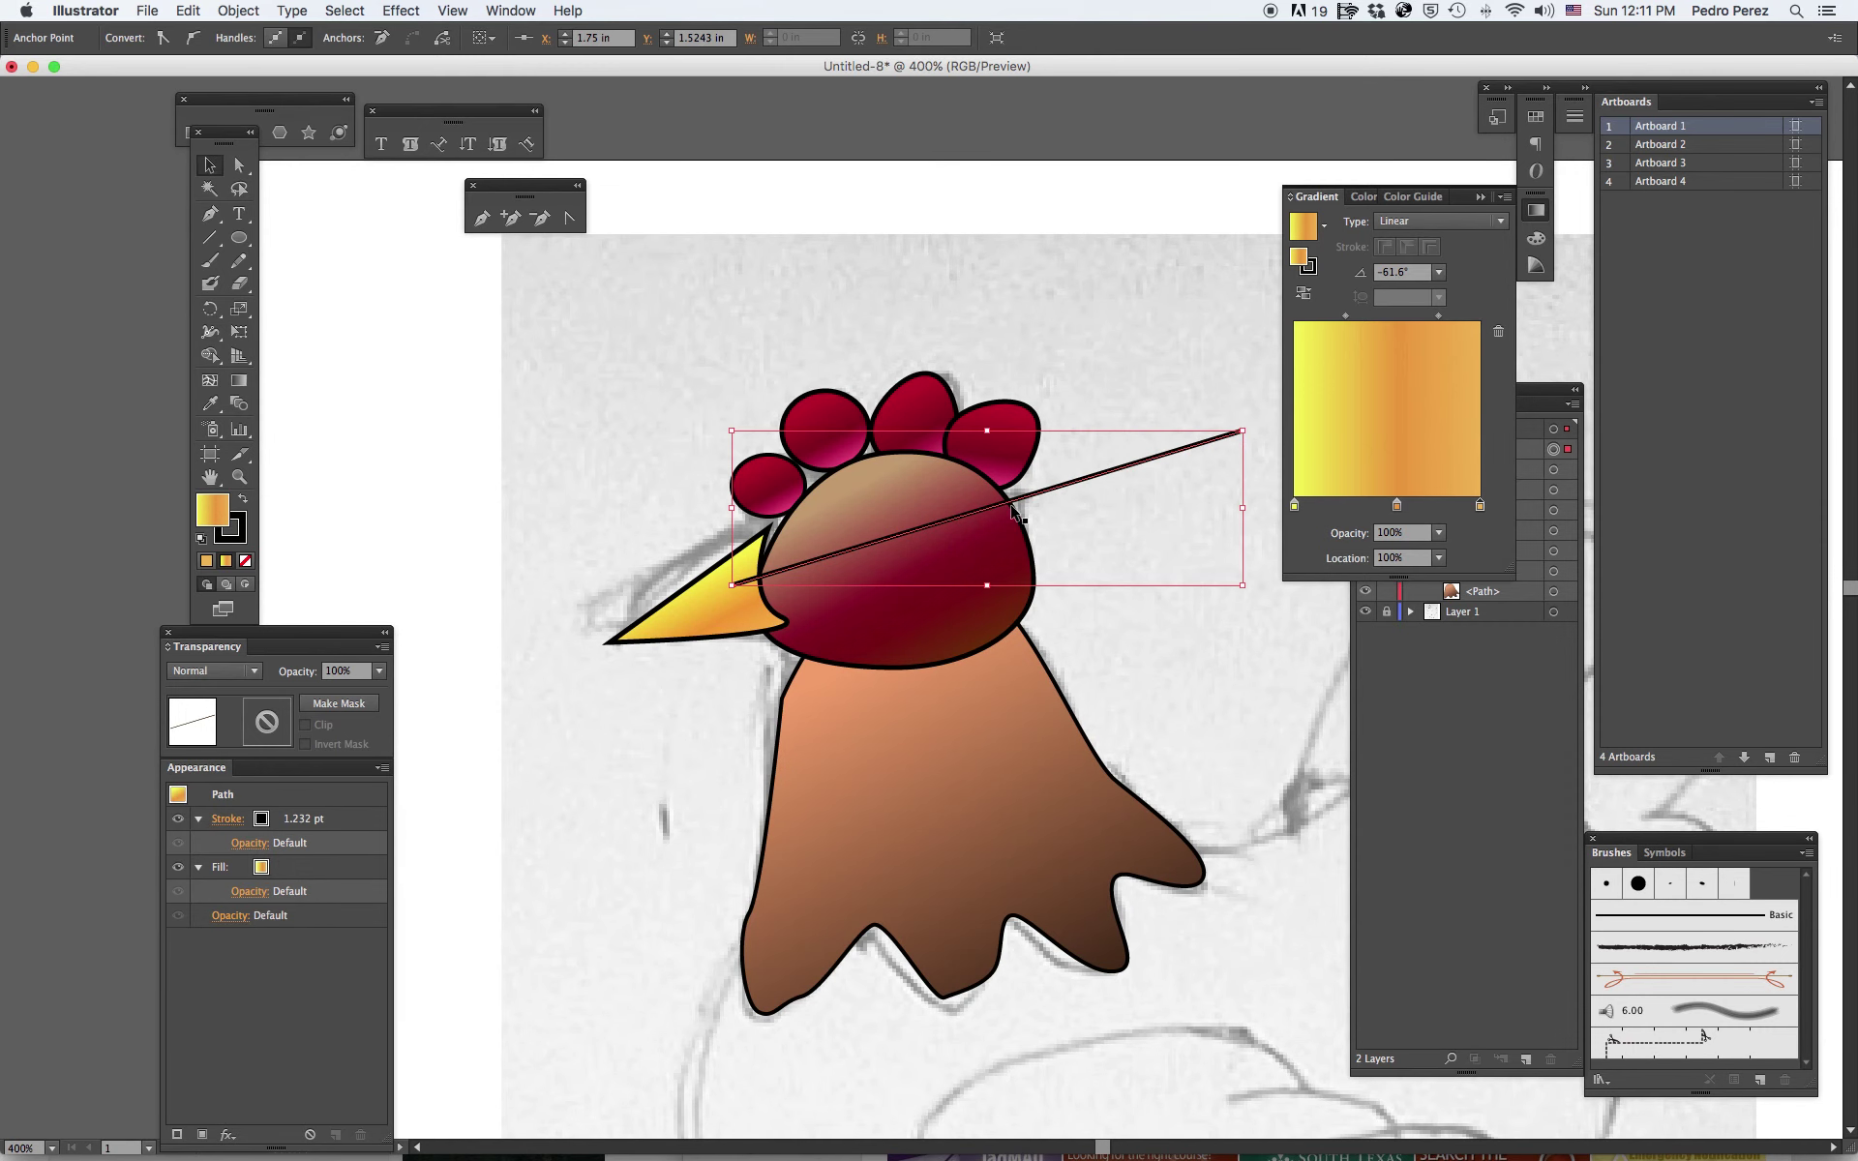
key(Delete)
Nudge the beak's top anchor right and bend its lower curve downward.
click(730, 576)
click(239, 166)
click(769, 529)
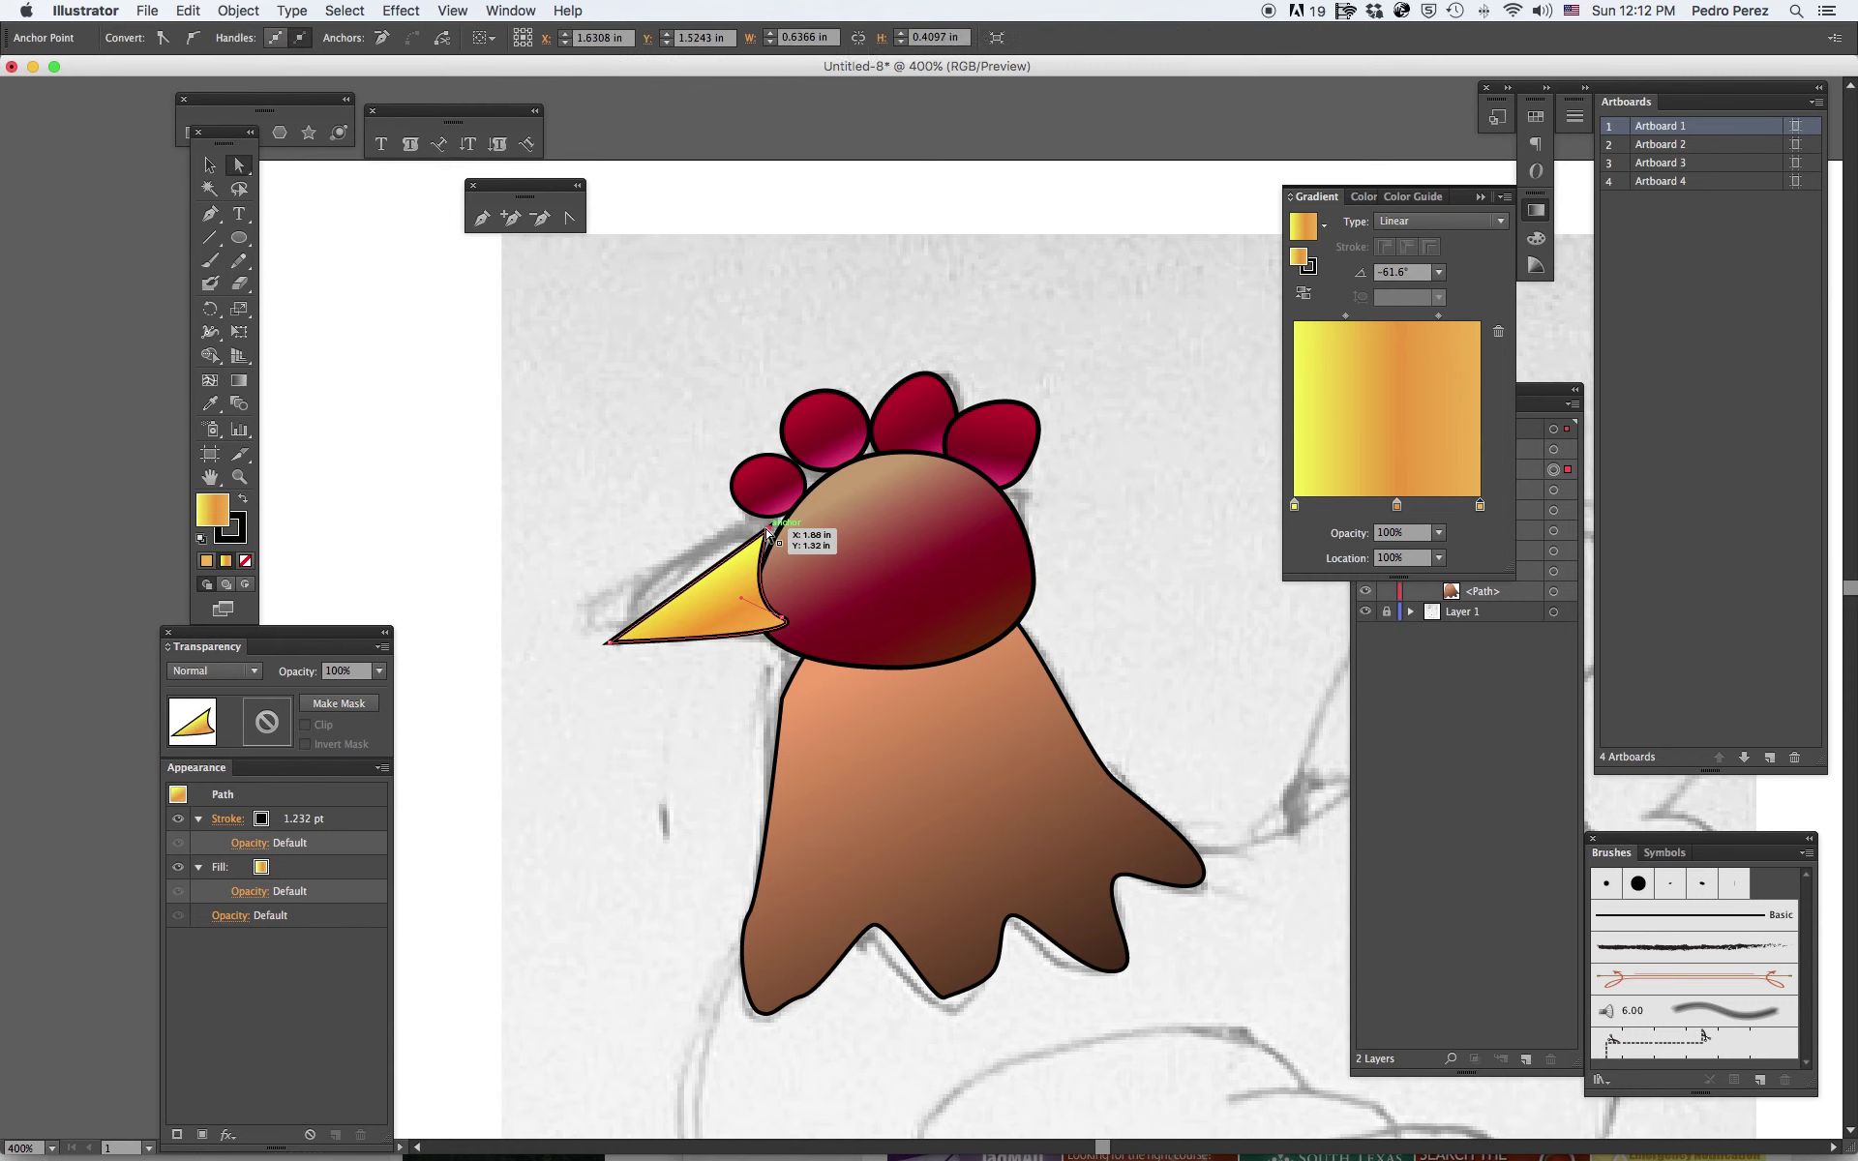
drag(769, 529, 783, 531)
click(786, 619)
drag(792, 627, 795, 631)
key(ctrl+z)
click(825, 639)
drag(825, 639, 829, 673)
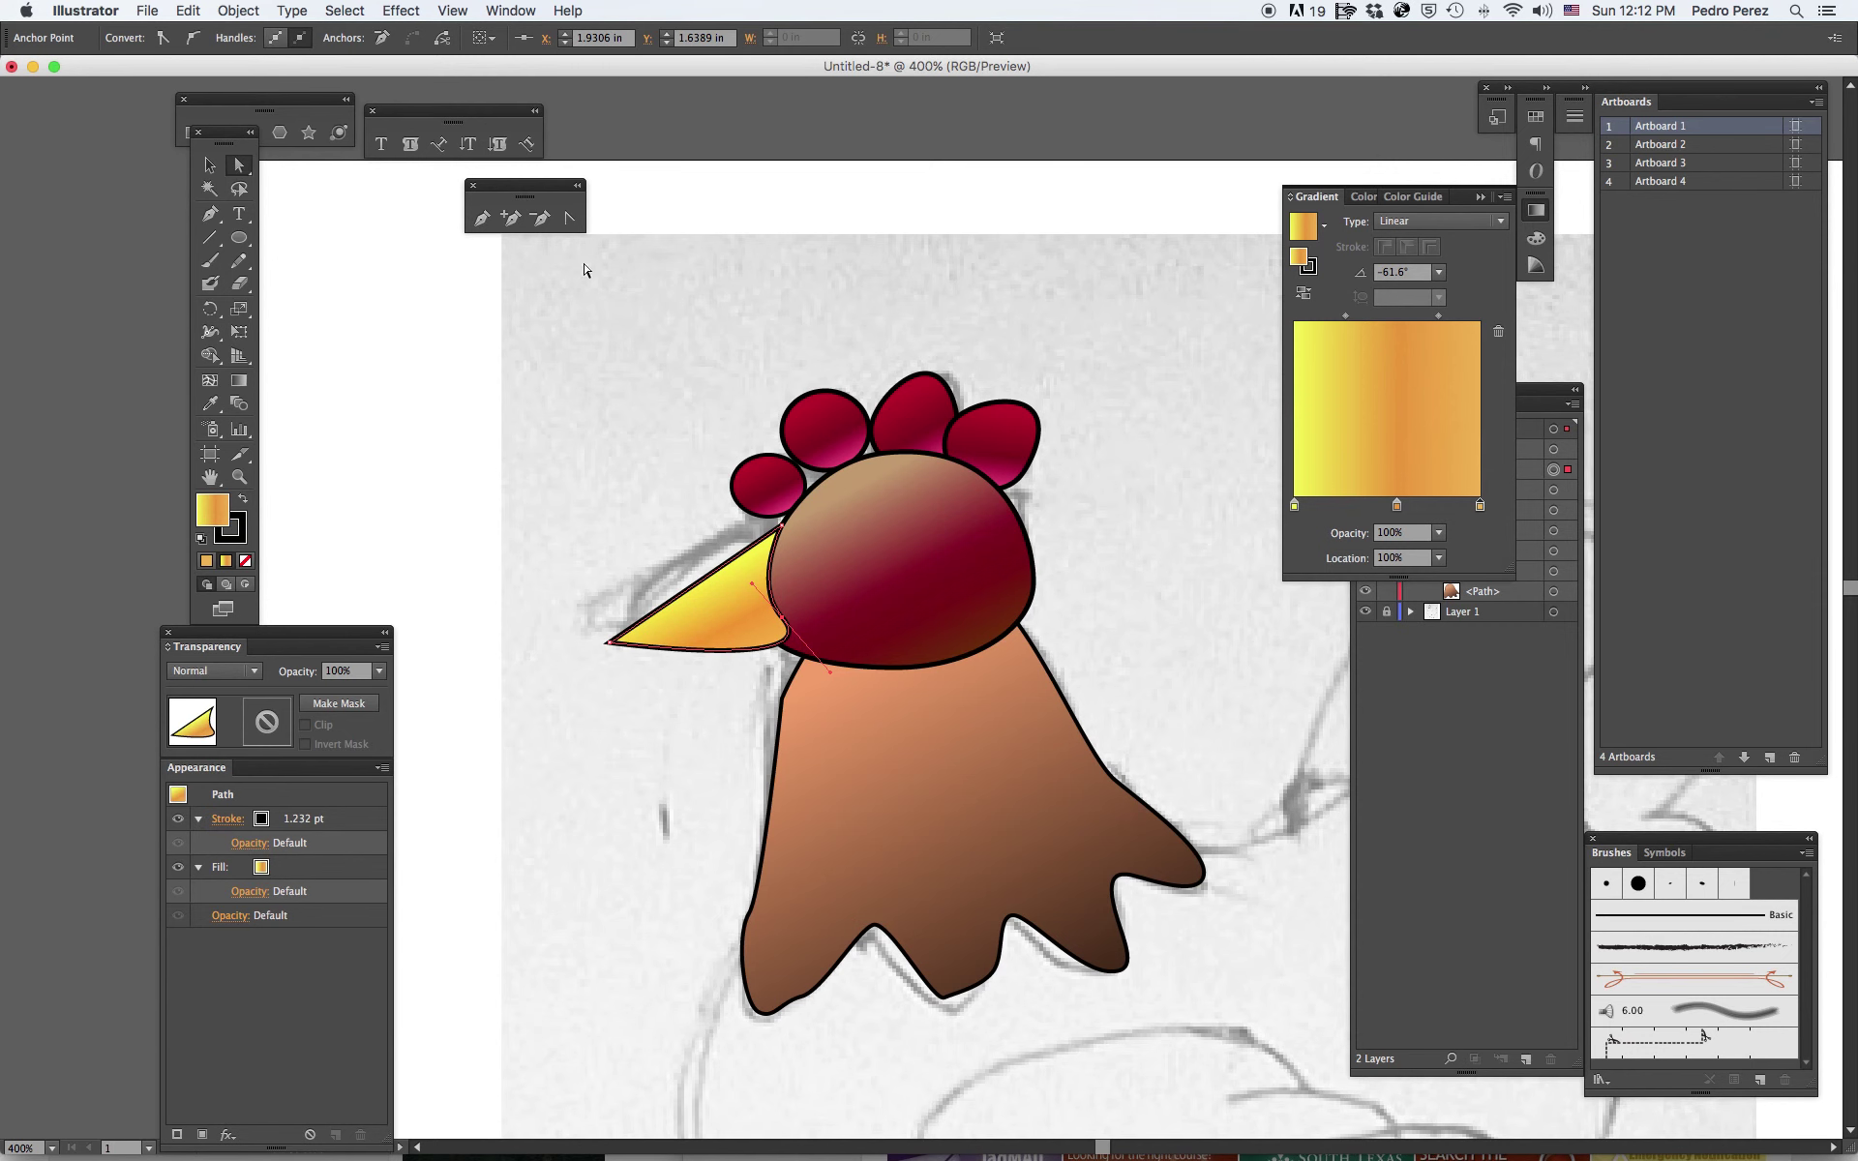
Convert the beak's right anchor to curve its edge and add an anchor on the lower edge.
click(568, 218)
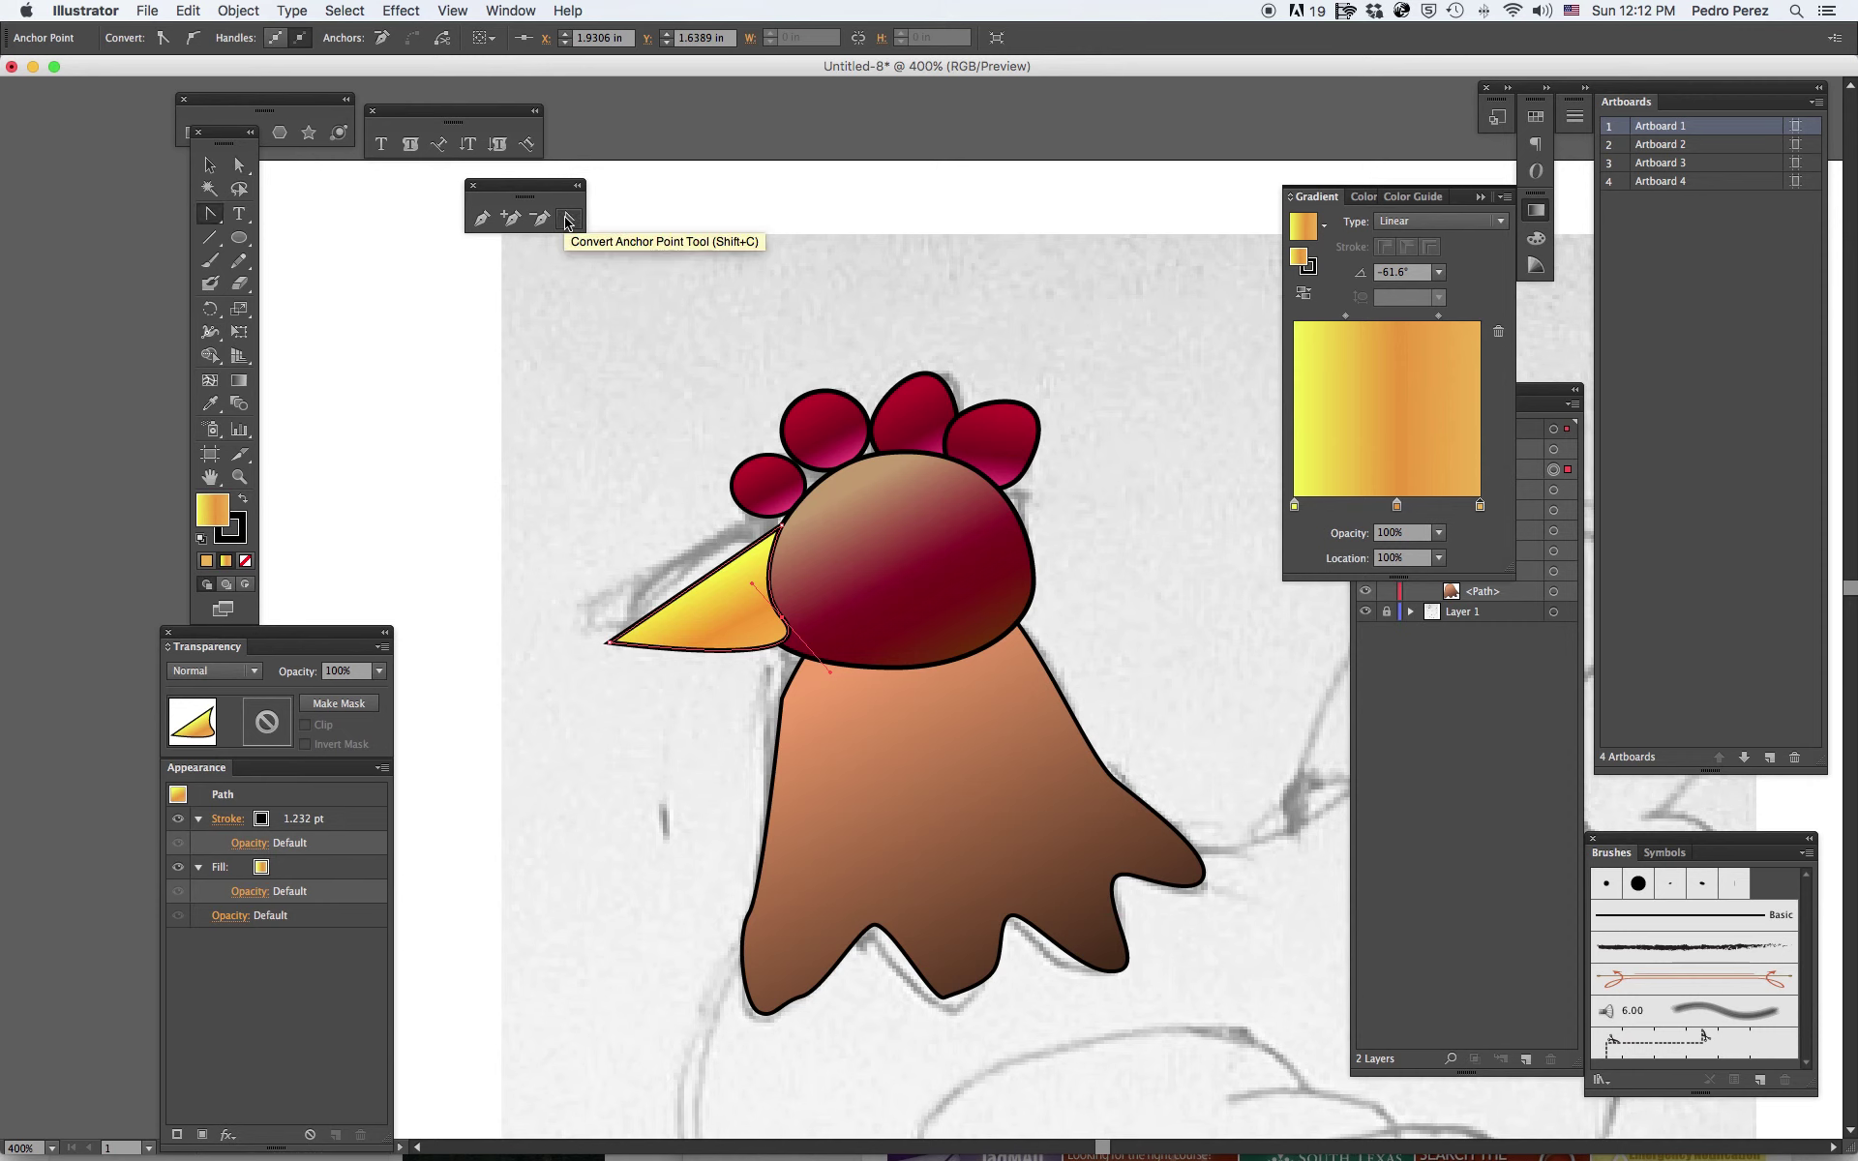
click(783, 618)
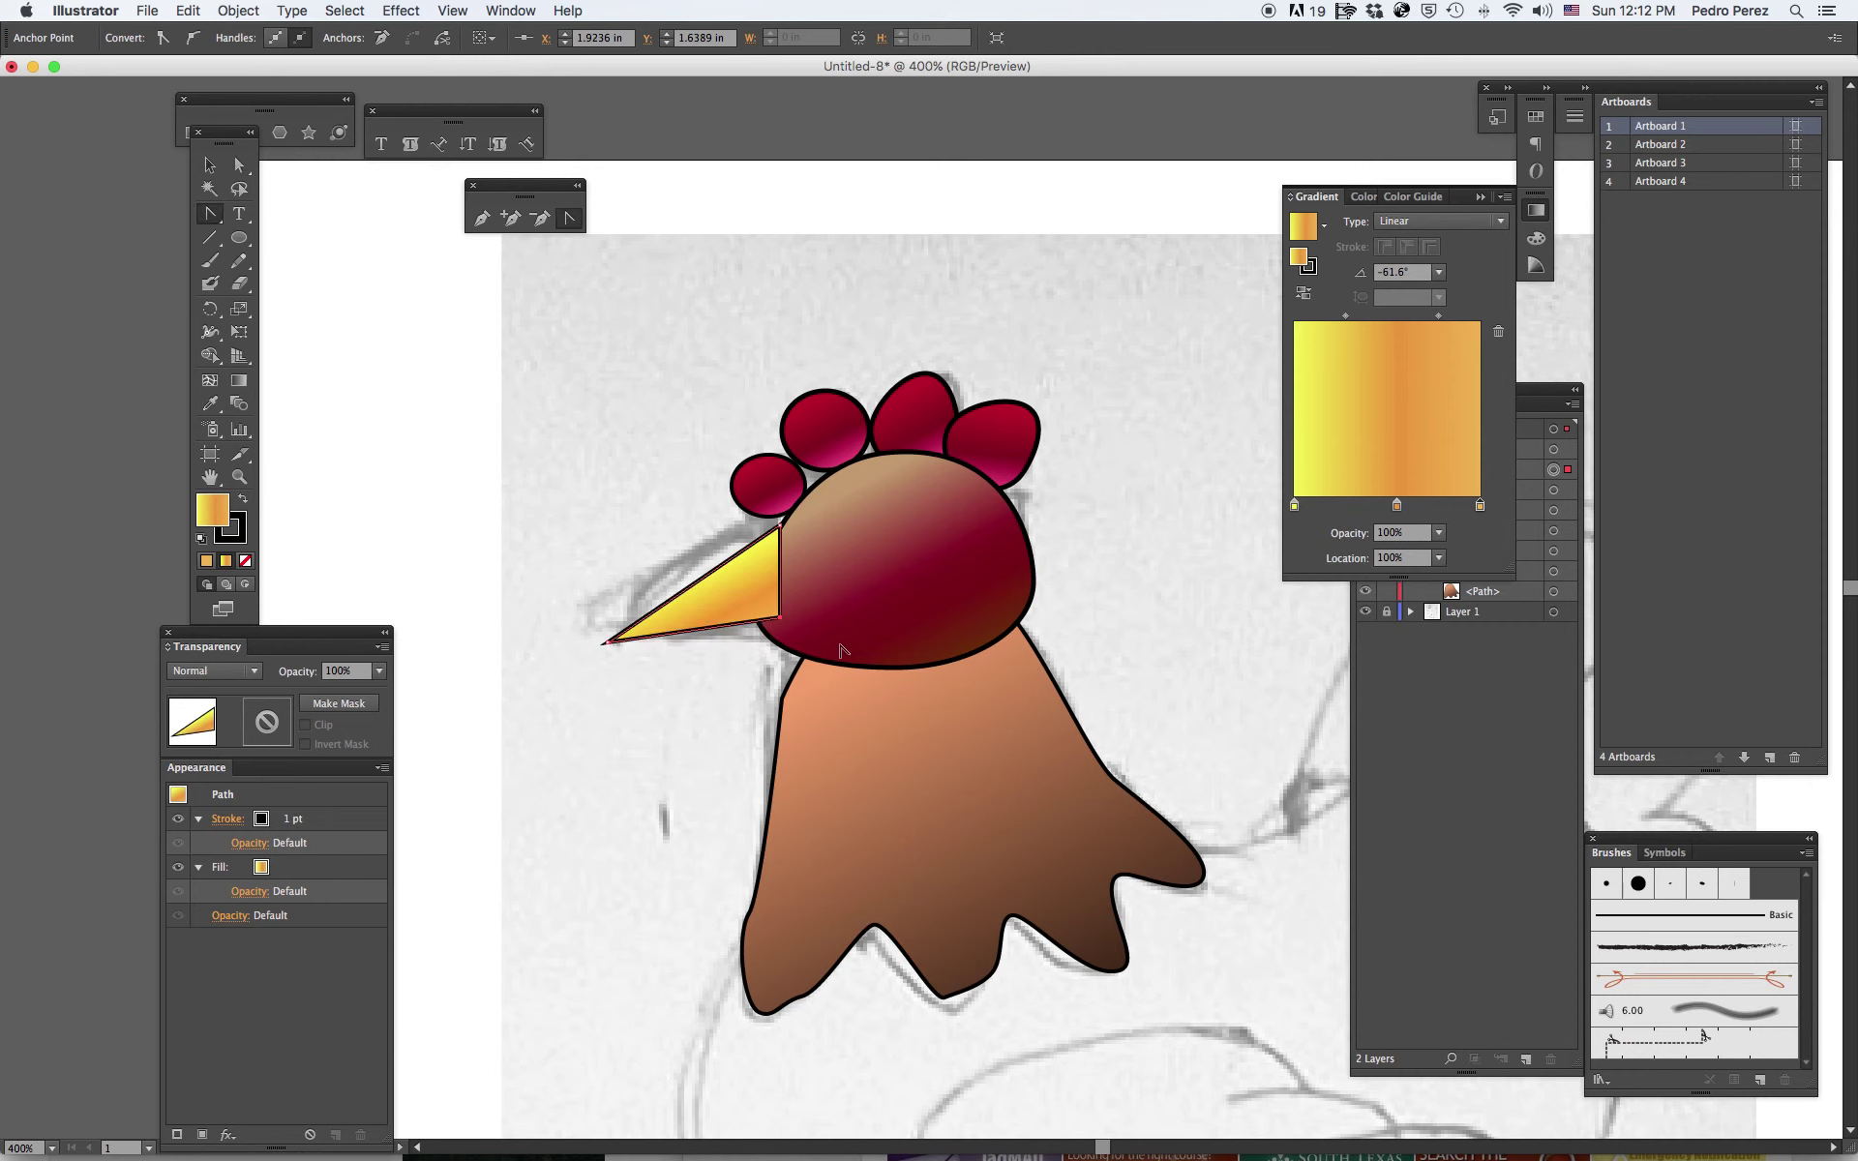
drag(780, 616, 830, 671)
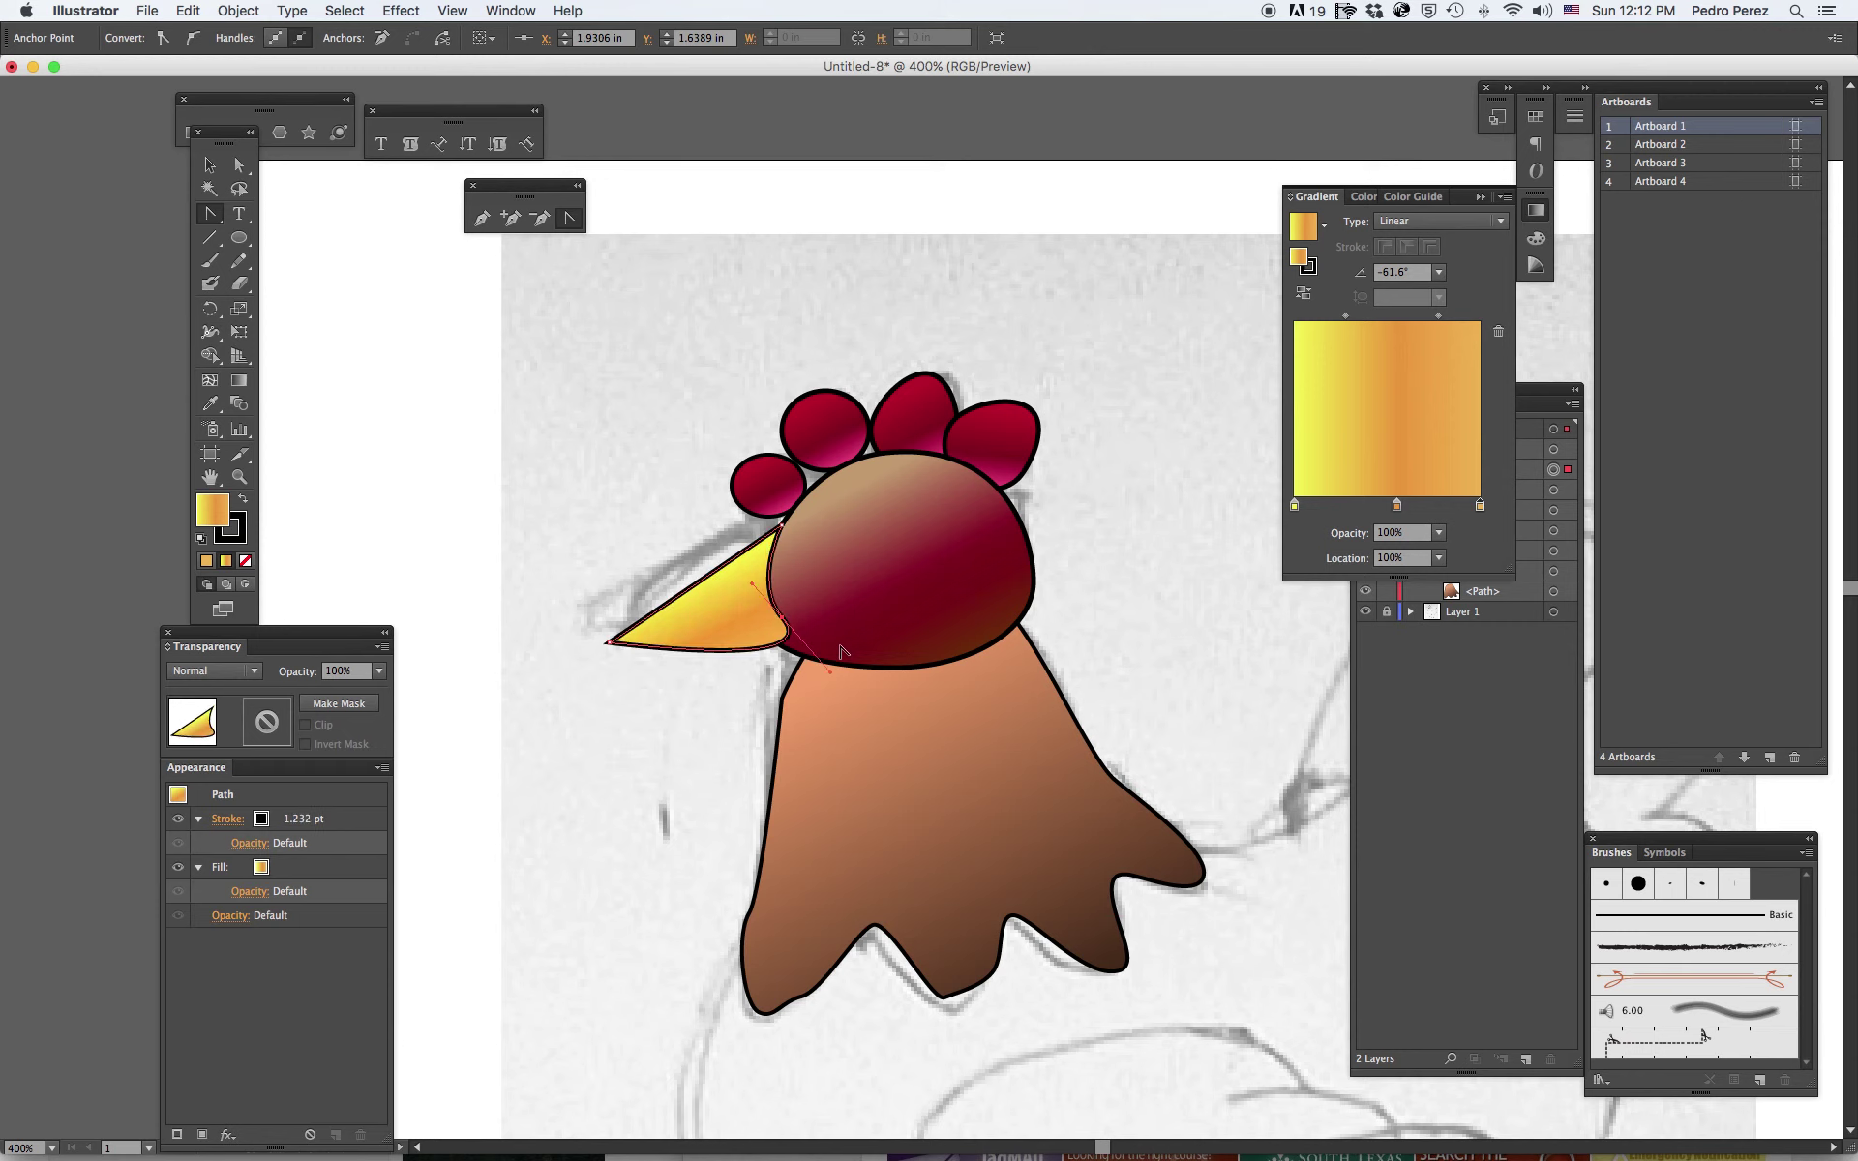
click(511, 217)
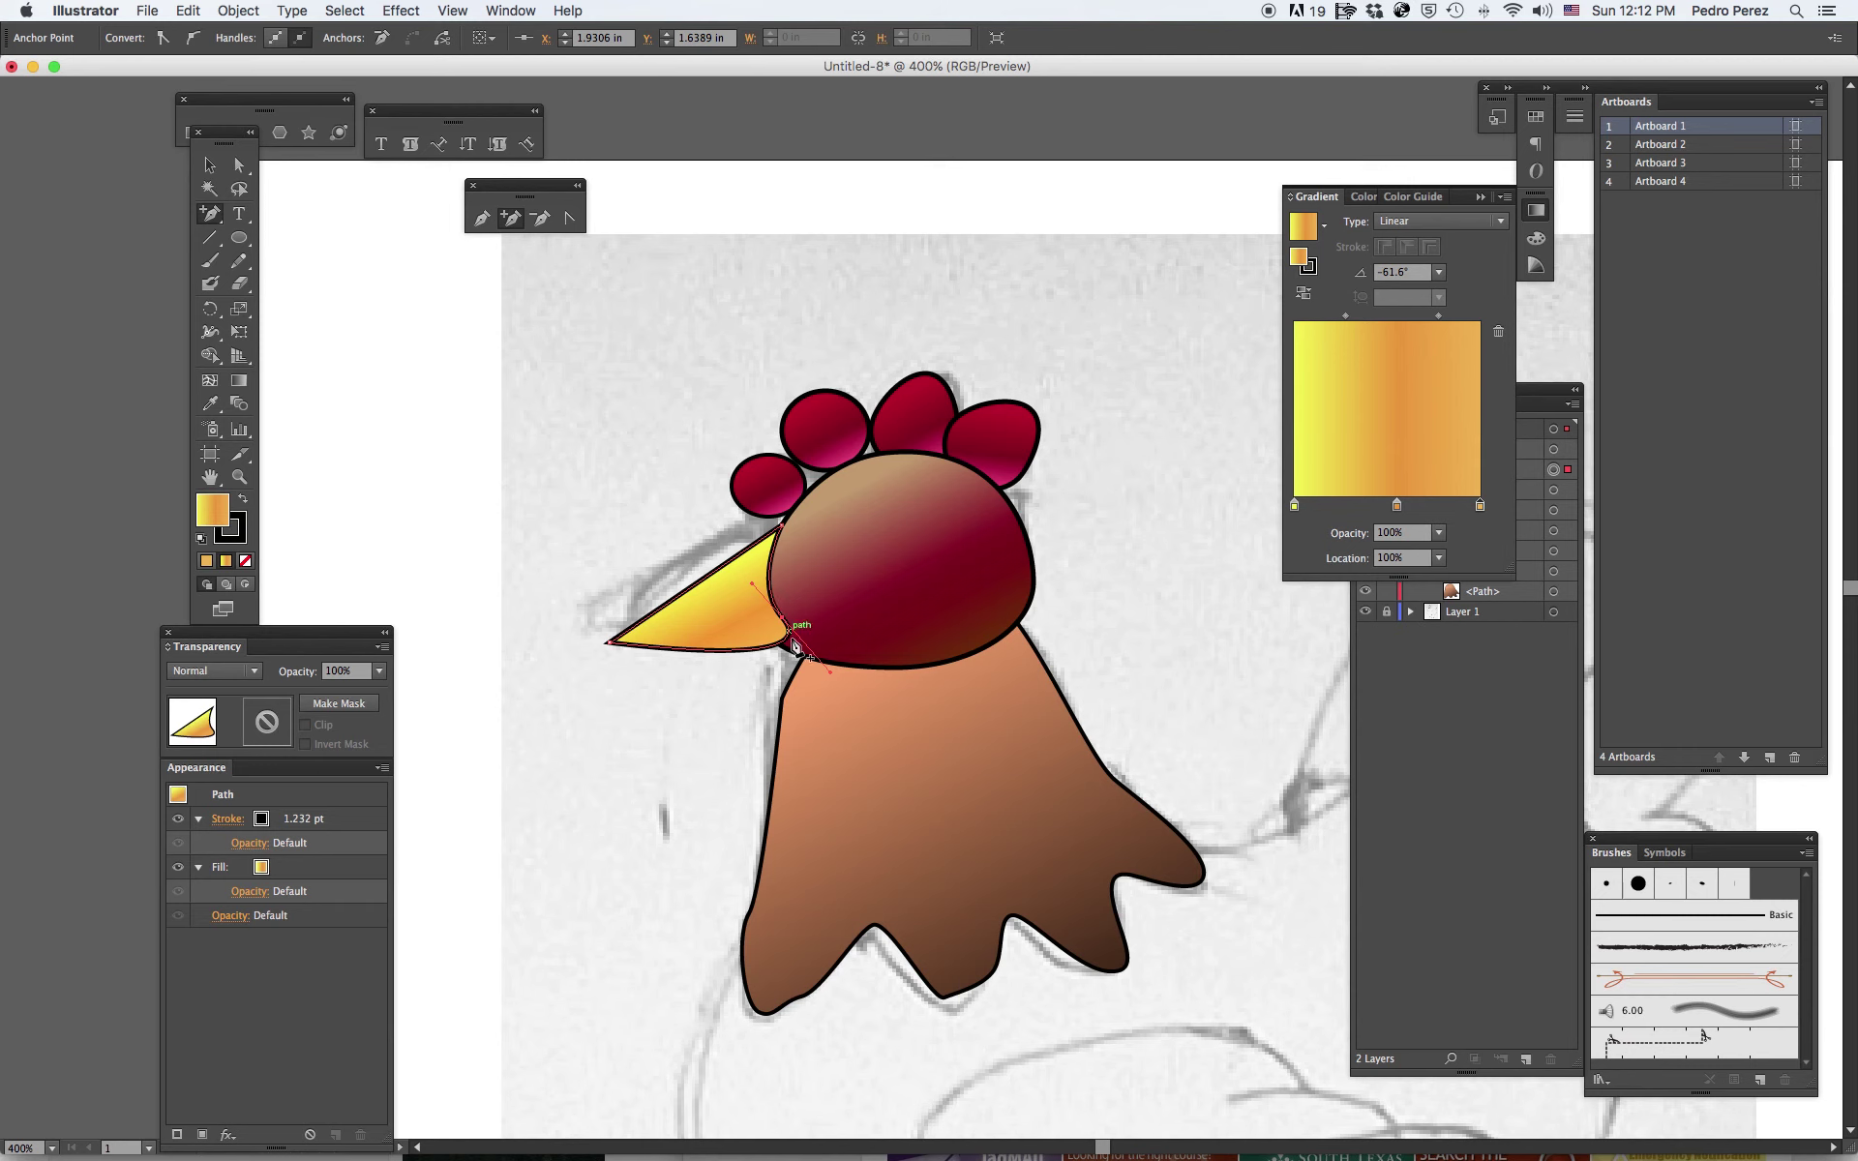
click(754, 645)
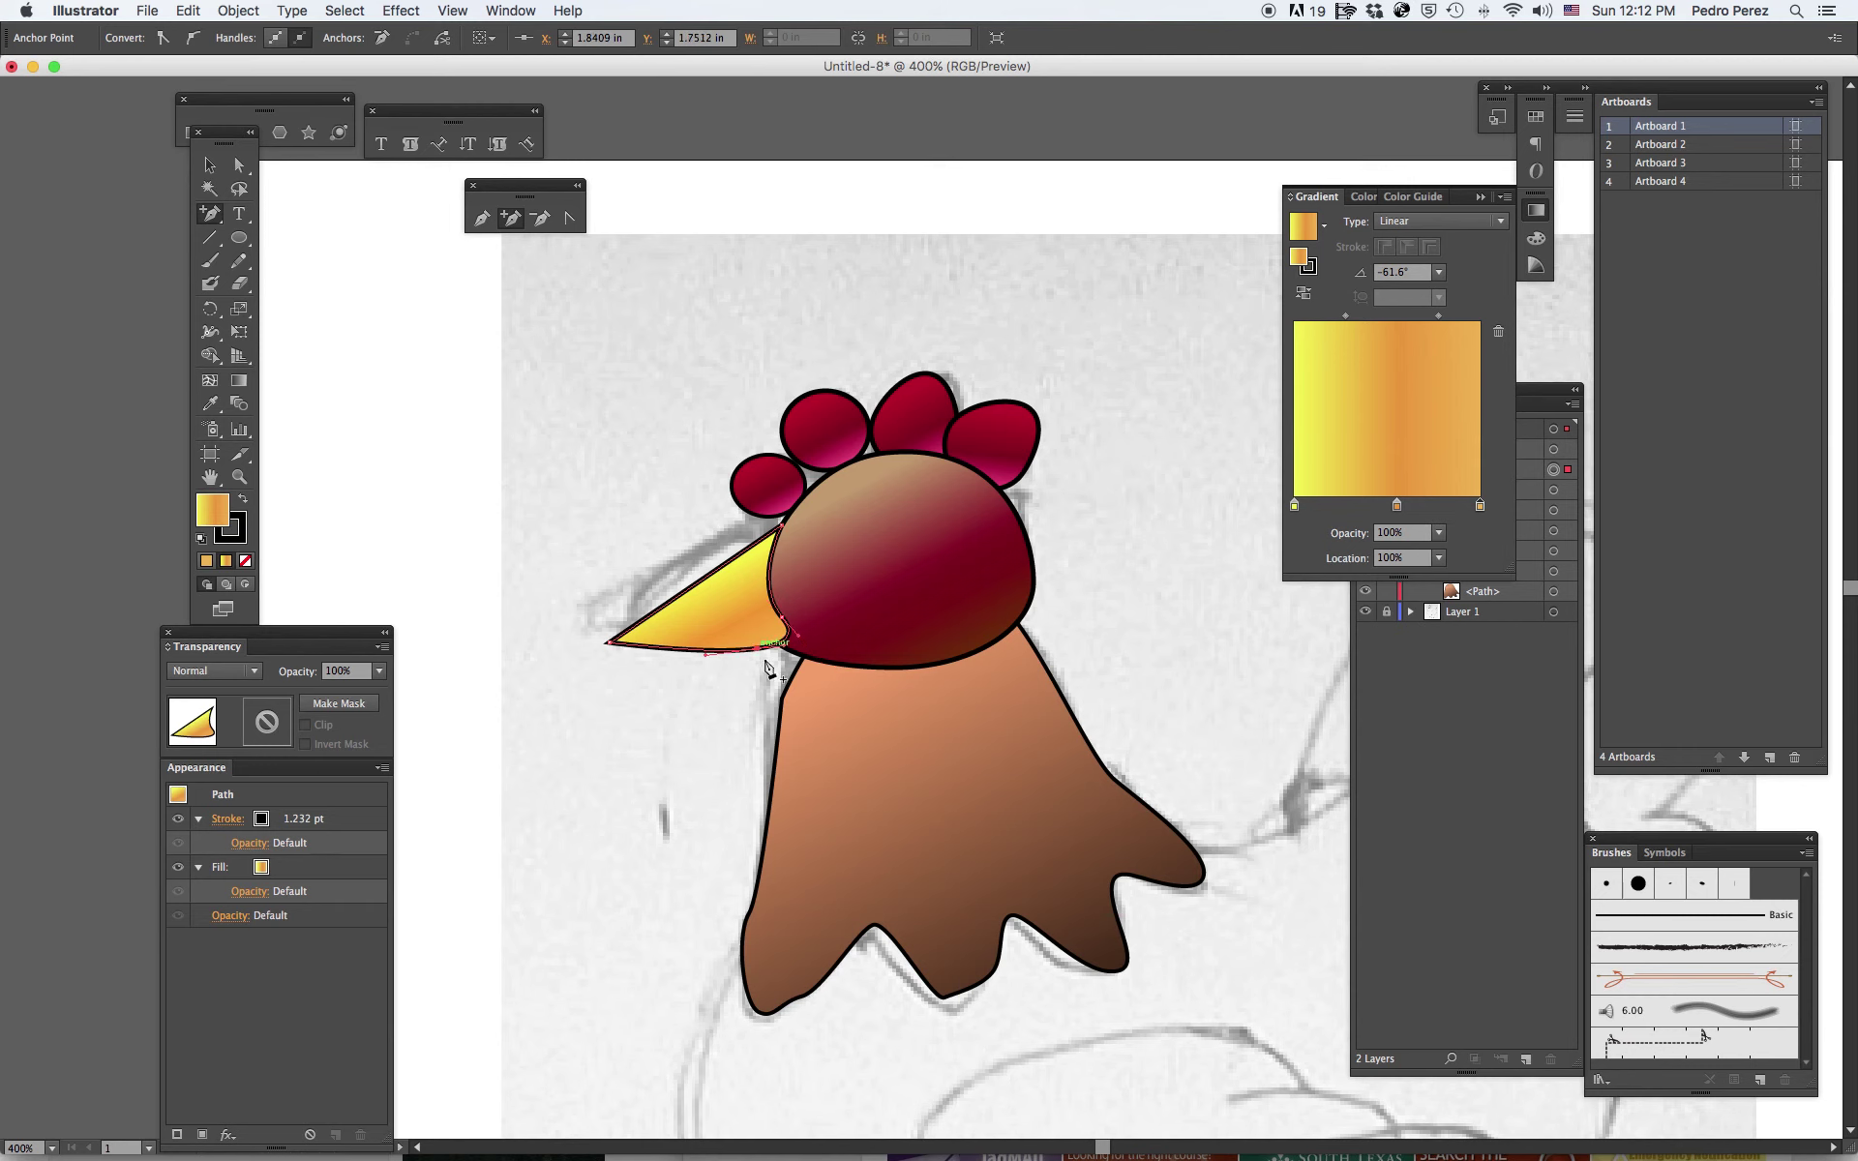
click(240, 166)
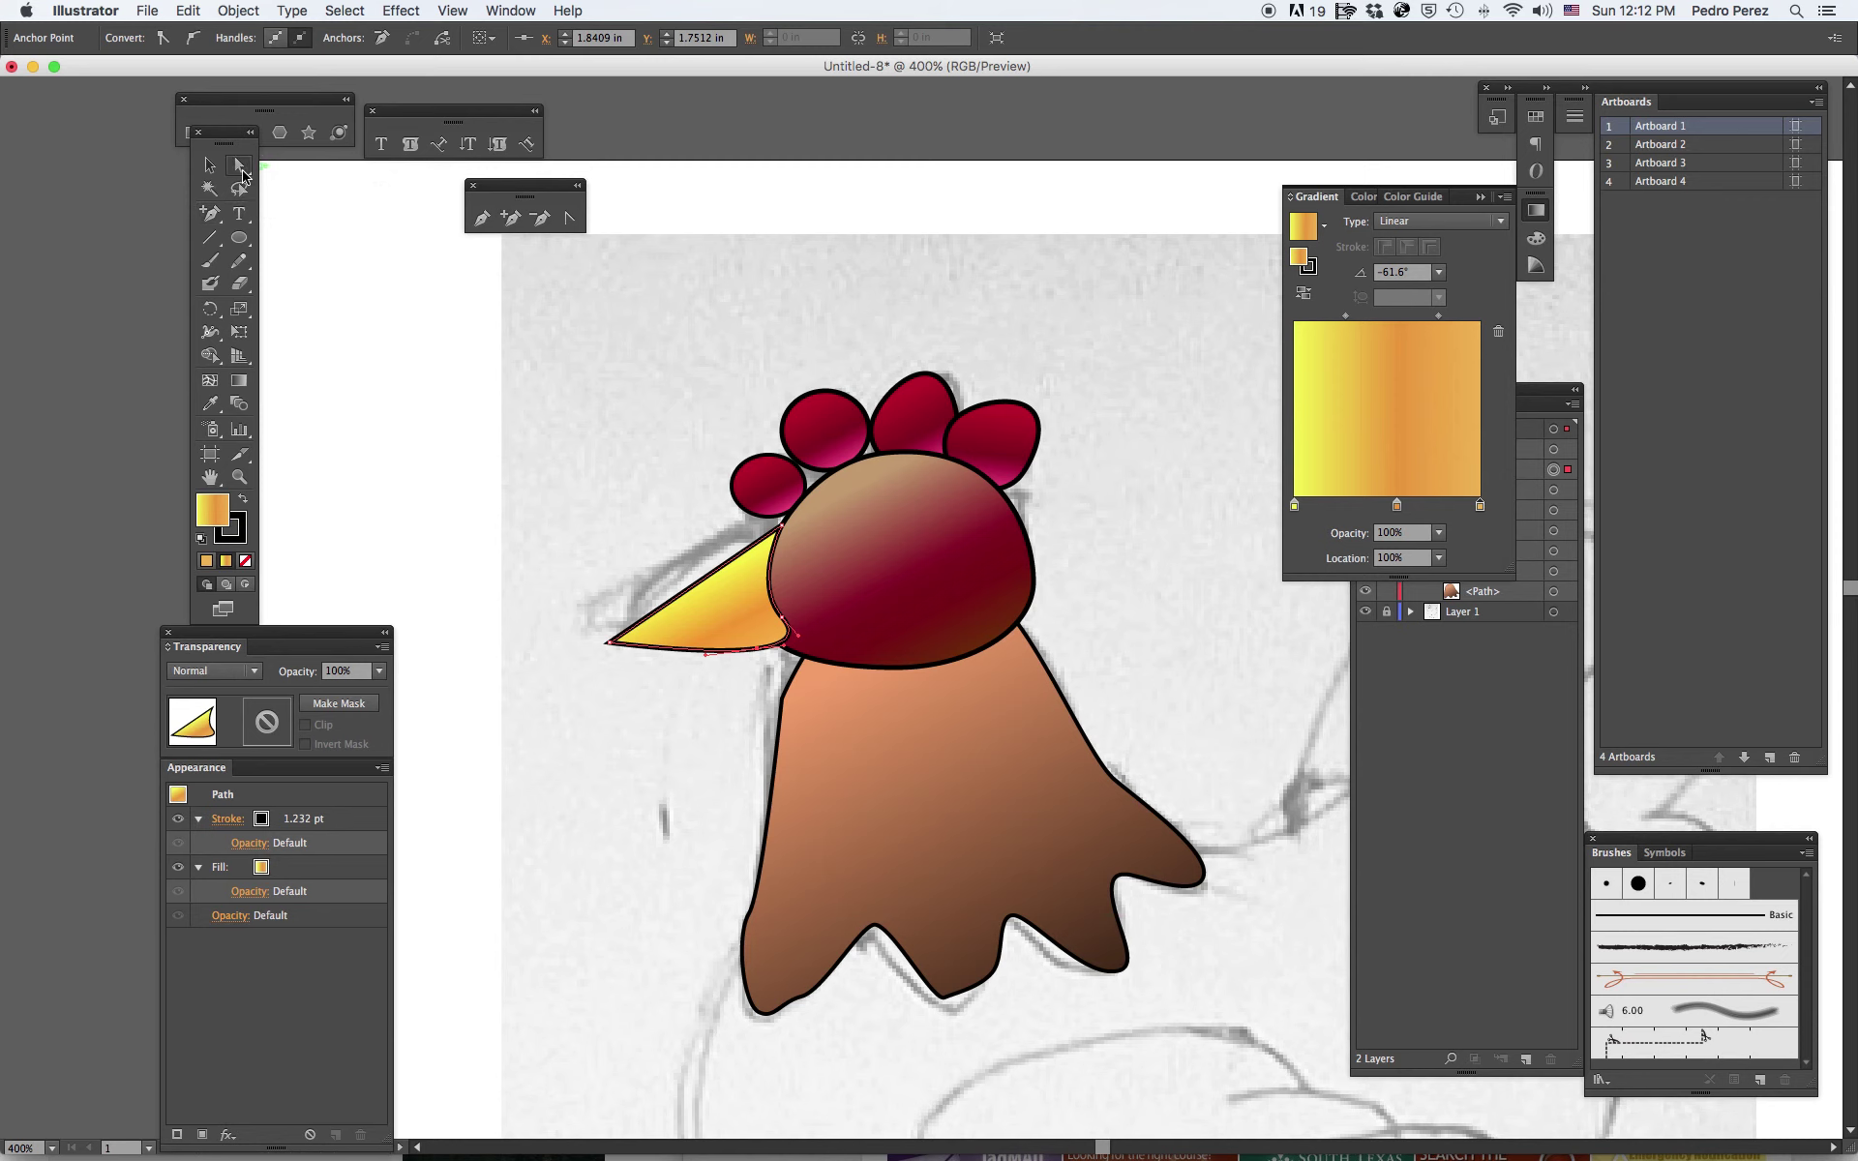
click(790, 654)
click(804, 659)
click(799, 648)
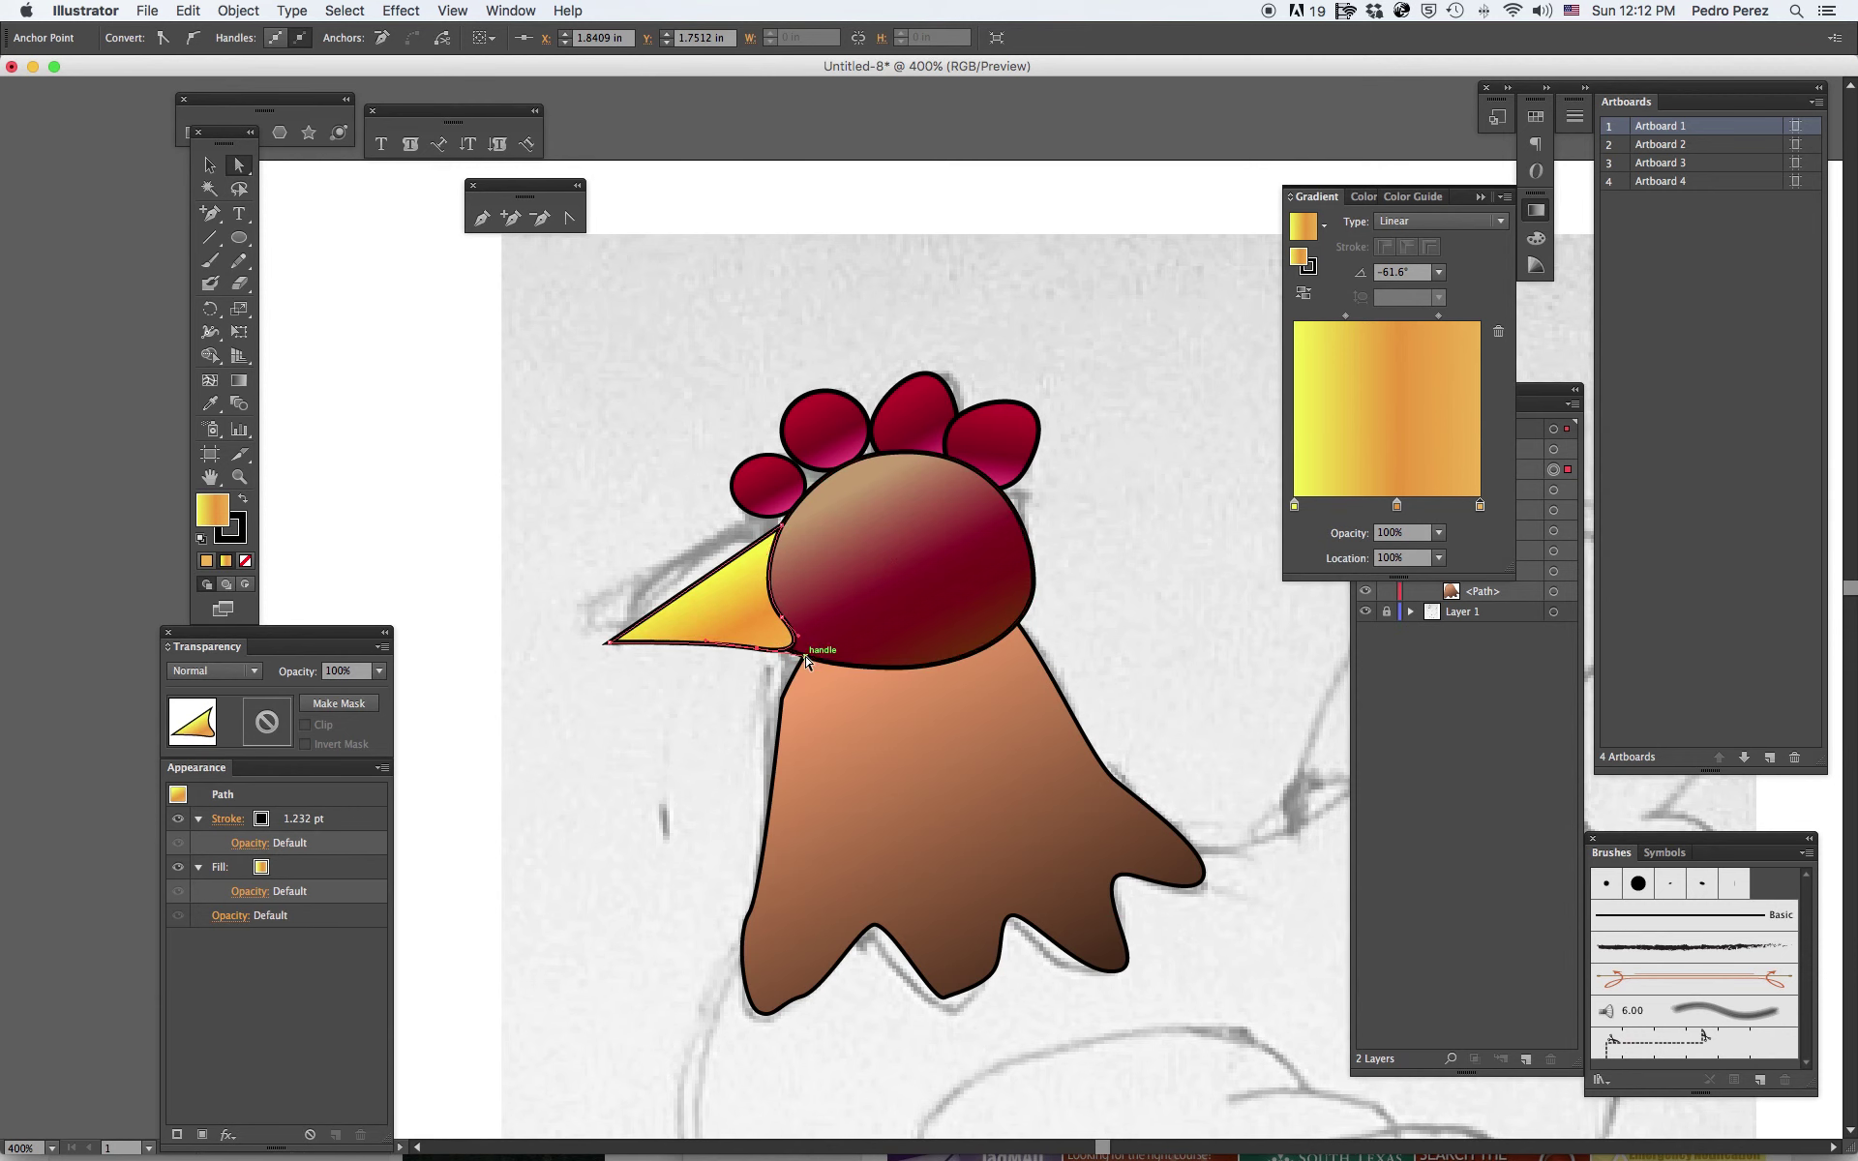
Draw a small circle about 0.33 in wide on the head as the eye, keeping the red gradient.
click(945, 530)
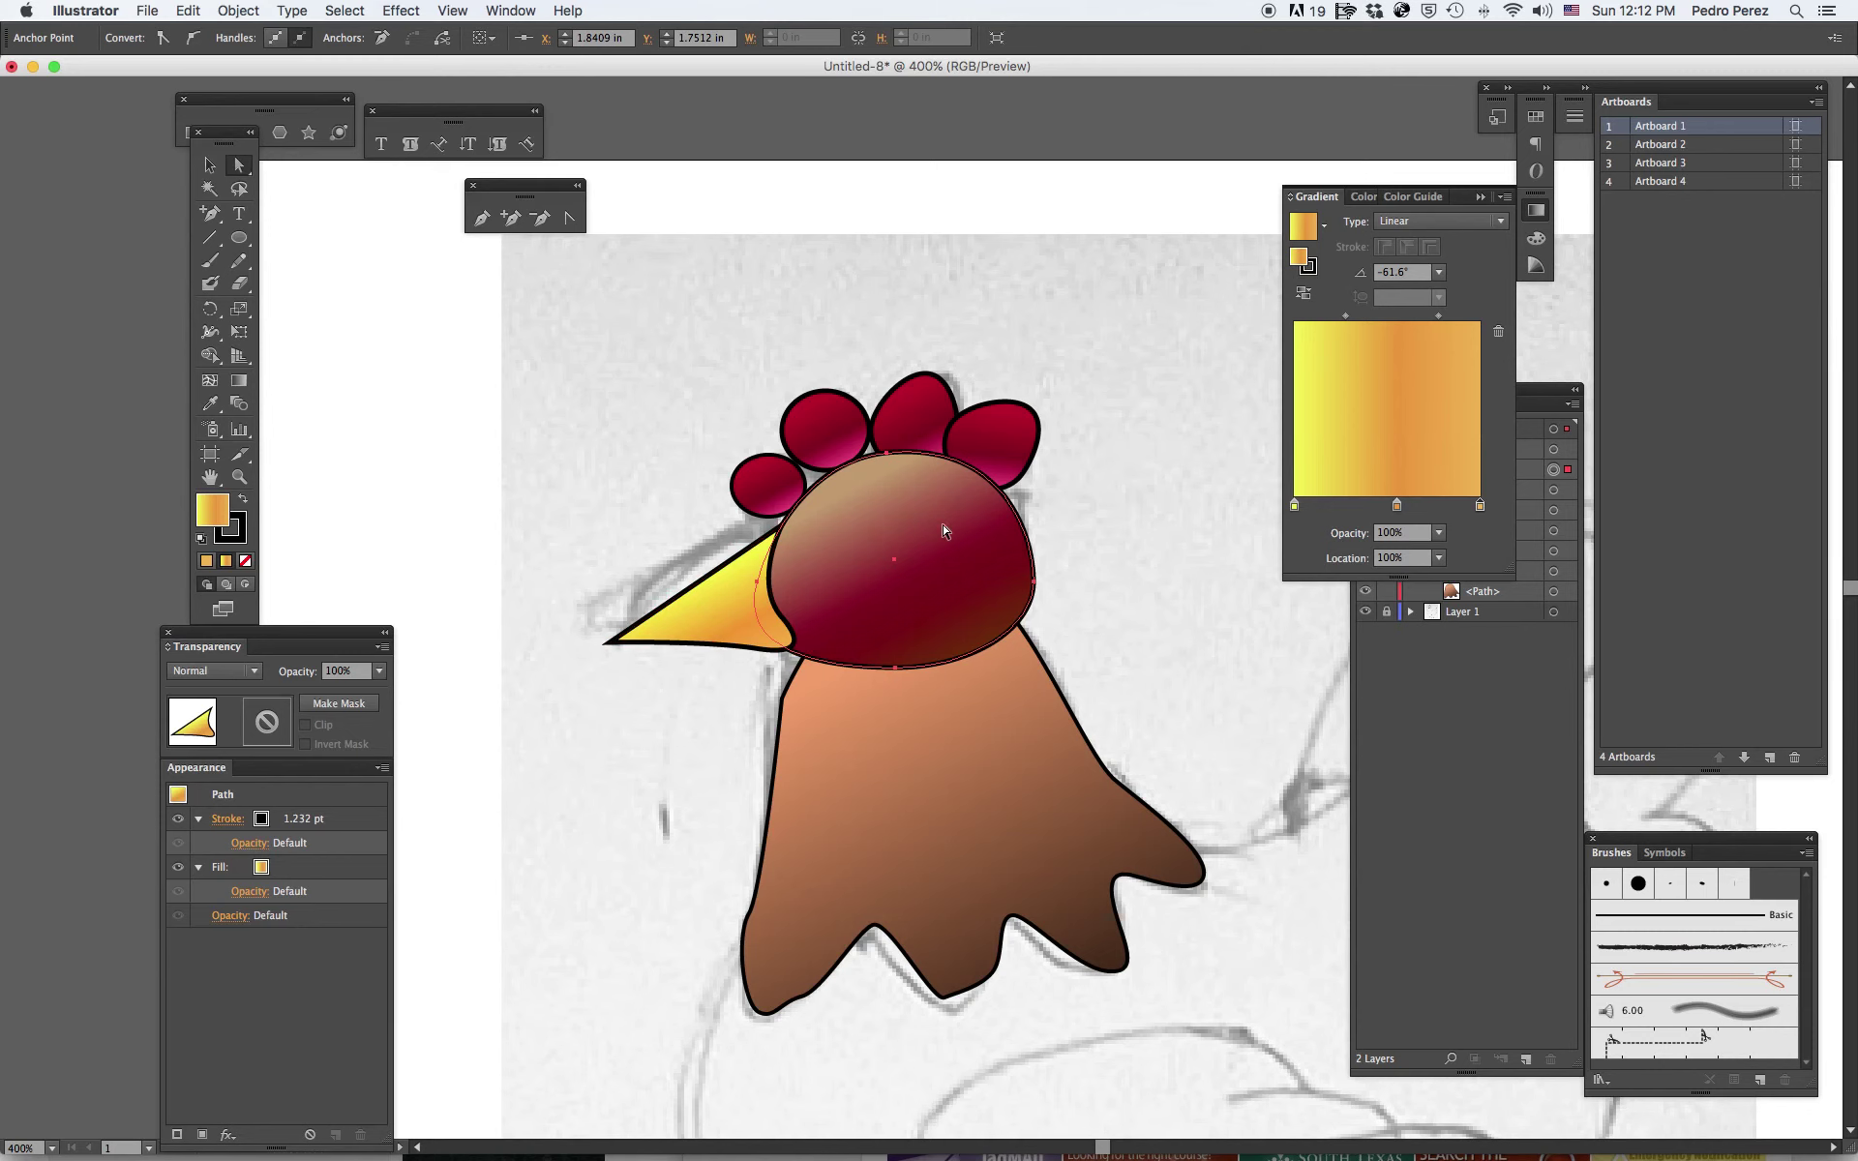
click(241, 239)
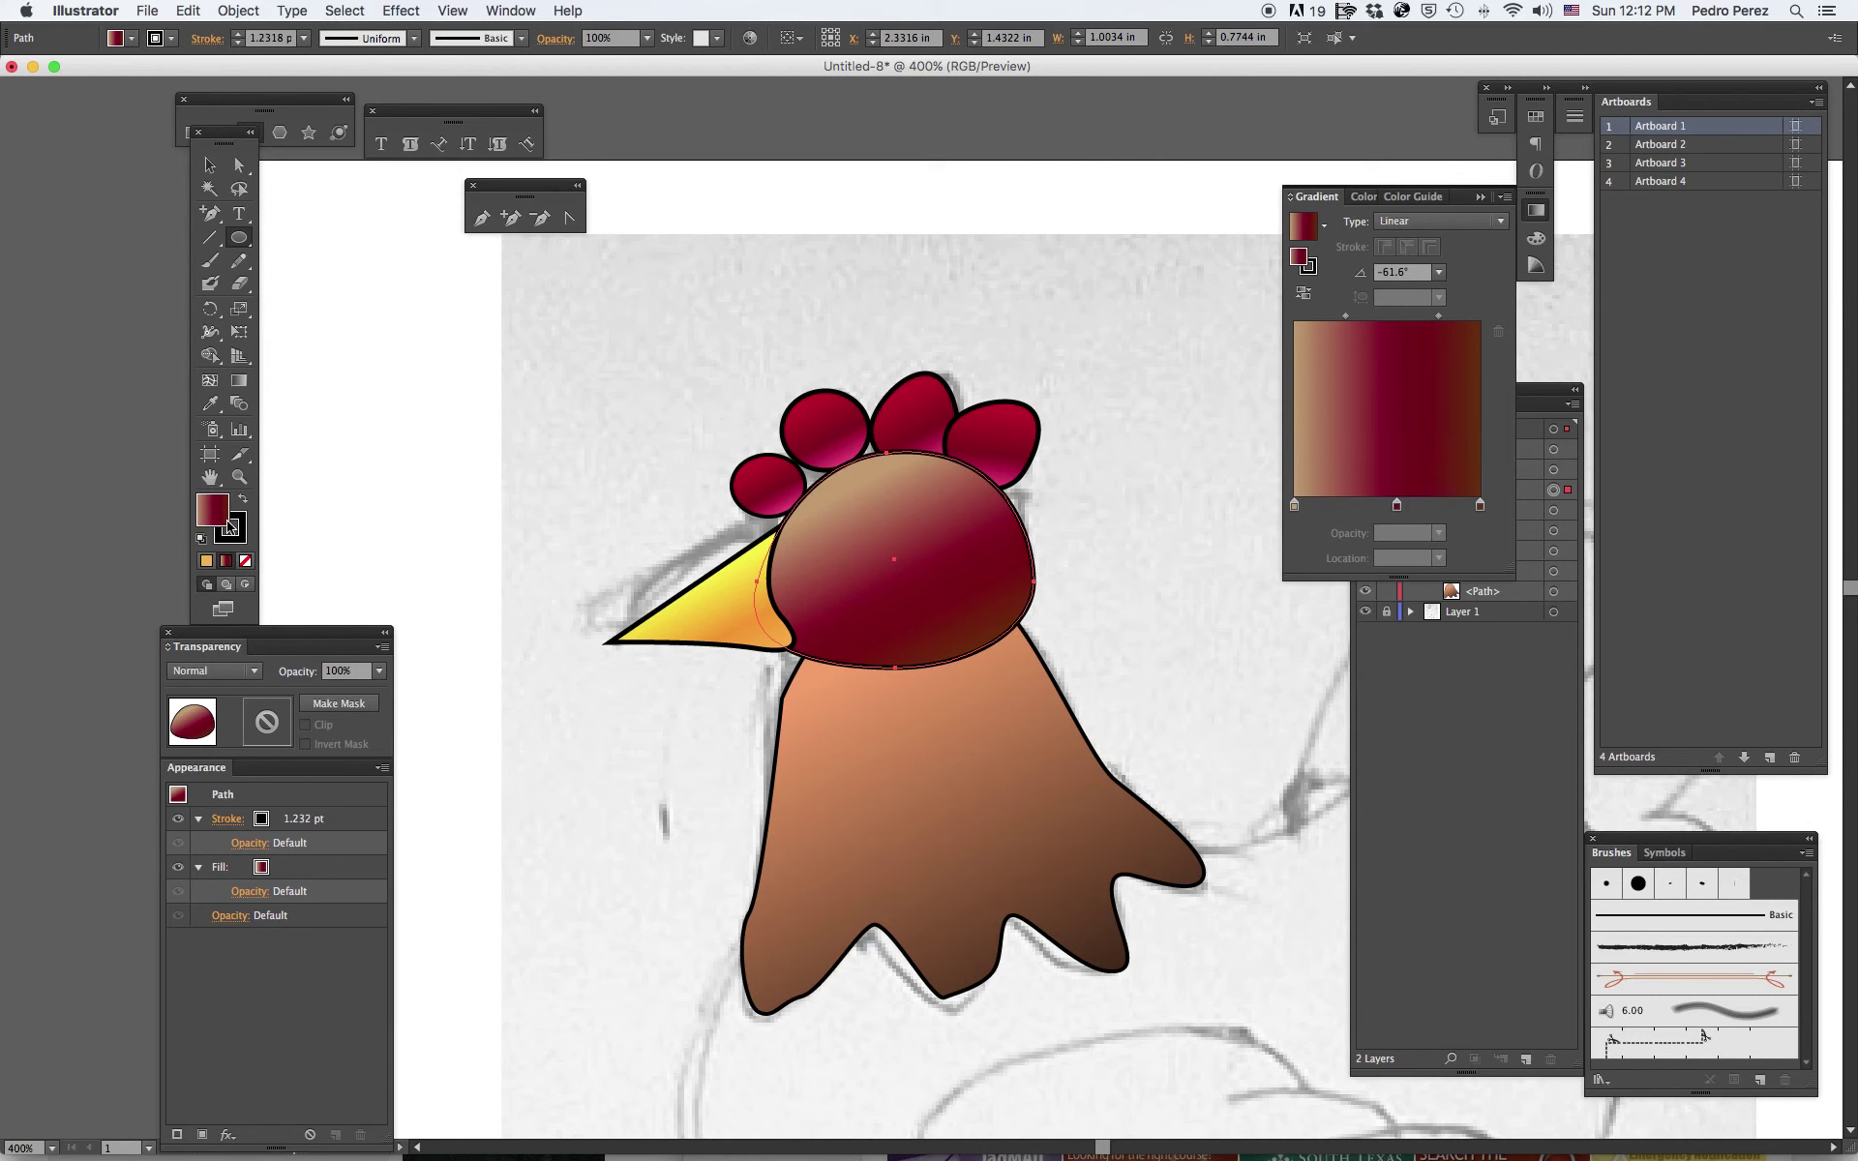
click(206, 563)
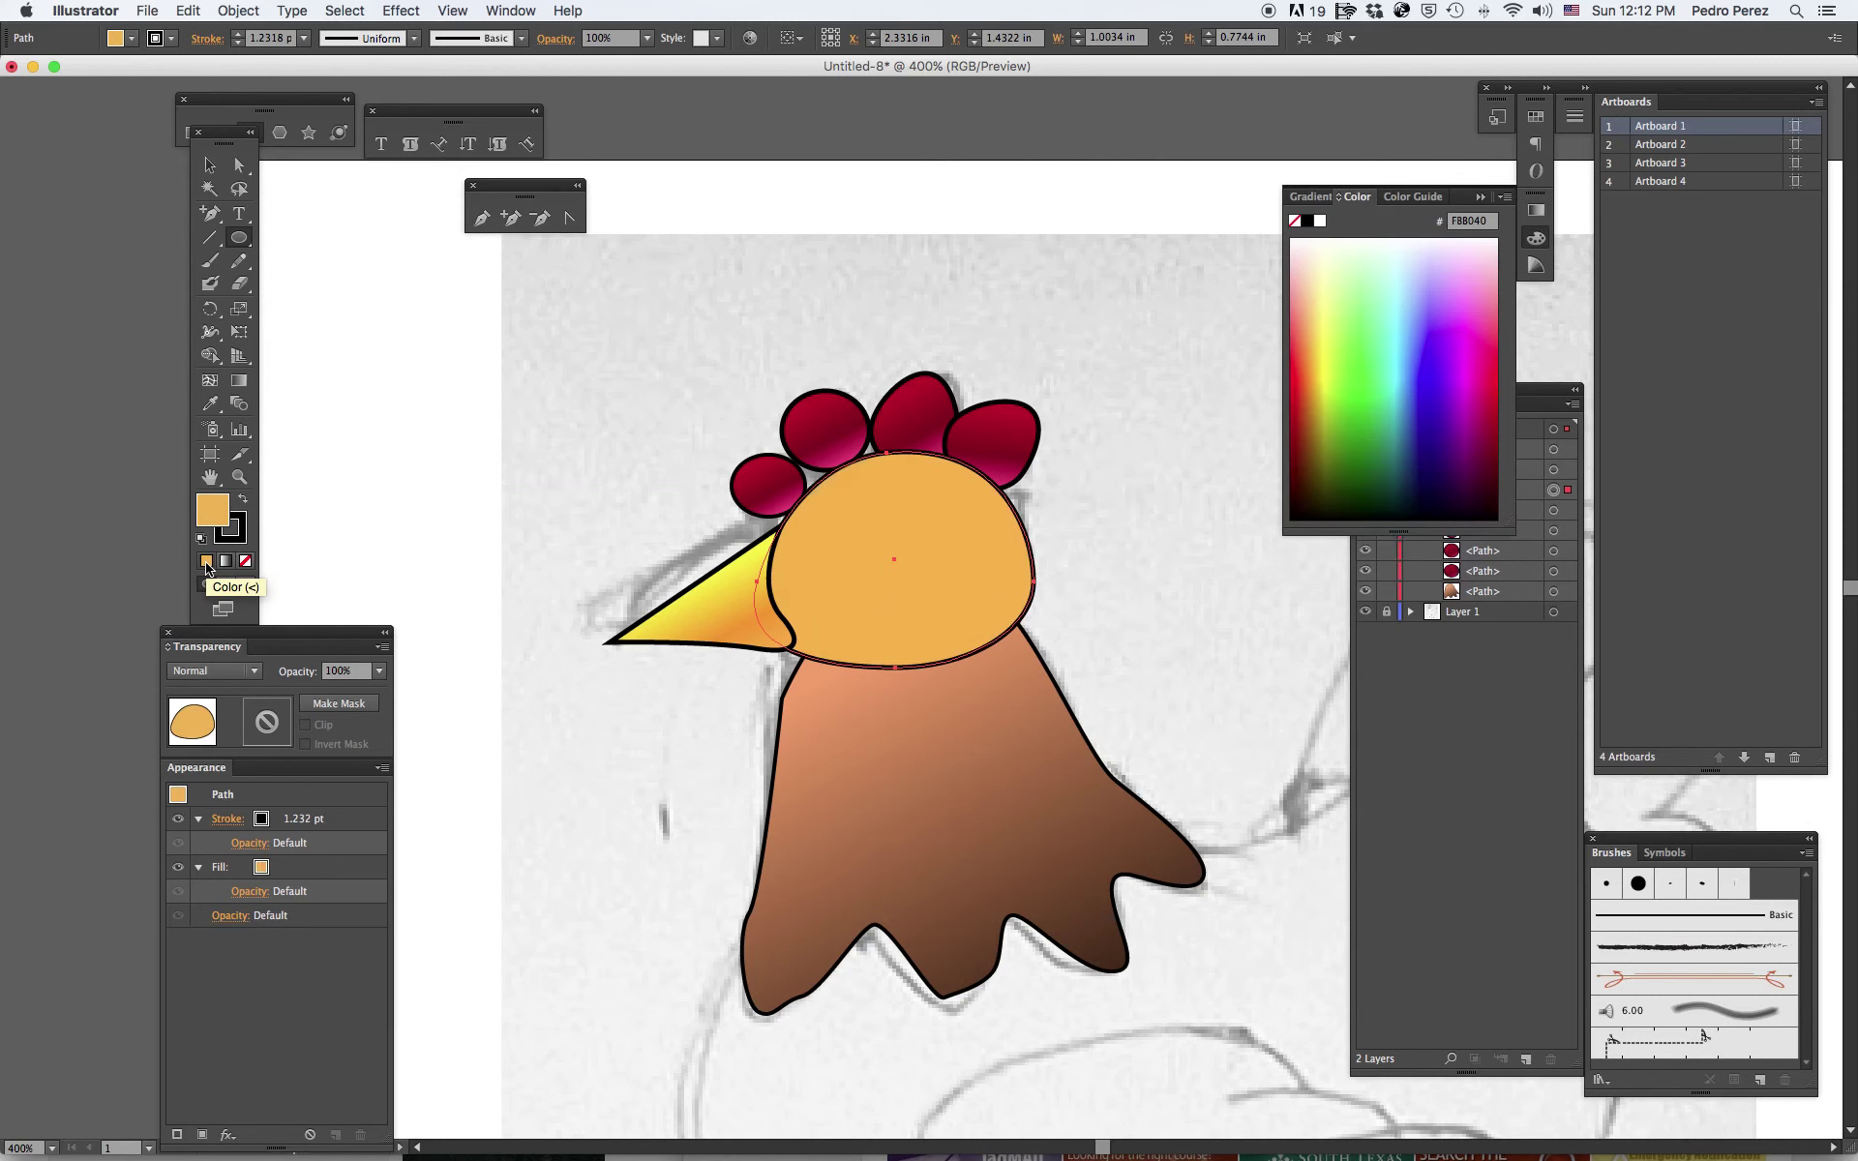
click(225, 561)
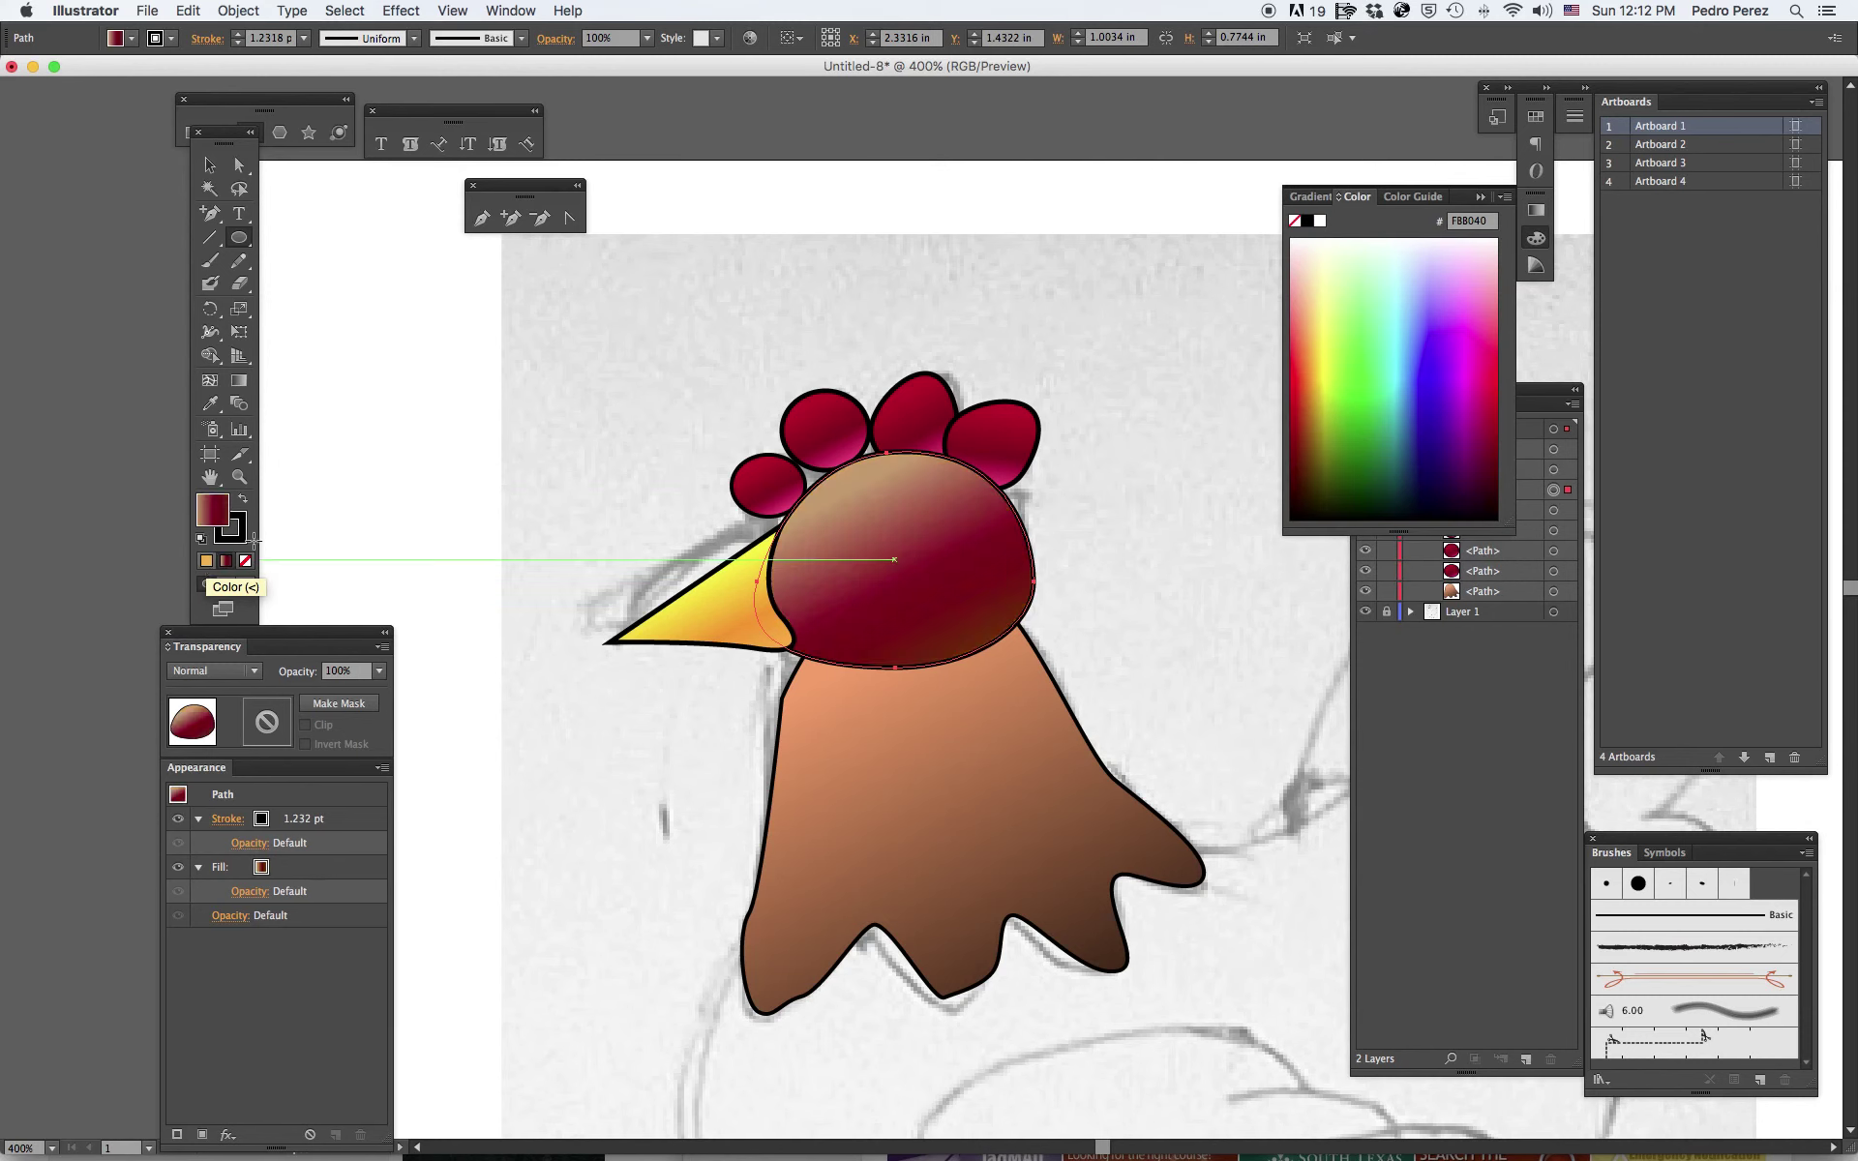
drag(850, 515, 940, 605)
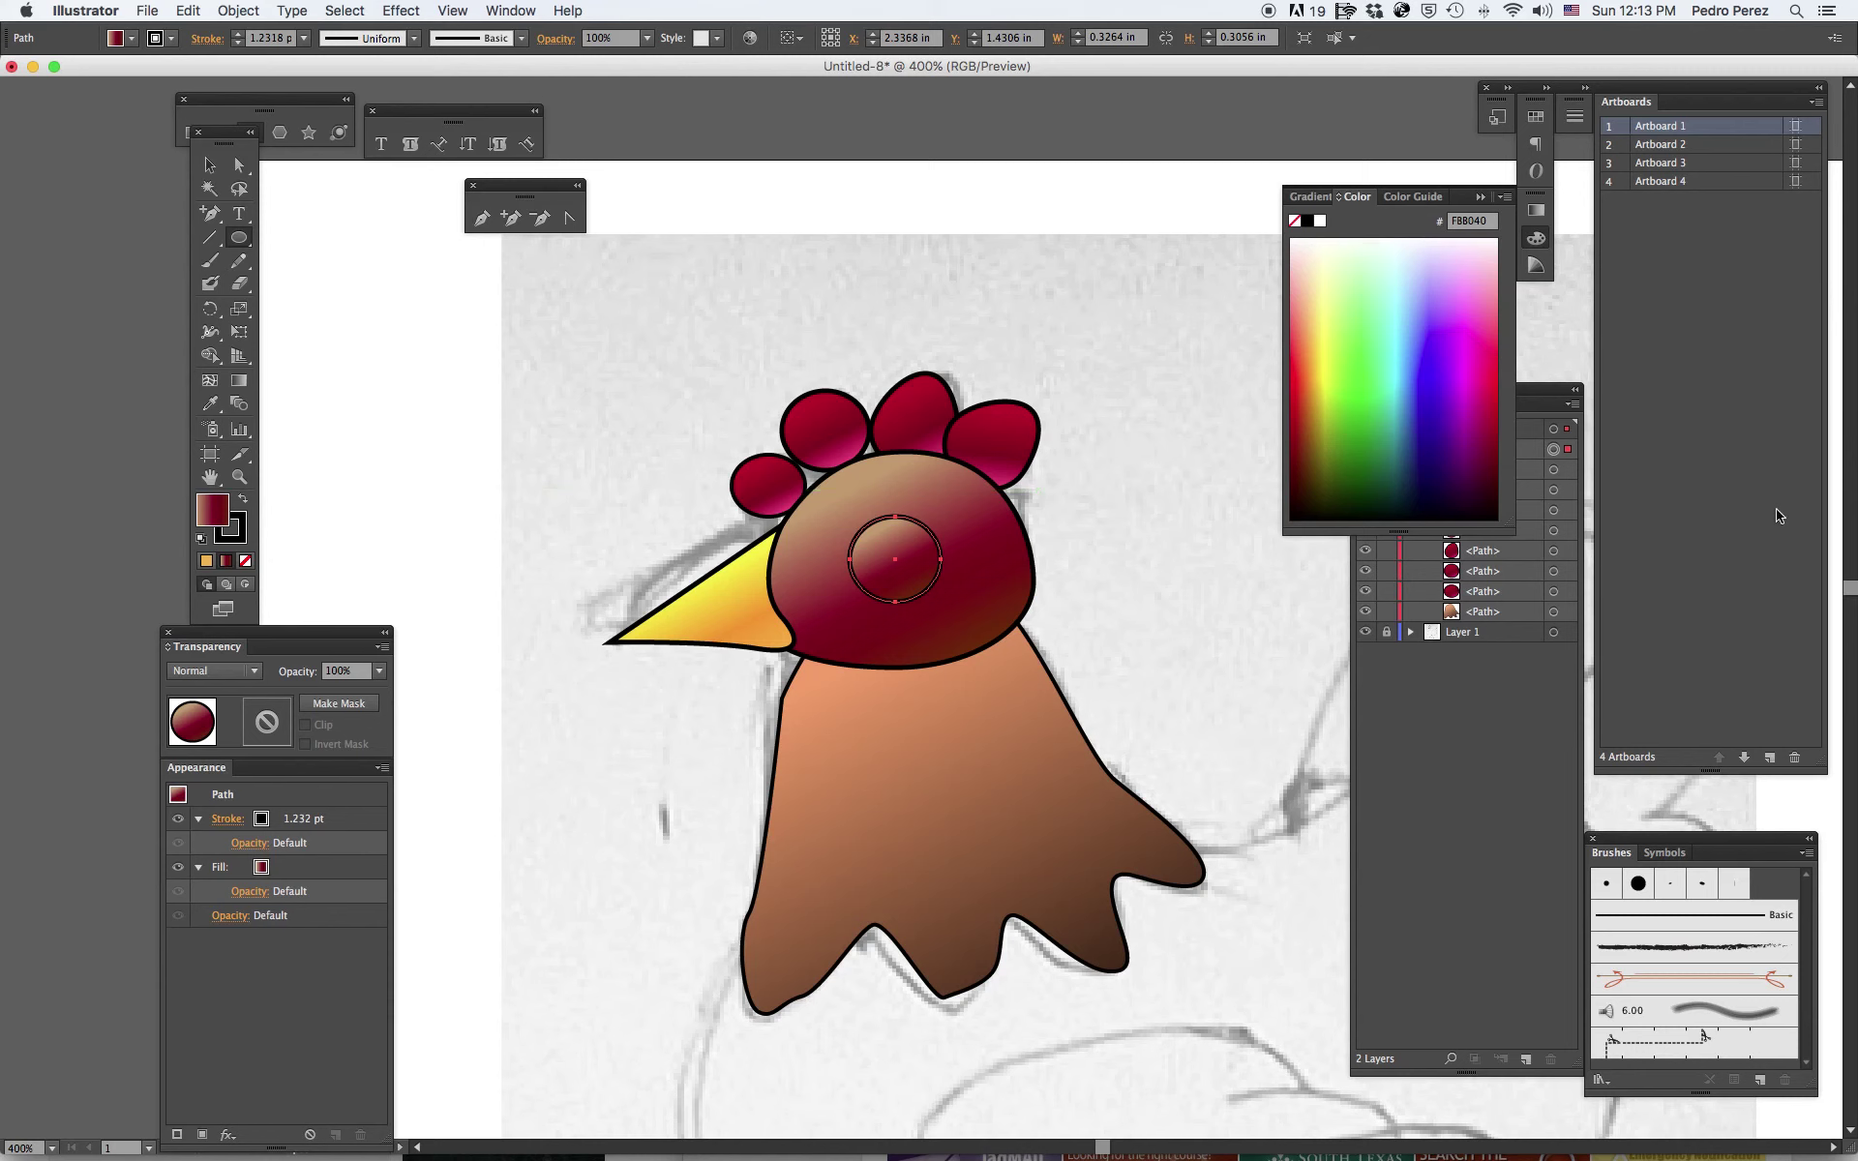
Colour the eye's gradient stops near-white, grey and light grey, and shorten the gradient at its centre.
click(1312, 198)
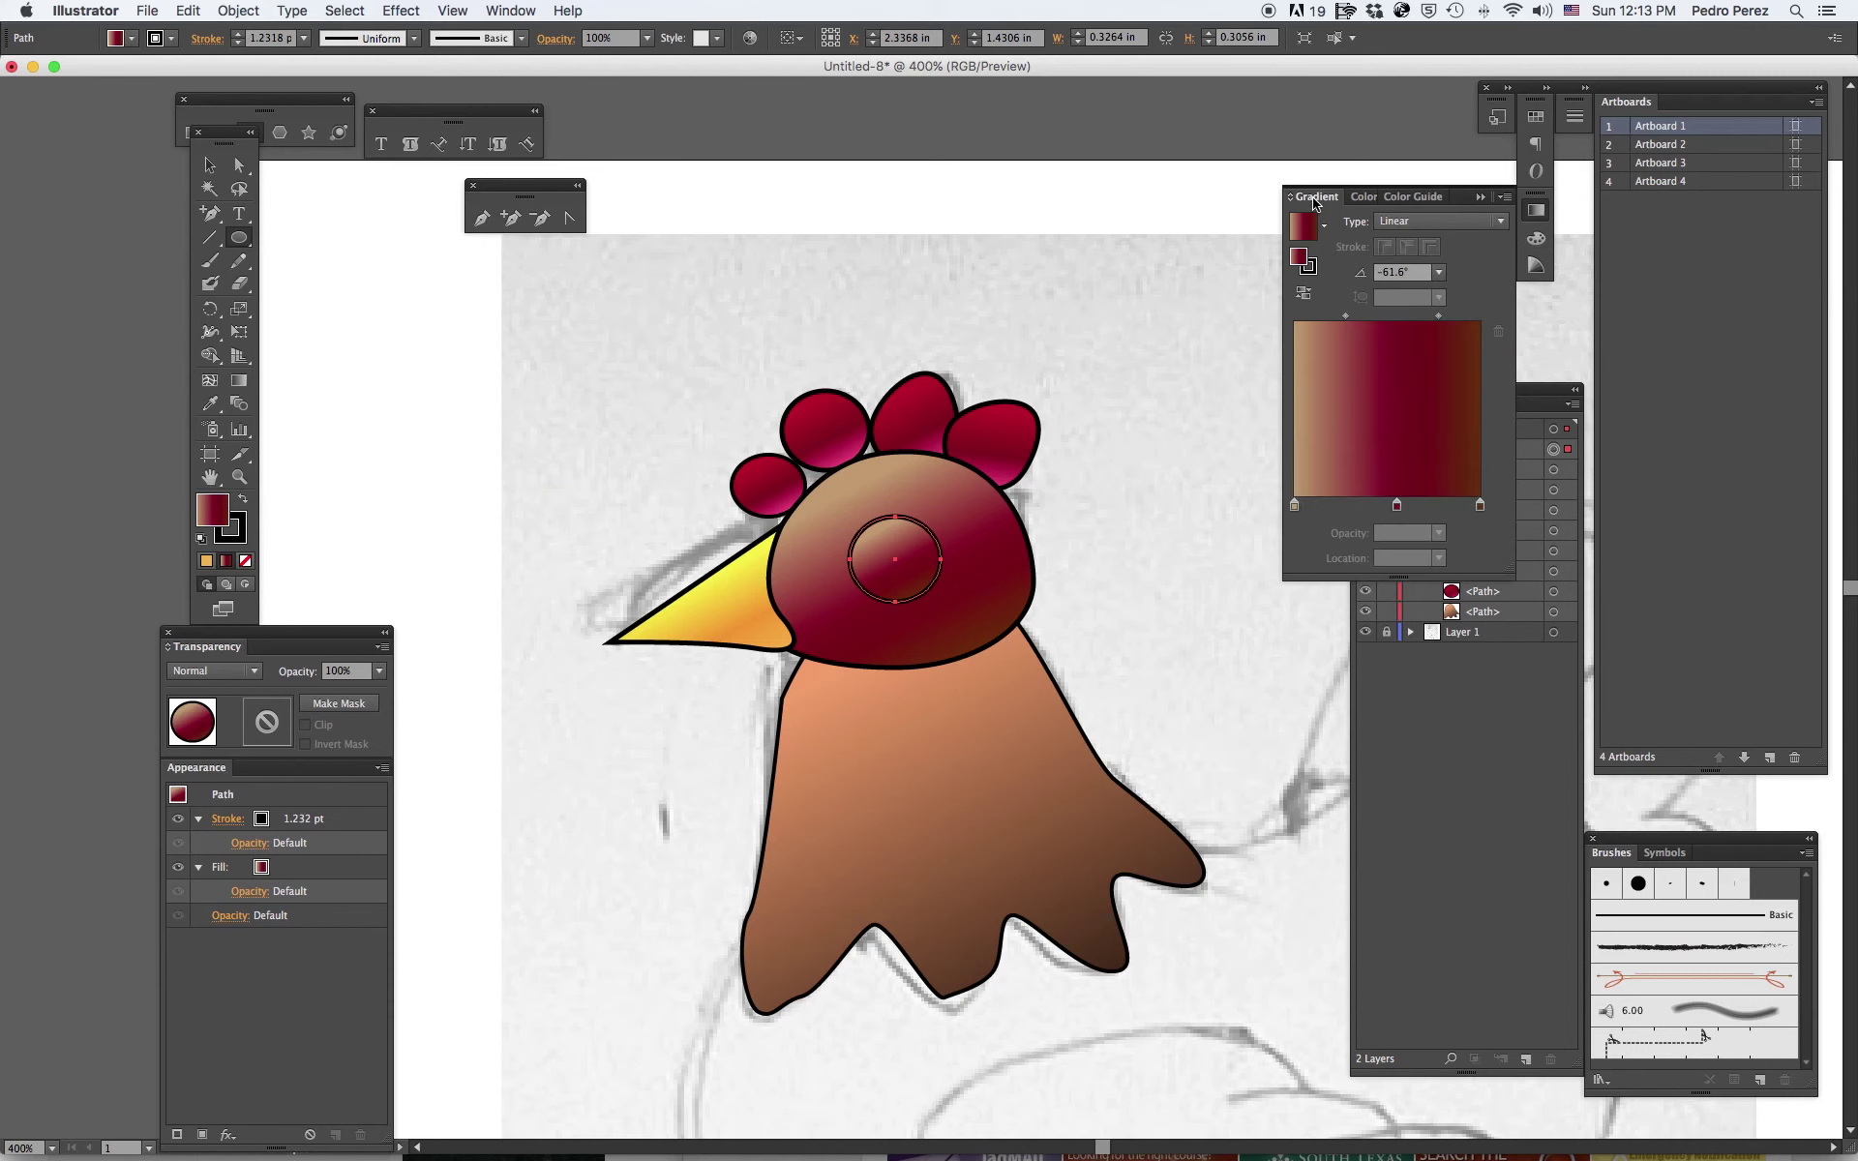
double_click(1295, 507)
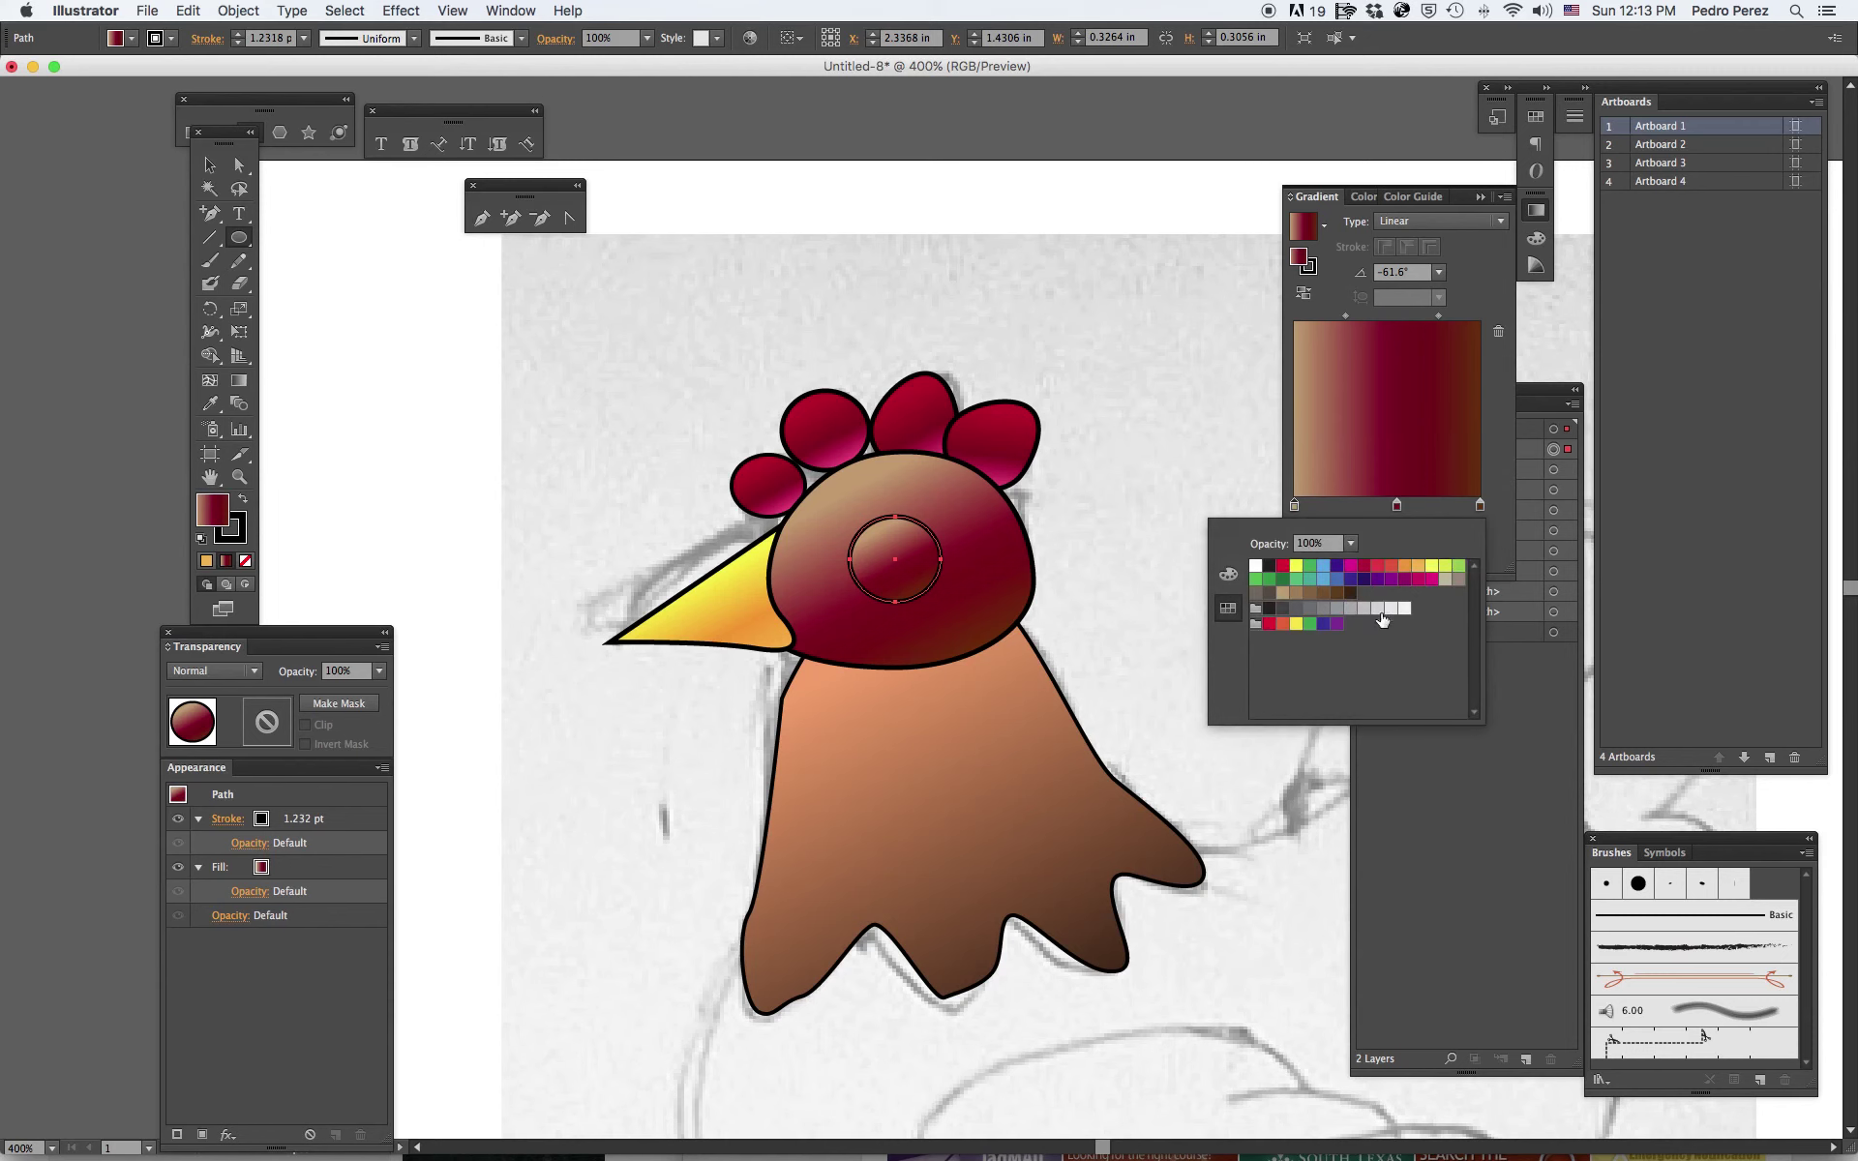
click(1378, 608)
double_click(1397, 505)
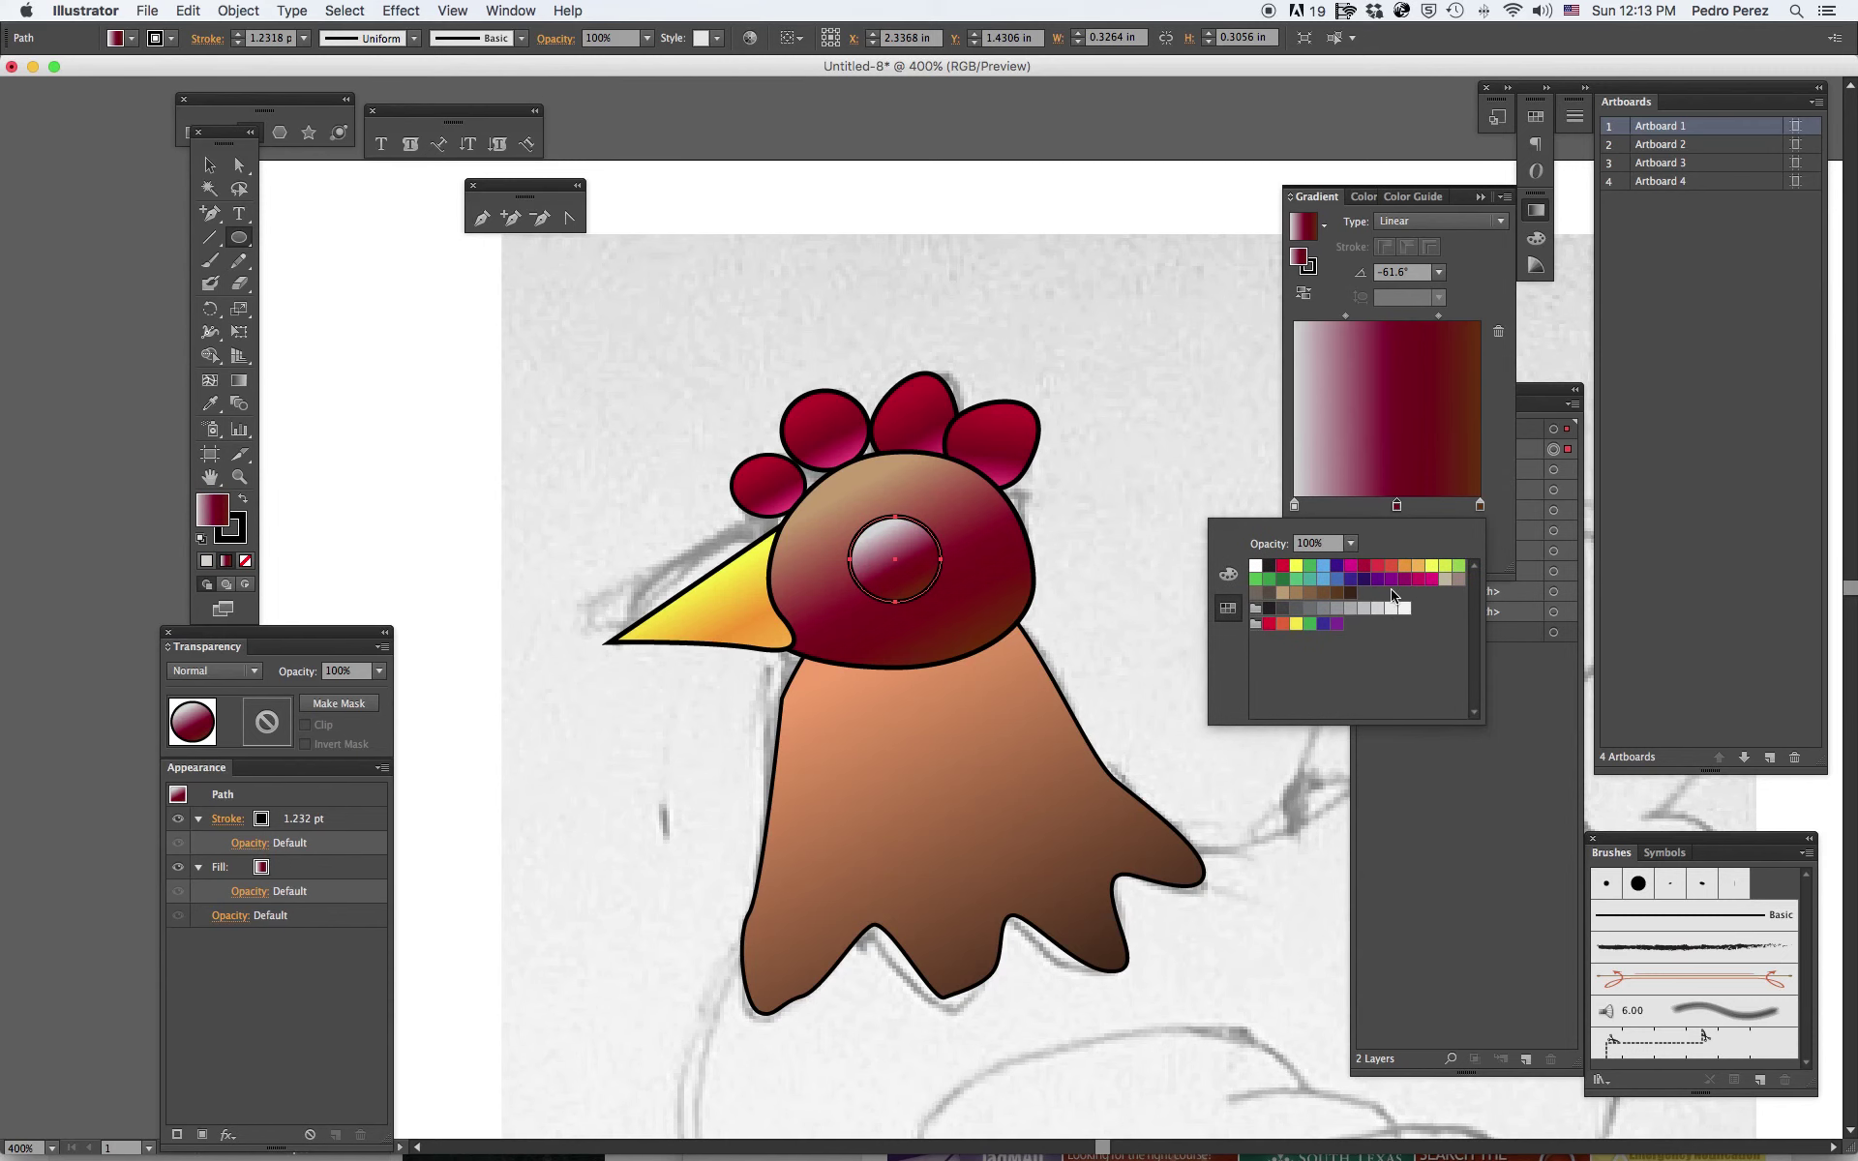
click(1339, 609)
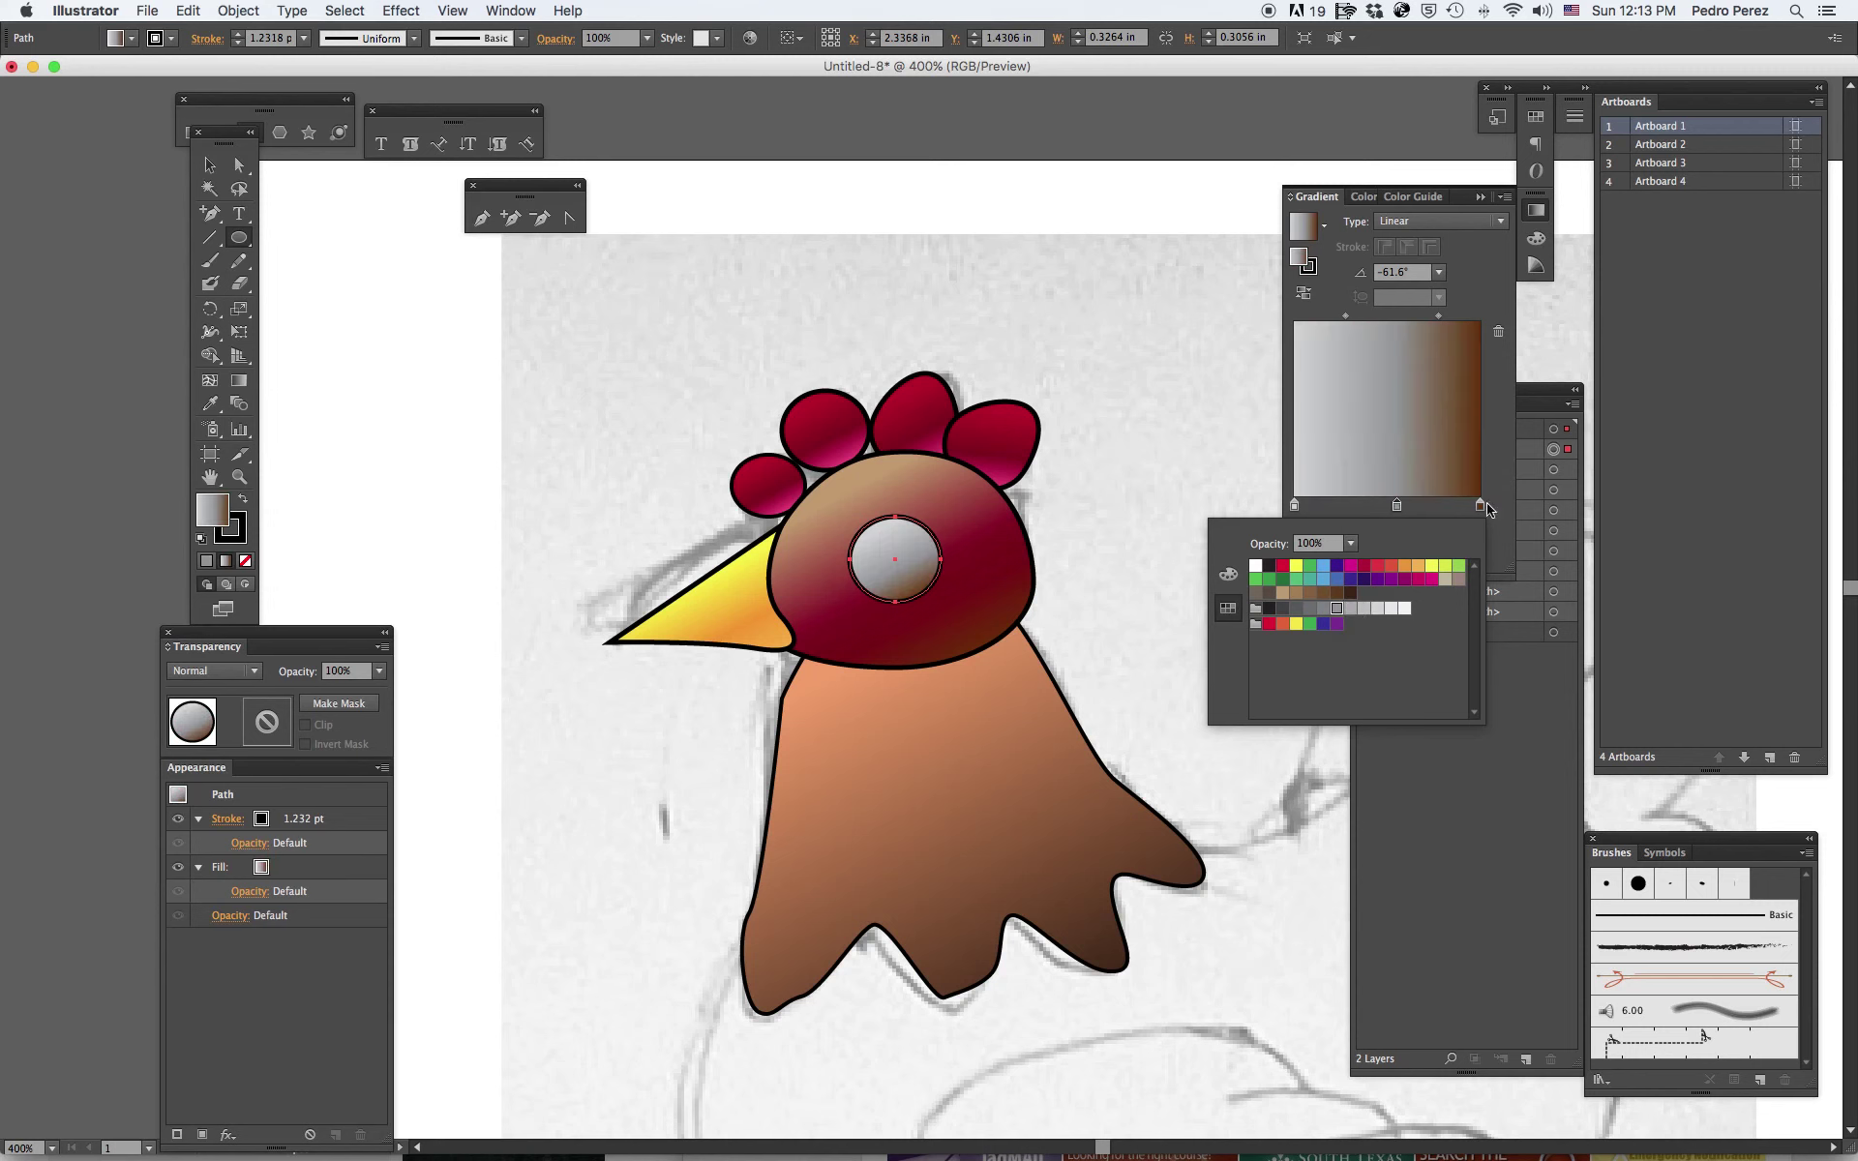
double_click(1479, 505)
click(1390, 609)
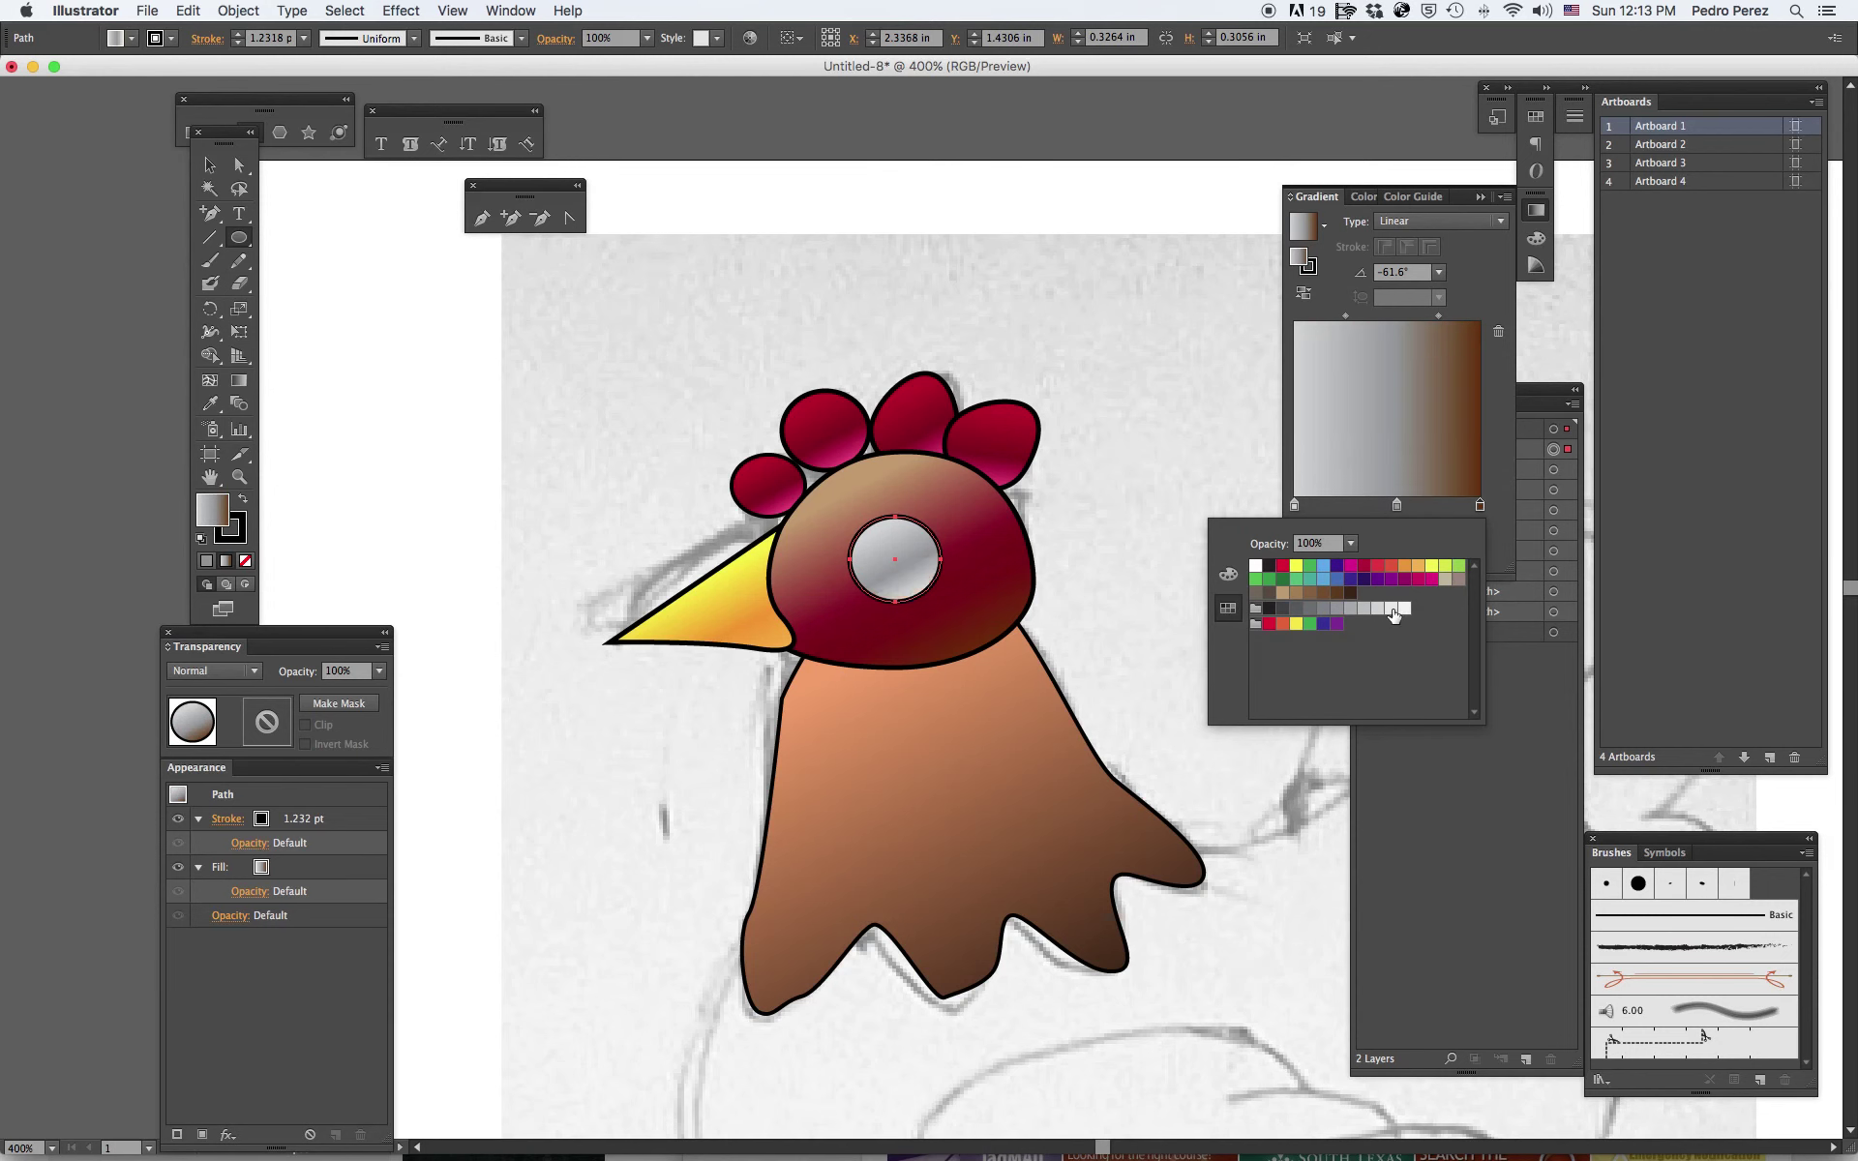
double_click(1292, 507)
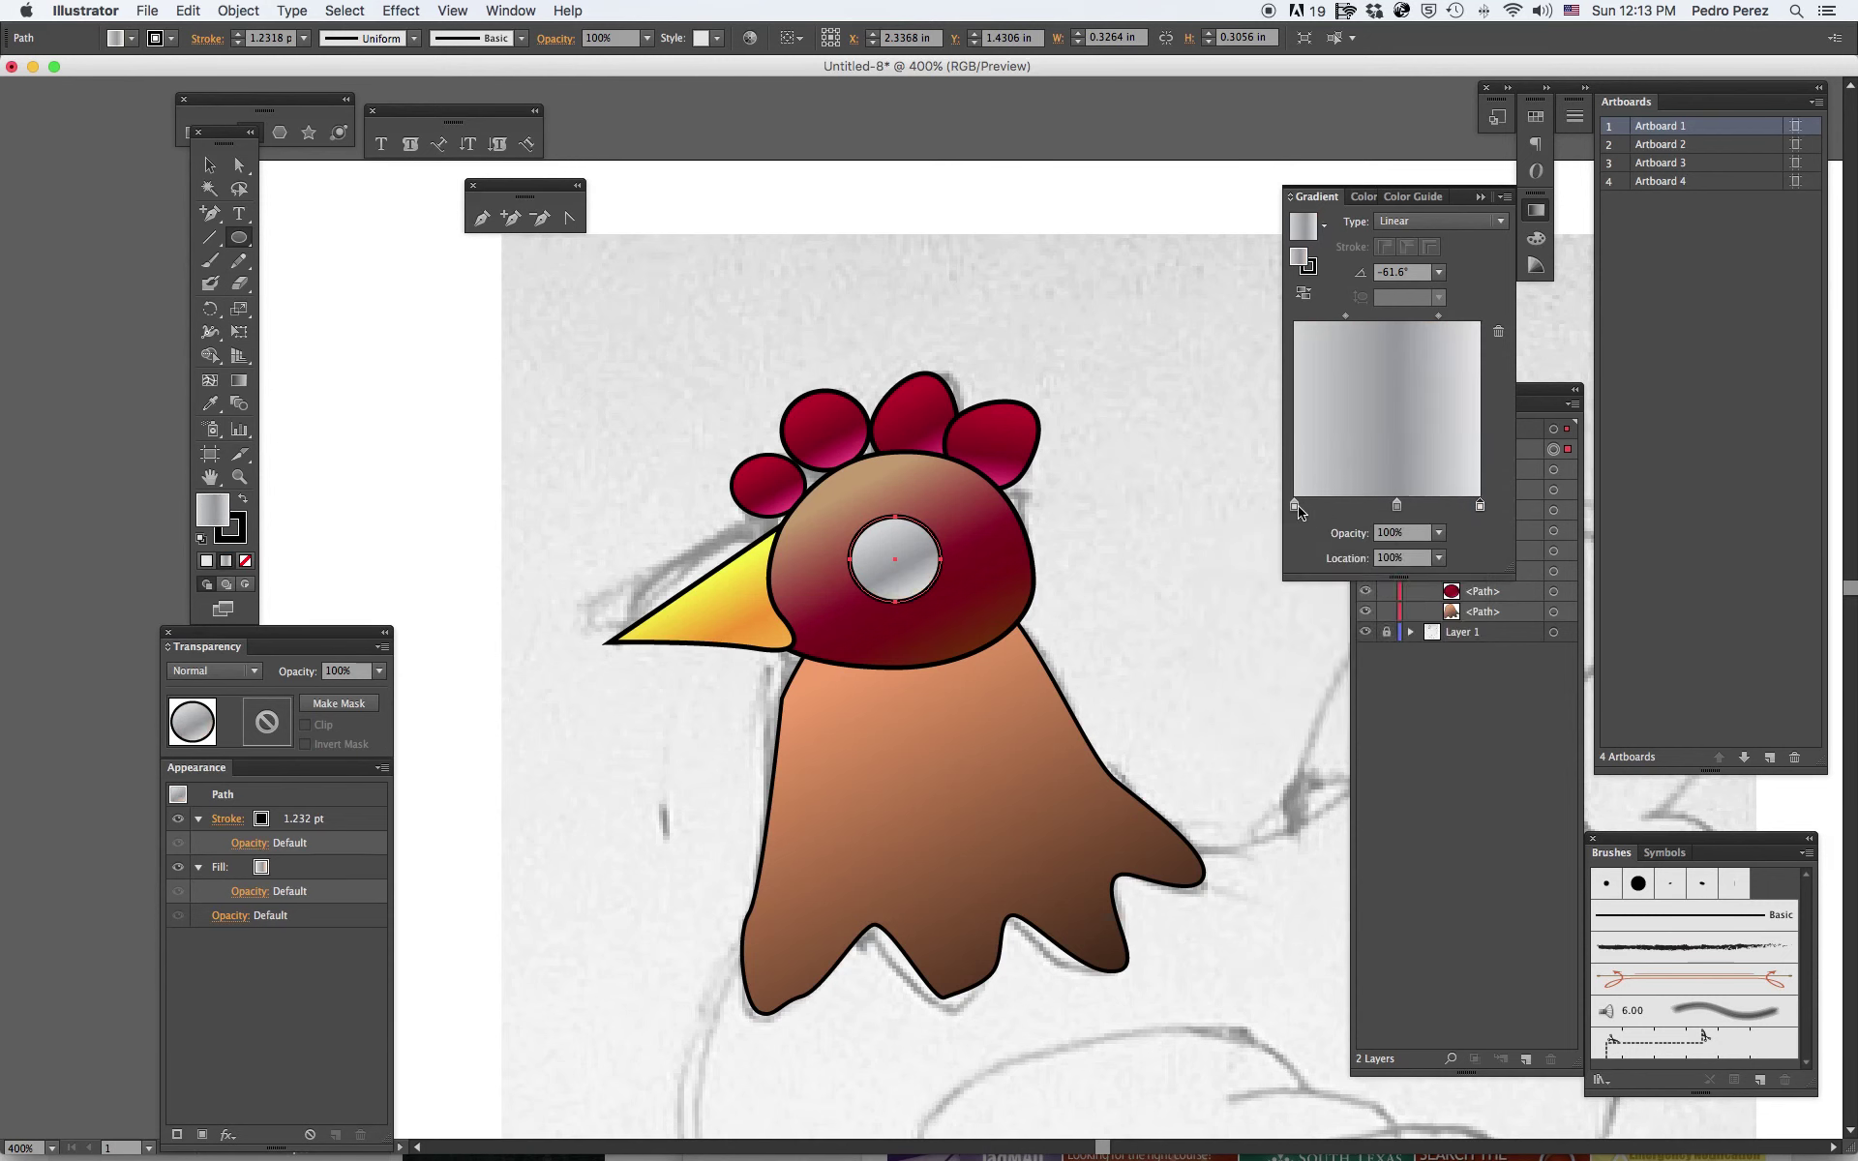
click(1404, 609)
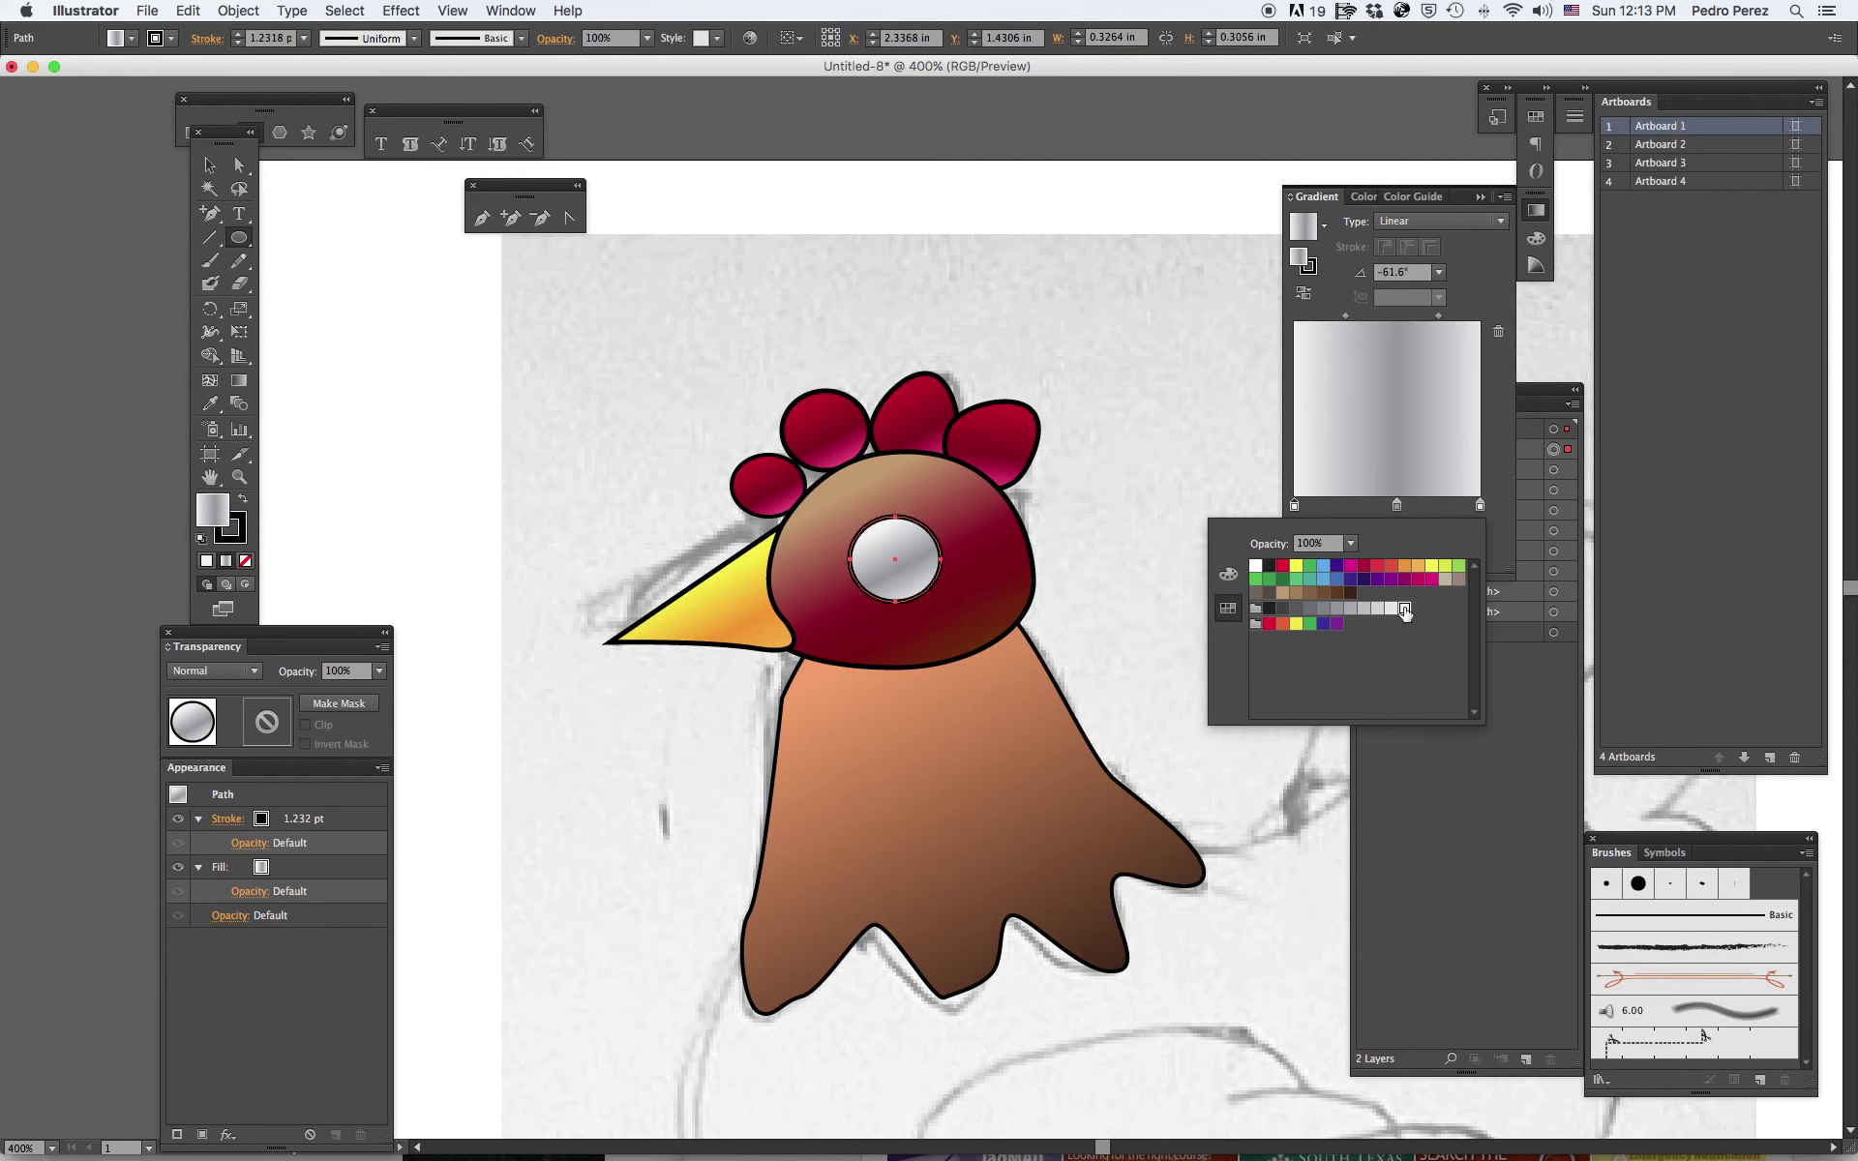
click(1140, 366)
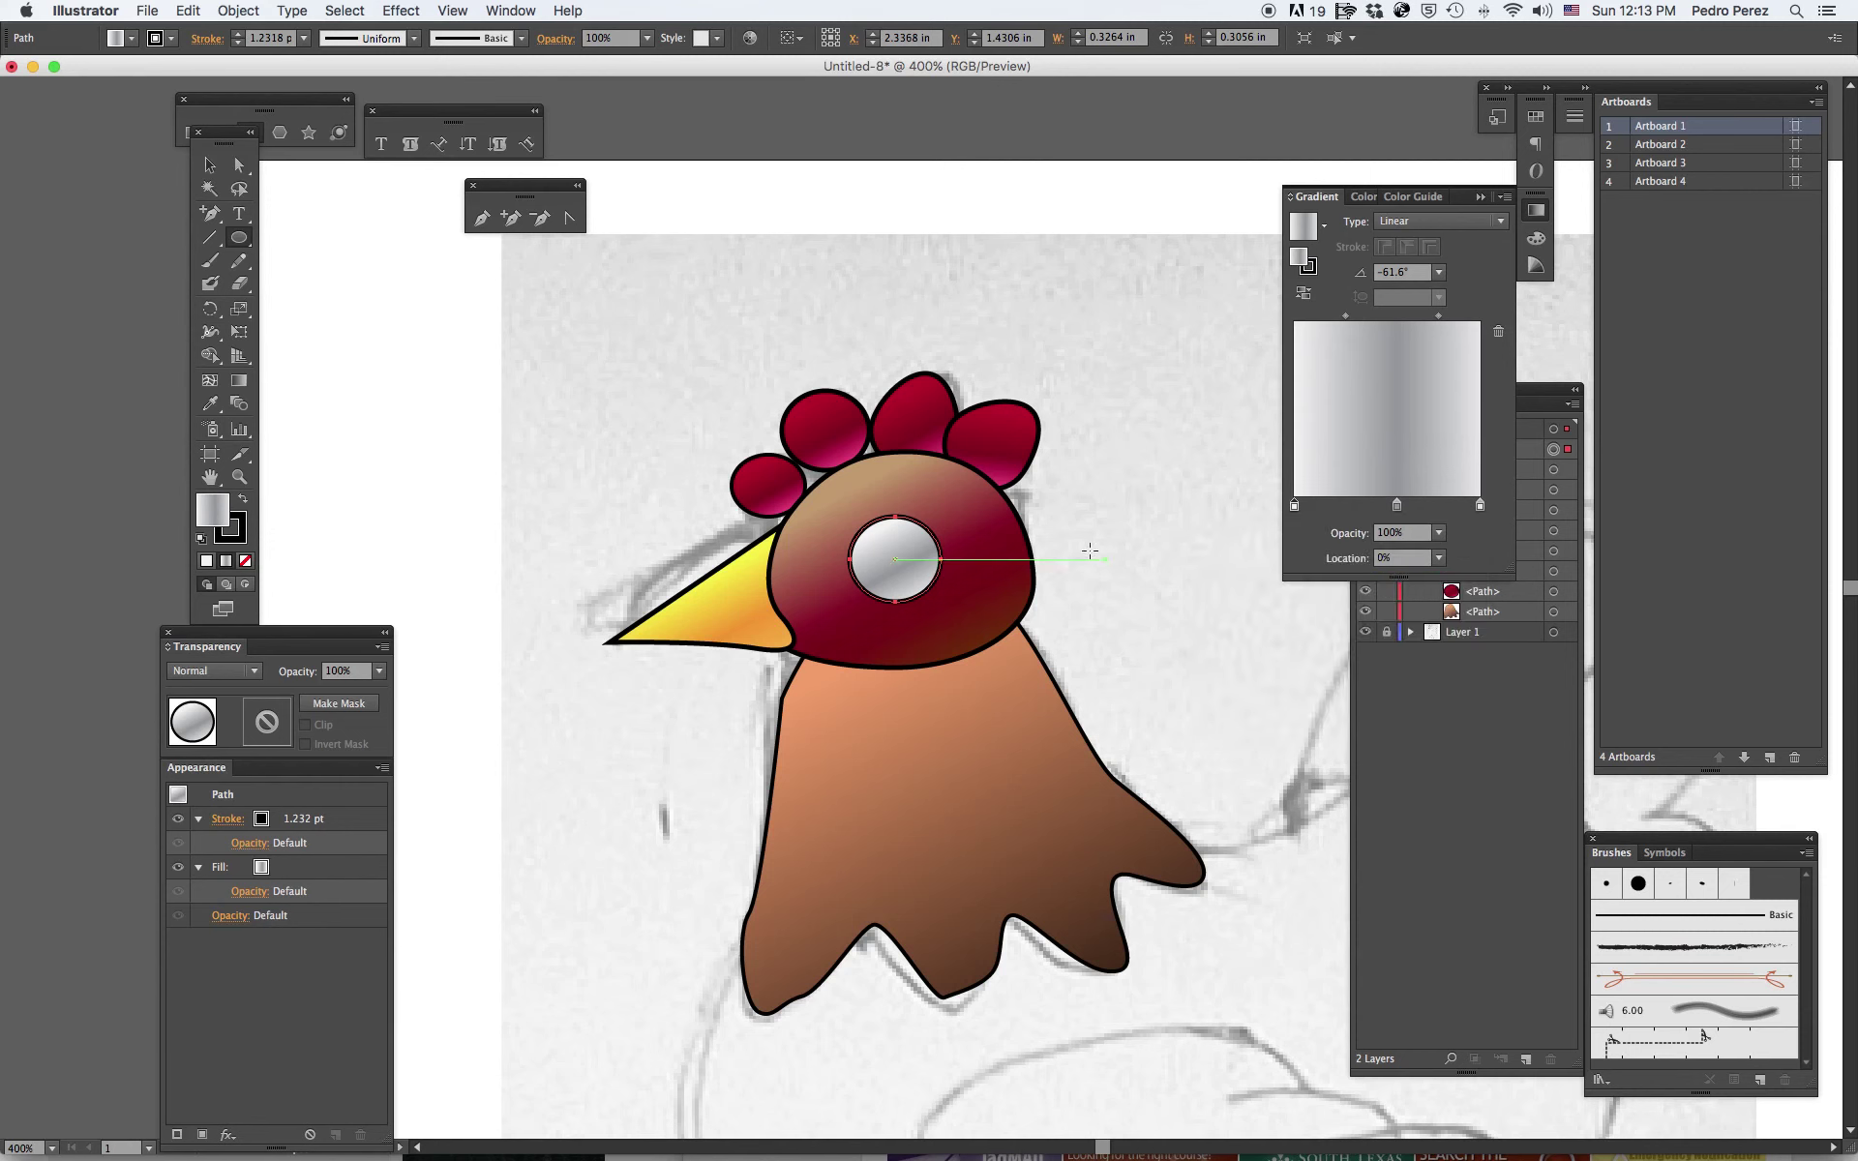
drag(896, 559, 904, 553)
Draw a smaller pupil circle with a black, dark grey and deep purple gradient, nudged up-left.
click(241, 243)
drag(895, 559, 932, 597)
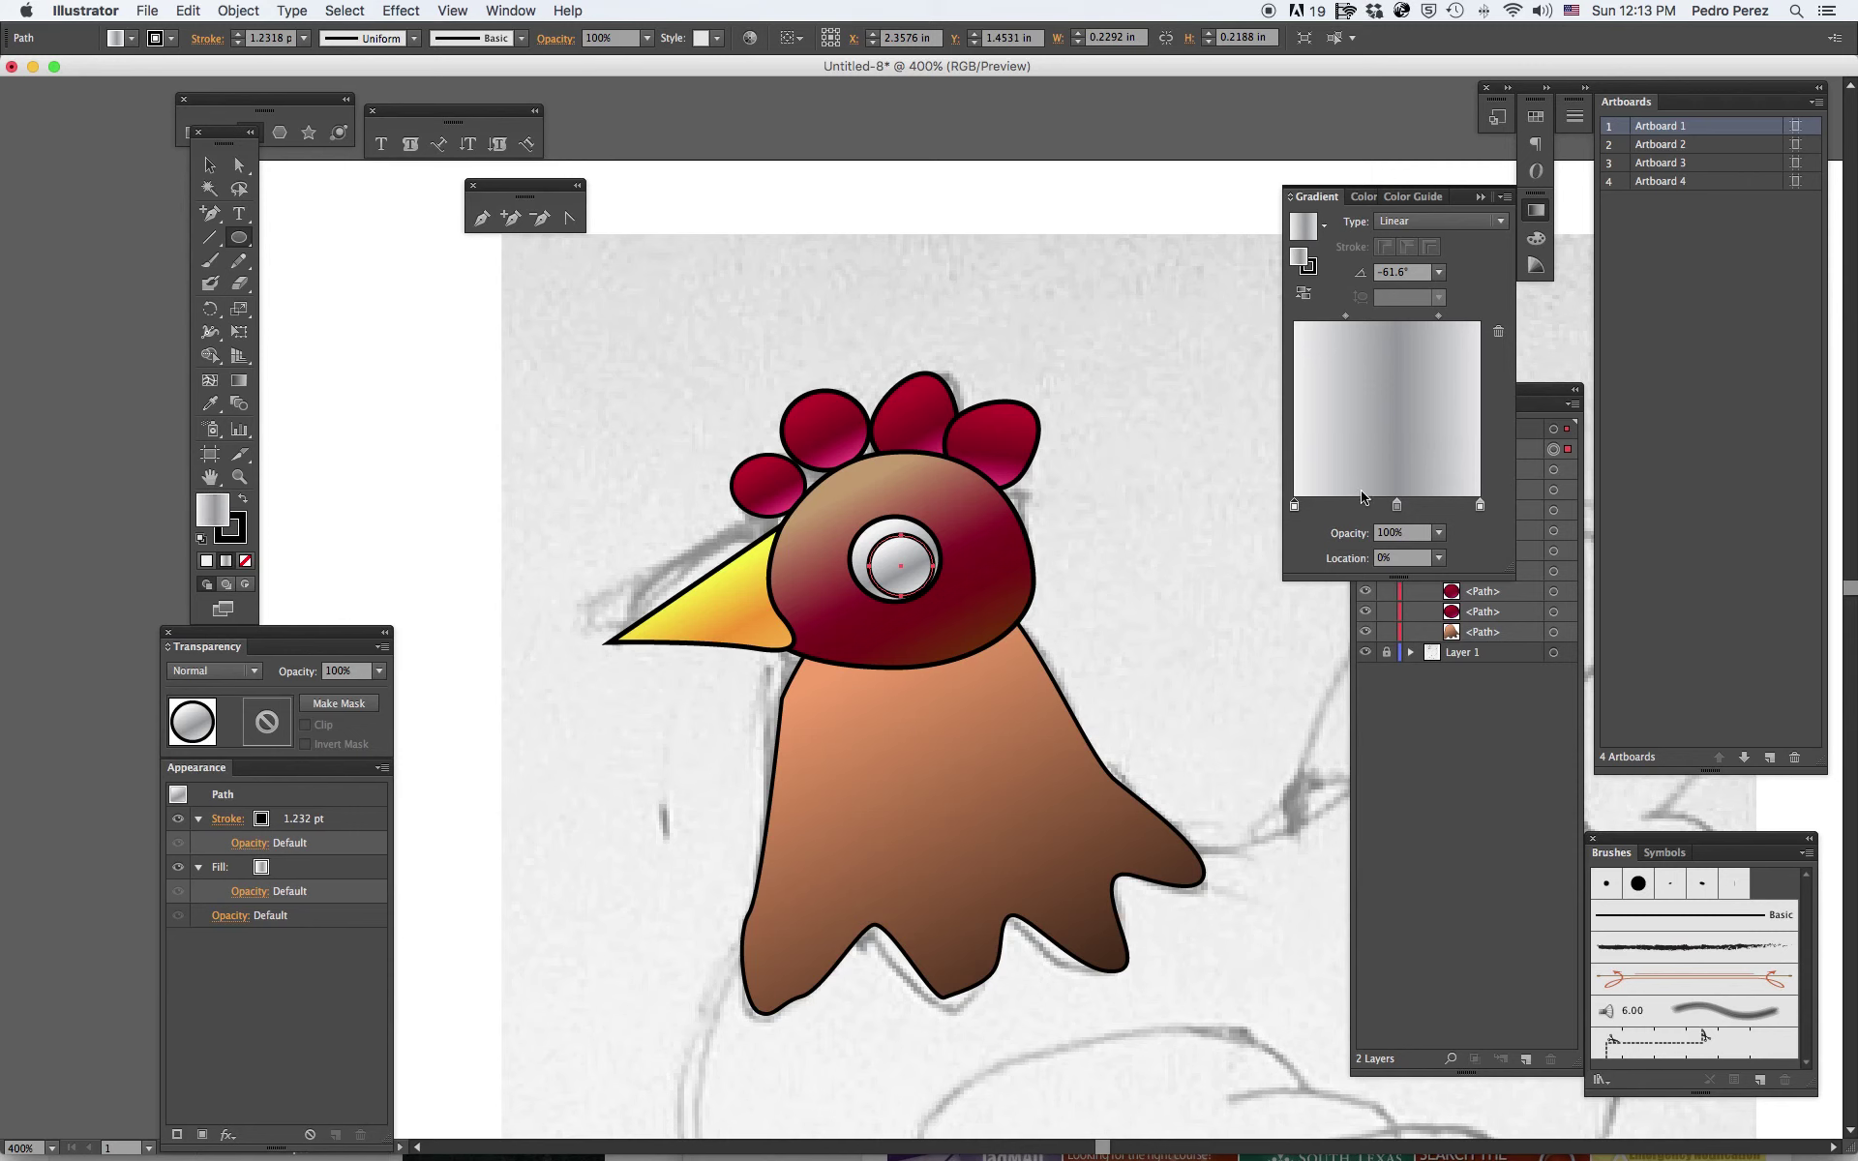
double_click(1296, 506)
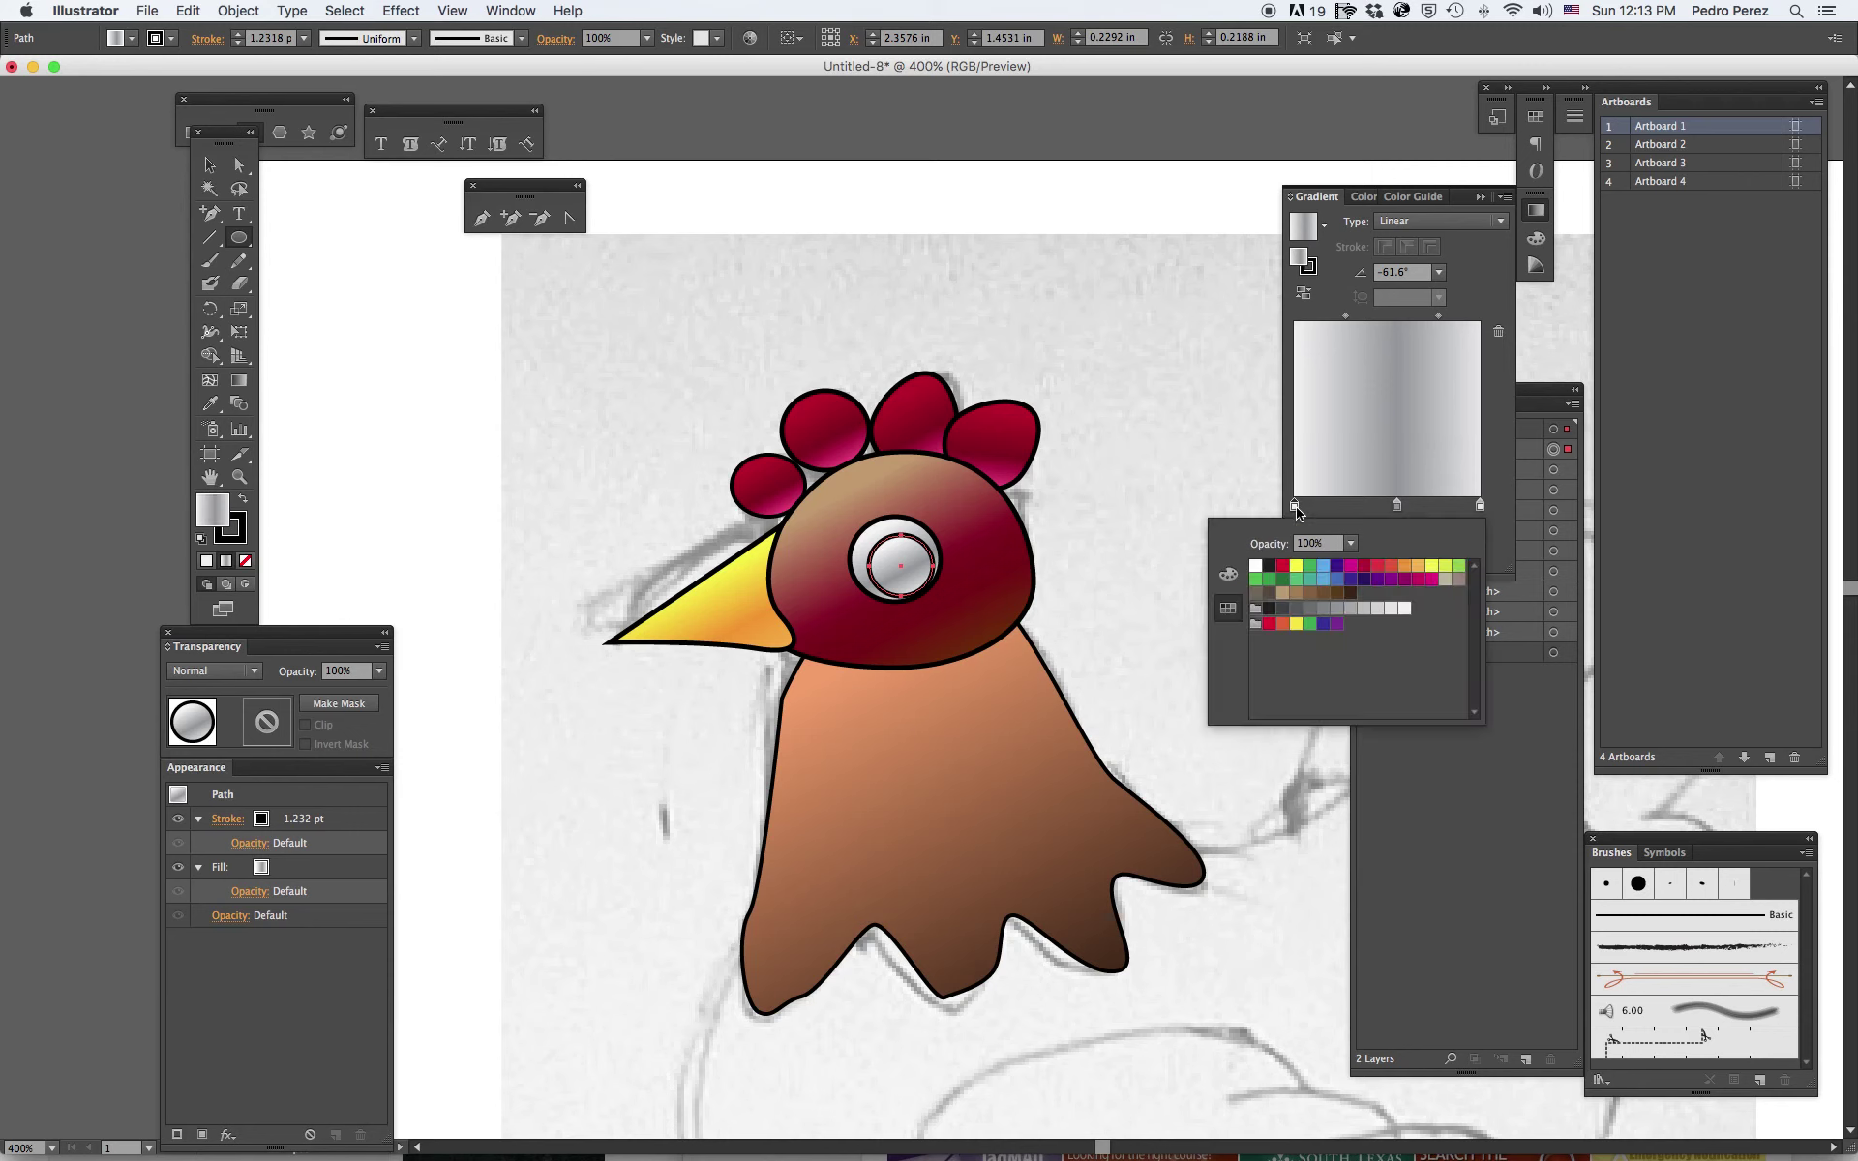
click(1270, 571)
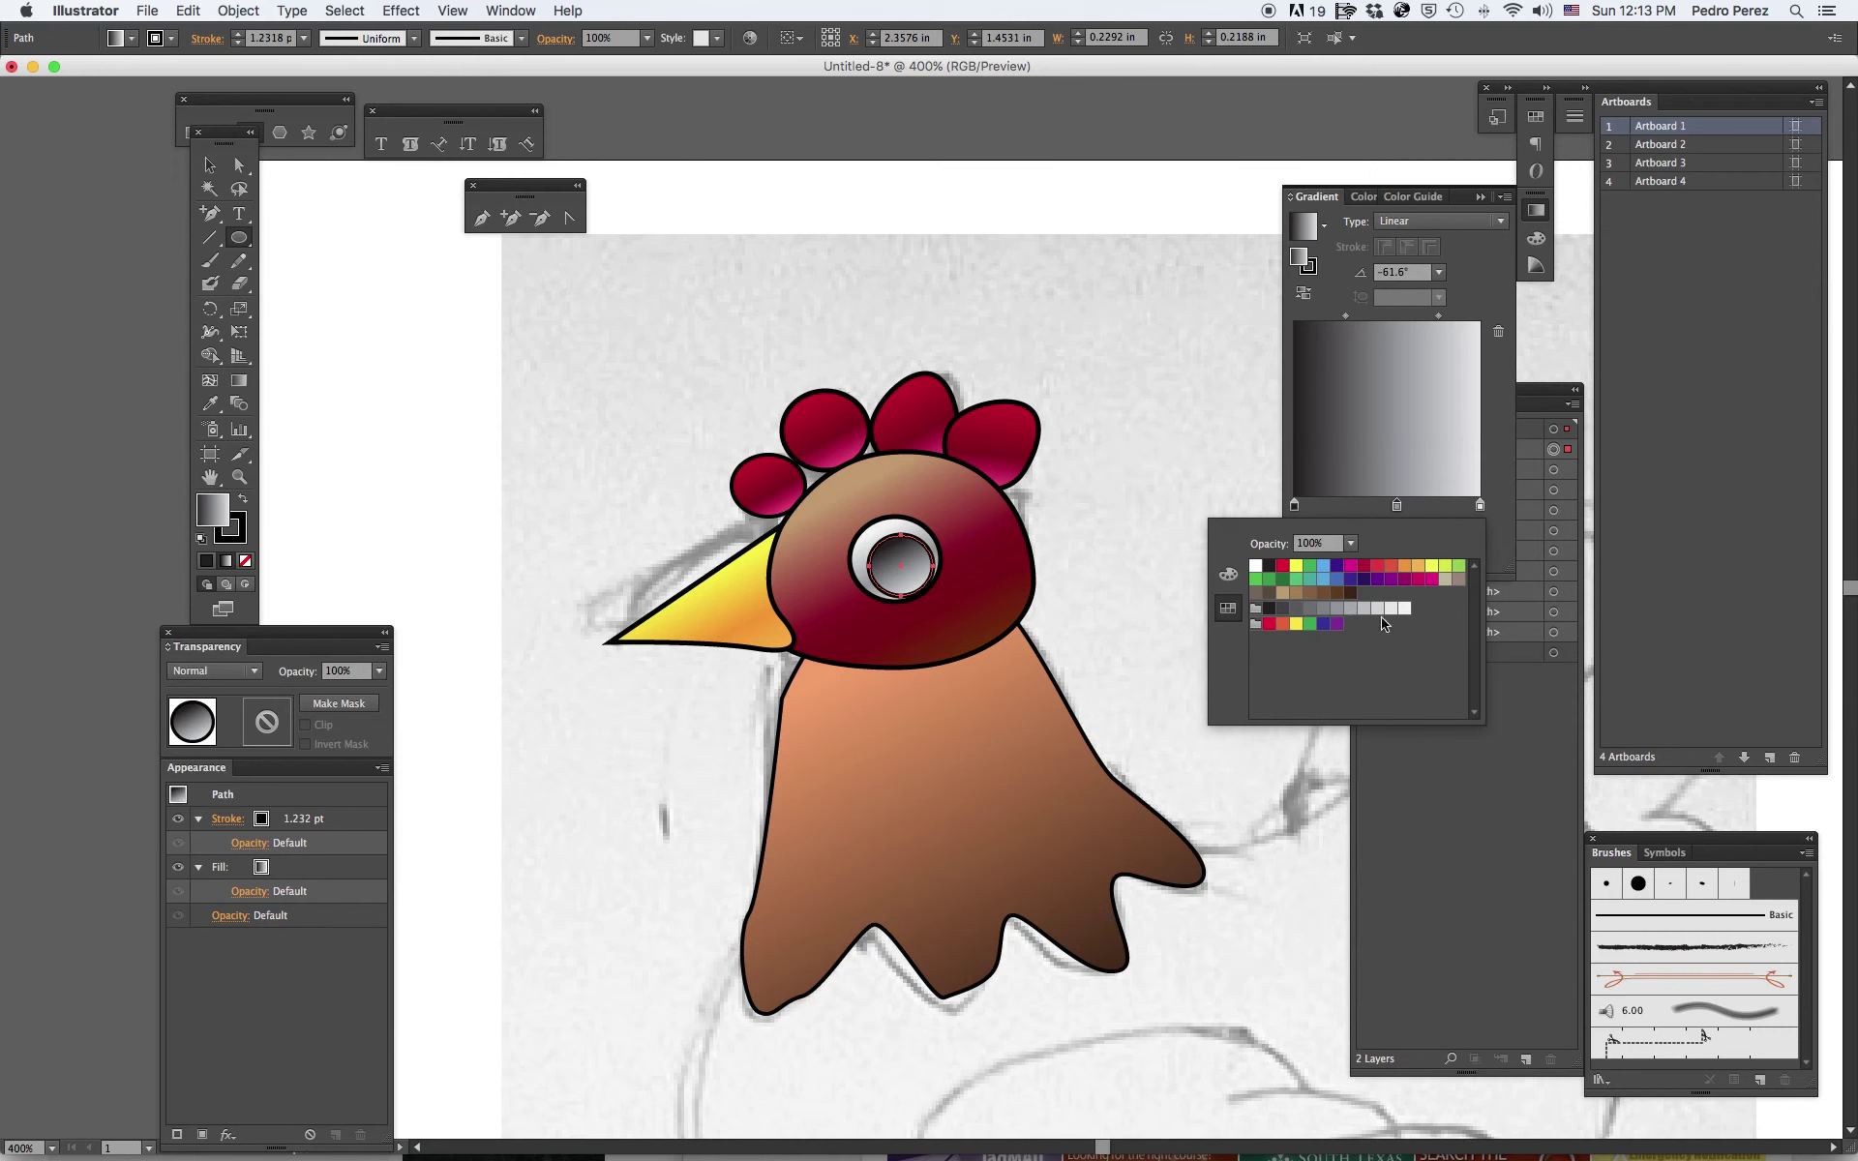
click(1296, 608)
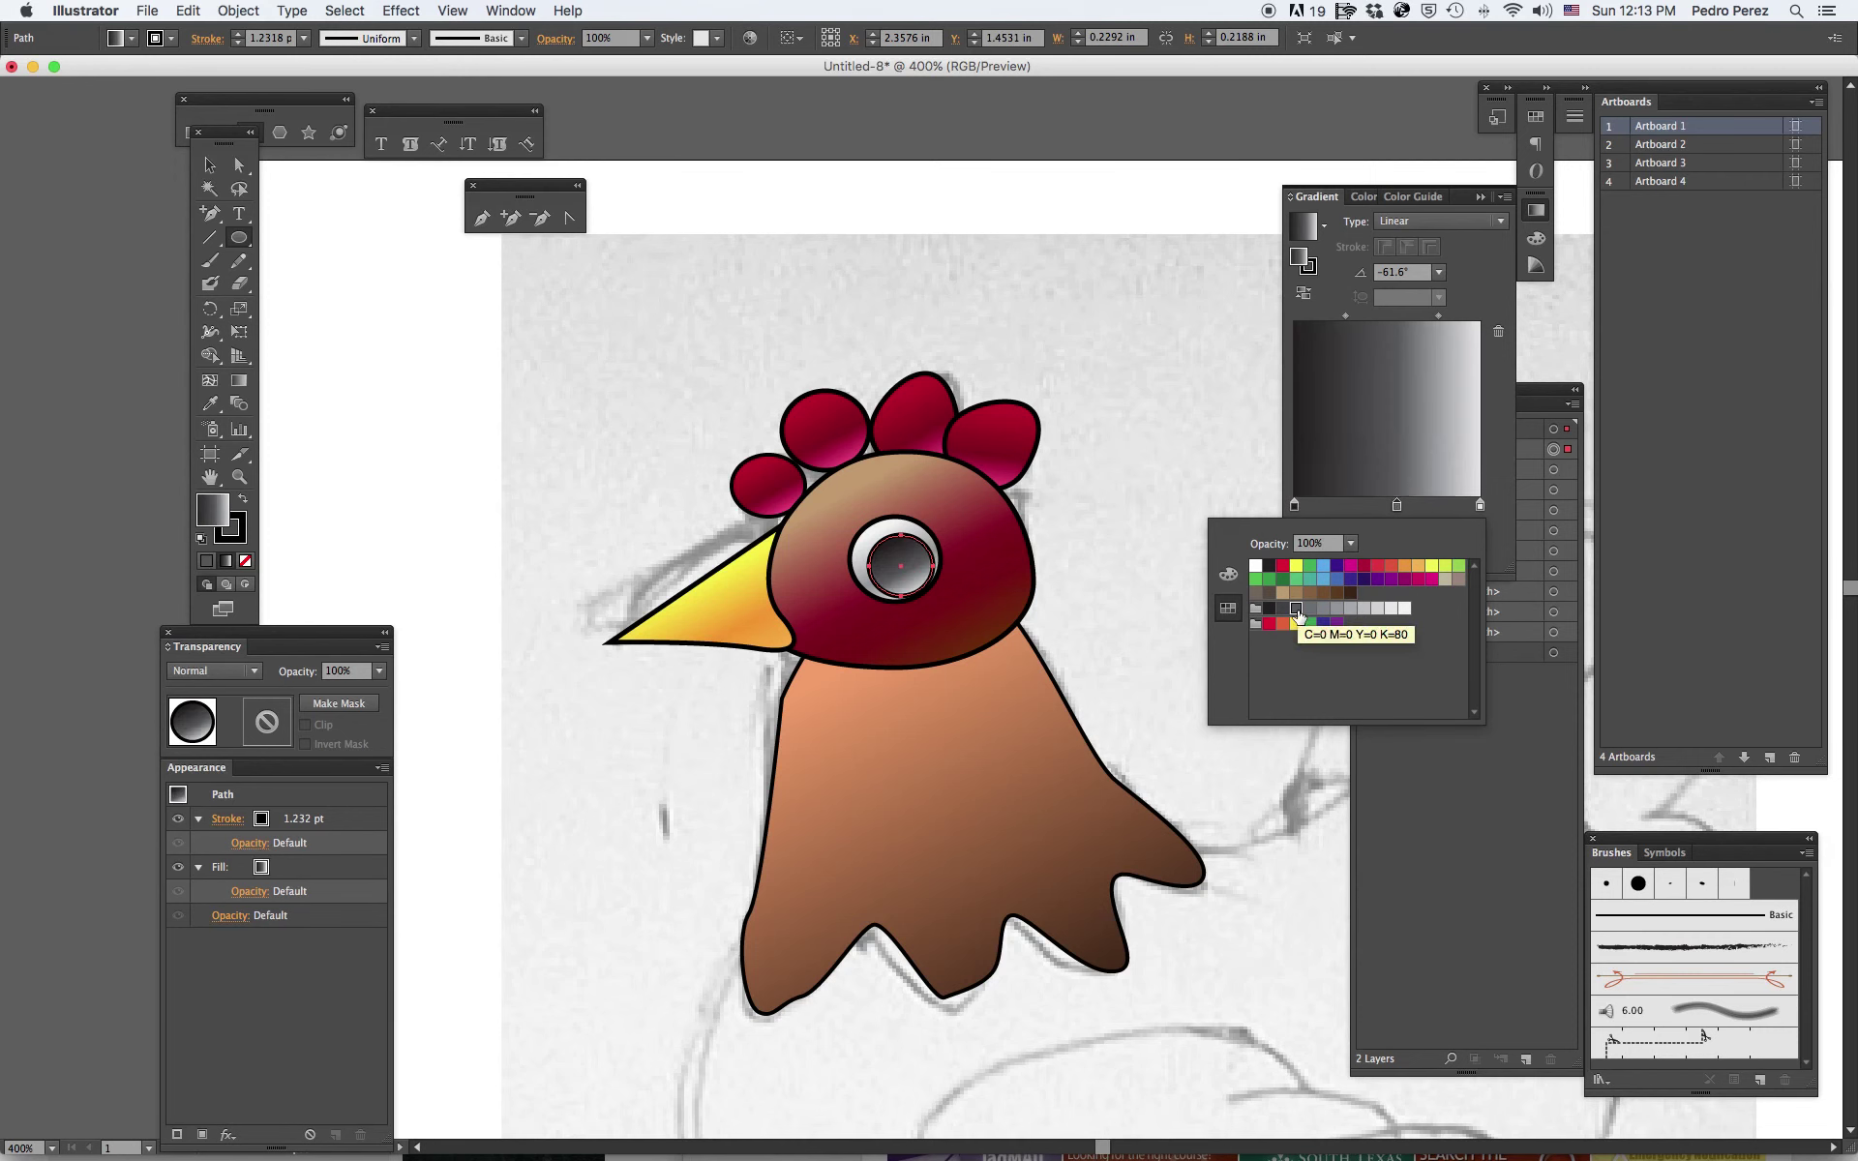
double_click(1481, 507)
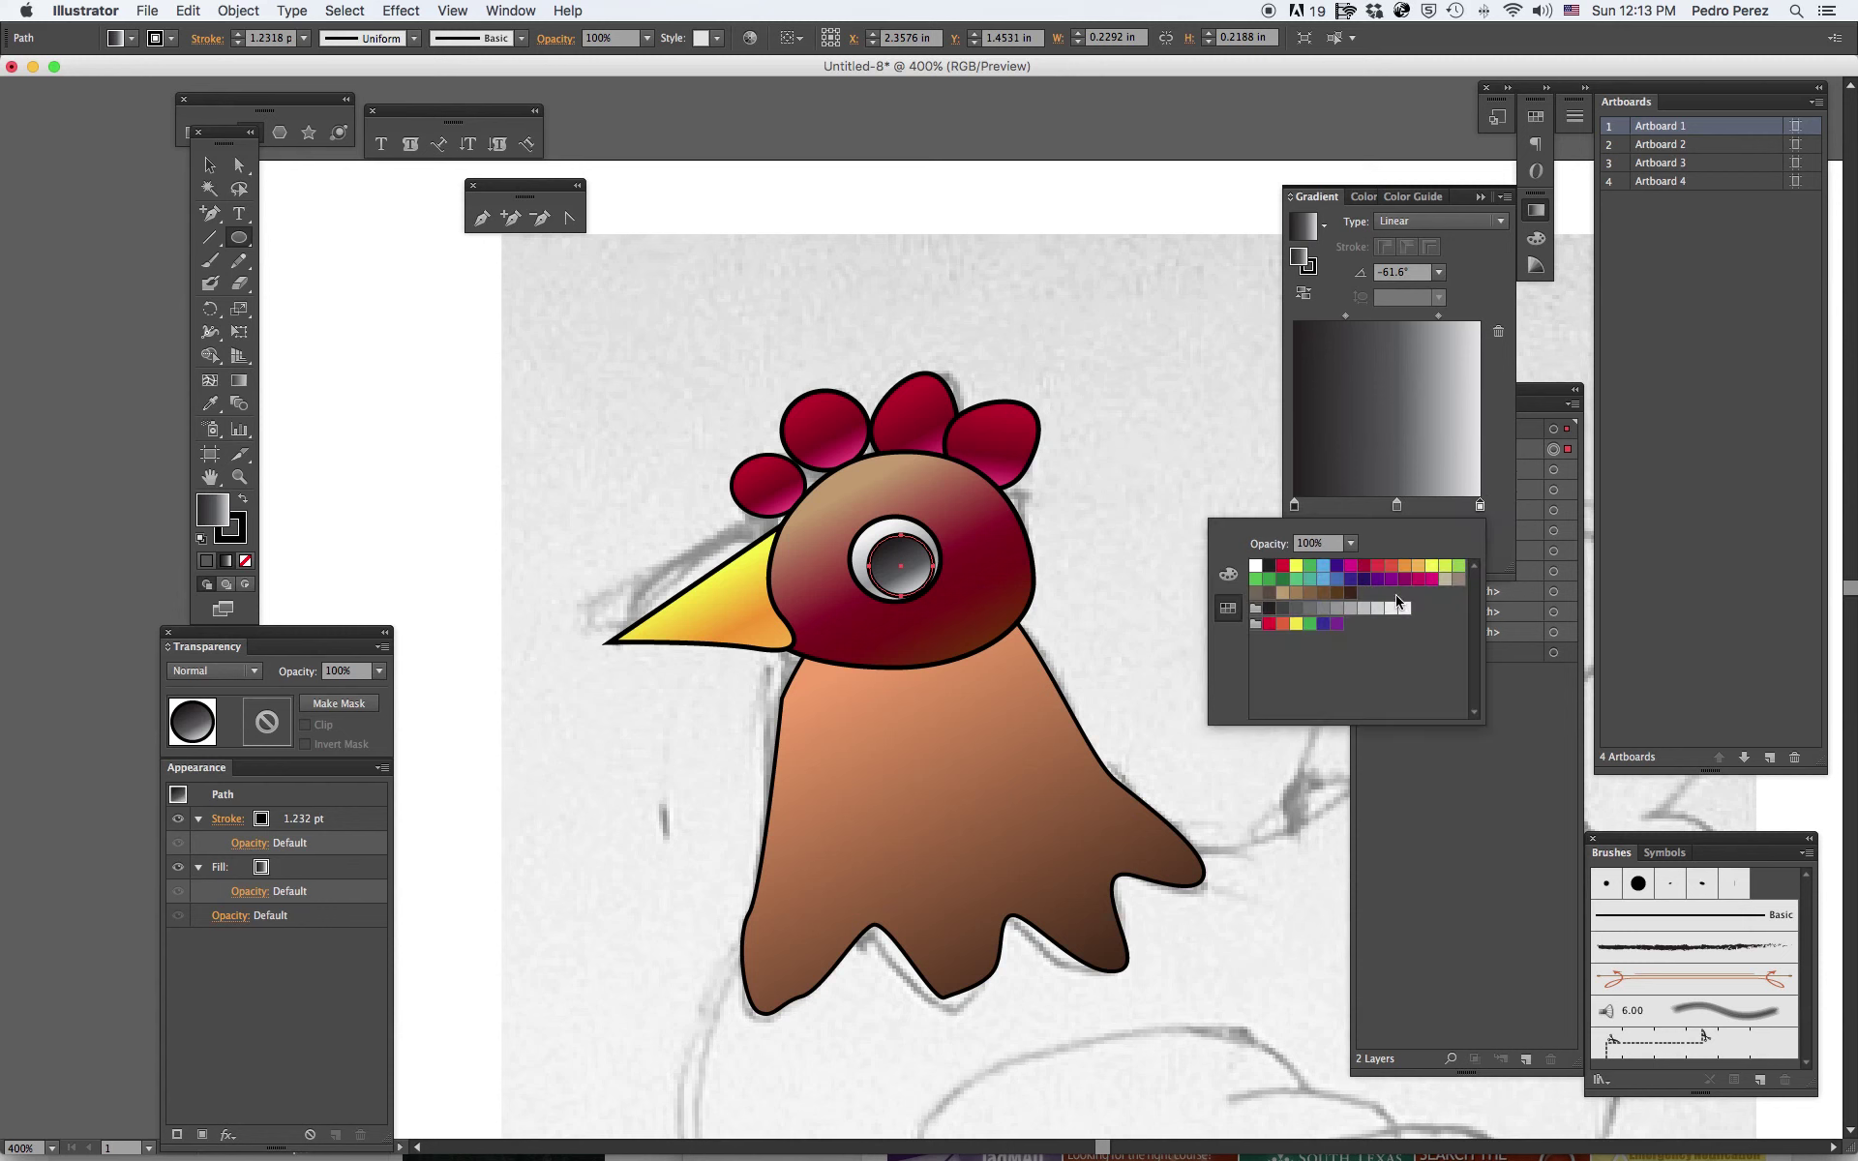
click(1365, 581)
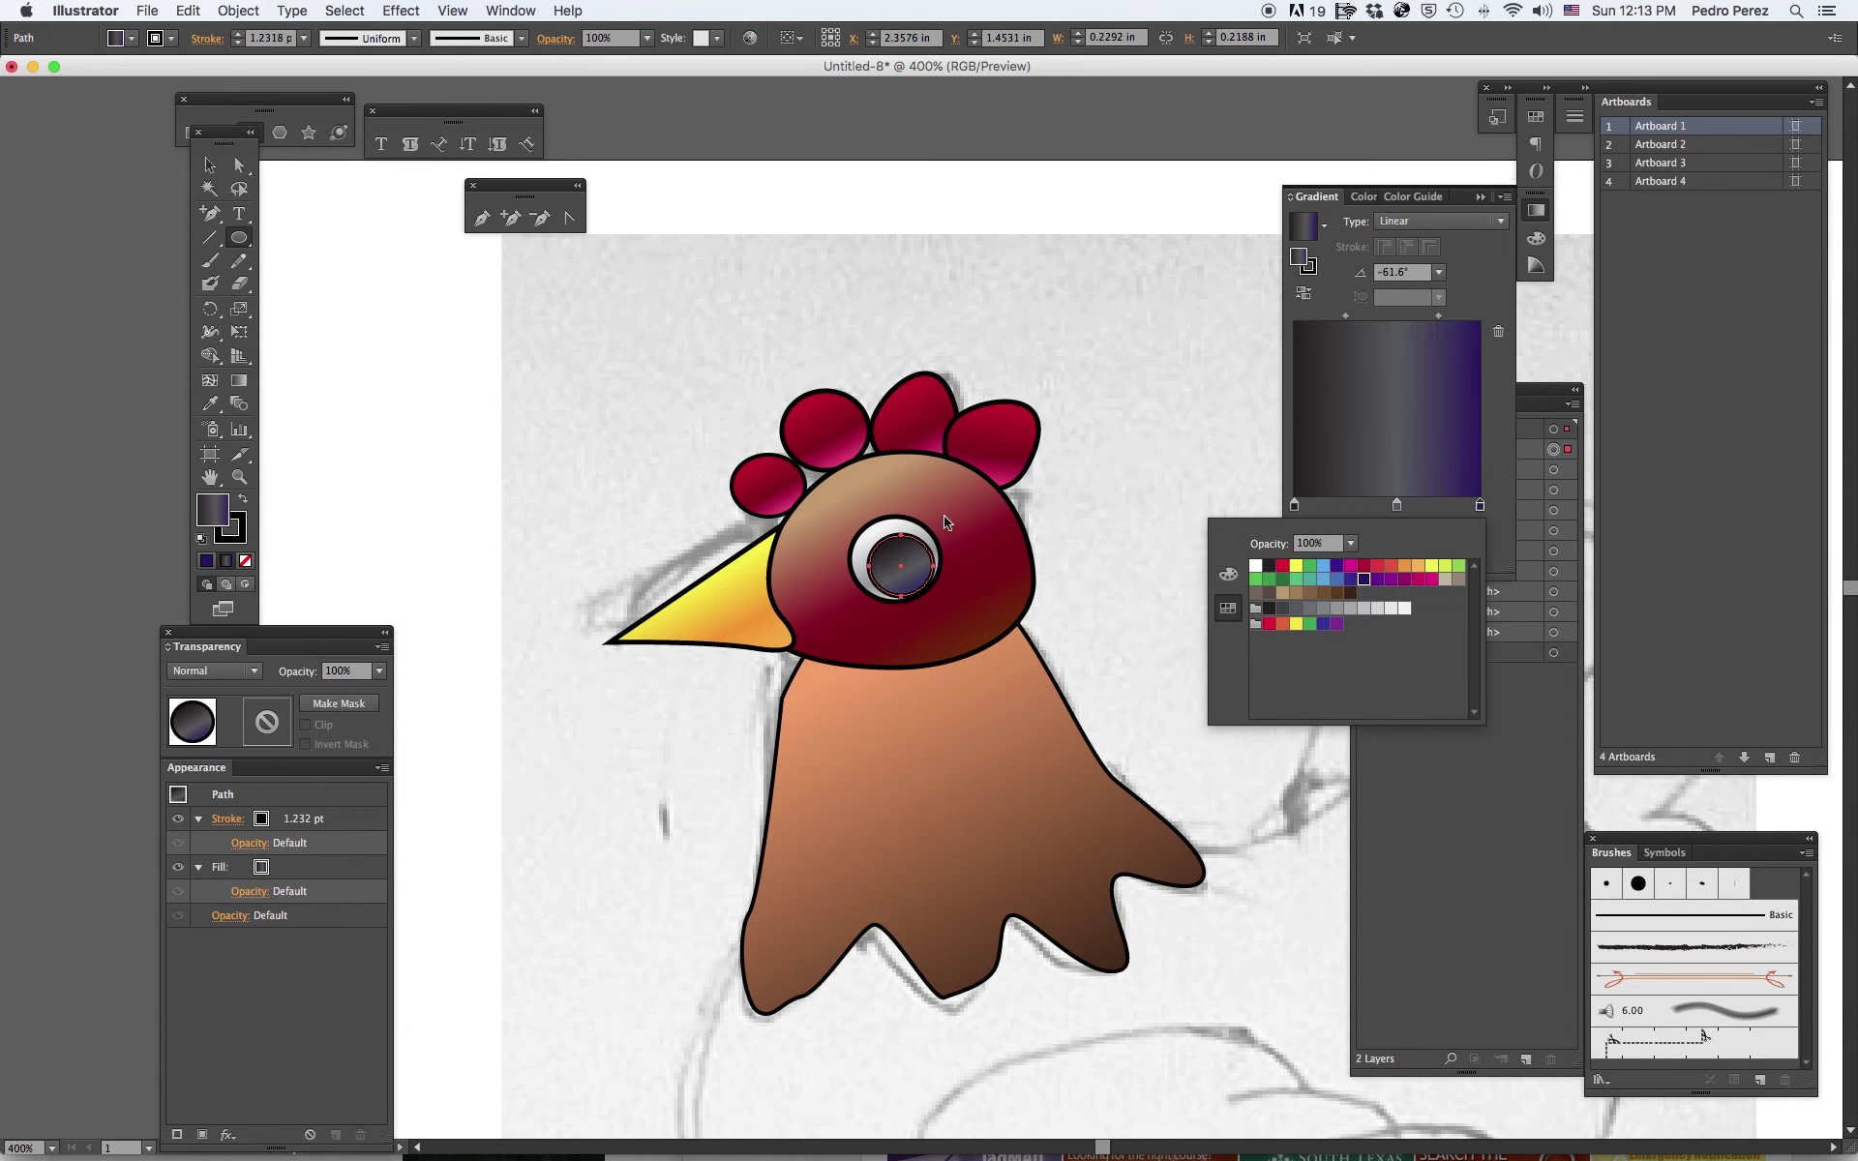
key(Escape)
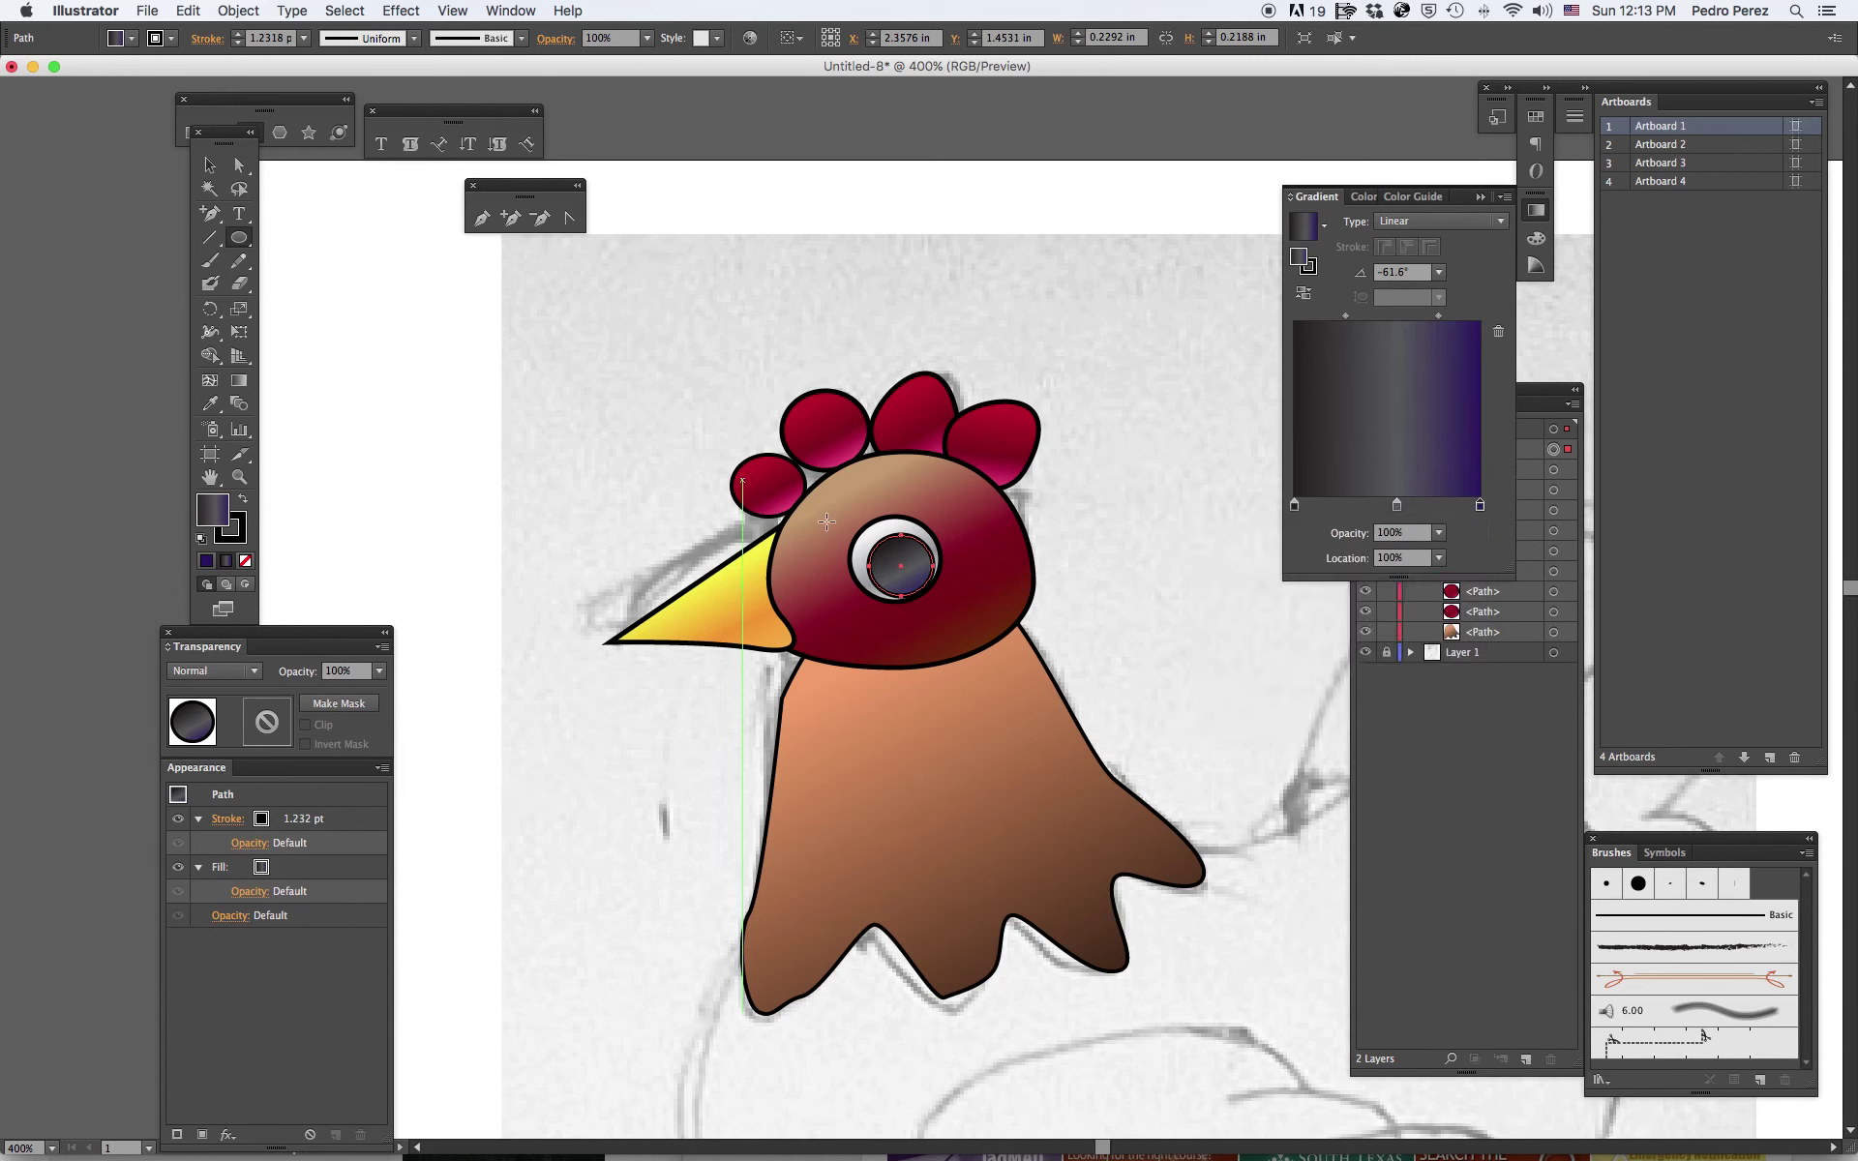
key(v)
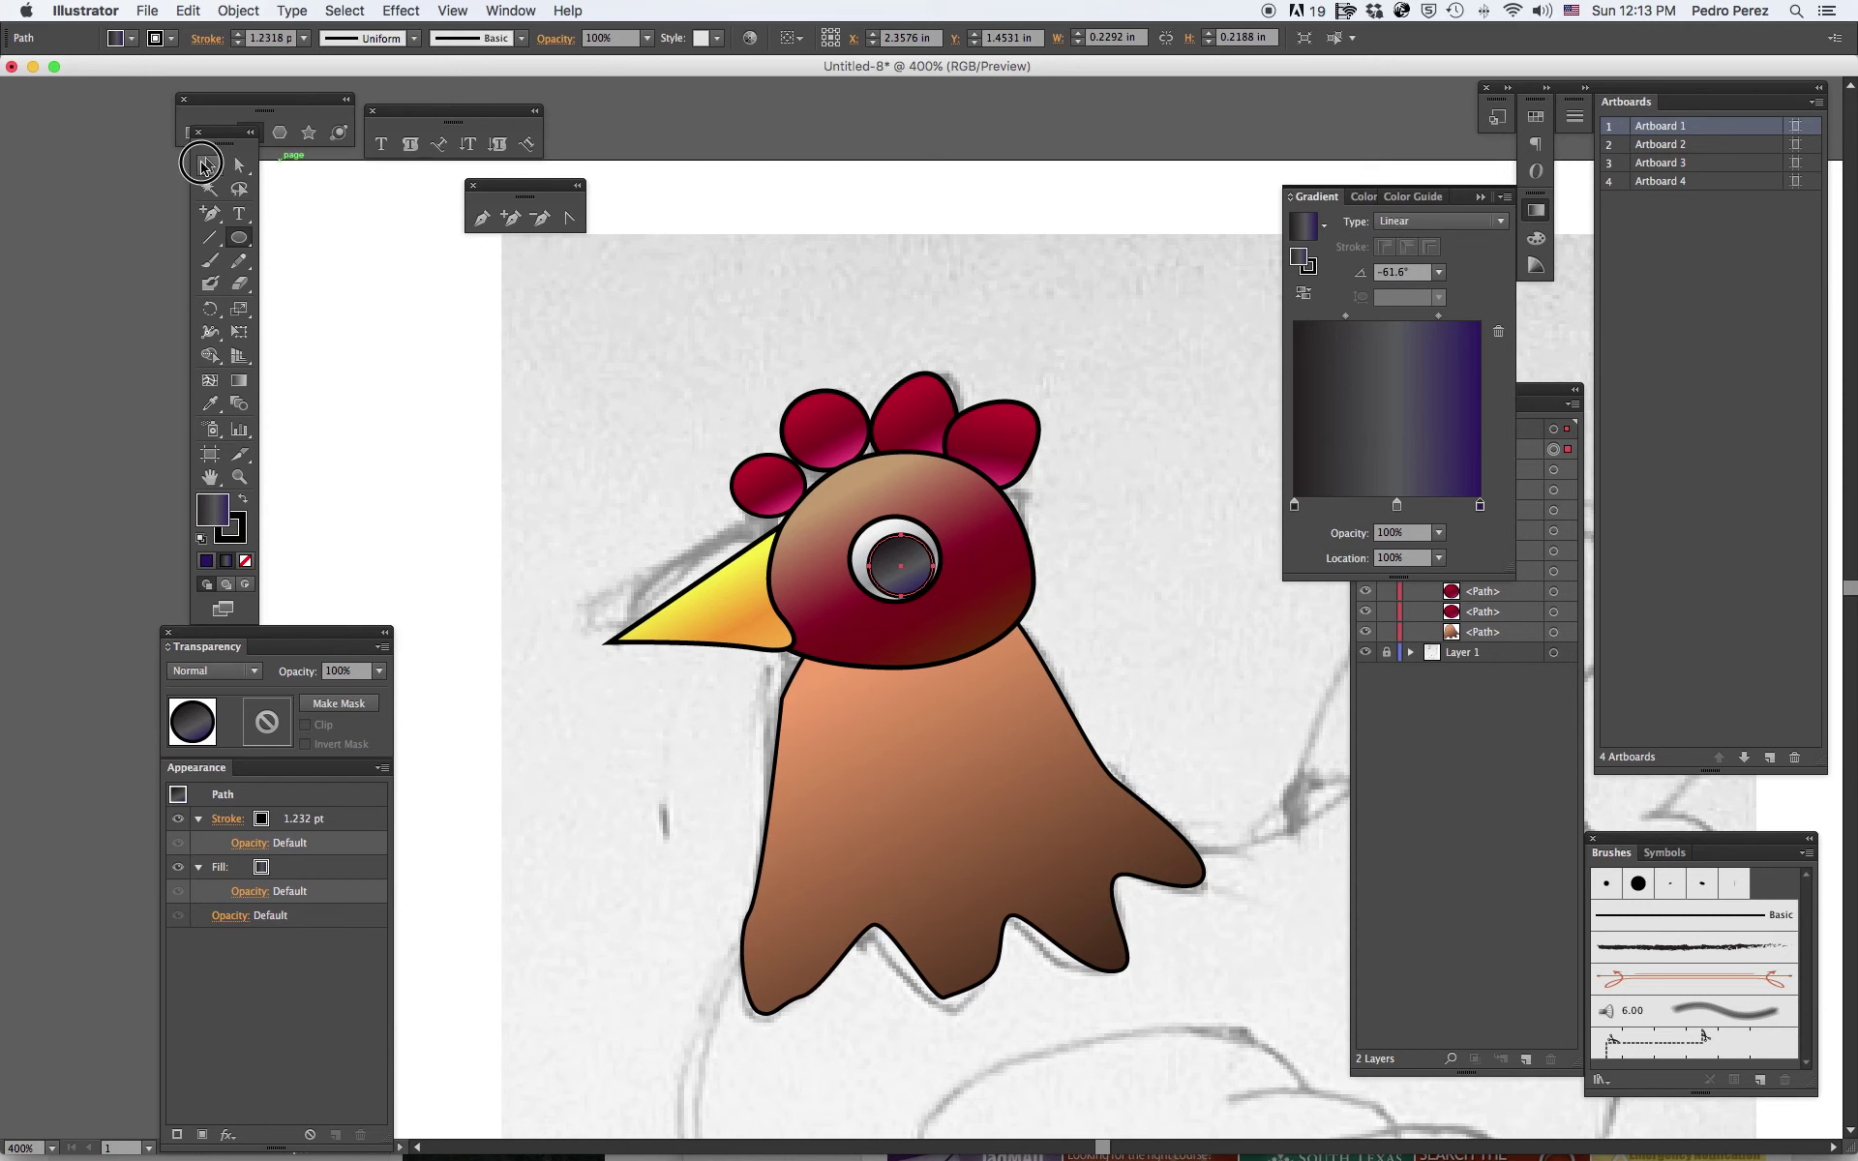
drag(888, 559, 881, 553)
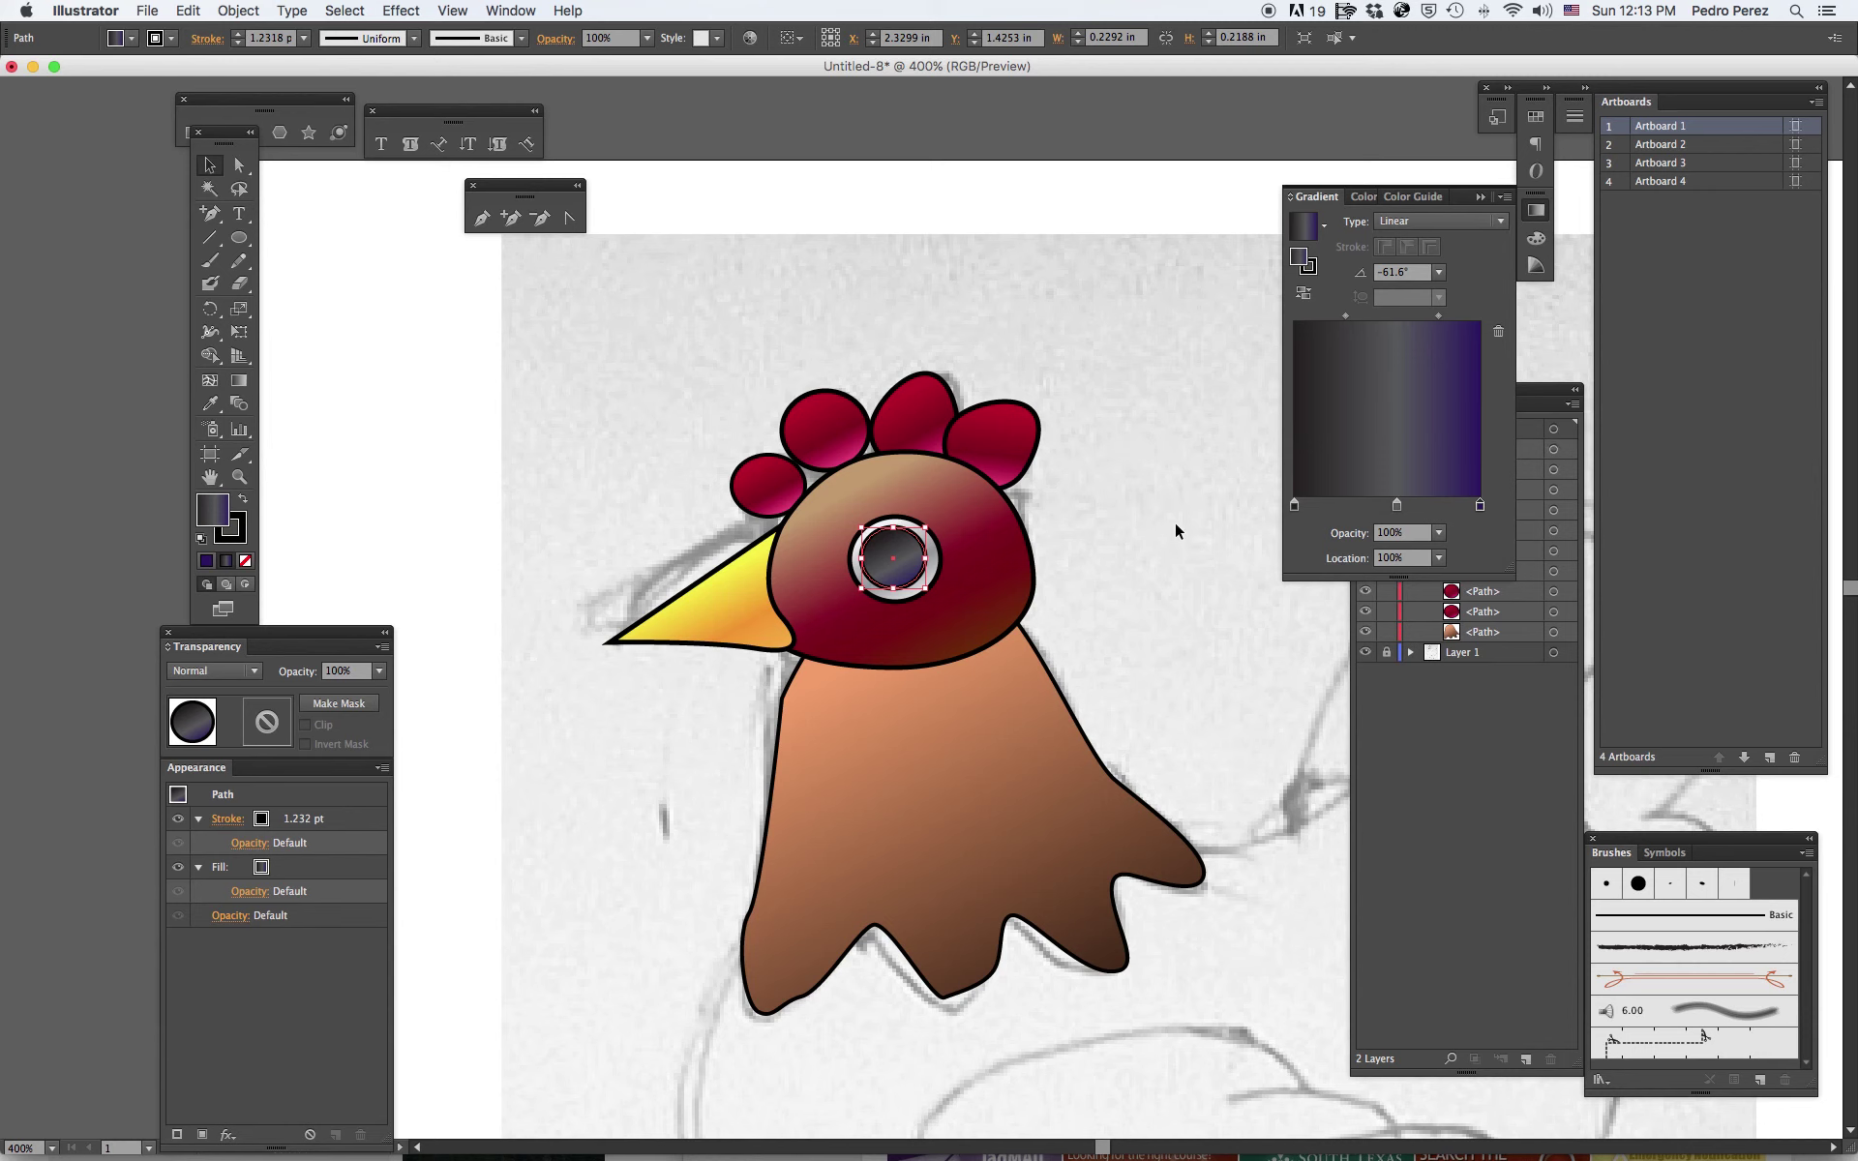
click(1176, 524)
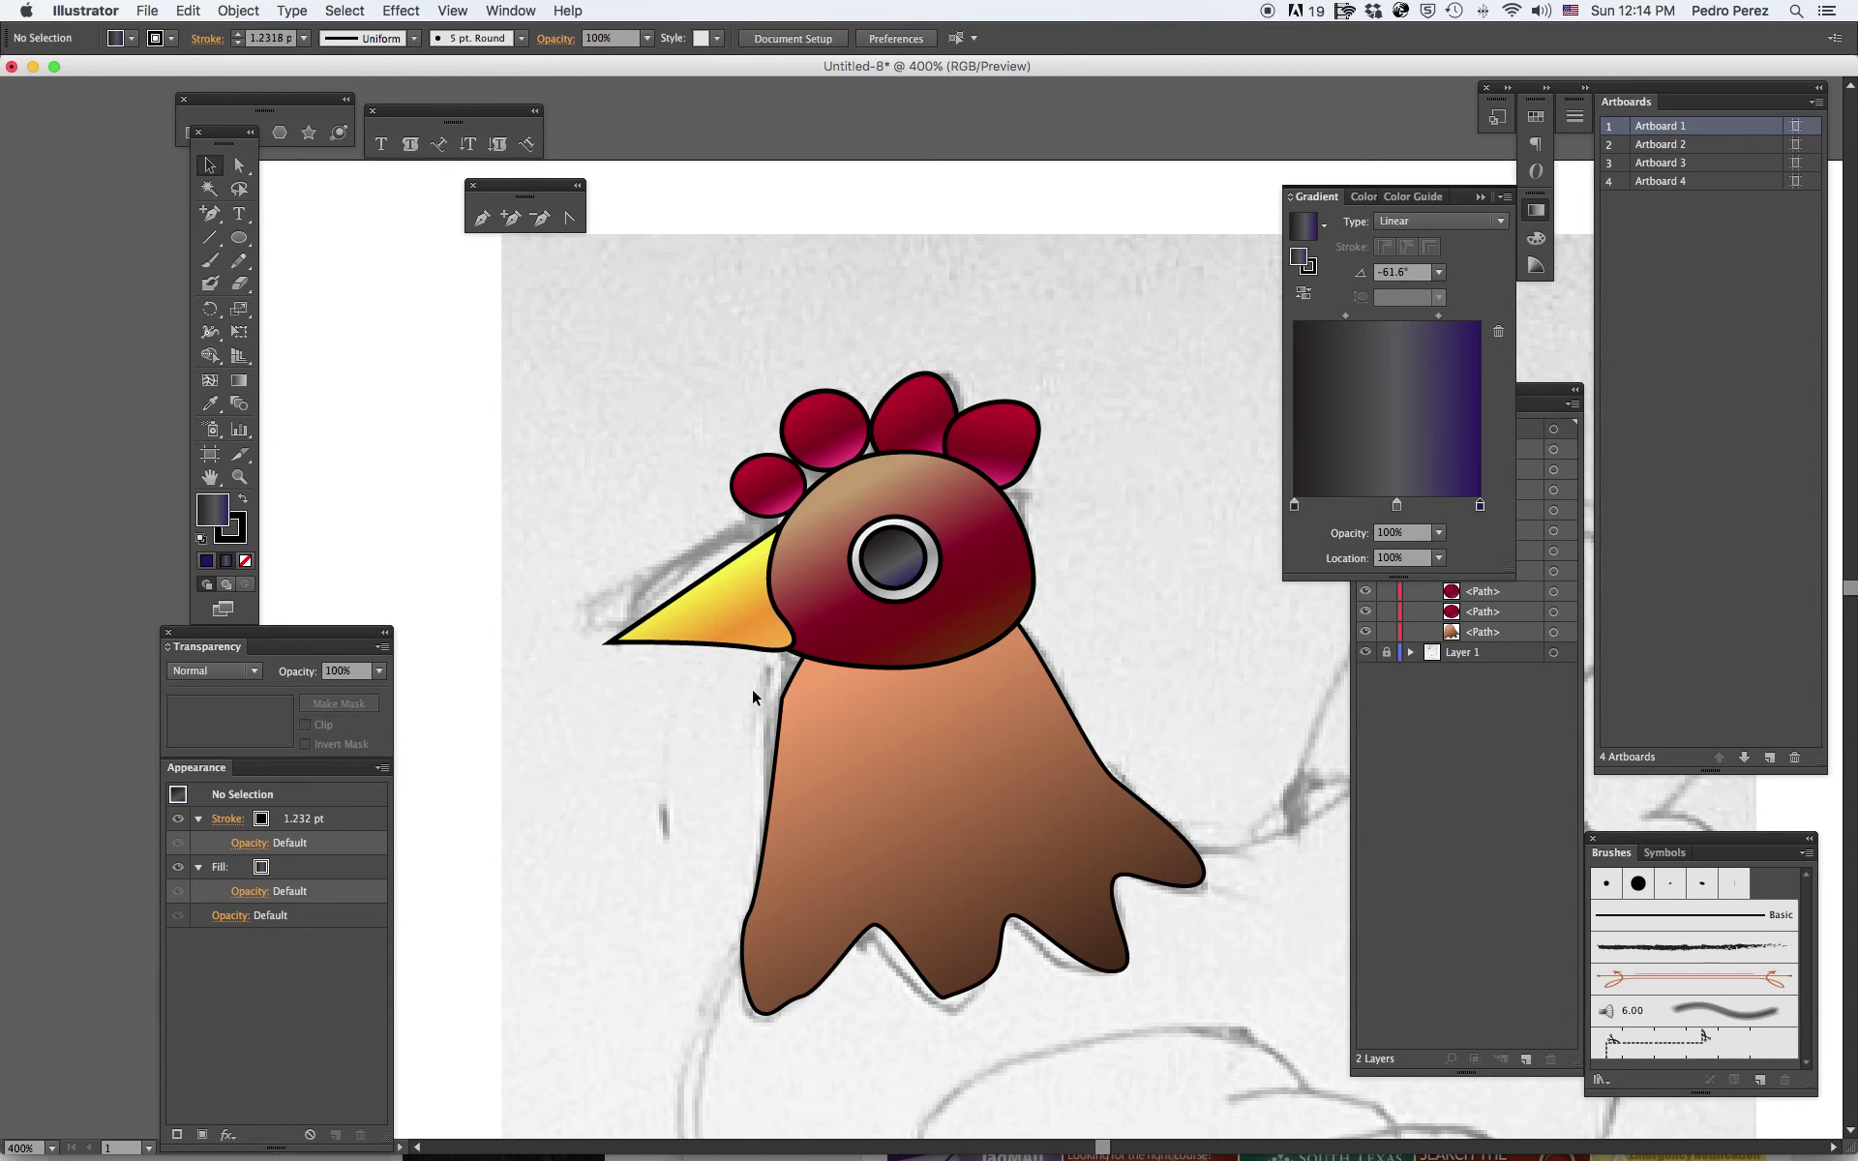
Reshape the neck's left-side curve and the curves along its lower feather edge.
click(784, 687)
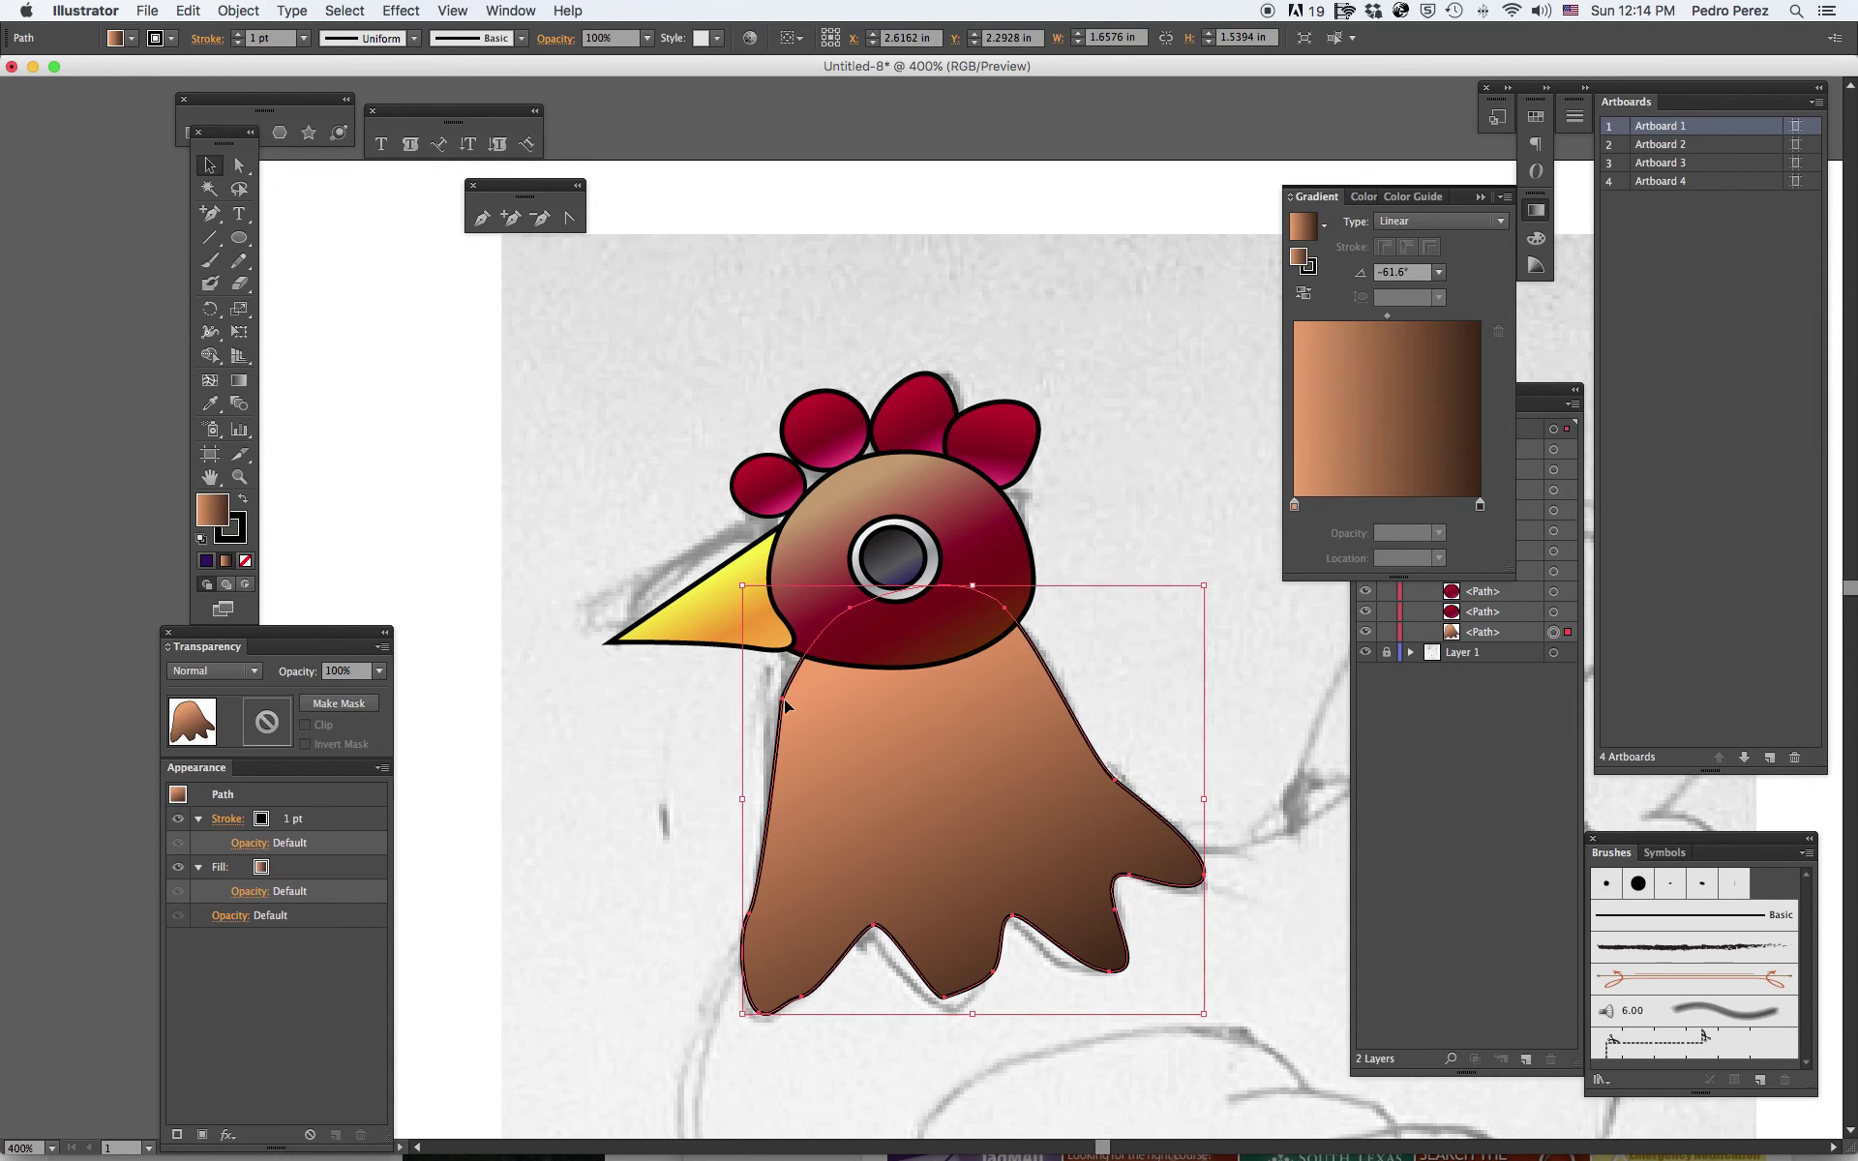
click(239, 166)
click(783, 699)
click(812, 627)
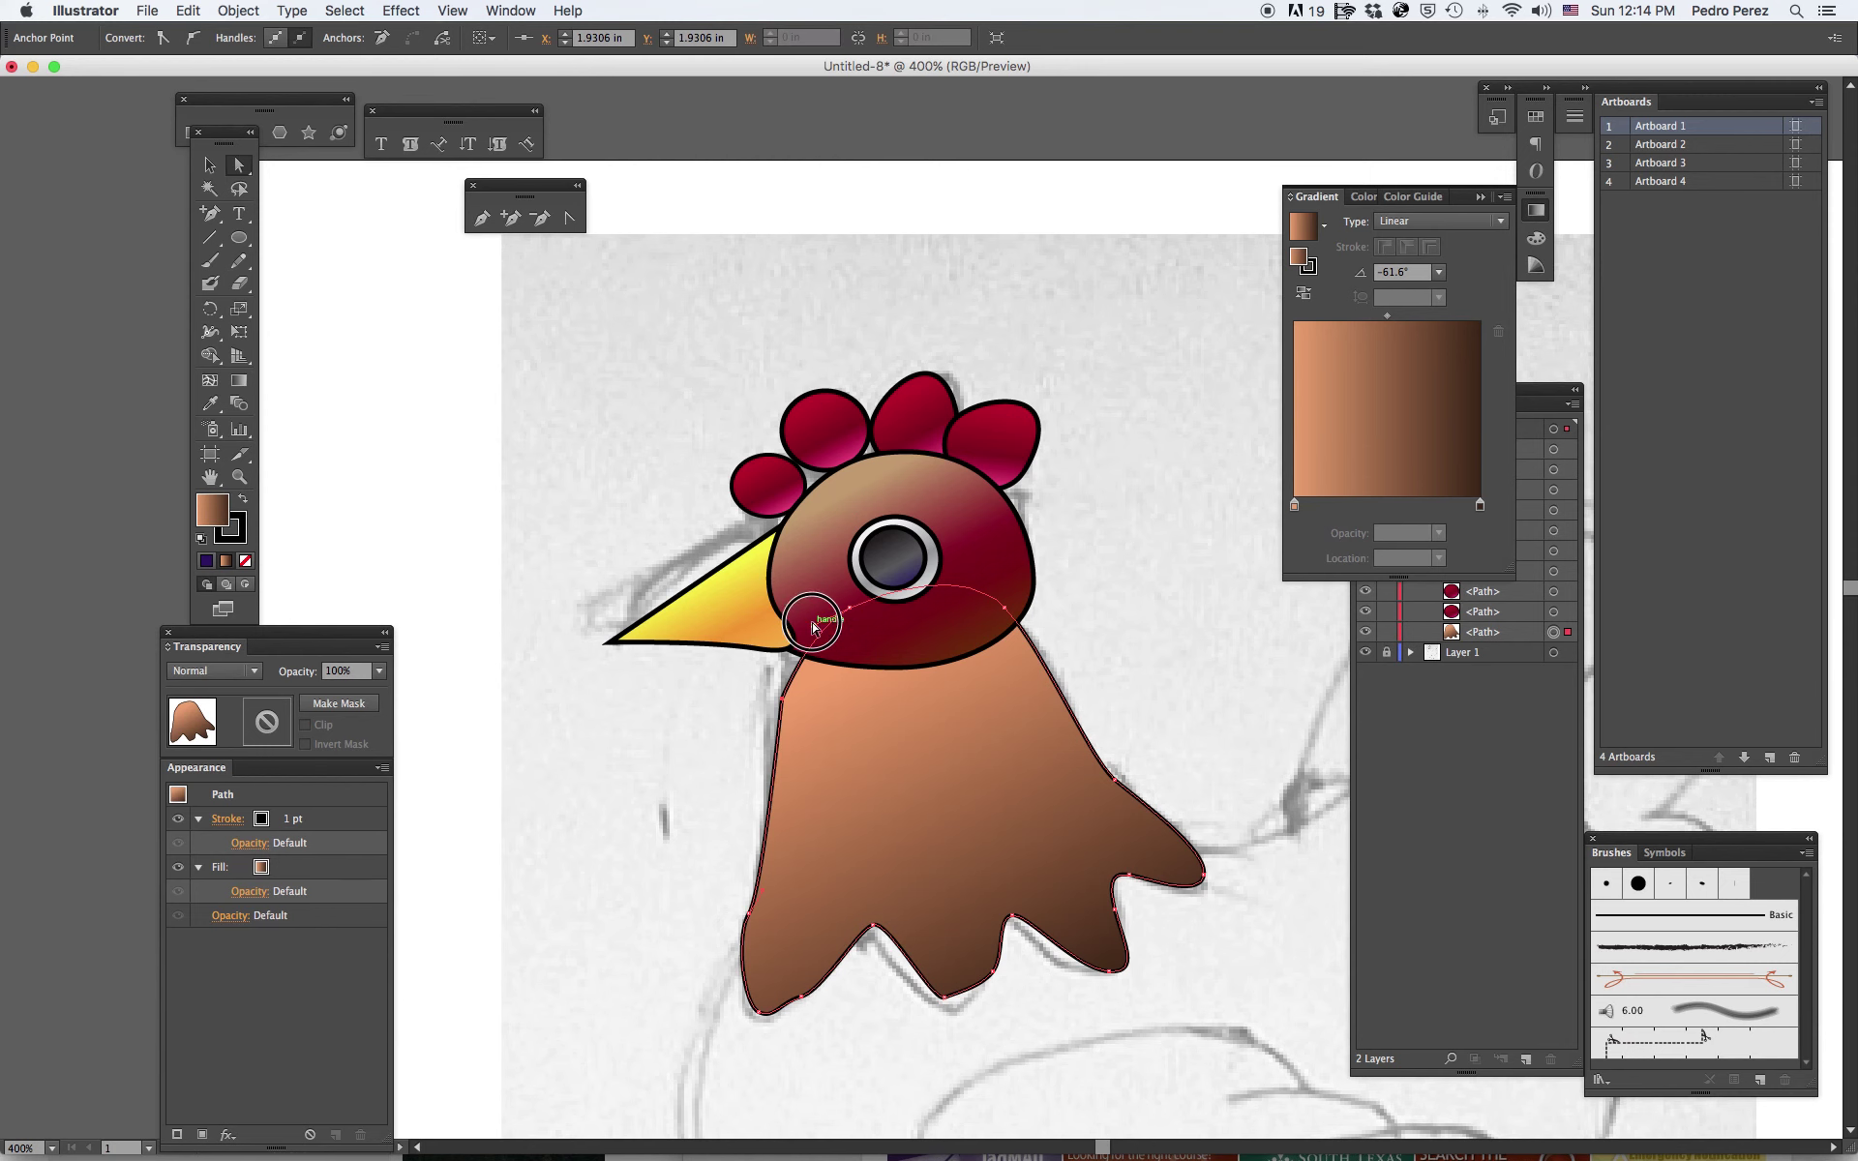
drag(813, 627, 783, 627)
click(945, 996)
mouse_move(934, 1003)
mouse_down()
mouse_move(919, 996)
mouse_move(961, 1015)
mouse_up()
click(1111, 972)
drag(1080, 973, 1016, 972)
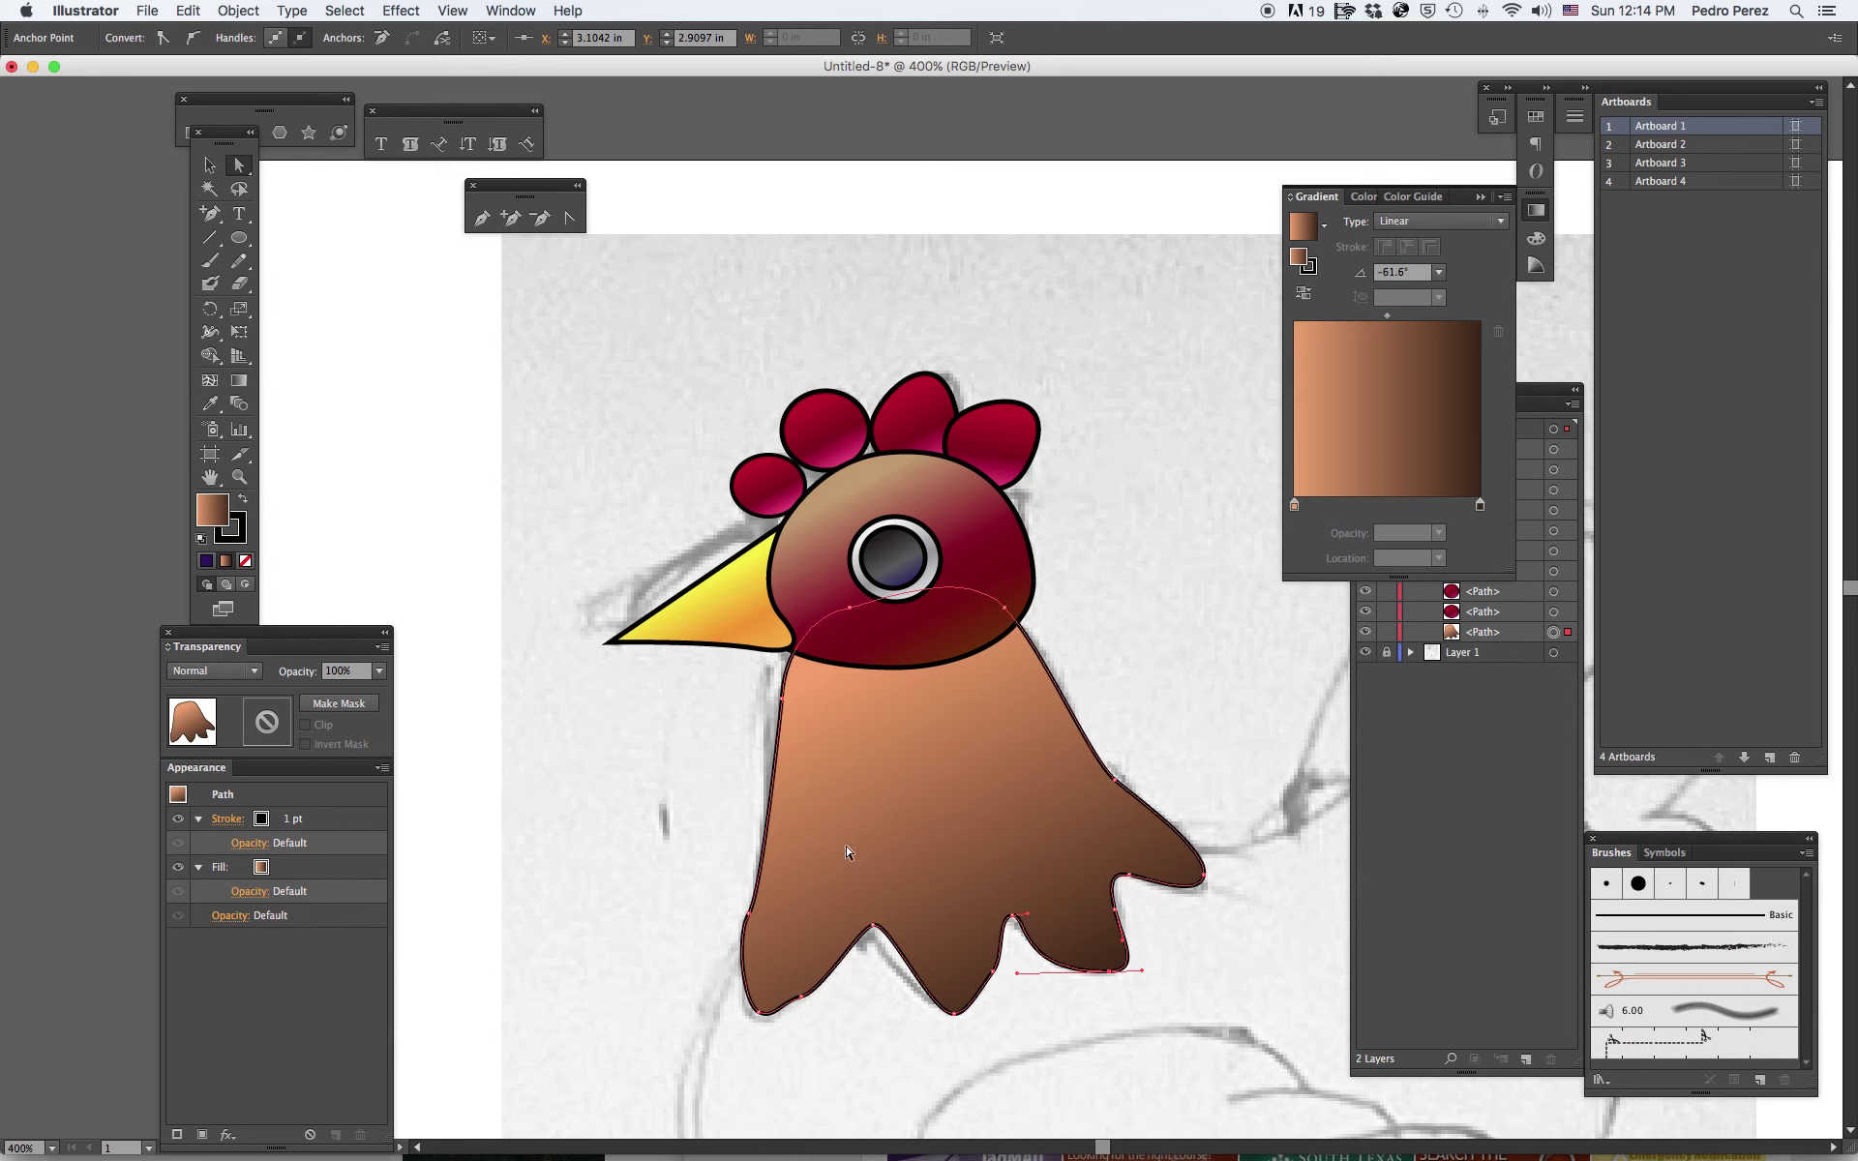
Deselect the neck and zoom out to 200% to see the whole rooster.
click(687, 681)
click(239, 476)
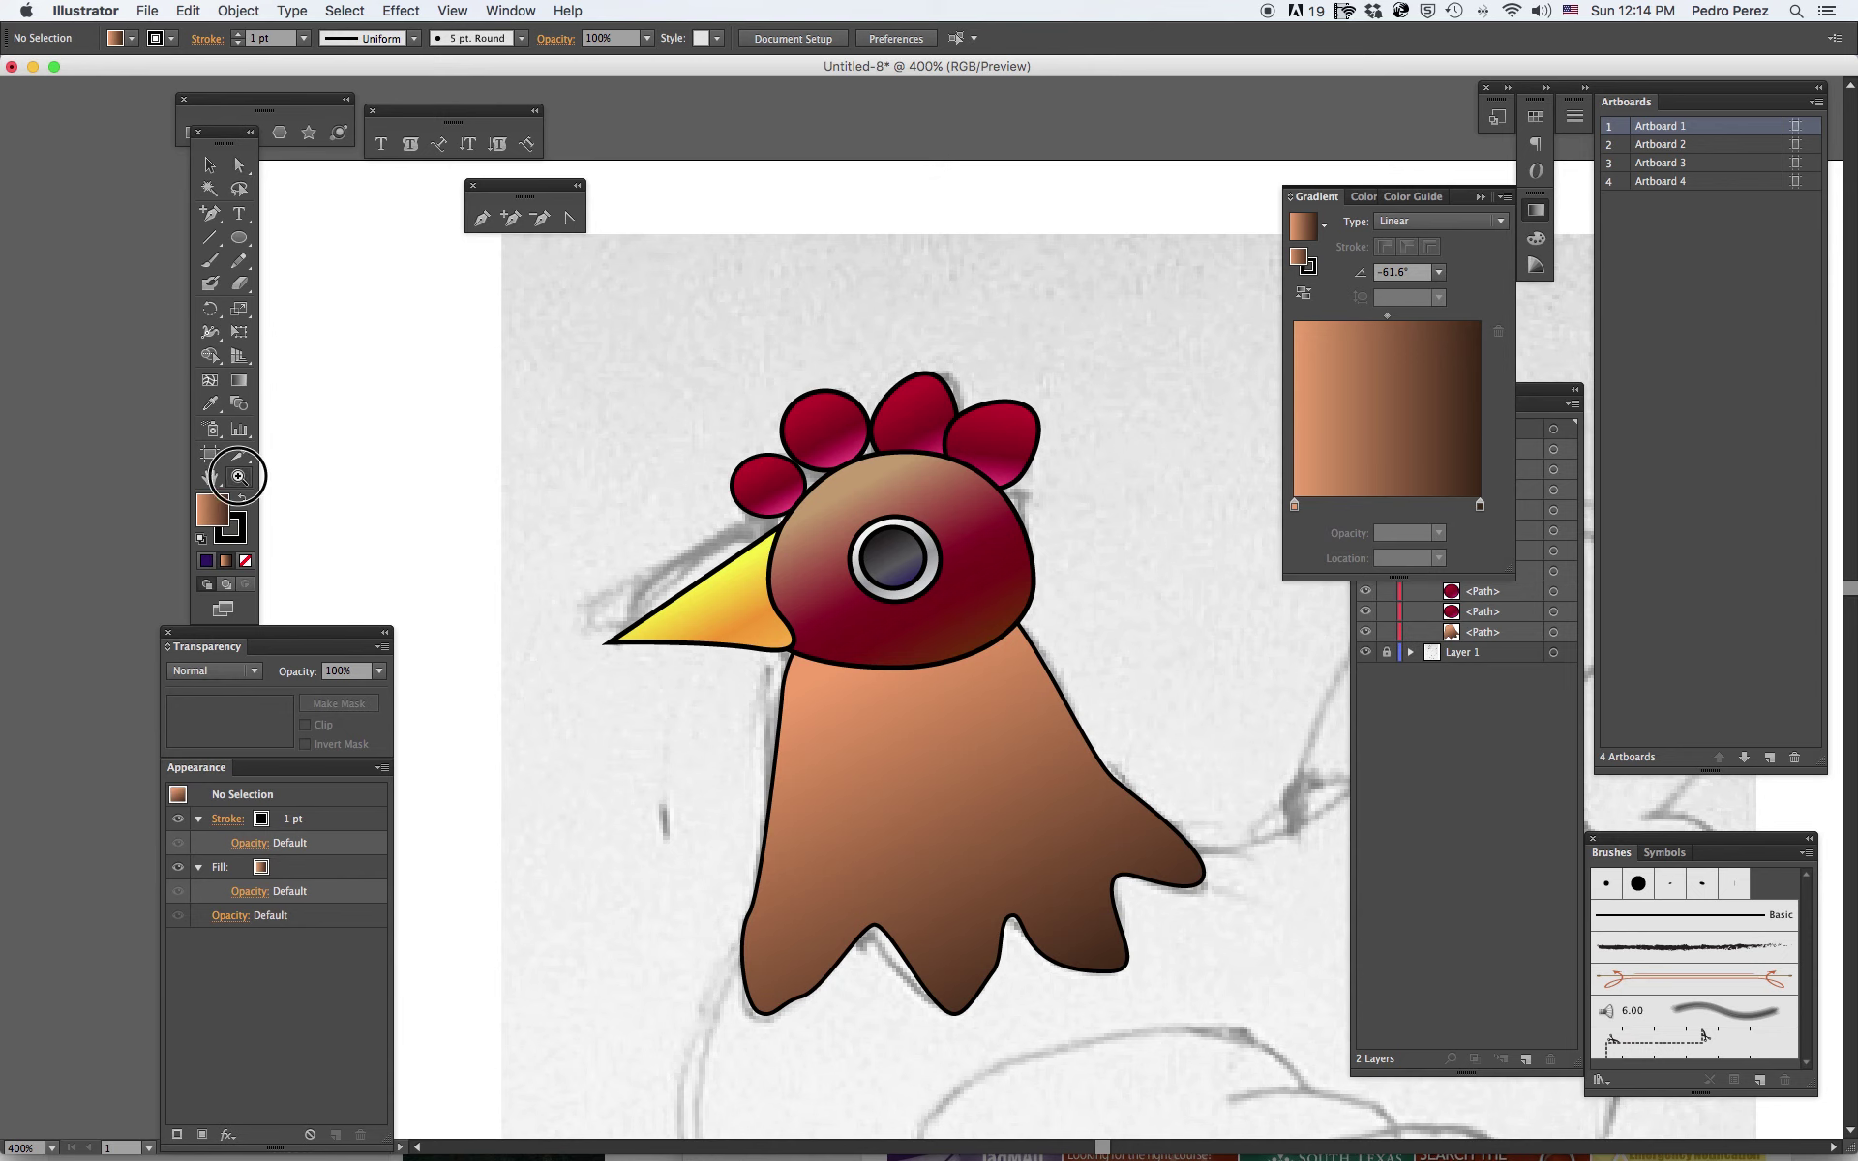
alt+click(921, 669)
alt+click(921, 669)
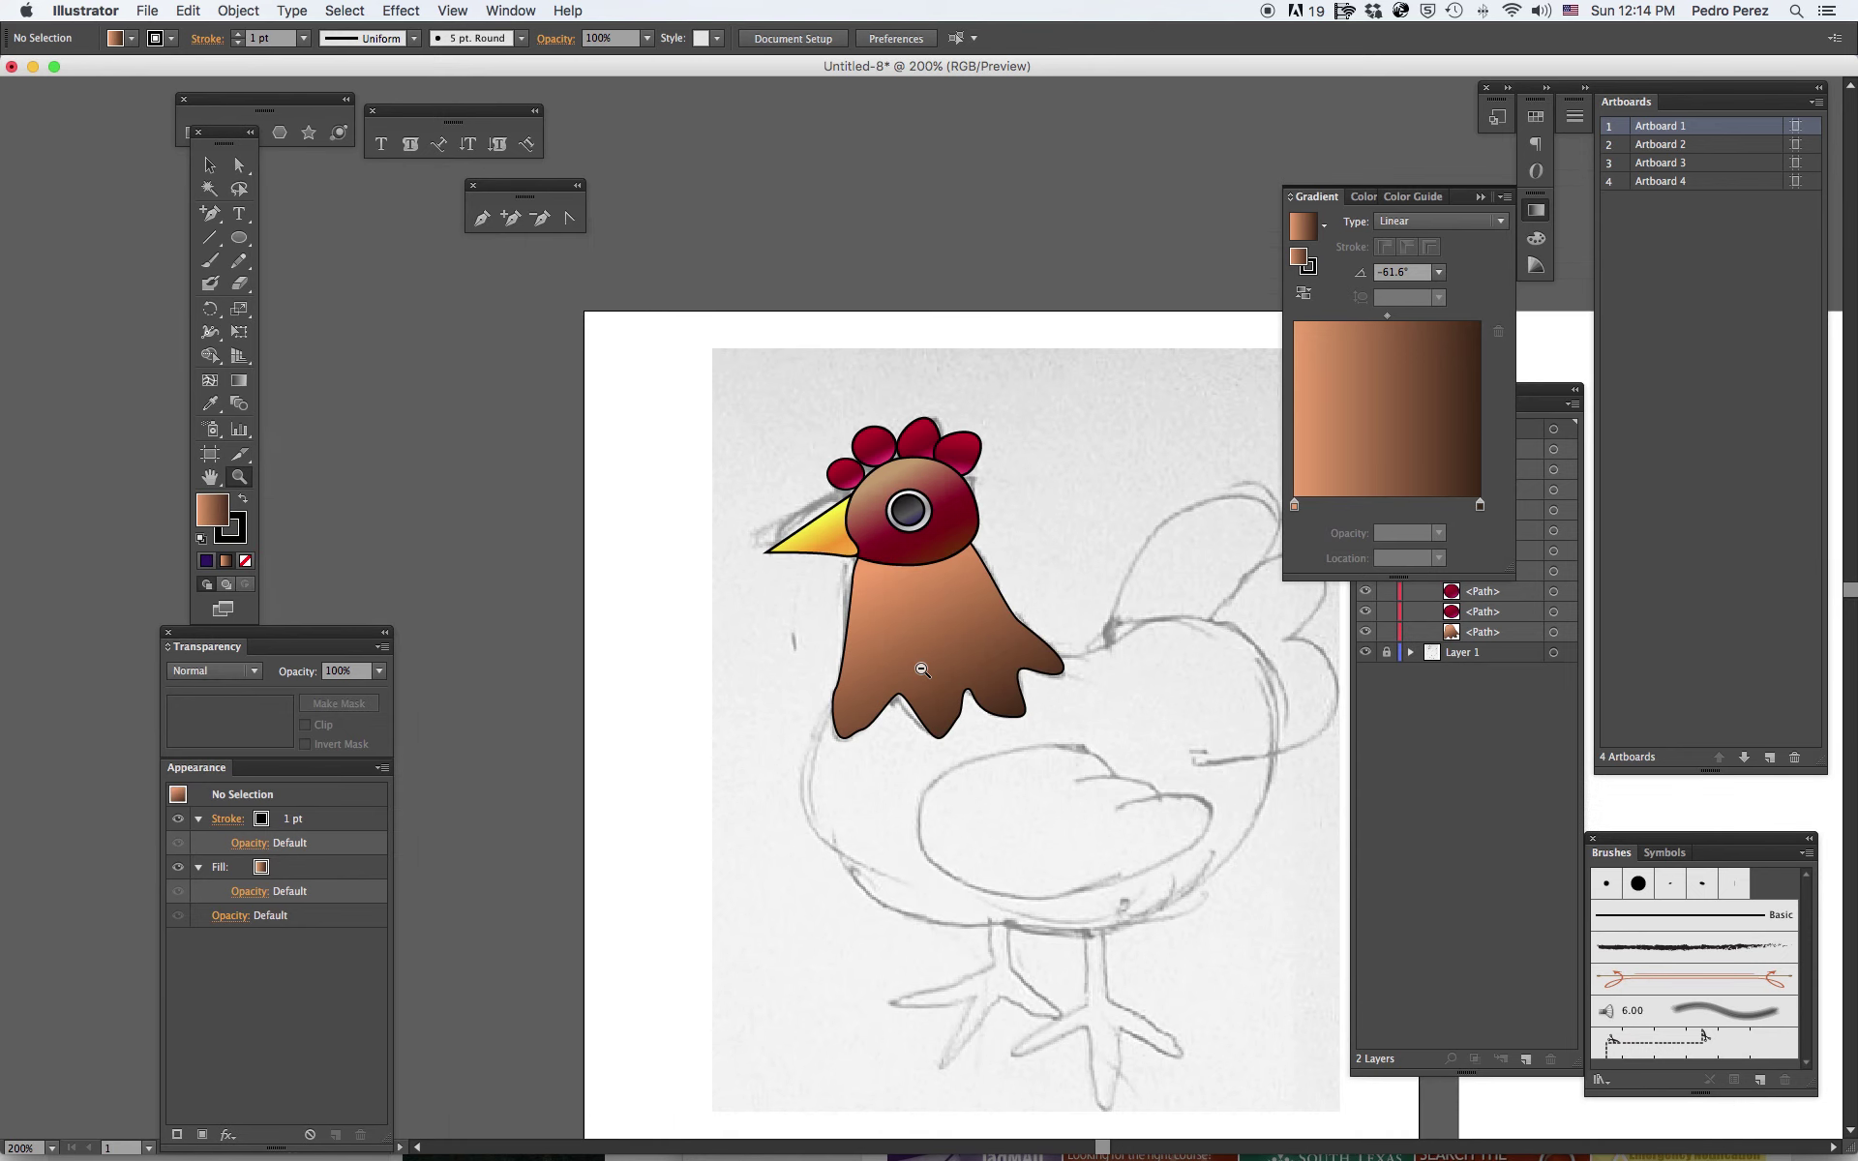
Zoom in on the head and set up the Paintbrush with fill set to None.
click(917, 523)
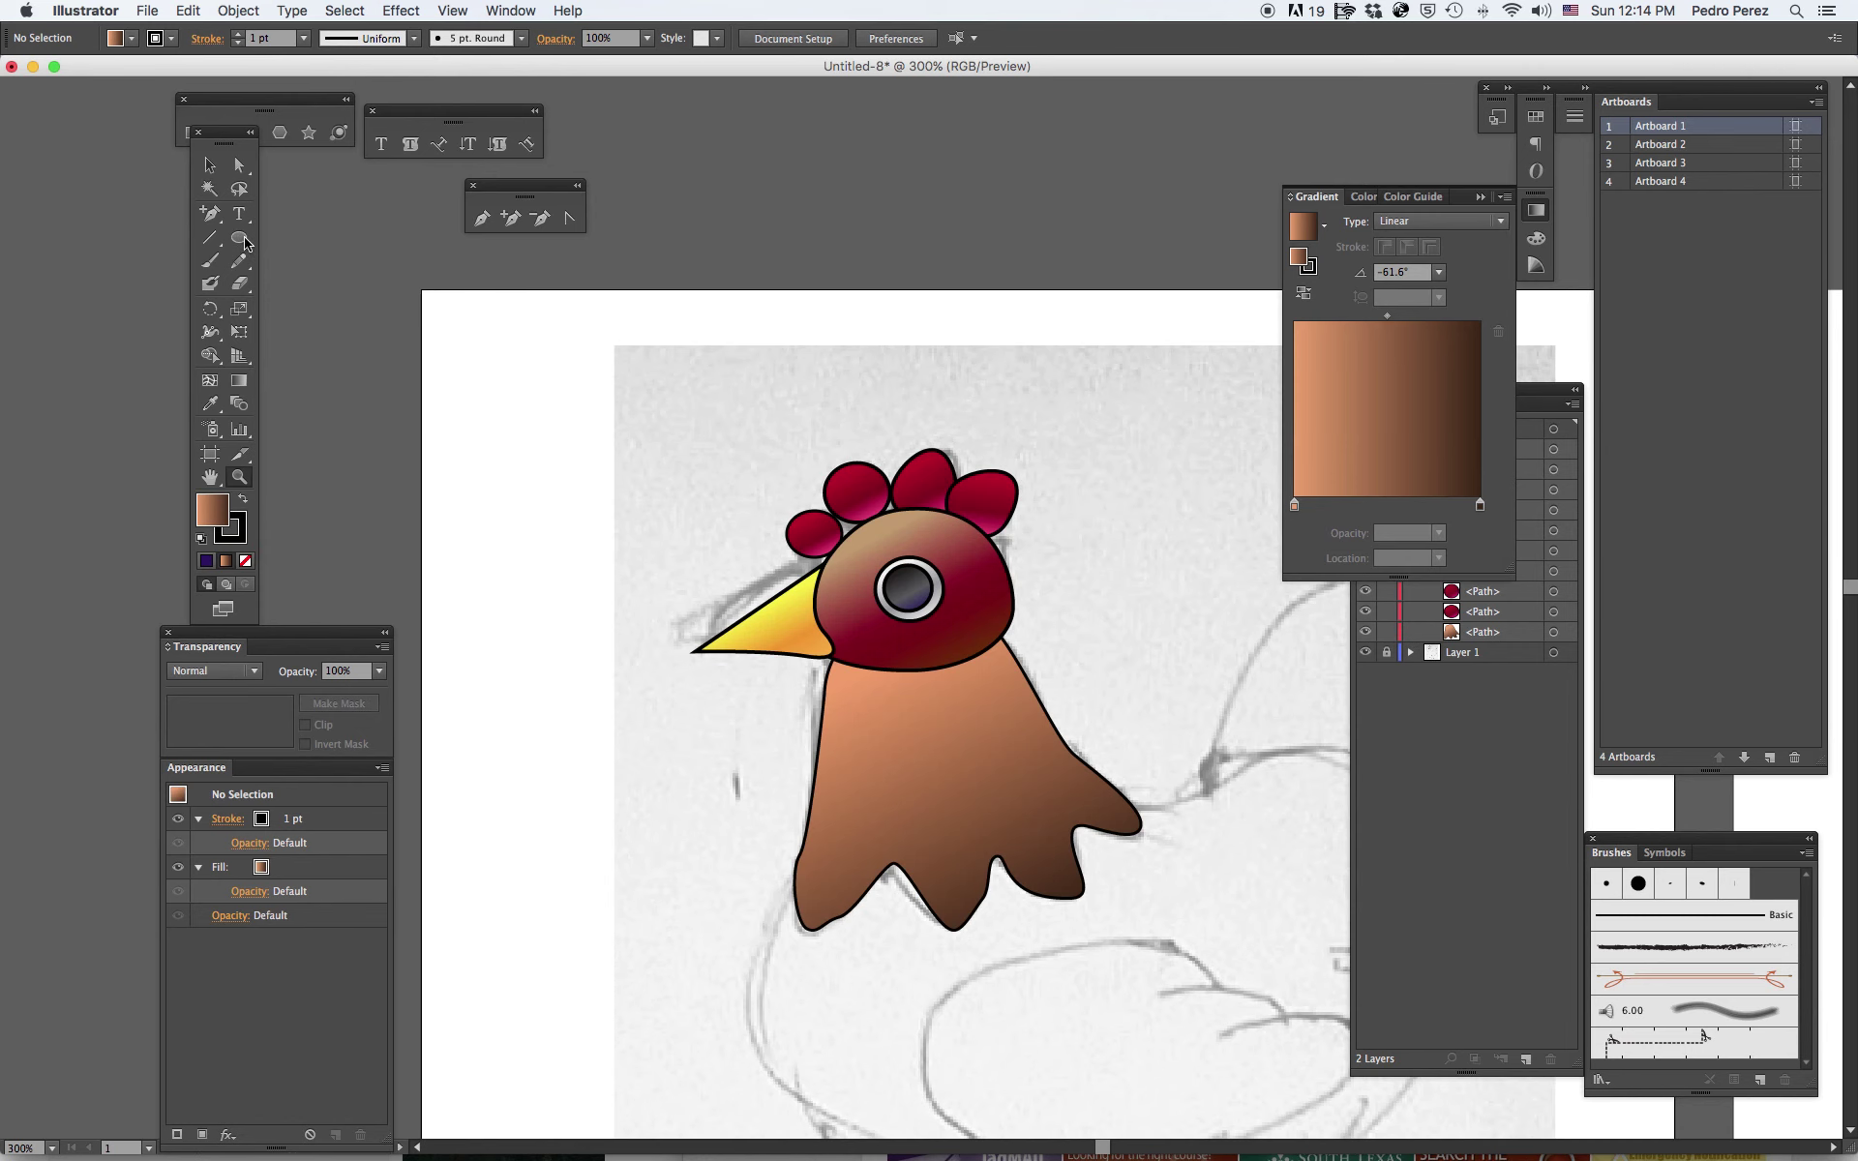
click(209, 260)
click(243, 499)
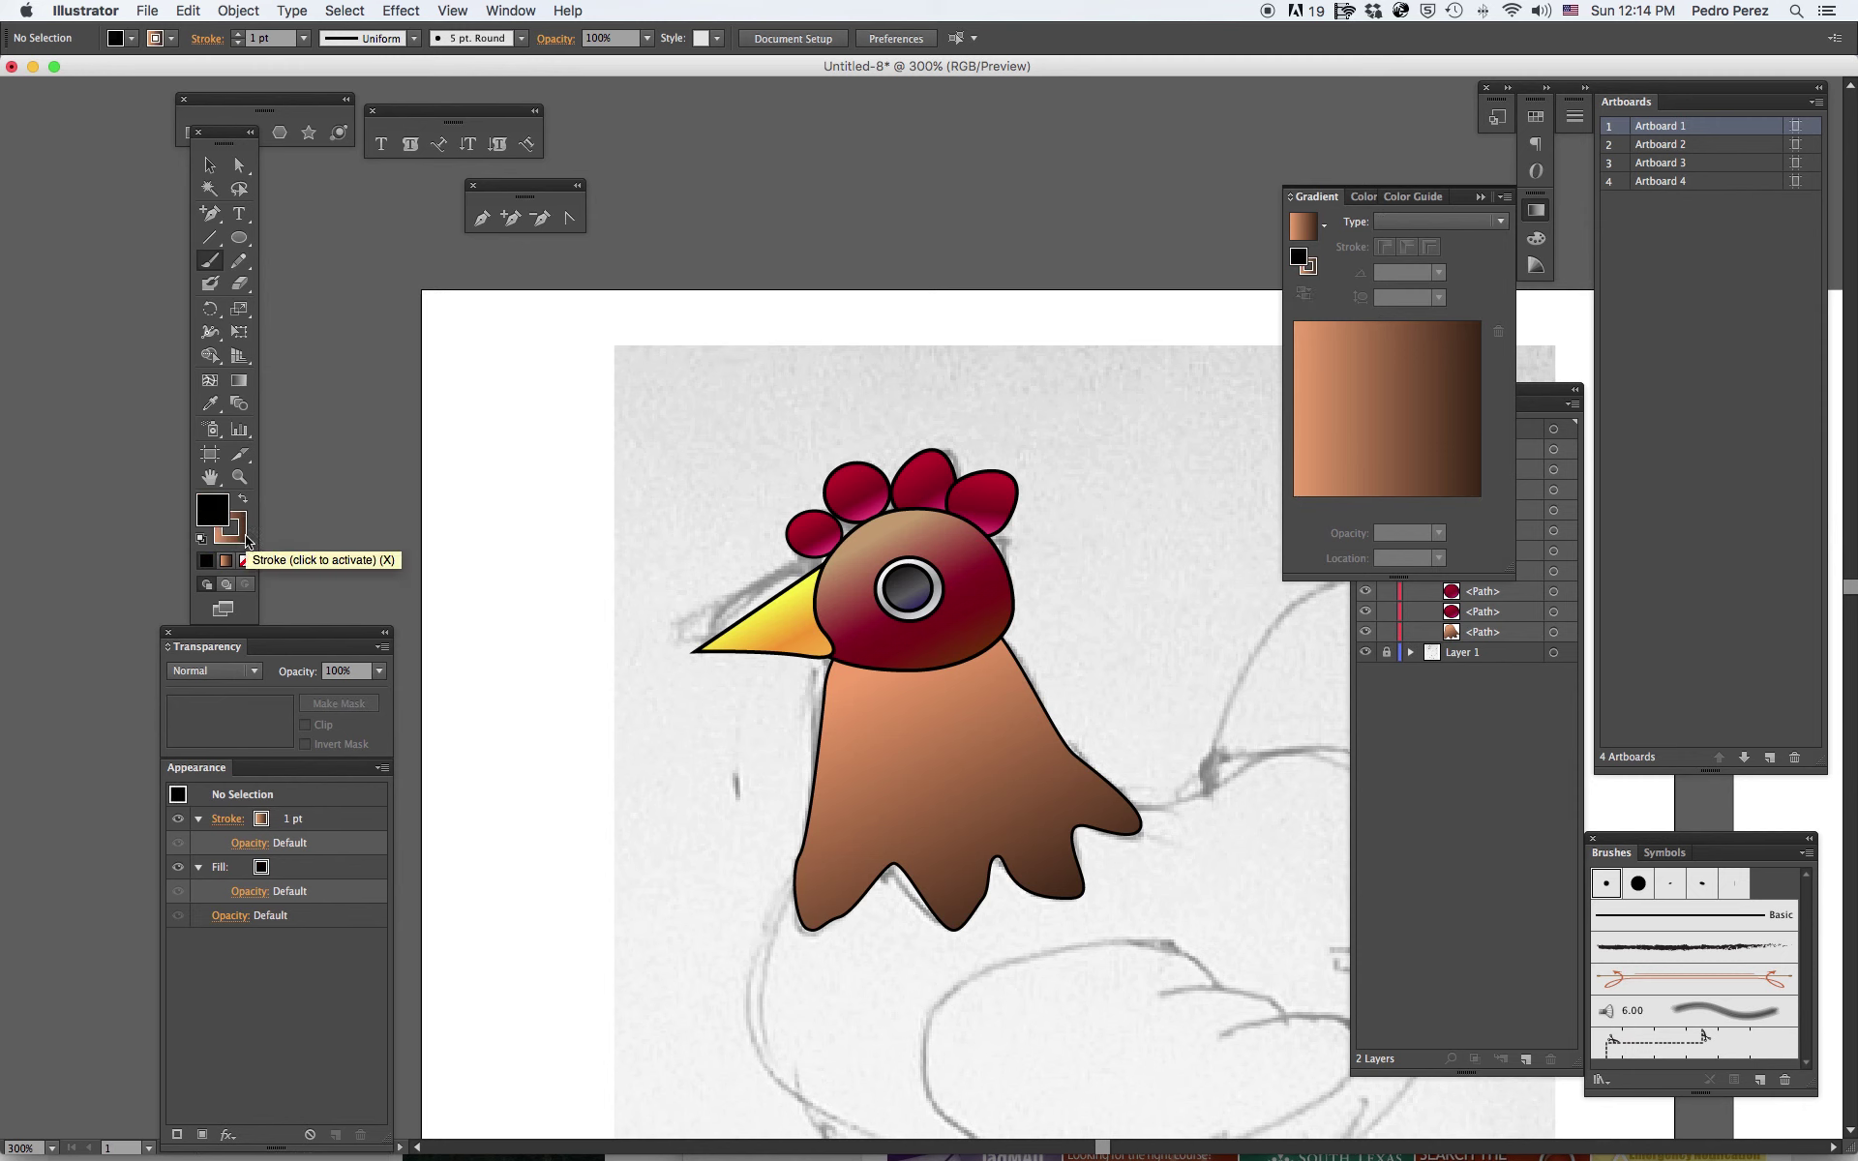
click(243, 499)
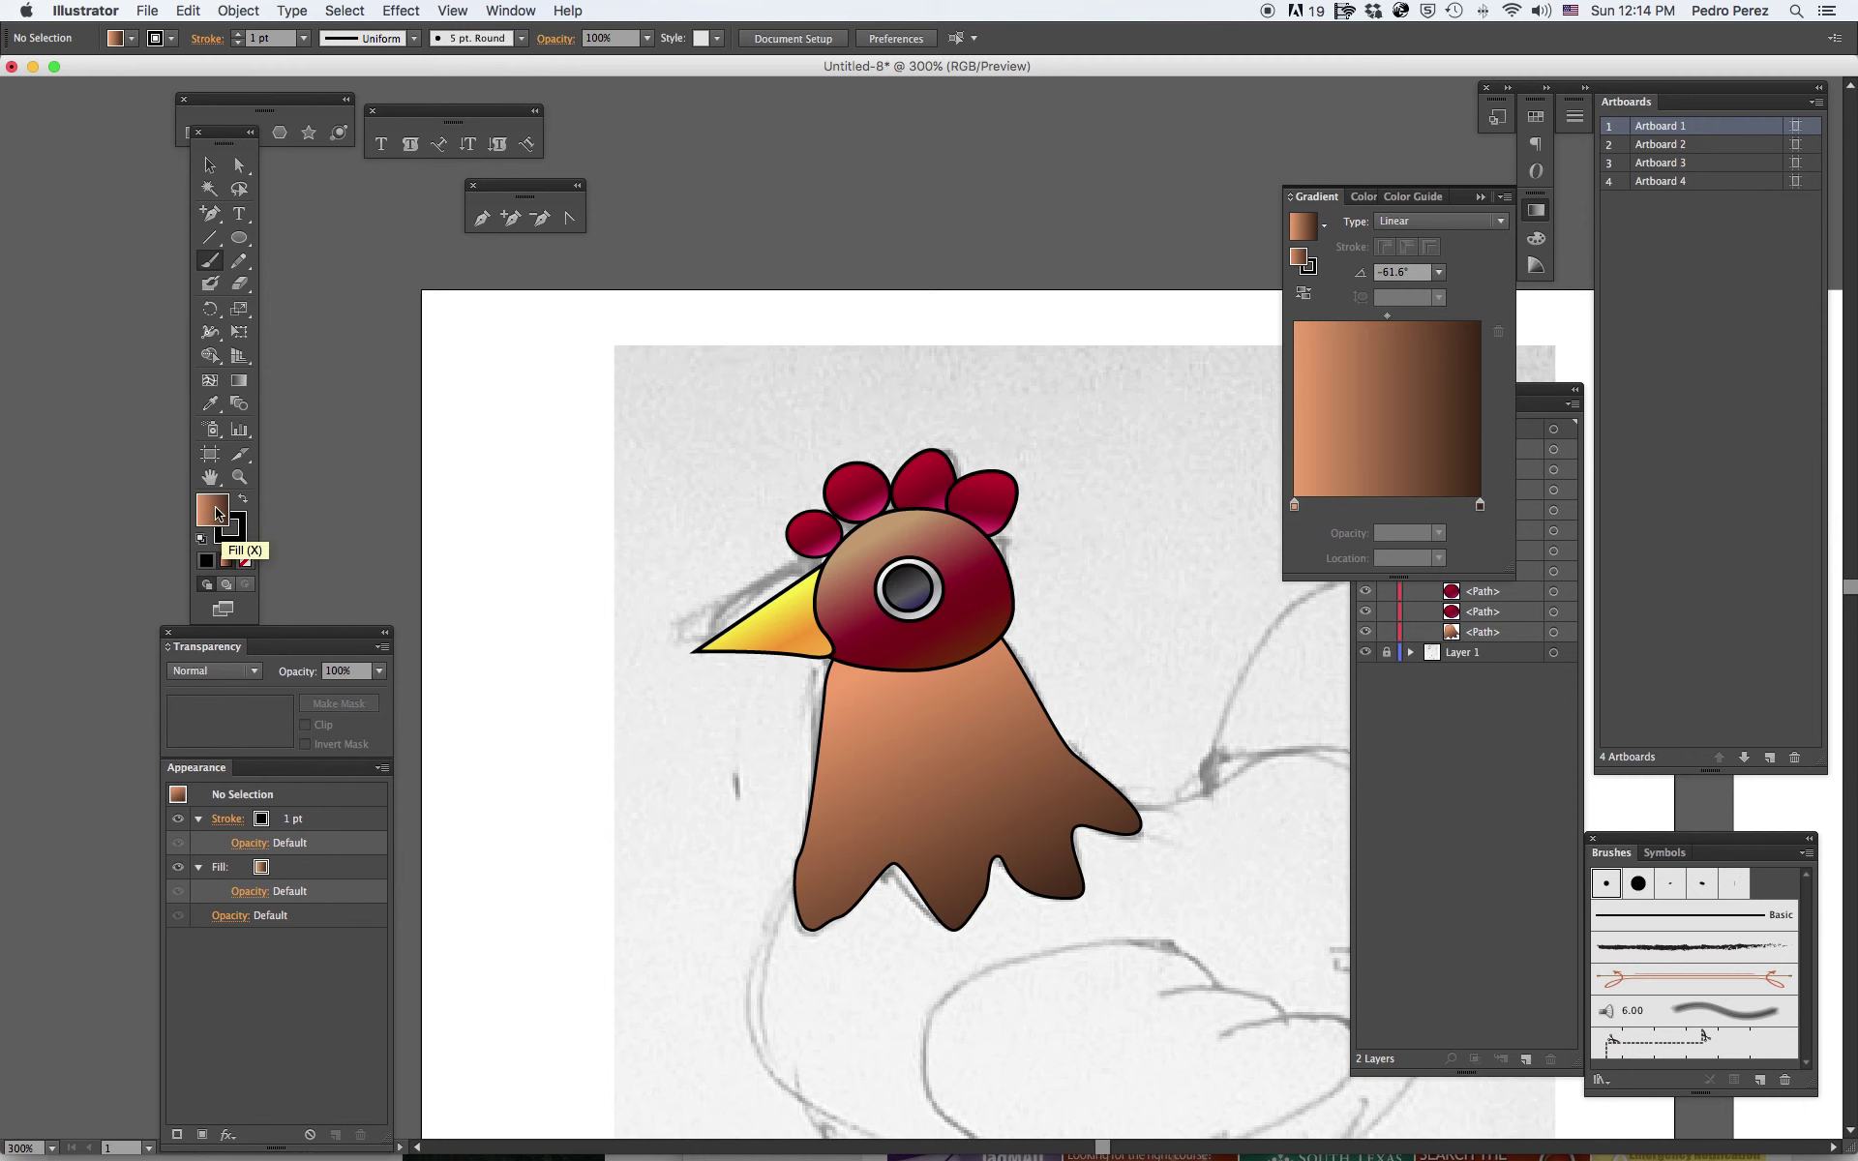
click(246, 562)
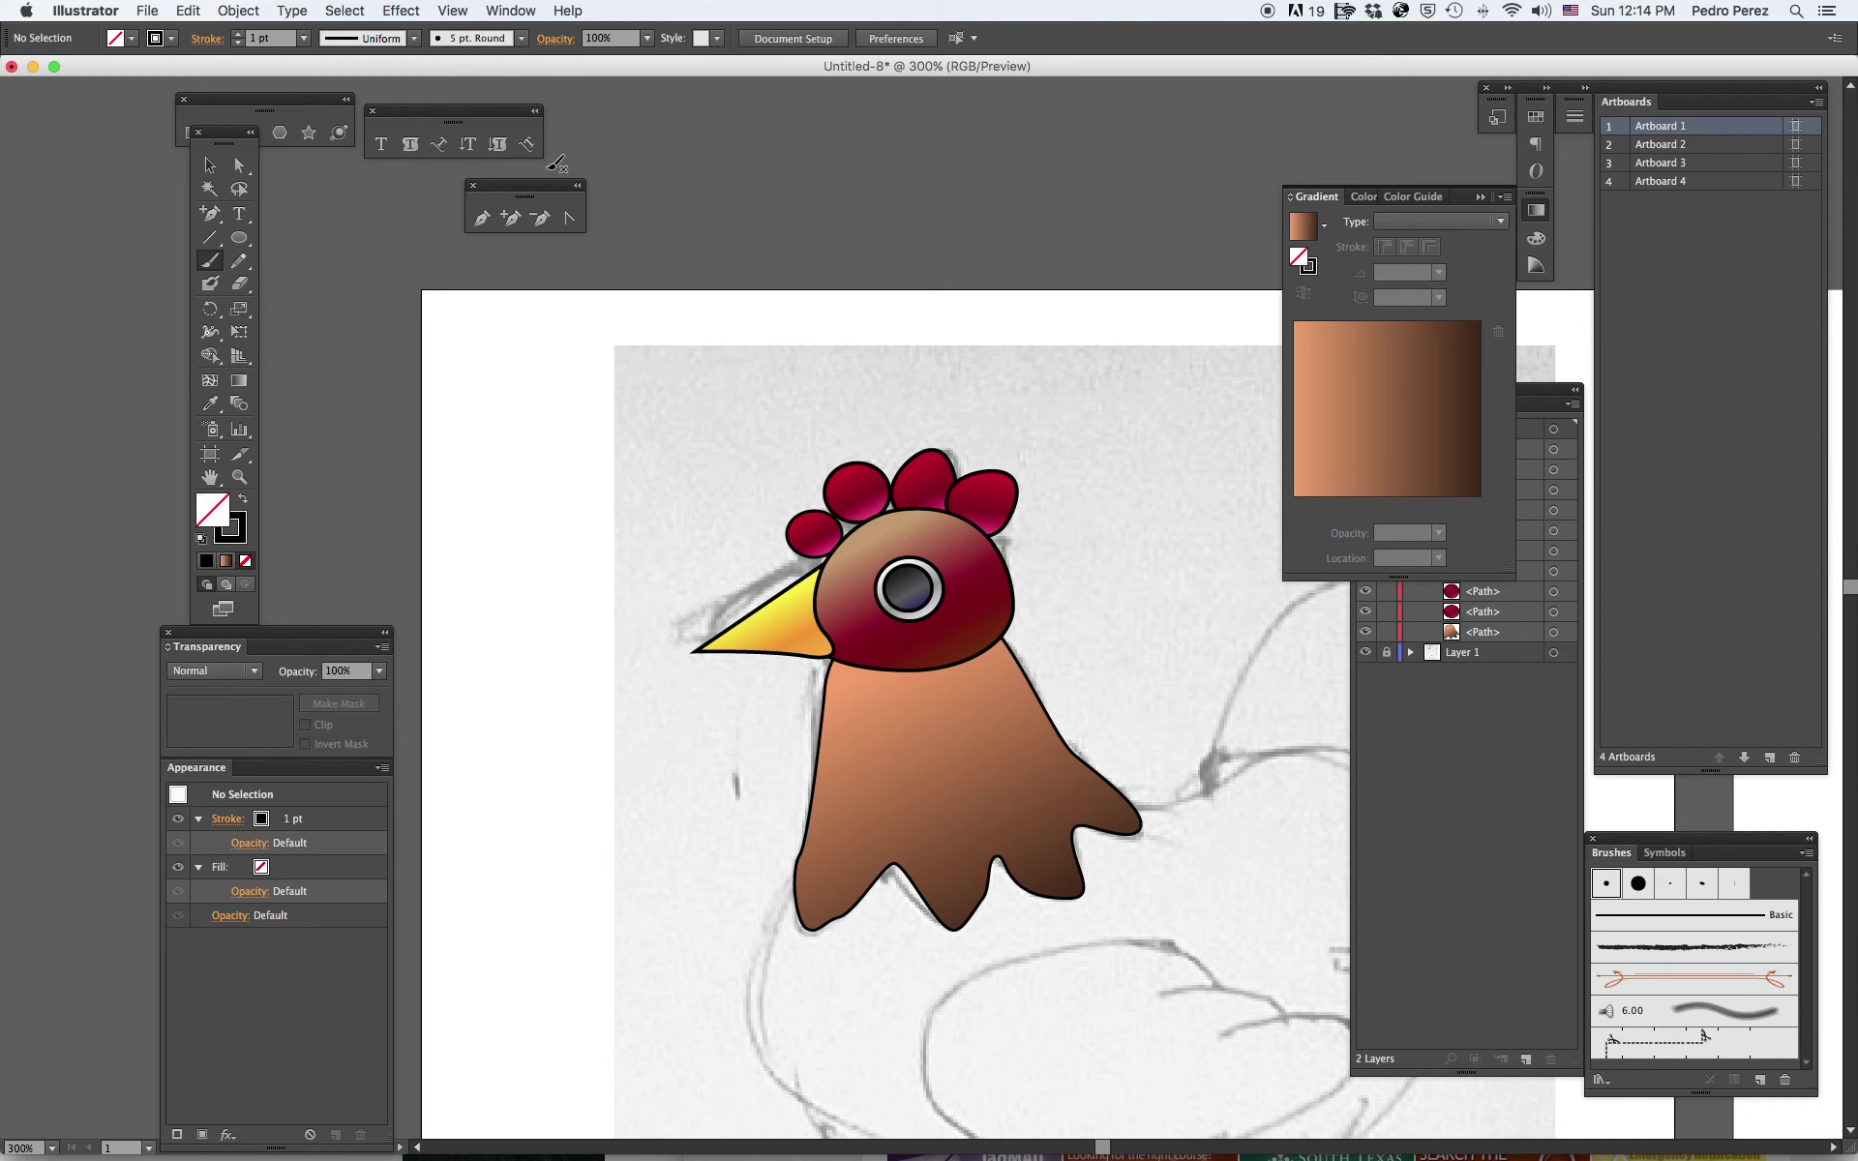
click(412, 38)
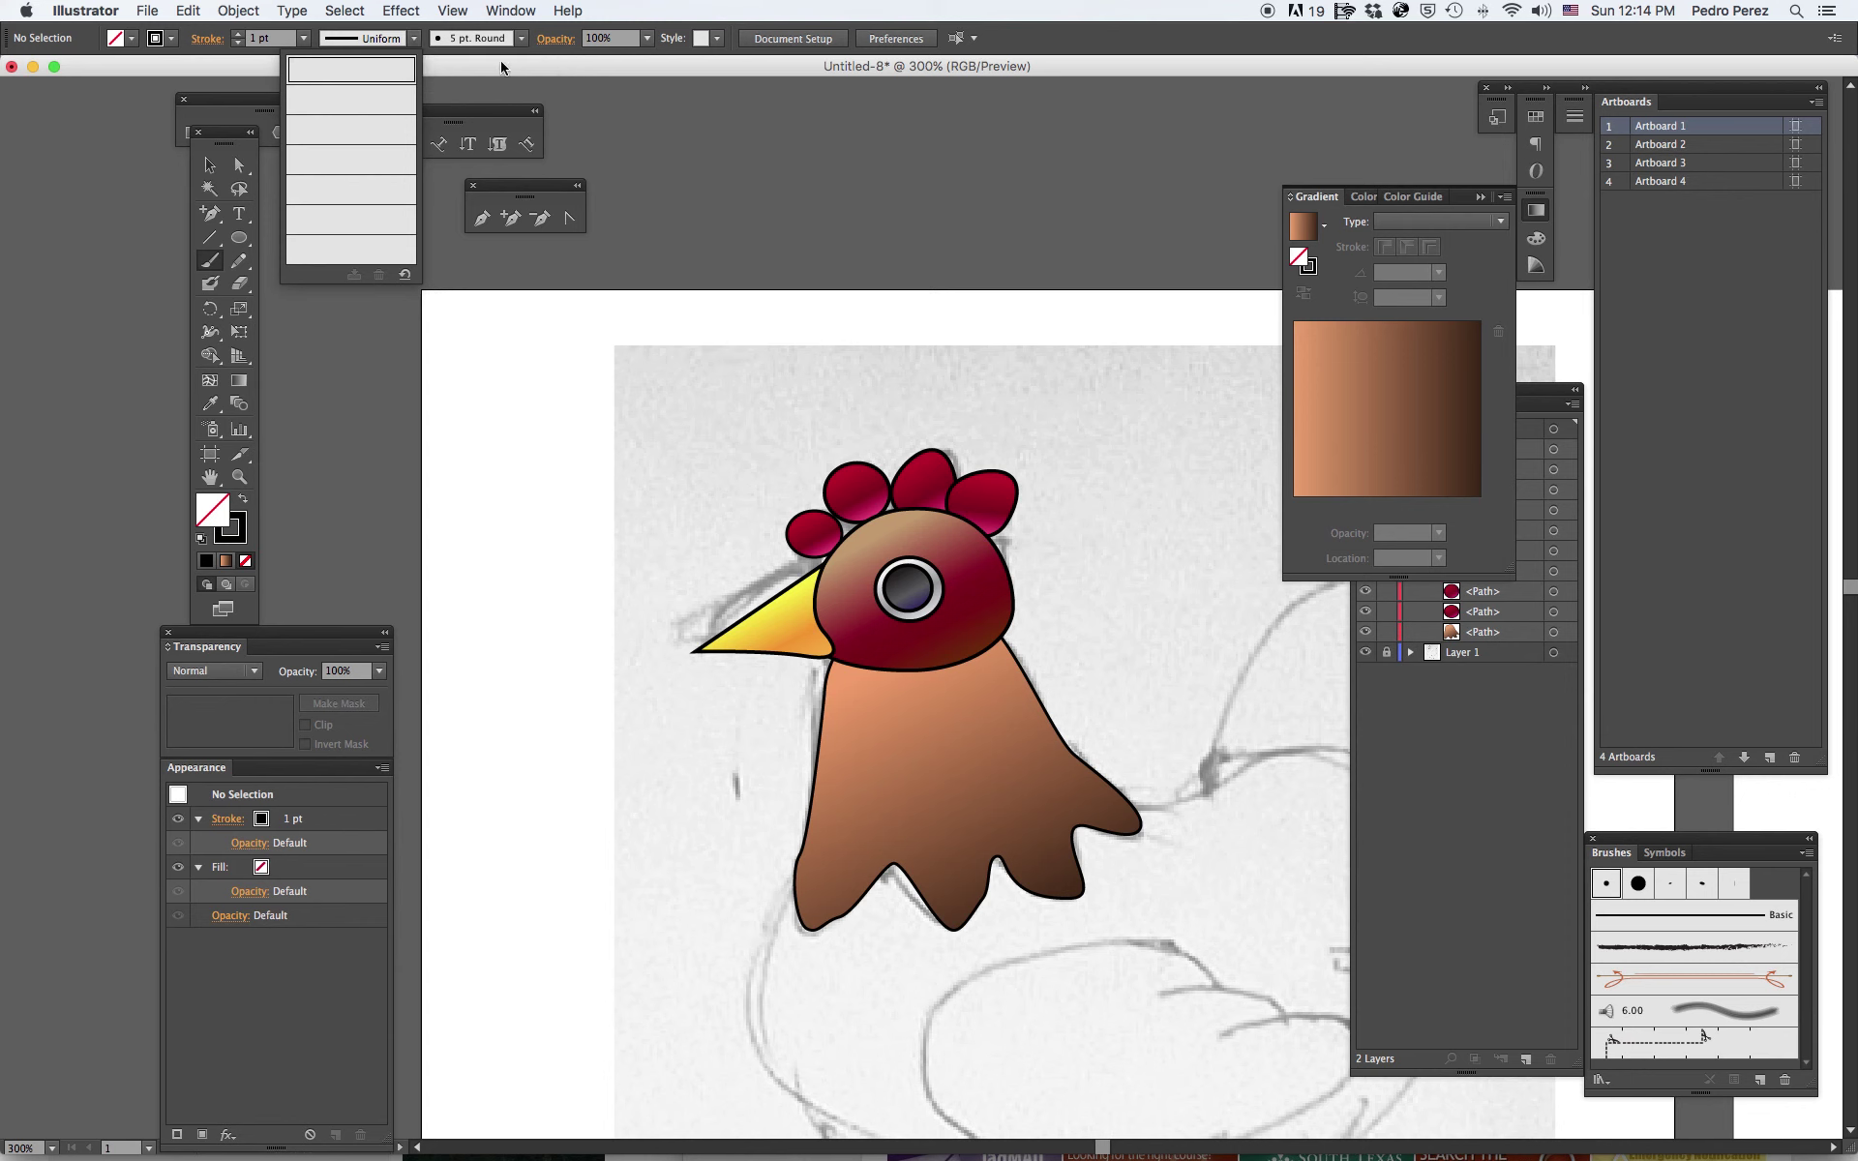
click(861, 578)
Brush a thick black brow arching over the eye, undoing a stray test stroke.
drag(851, 578, 920, 532)
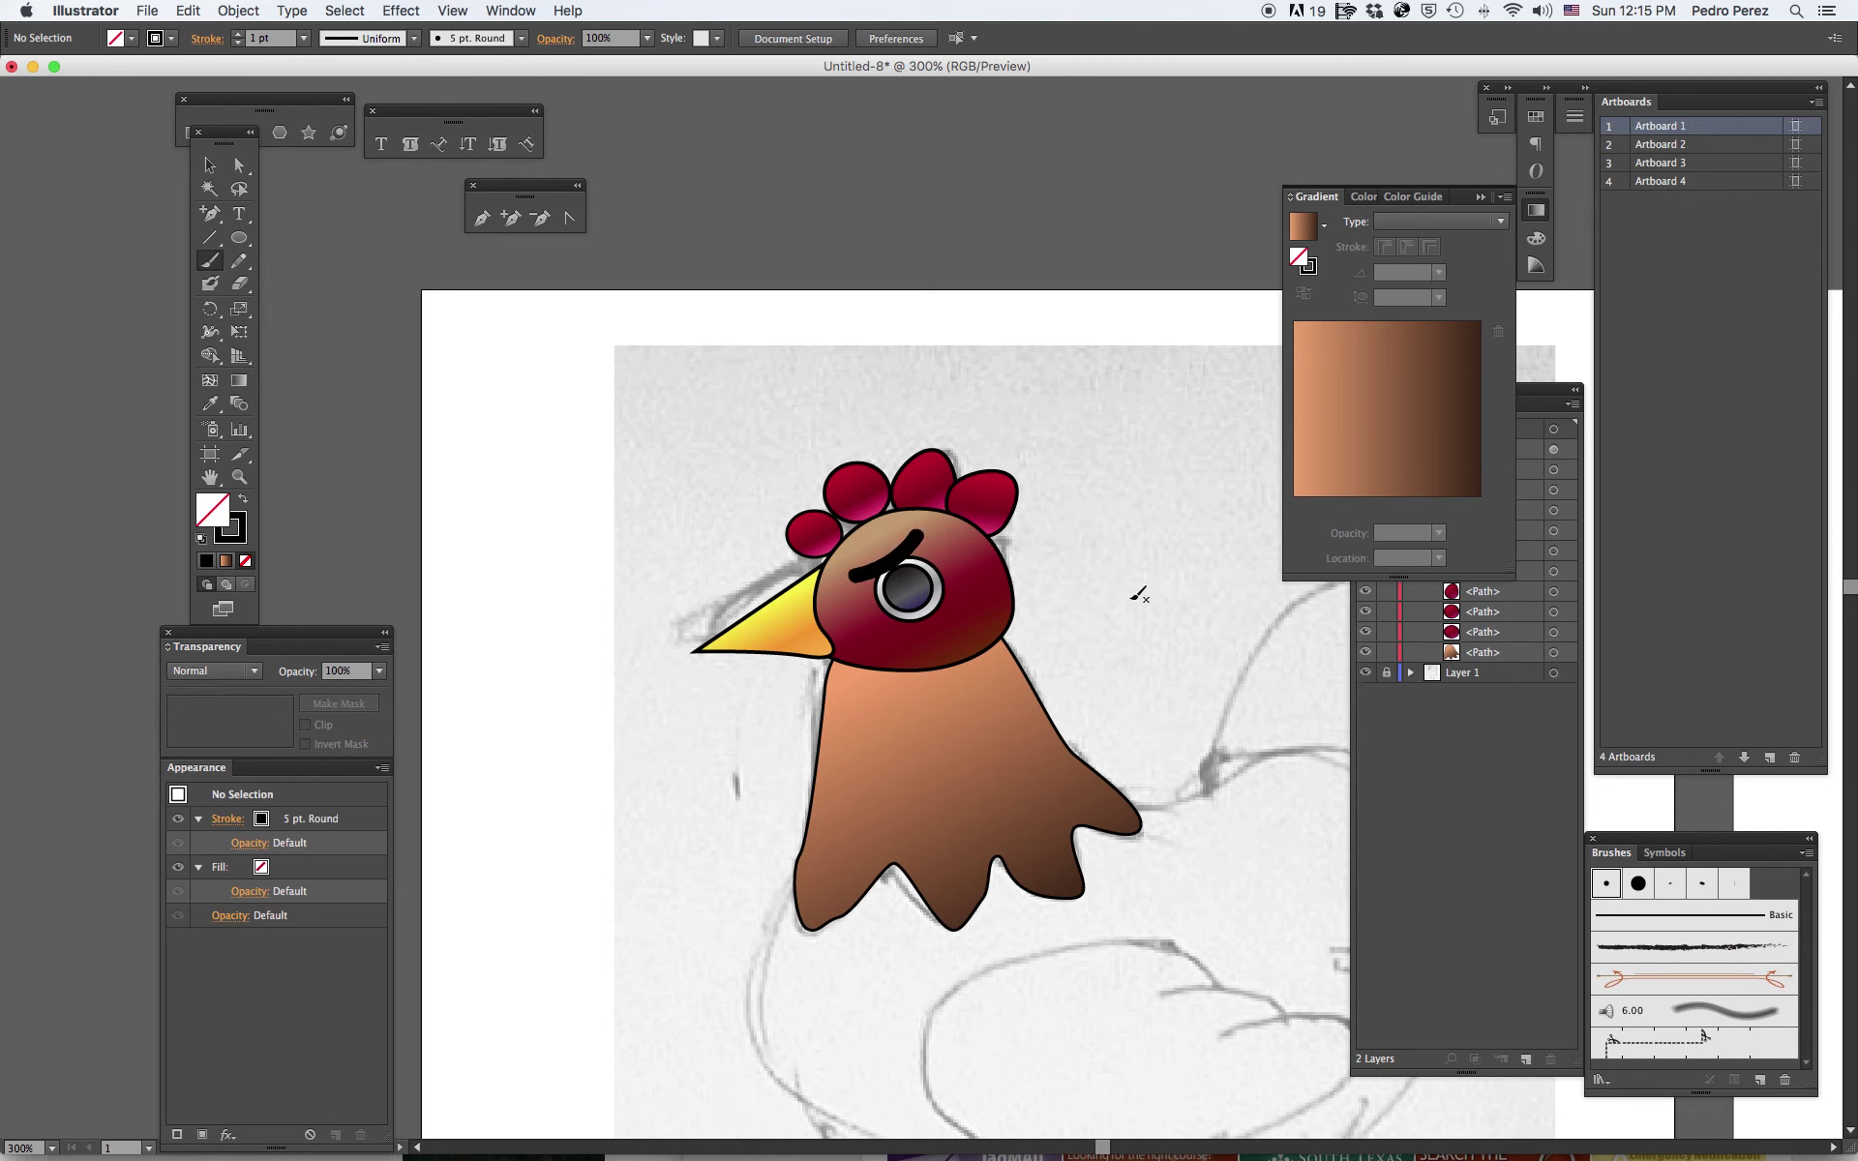
mouse_move(1129, 390)
mouse_down()
mouse_move(1181, 433)
mouse_move(1121, 477)
mouse_move(1142, 669)
mouse_up()
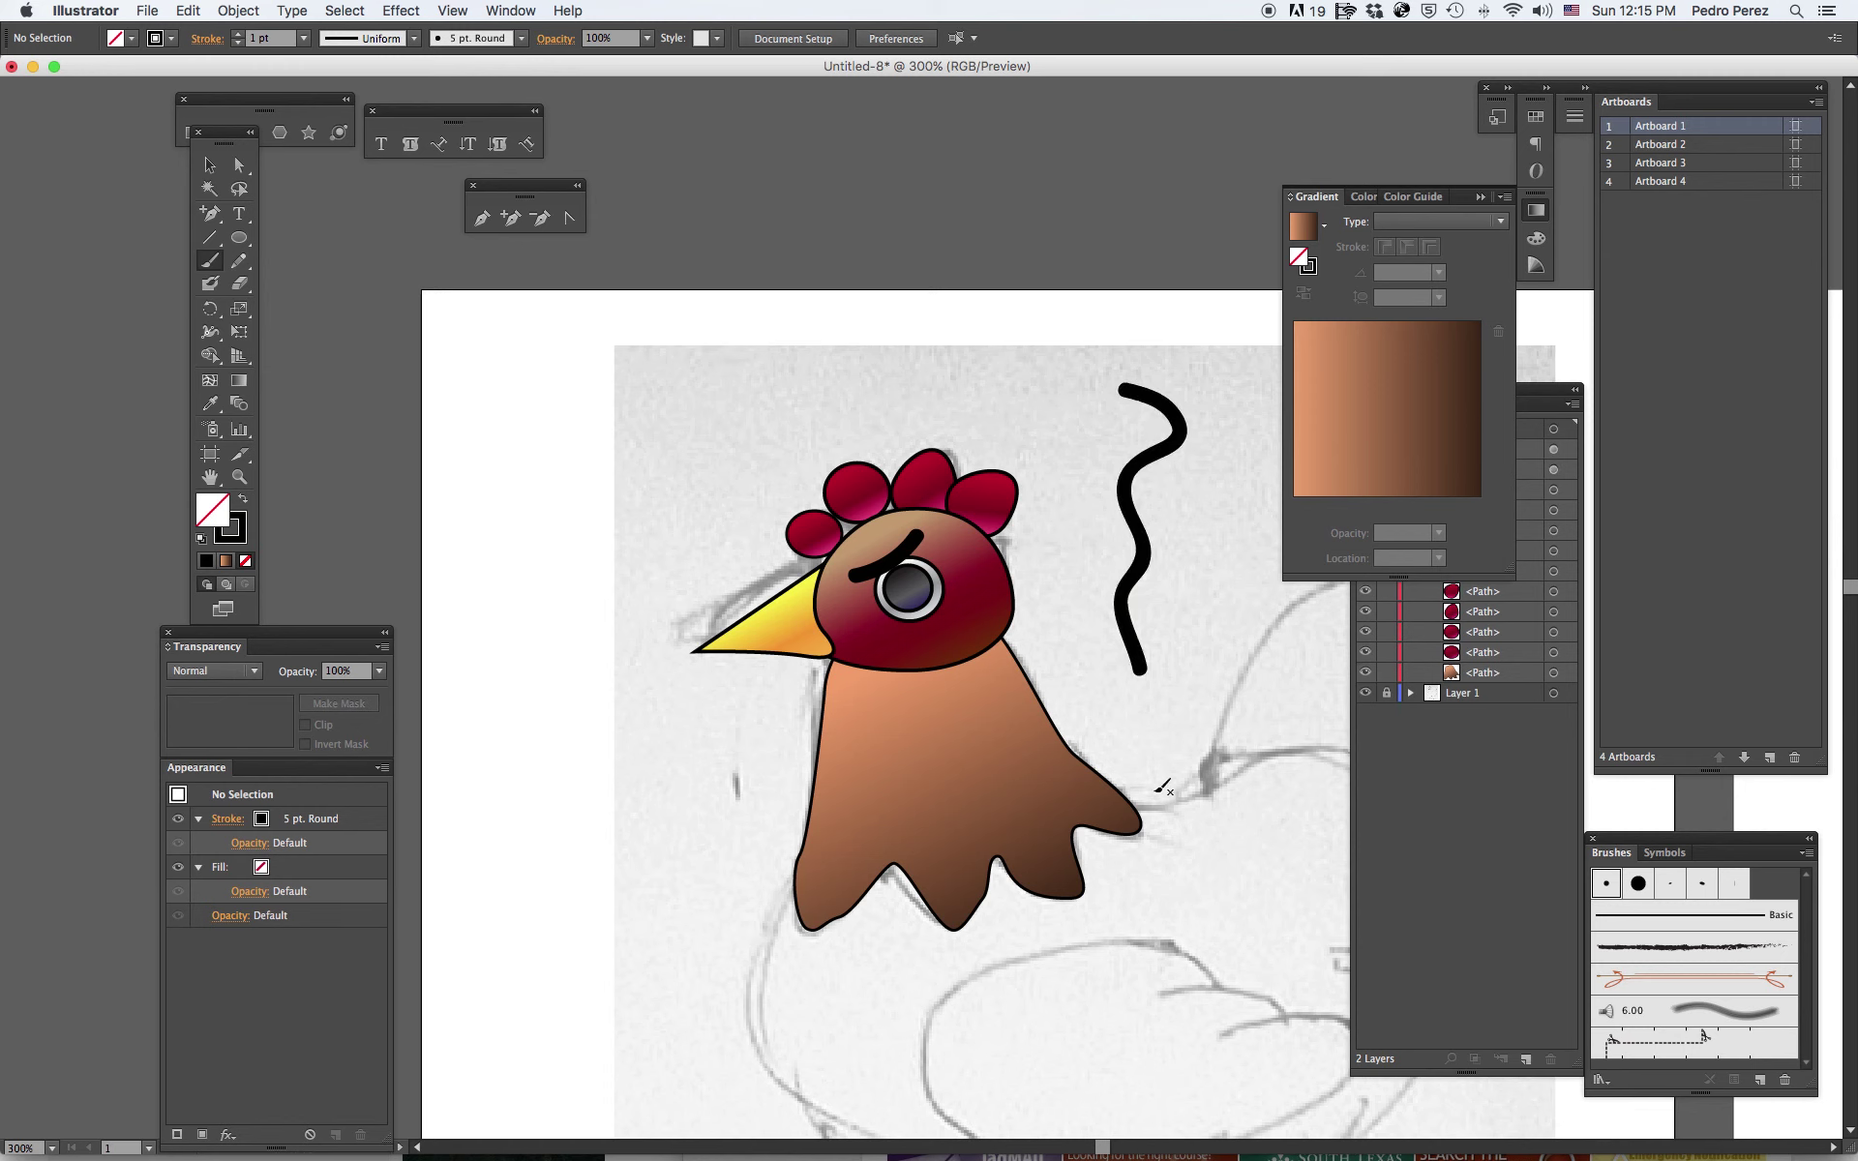
key(super+z)
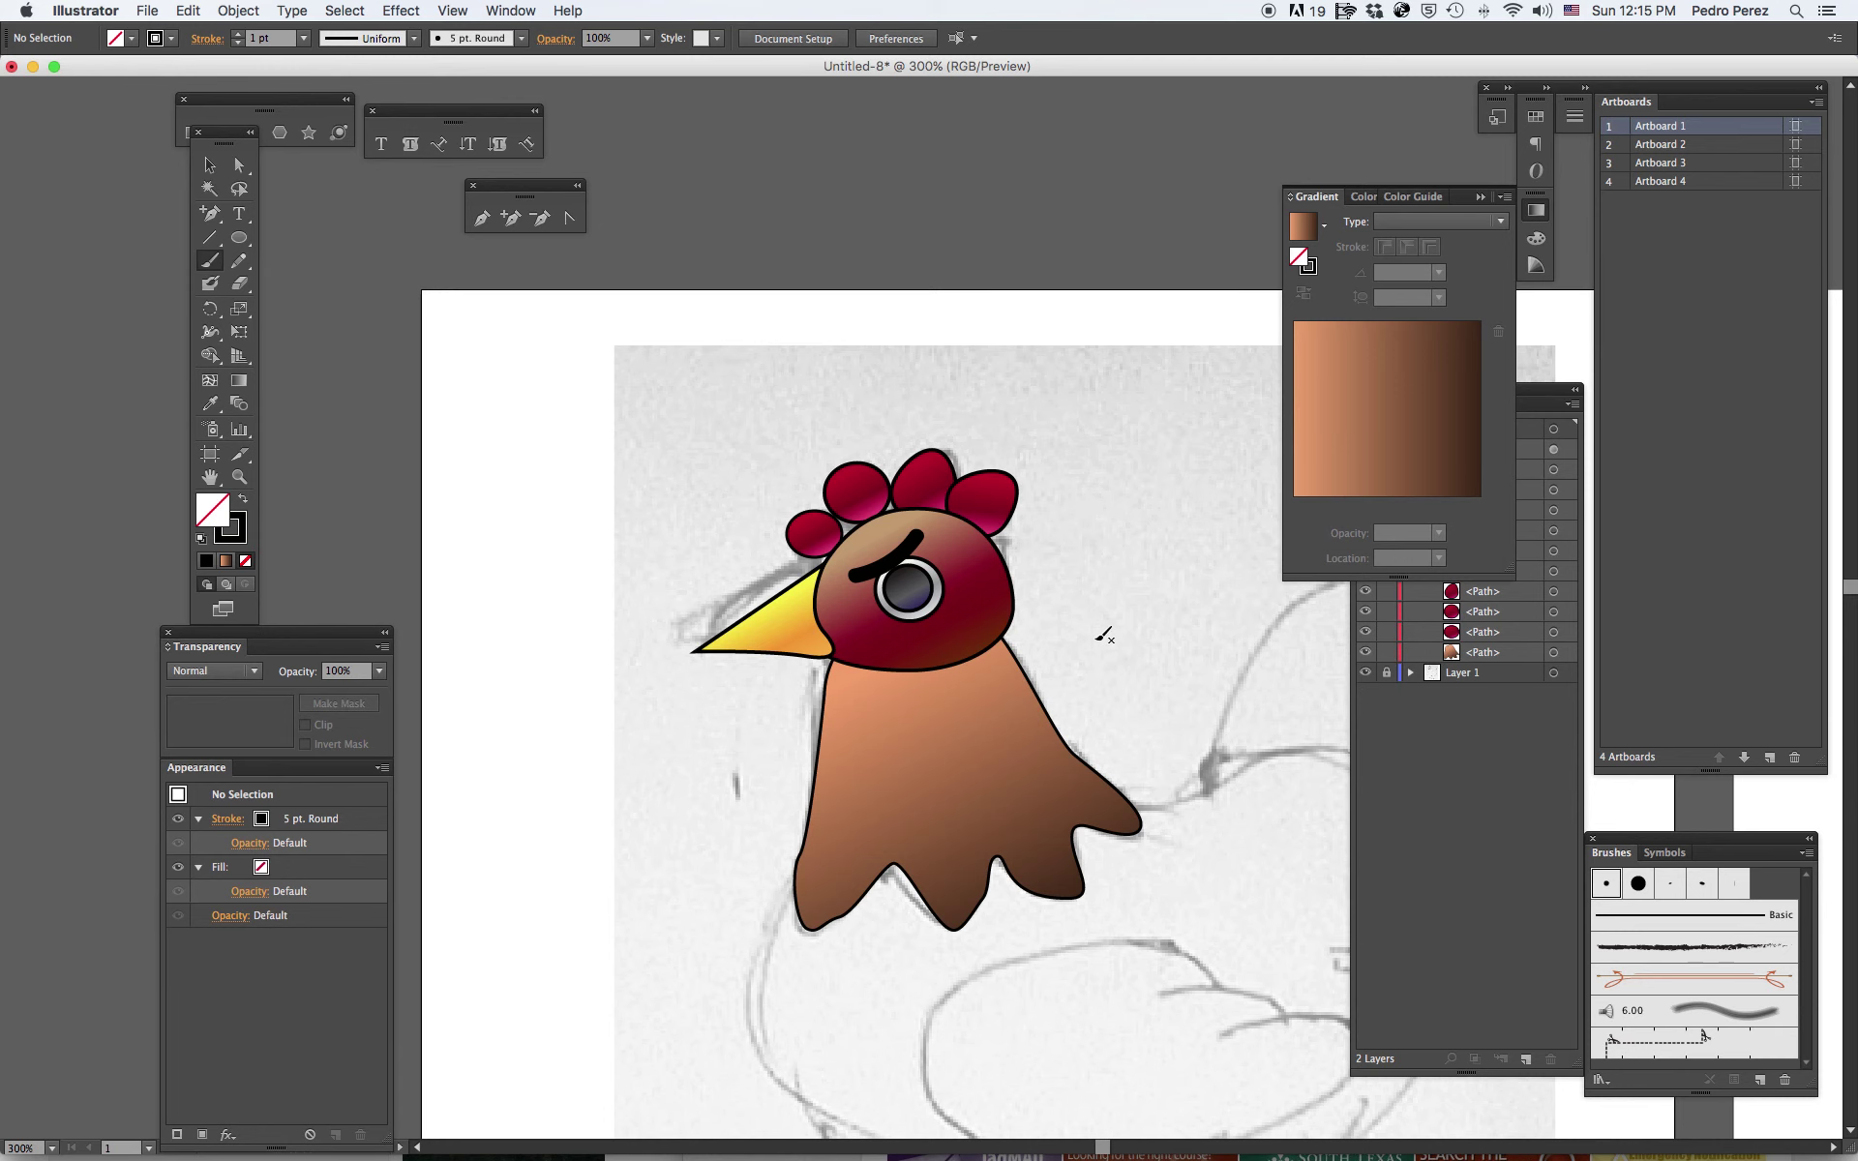
click(239, 478)
drag(988, 672, 770, 503)
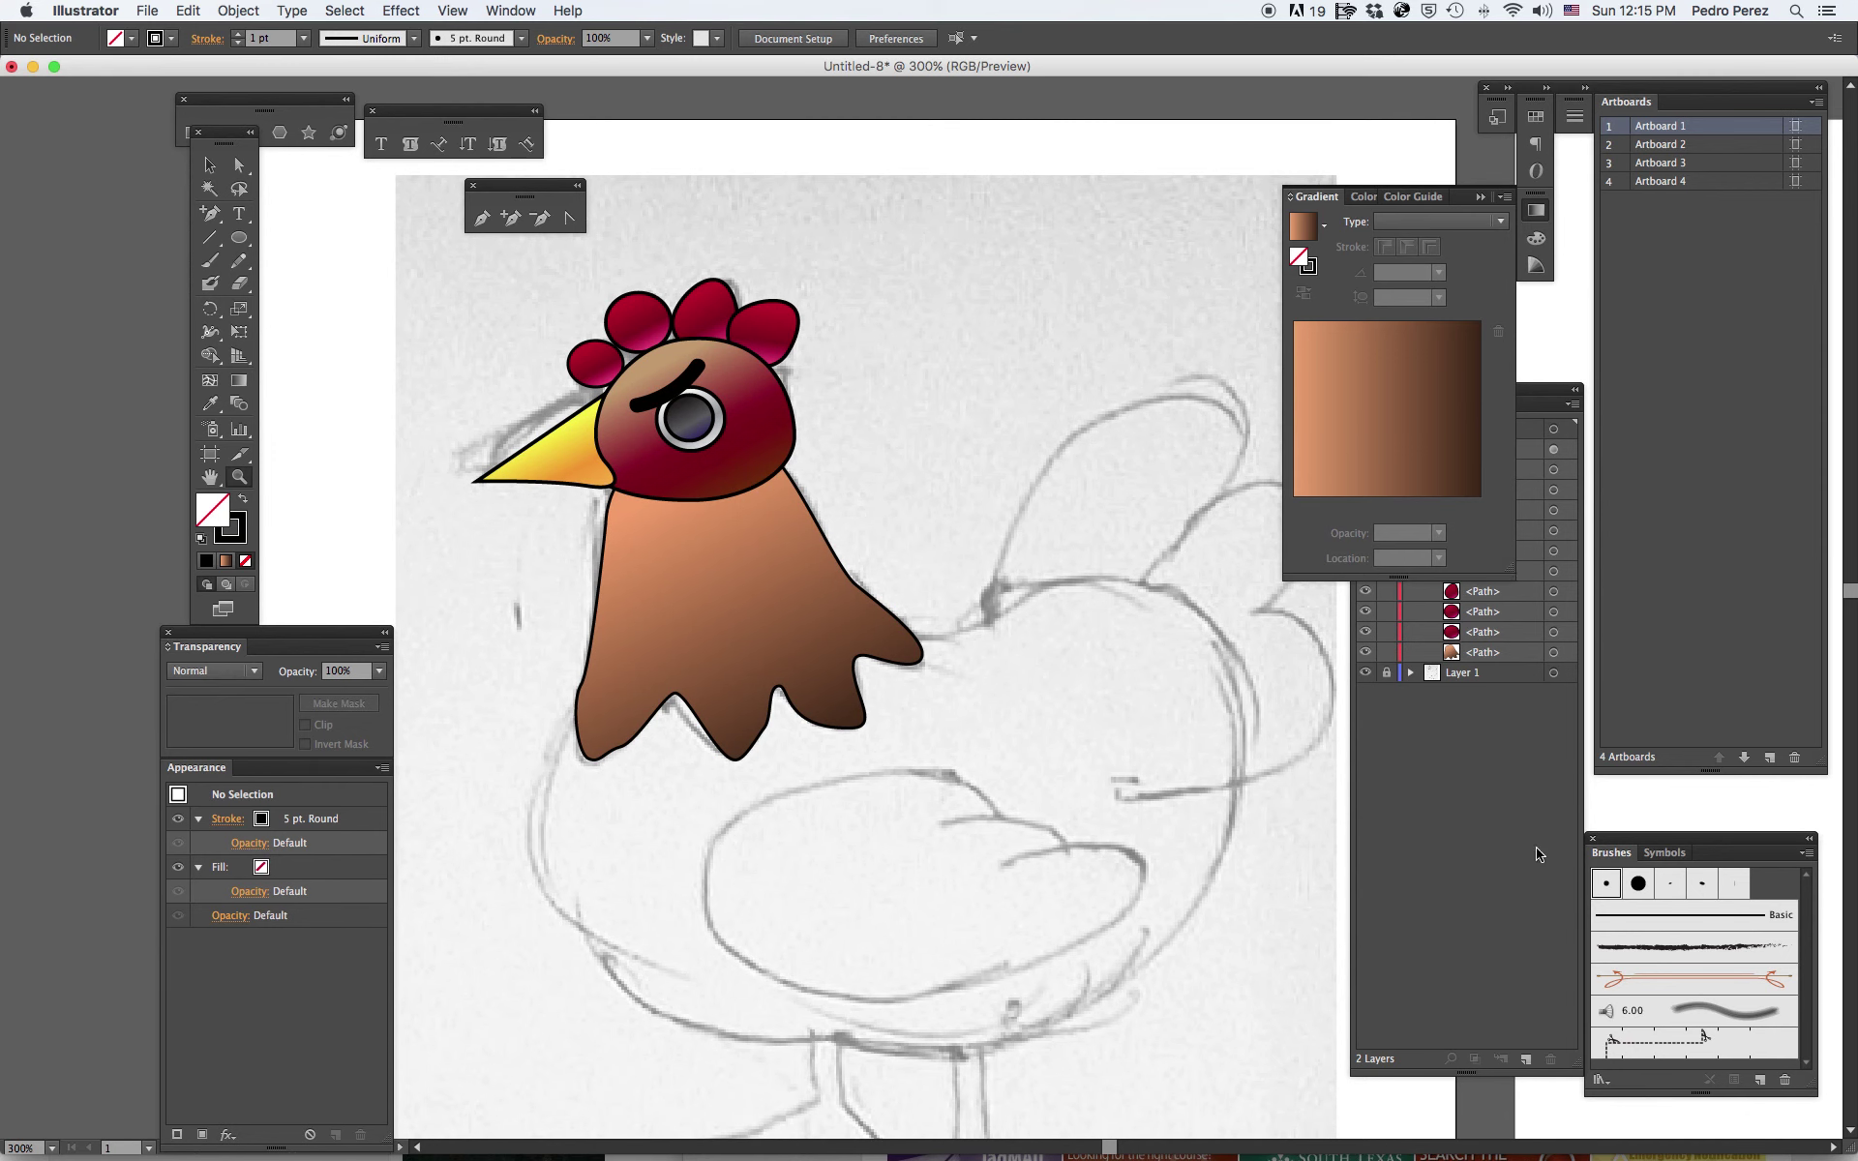
In the Layers panel, collapse the head layer and briefly hide then show it.
click(1510, 764)
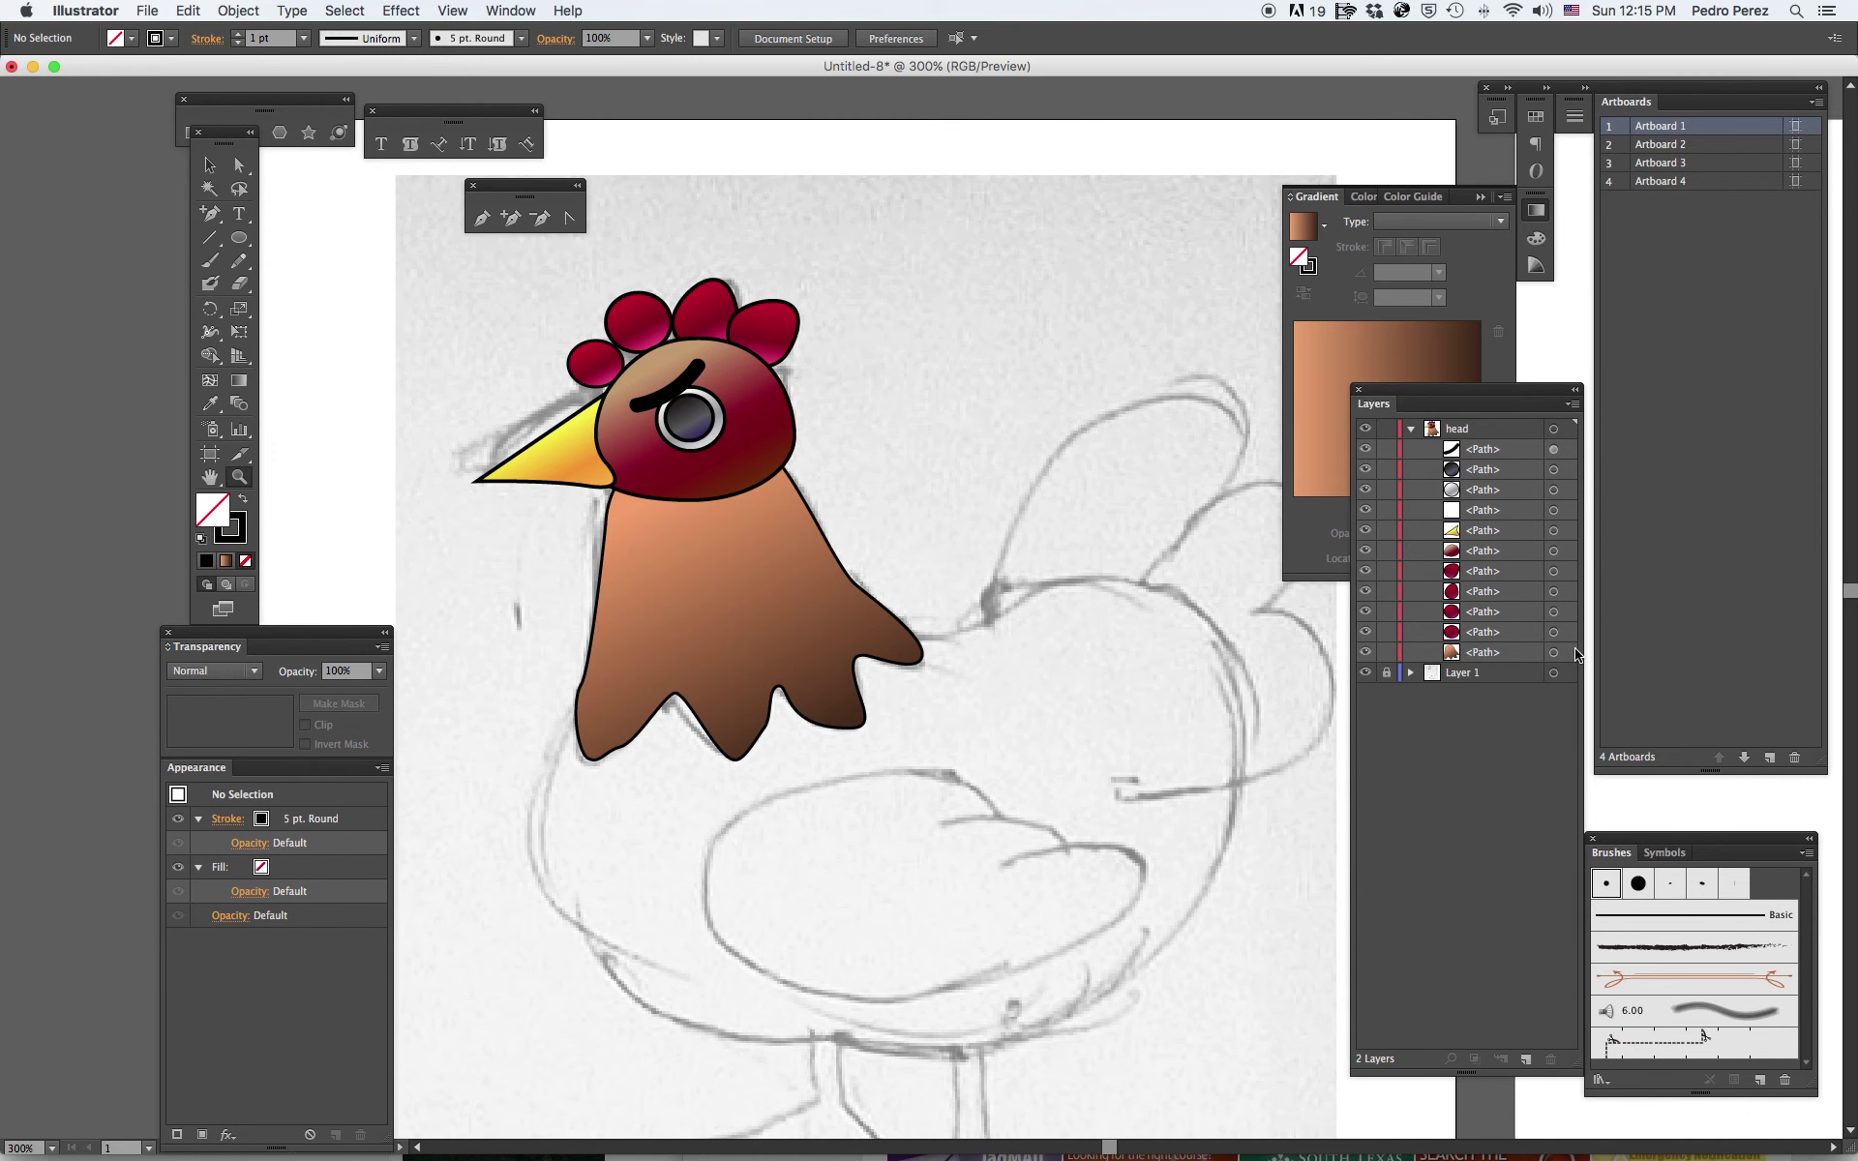
click(1412, 428)
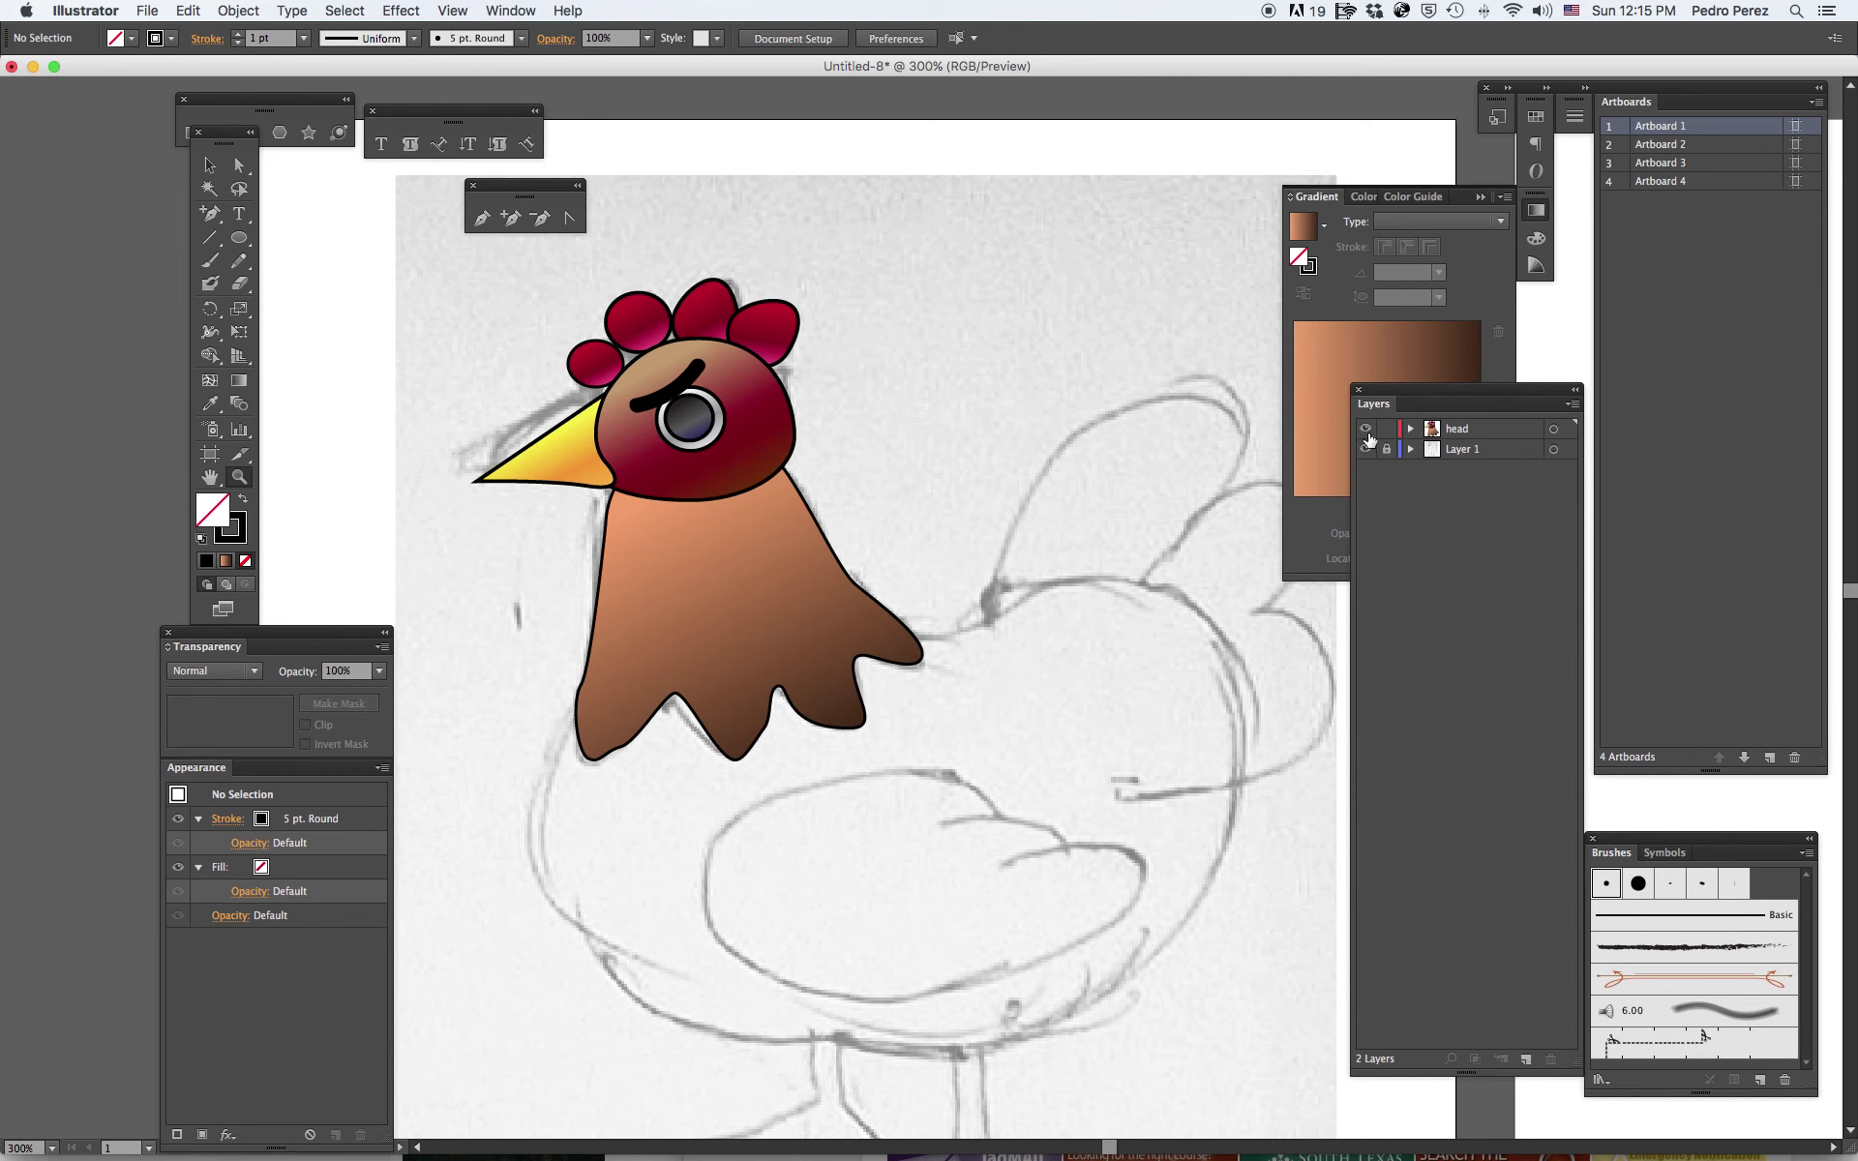
click(1366, 431)
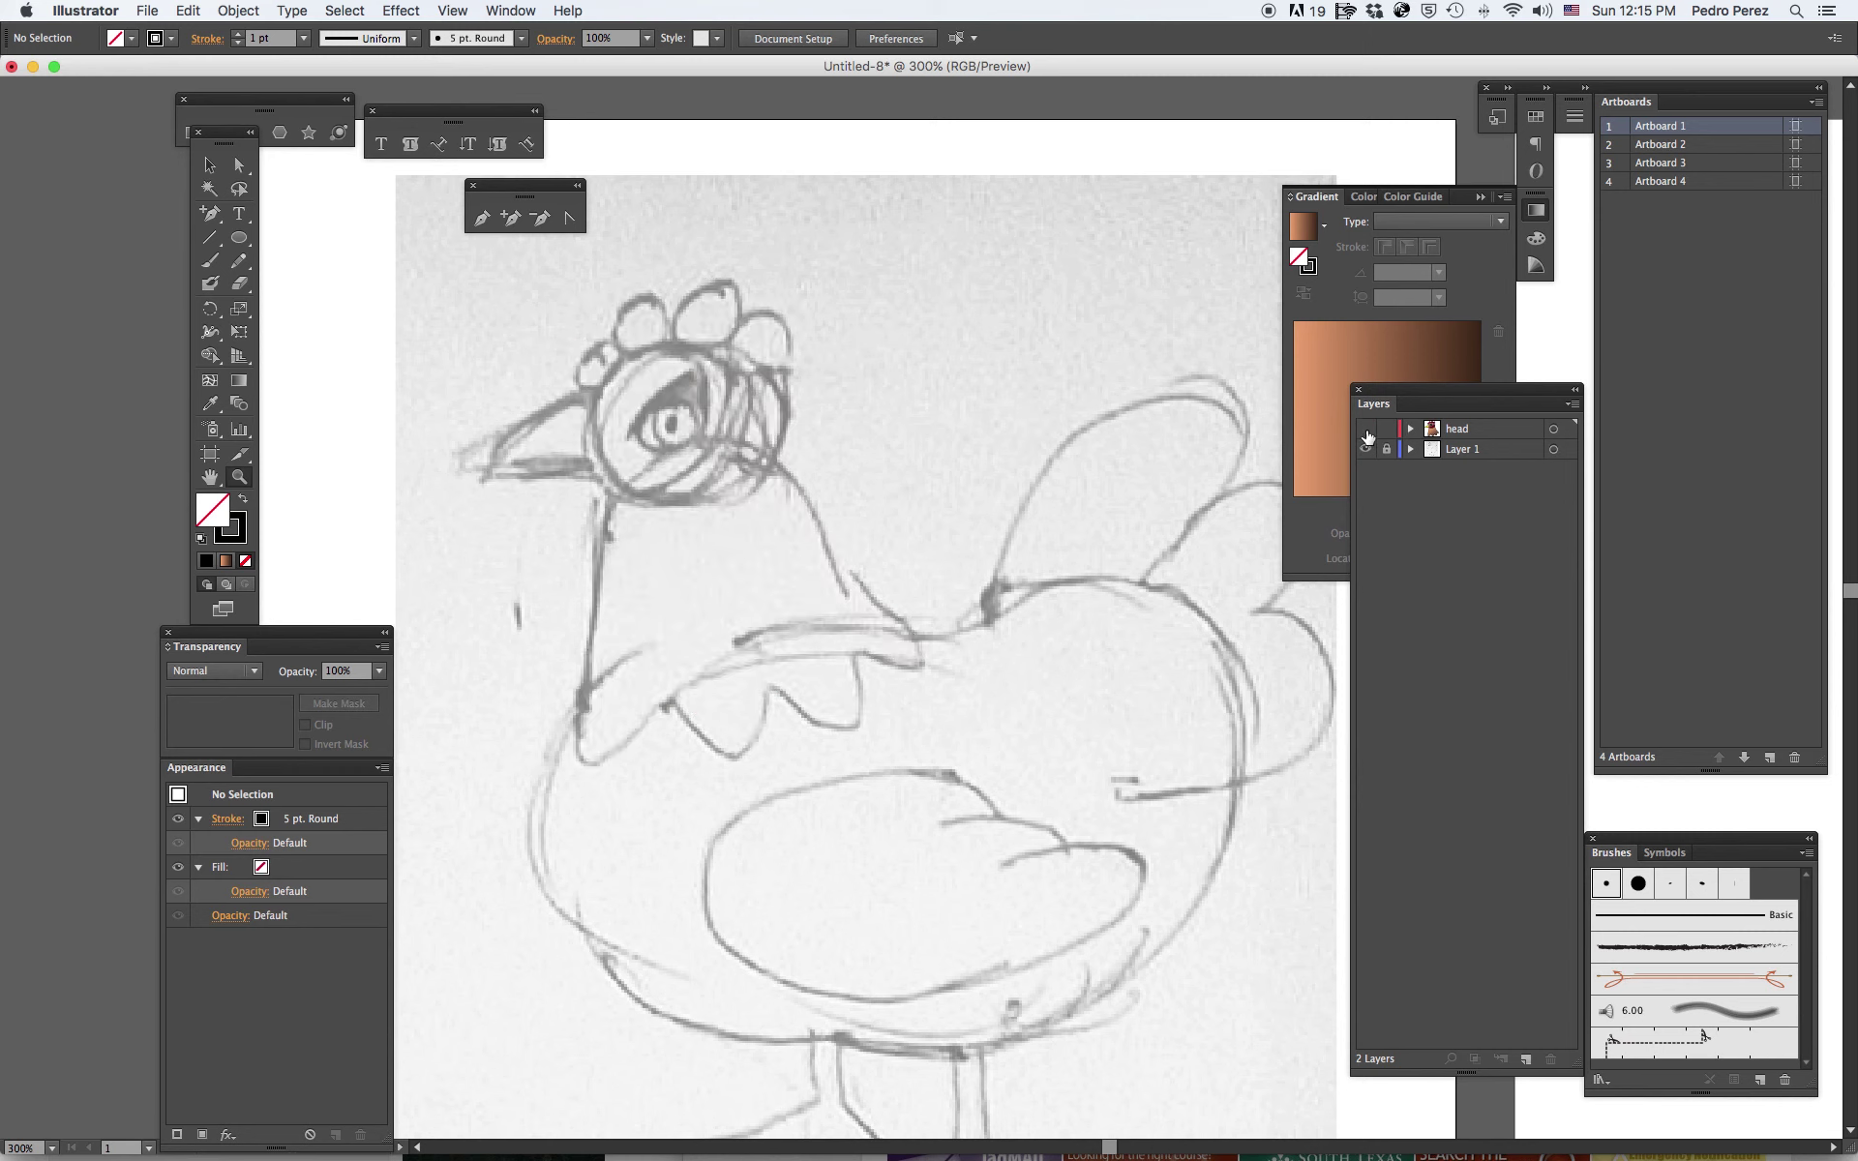
click(1366, 431)
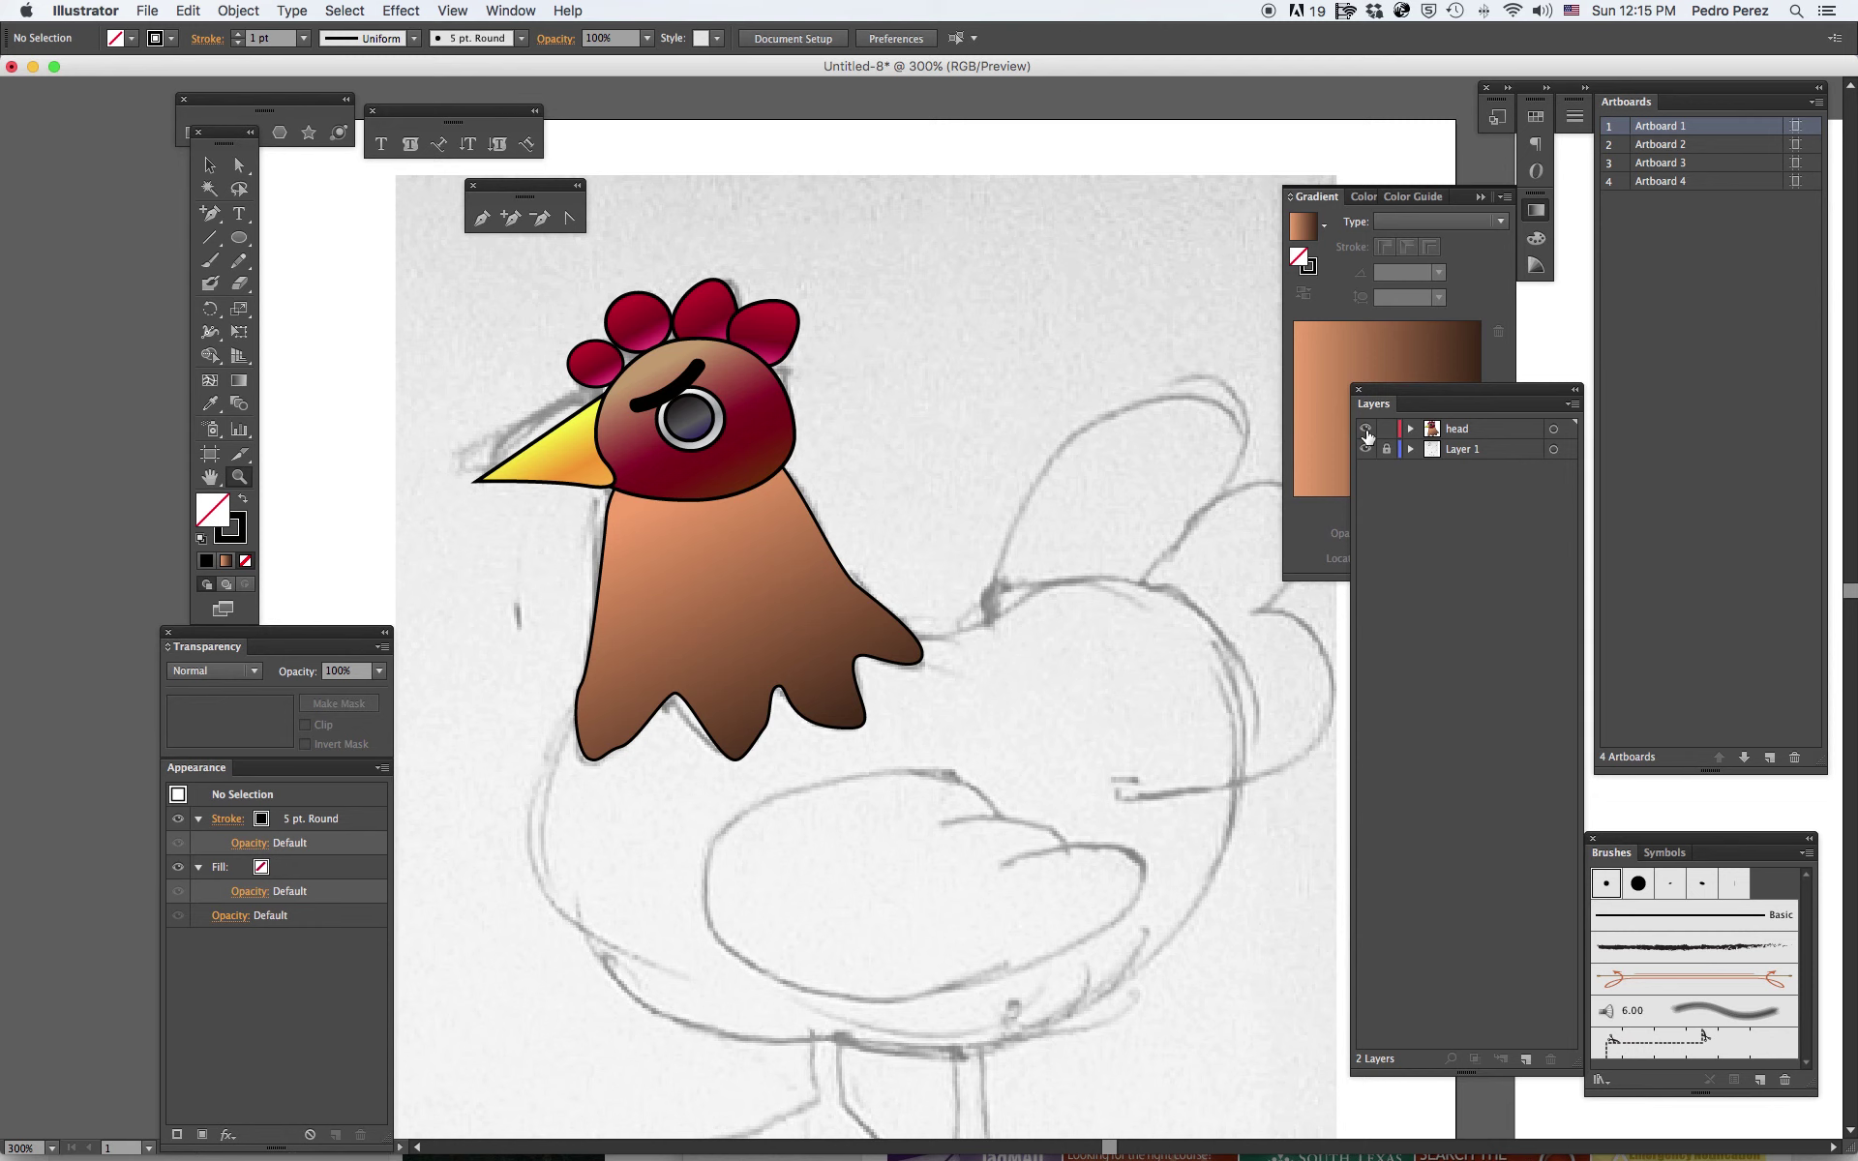
Add a point to the beak's top edge, pull it up-left and make it a smooth curve.
key(a)
click(550, 438)
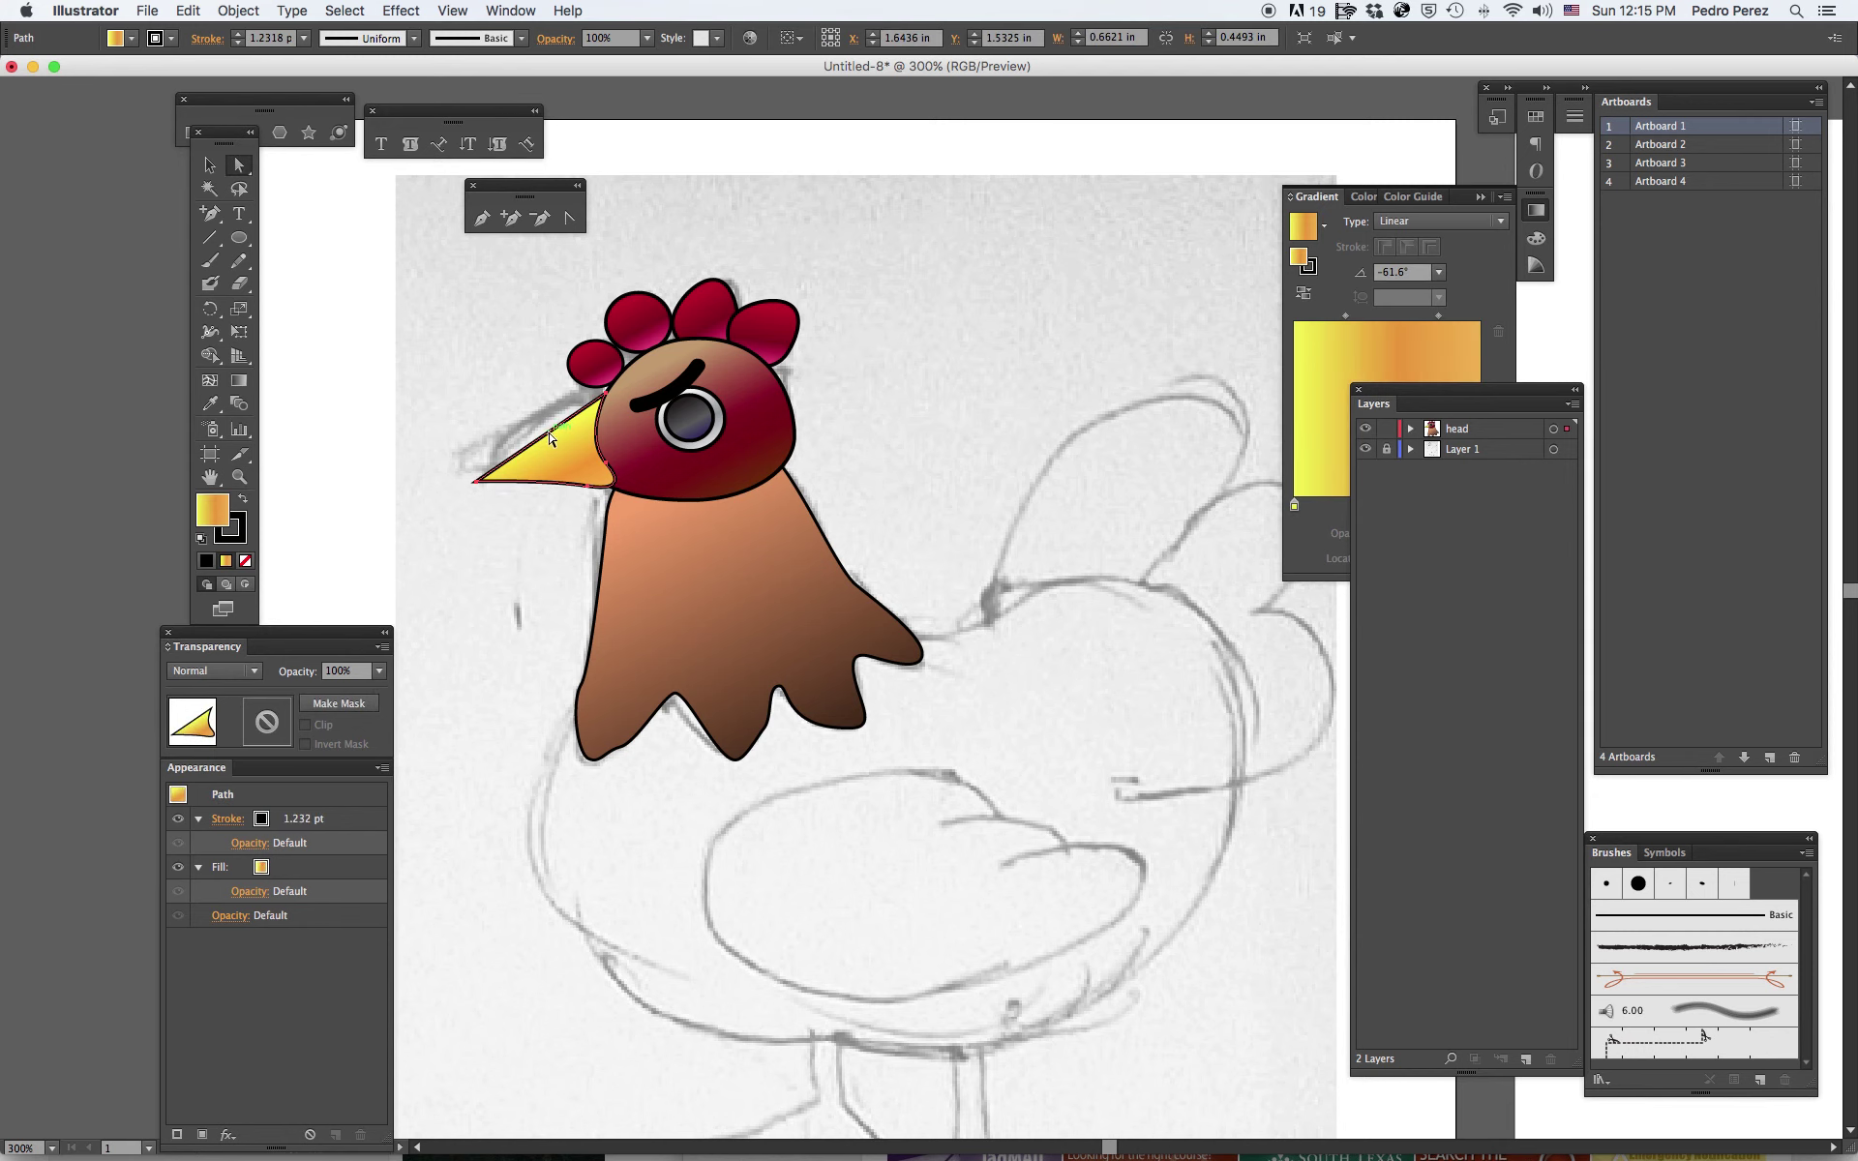
click(511, 218)
click(548, 437)
click(556, 427)
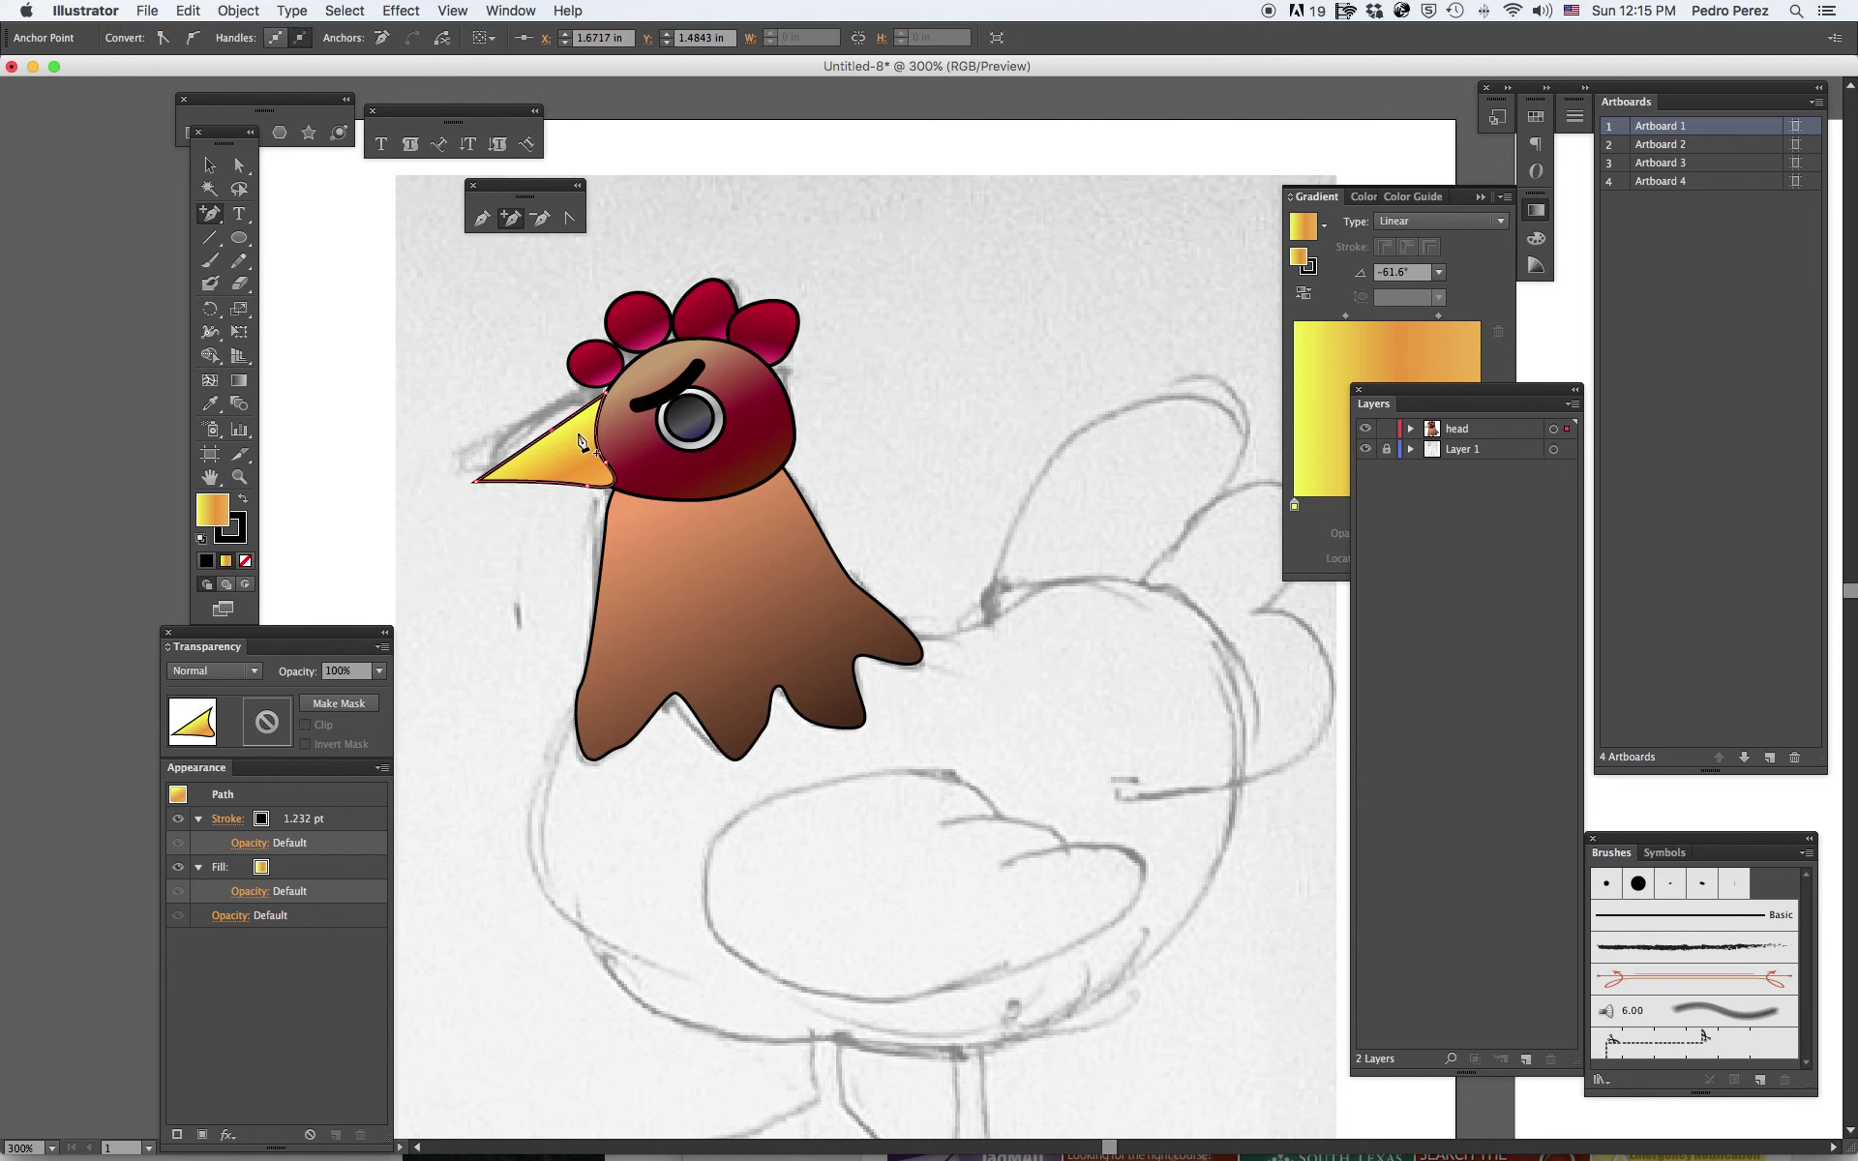
click(239, 165)
drag(554, 433, 539, 418)
click(568, 218)
drag(540, 421, 591, 408)
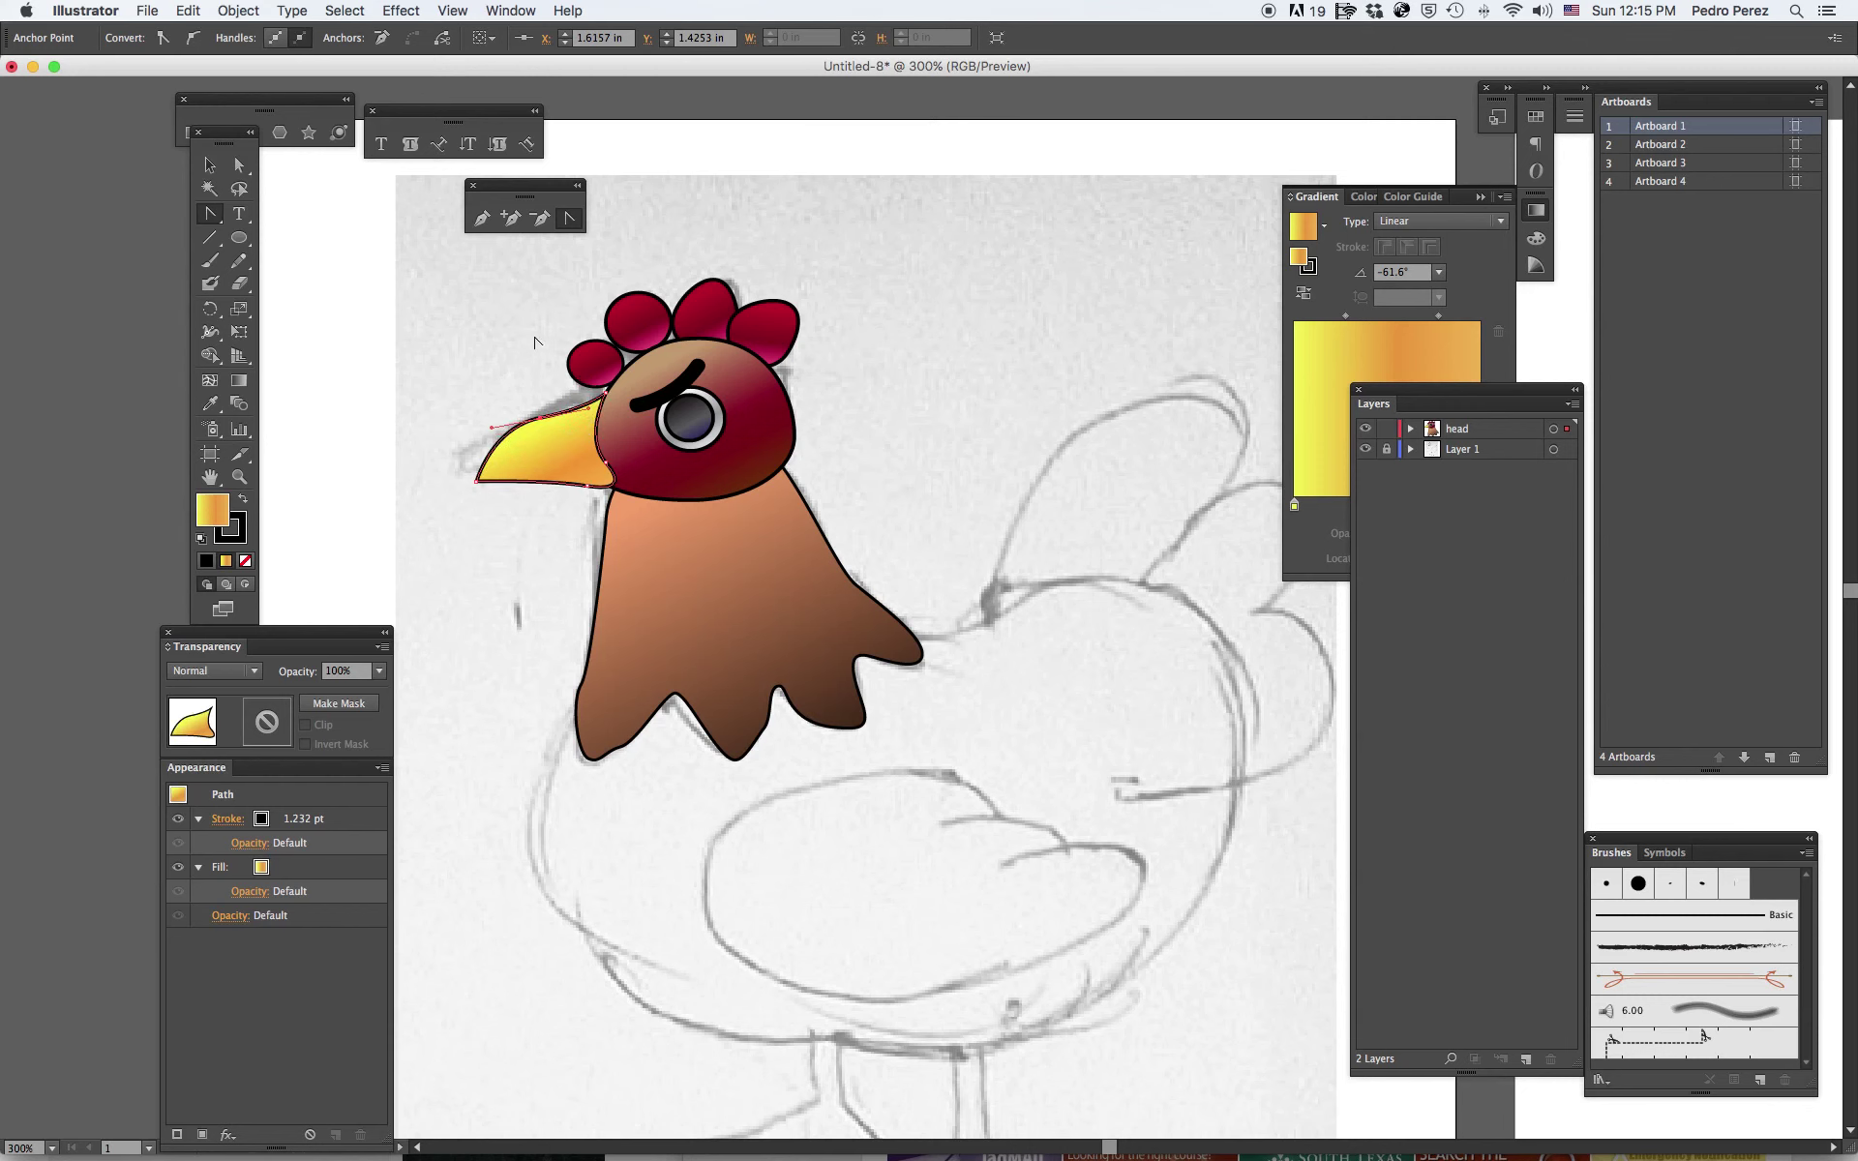
key(a)
click(993, 336)
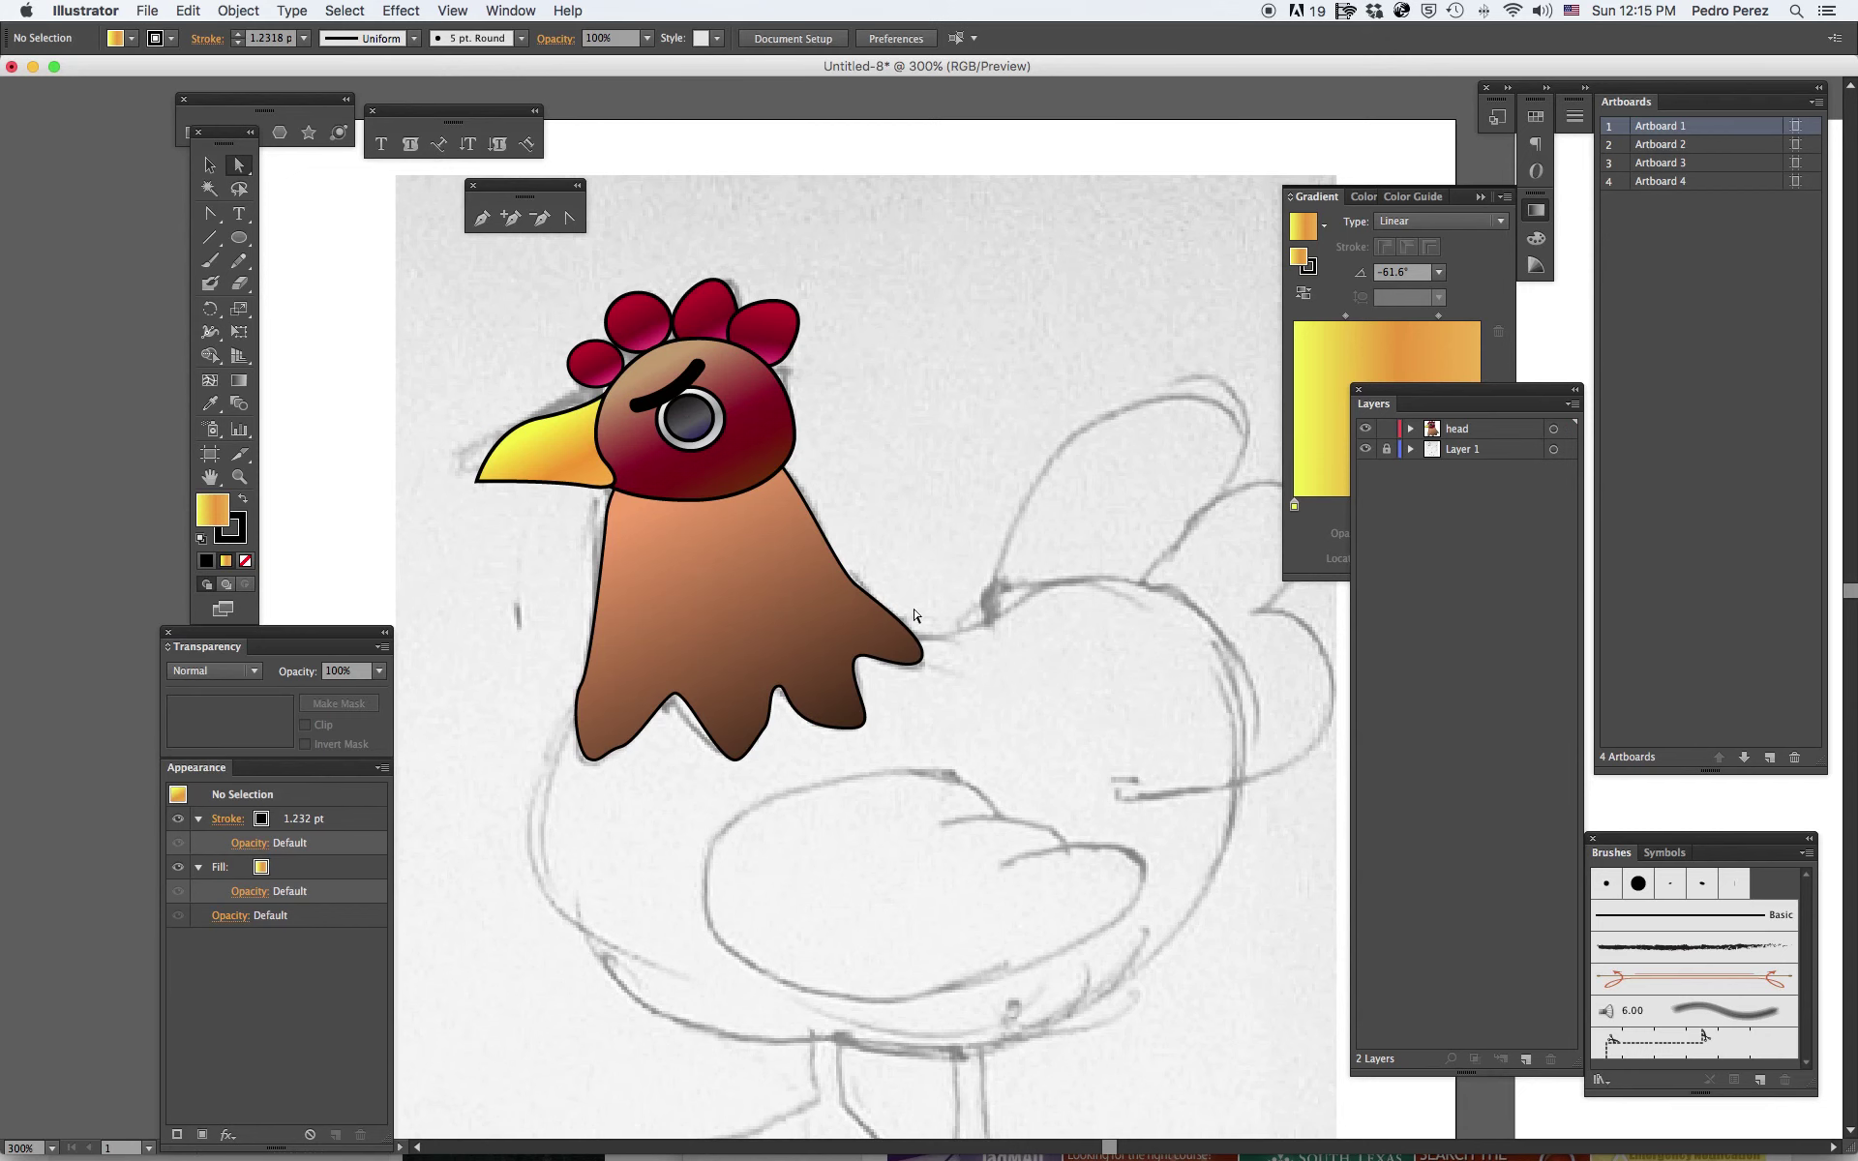
Delete an anchor point from the neck's lower edge.
click(774, 724)
click(540, 217)
click(769, 729)
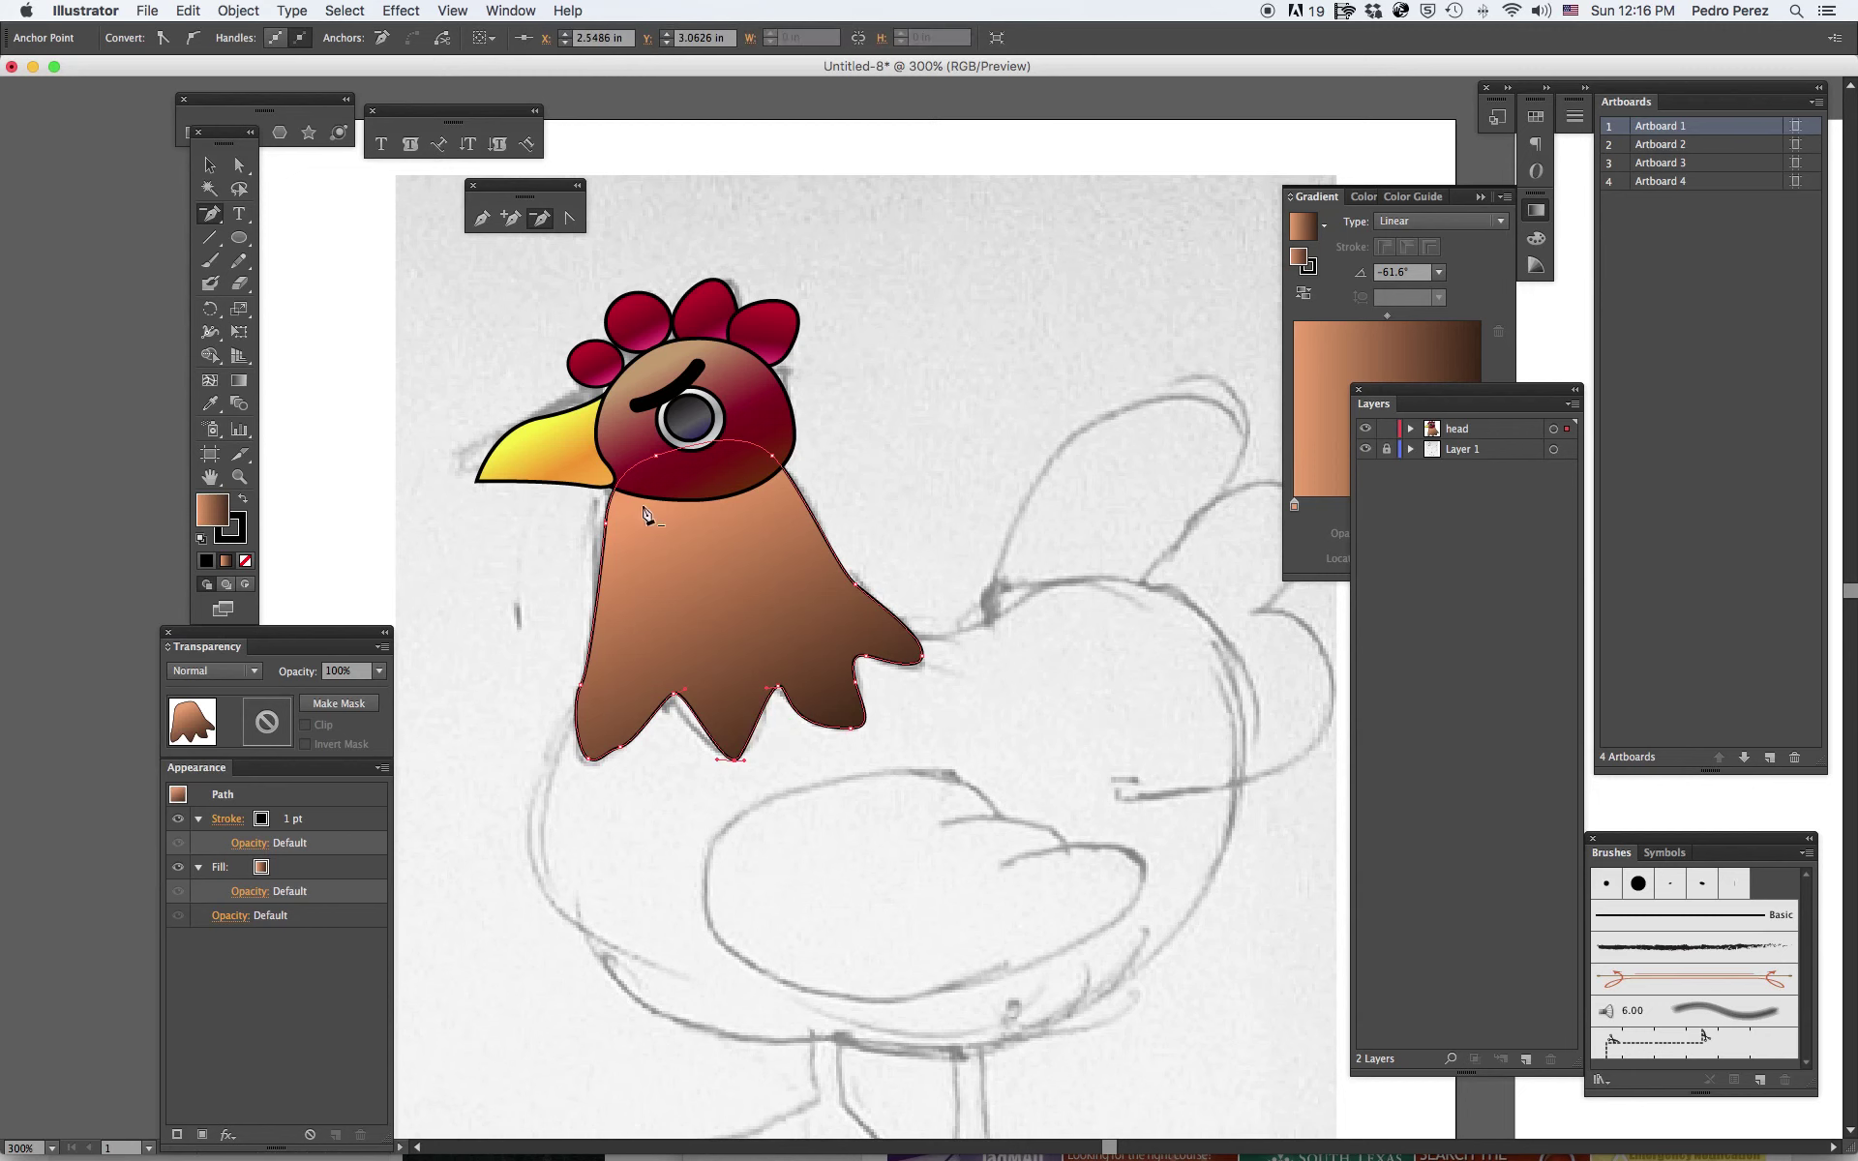
click(205, 164)
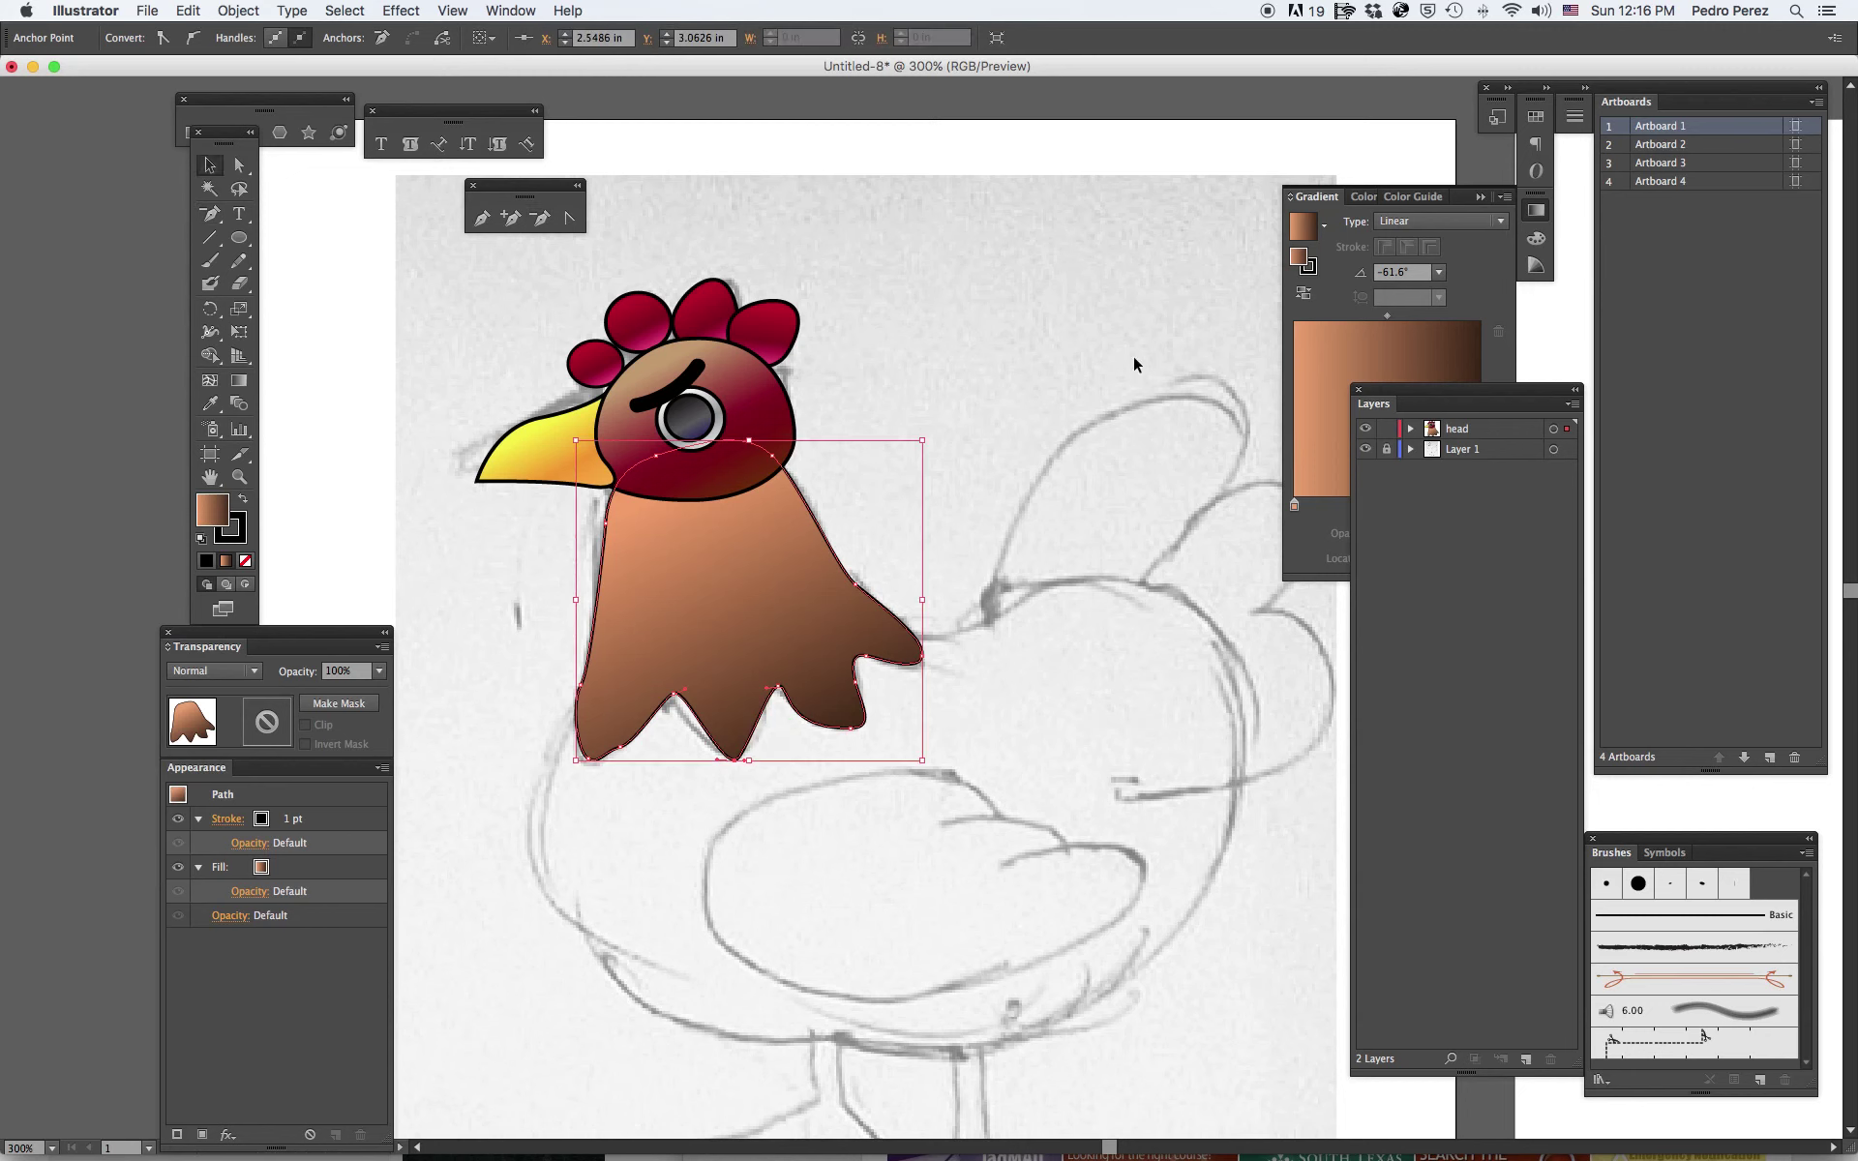
click(1081, 302)
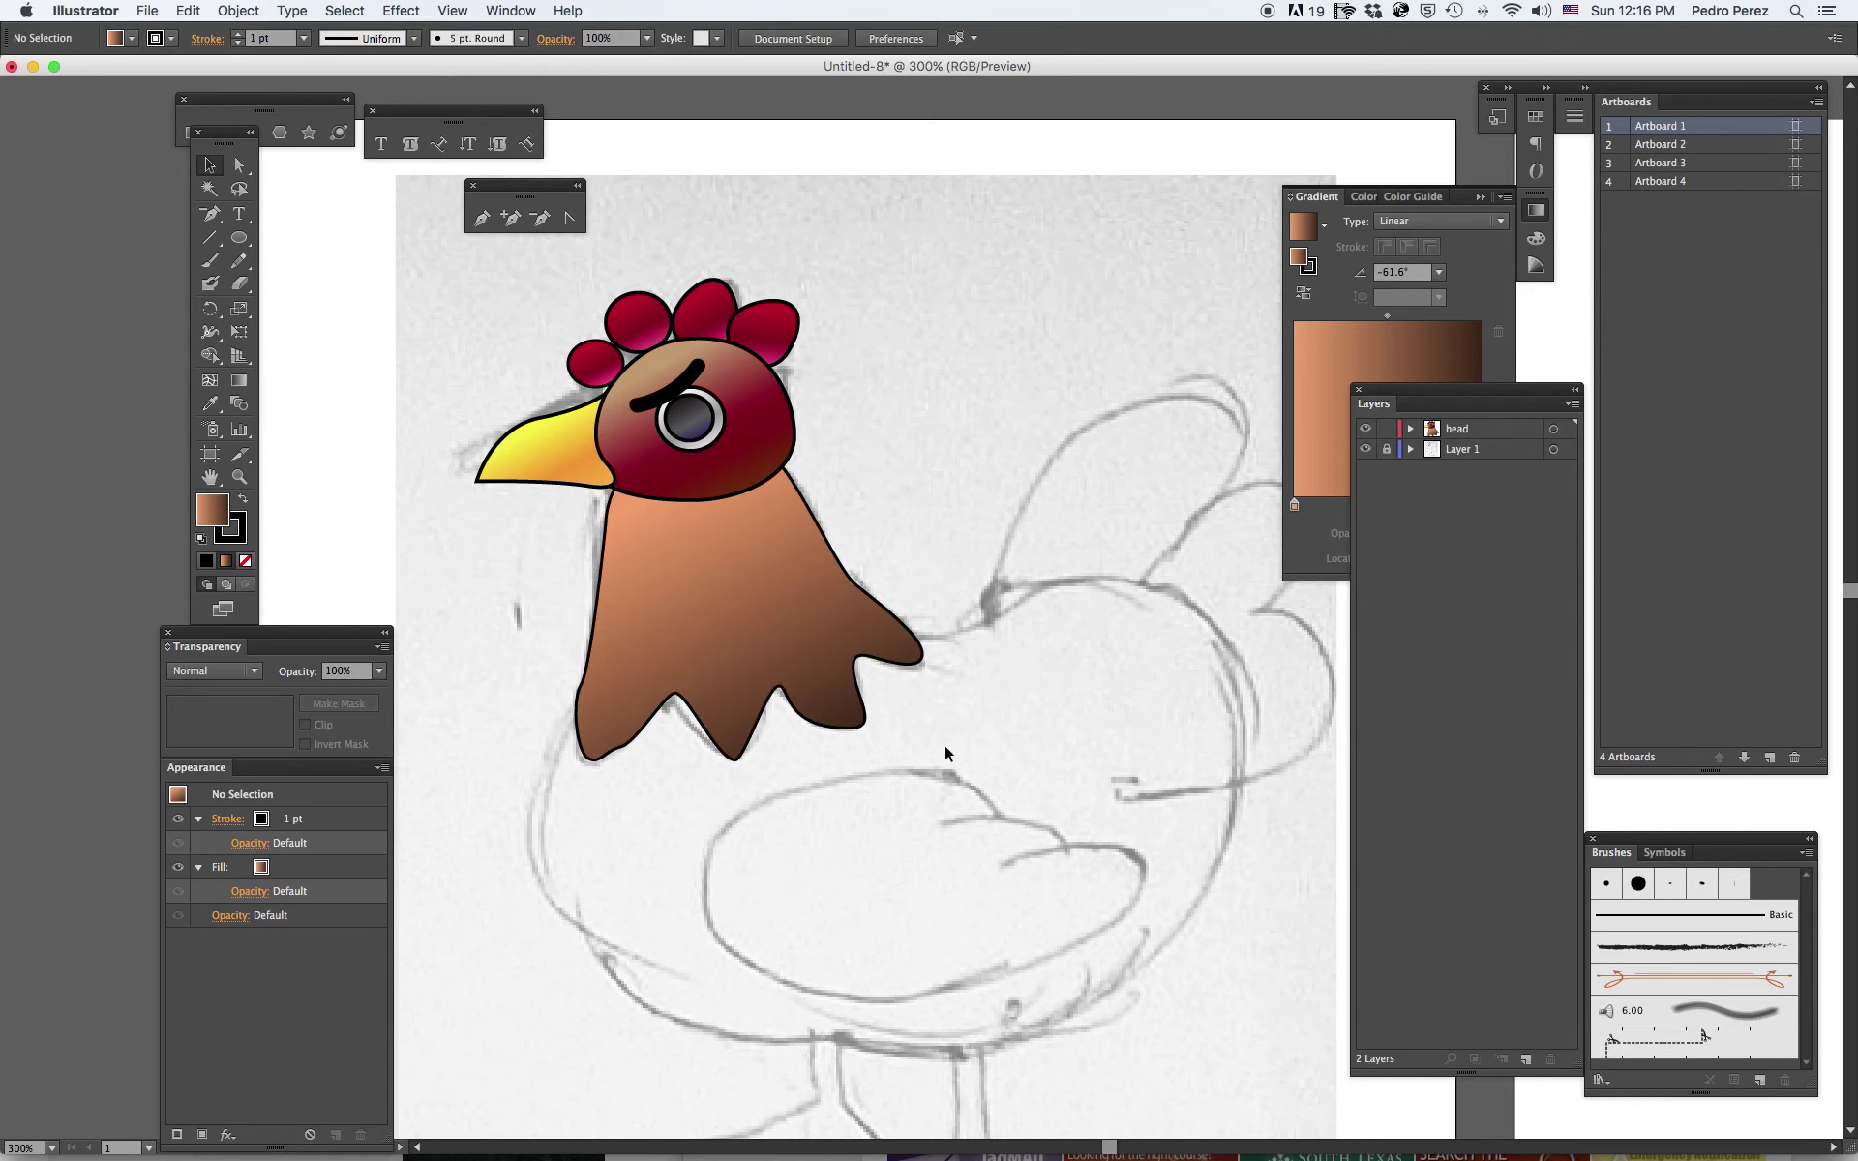
Take the Paintbrush and set the fill colour to yellow E0CD1B in the Color Picker.
scroll(970, 753, down, 5)
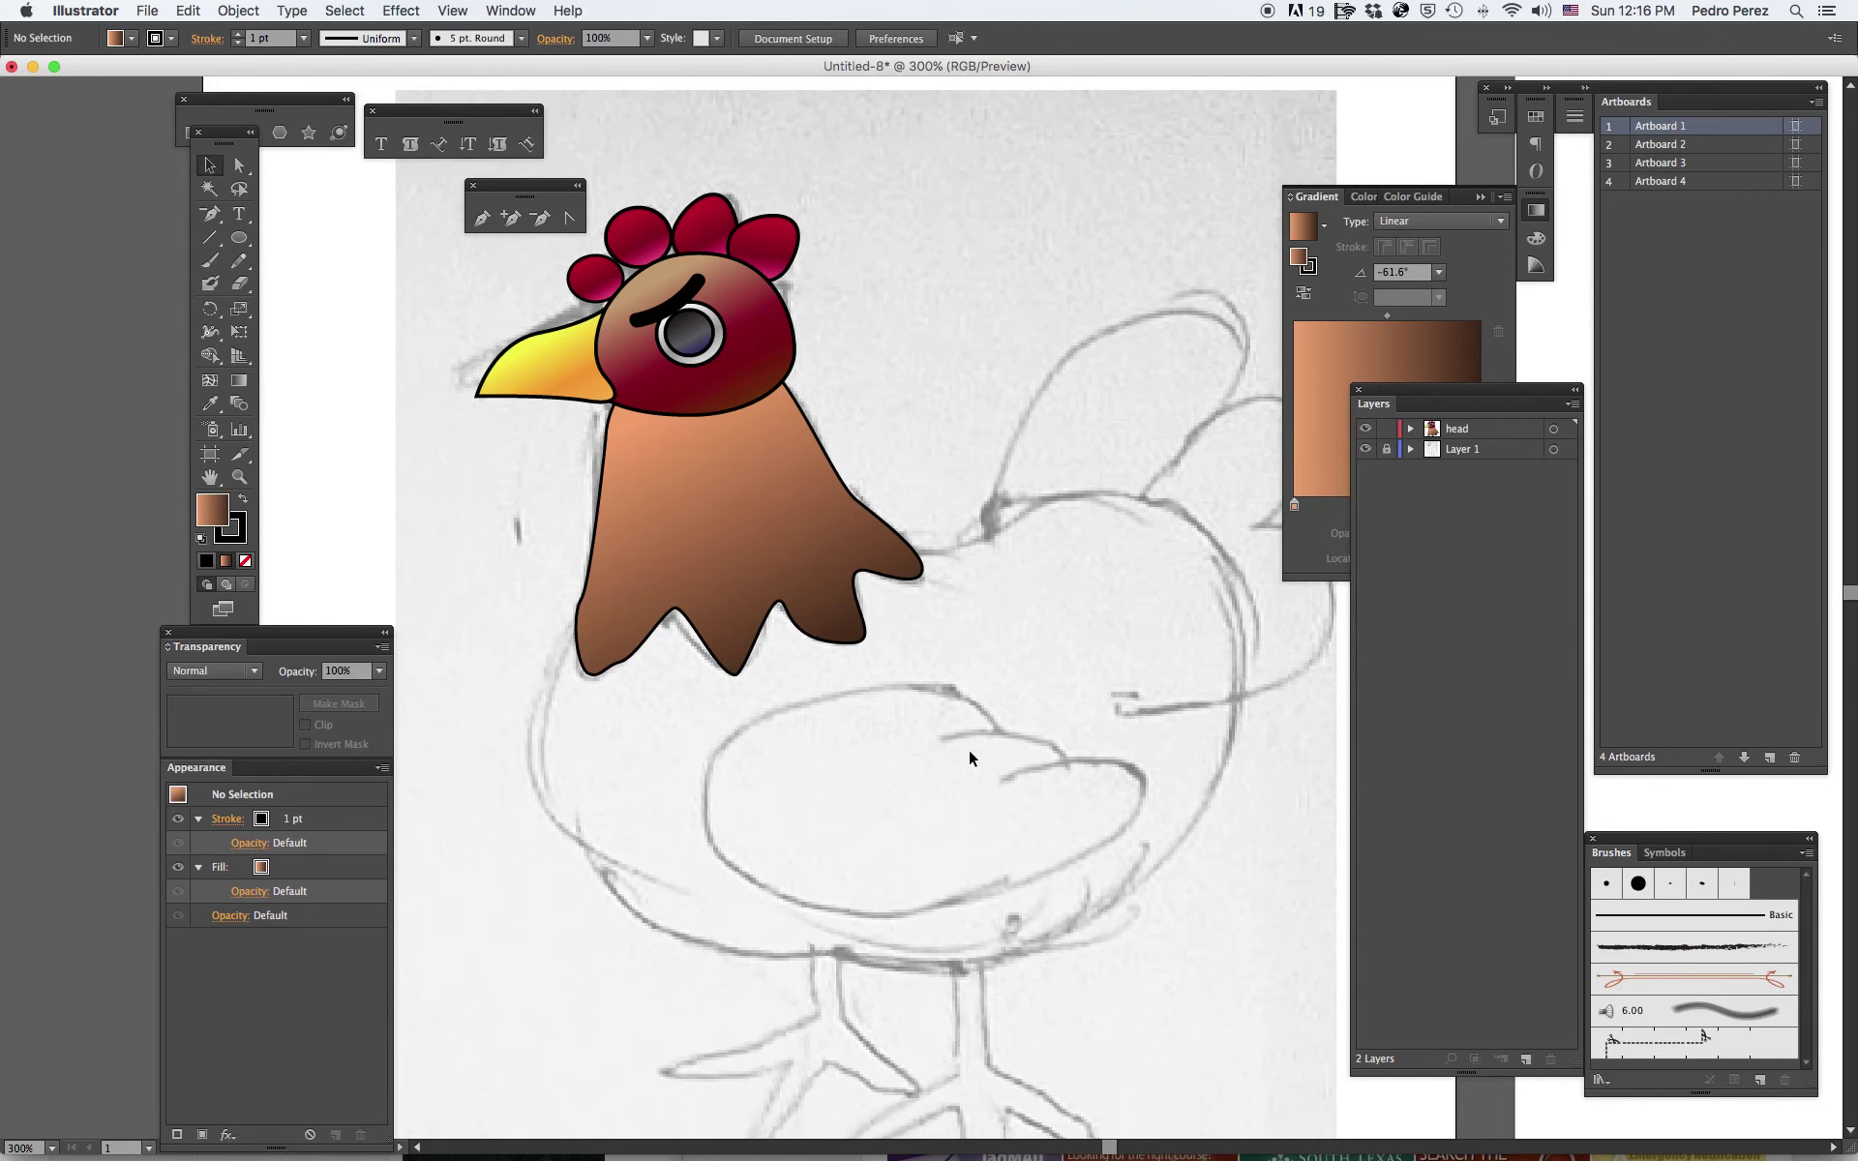
scroll(968, 749, down, 1)
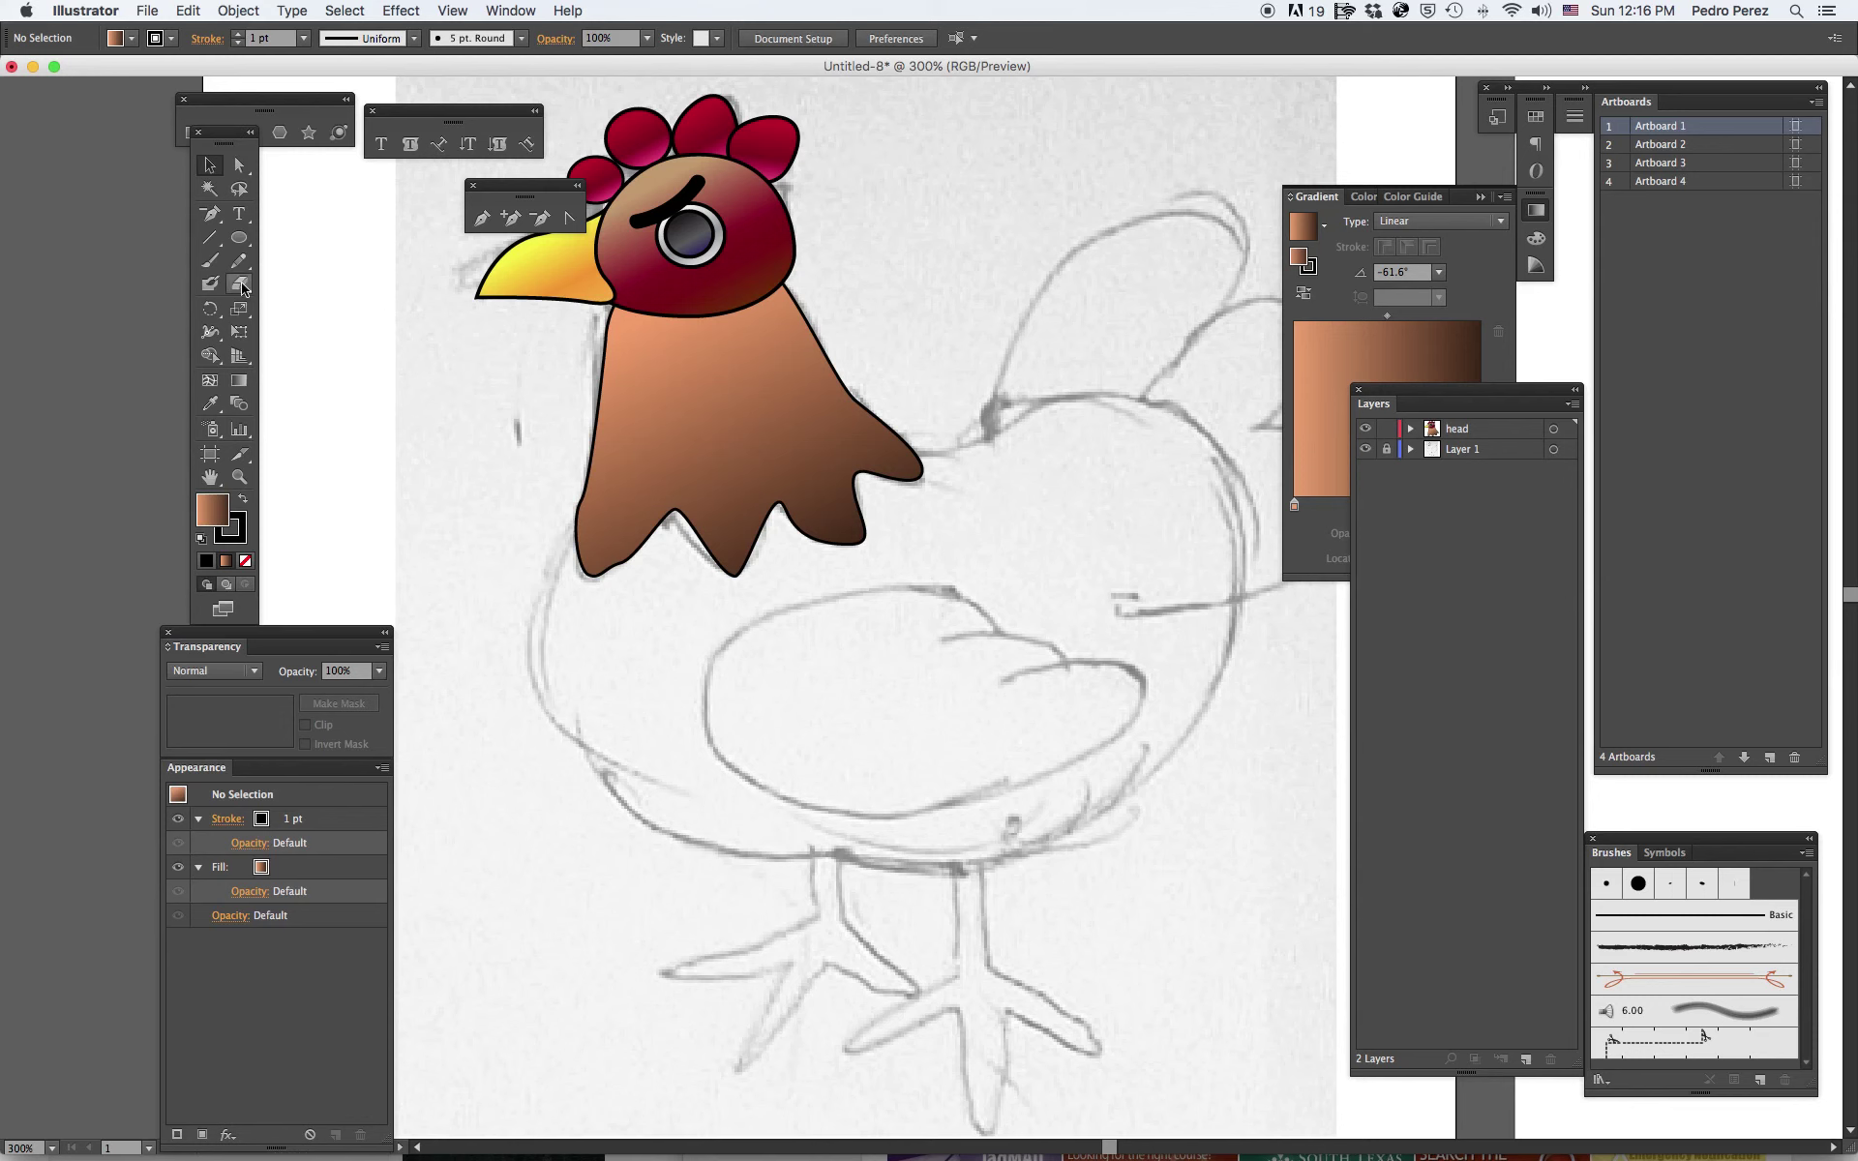
click(206, 266)
double_click(213, 513)
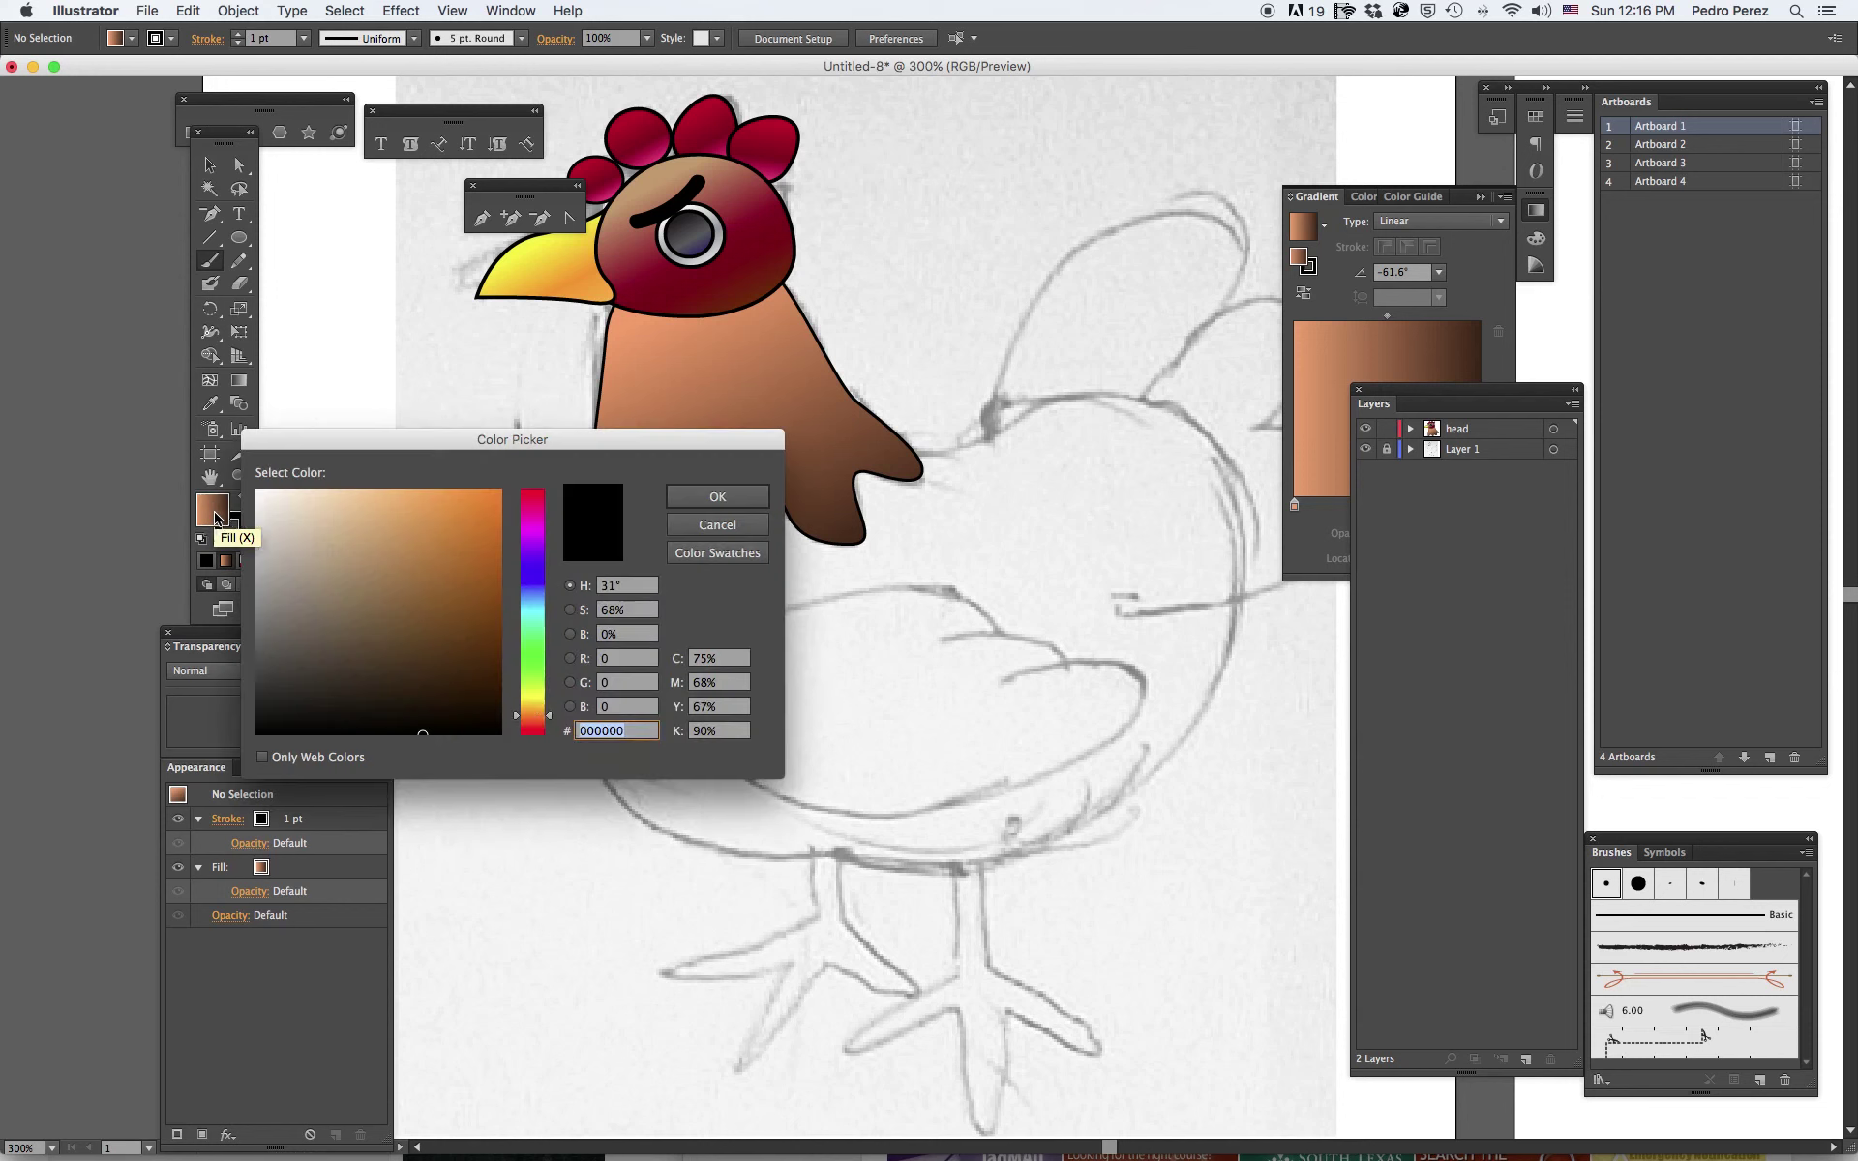
drag(540, 709, 538, 702)
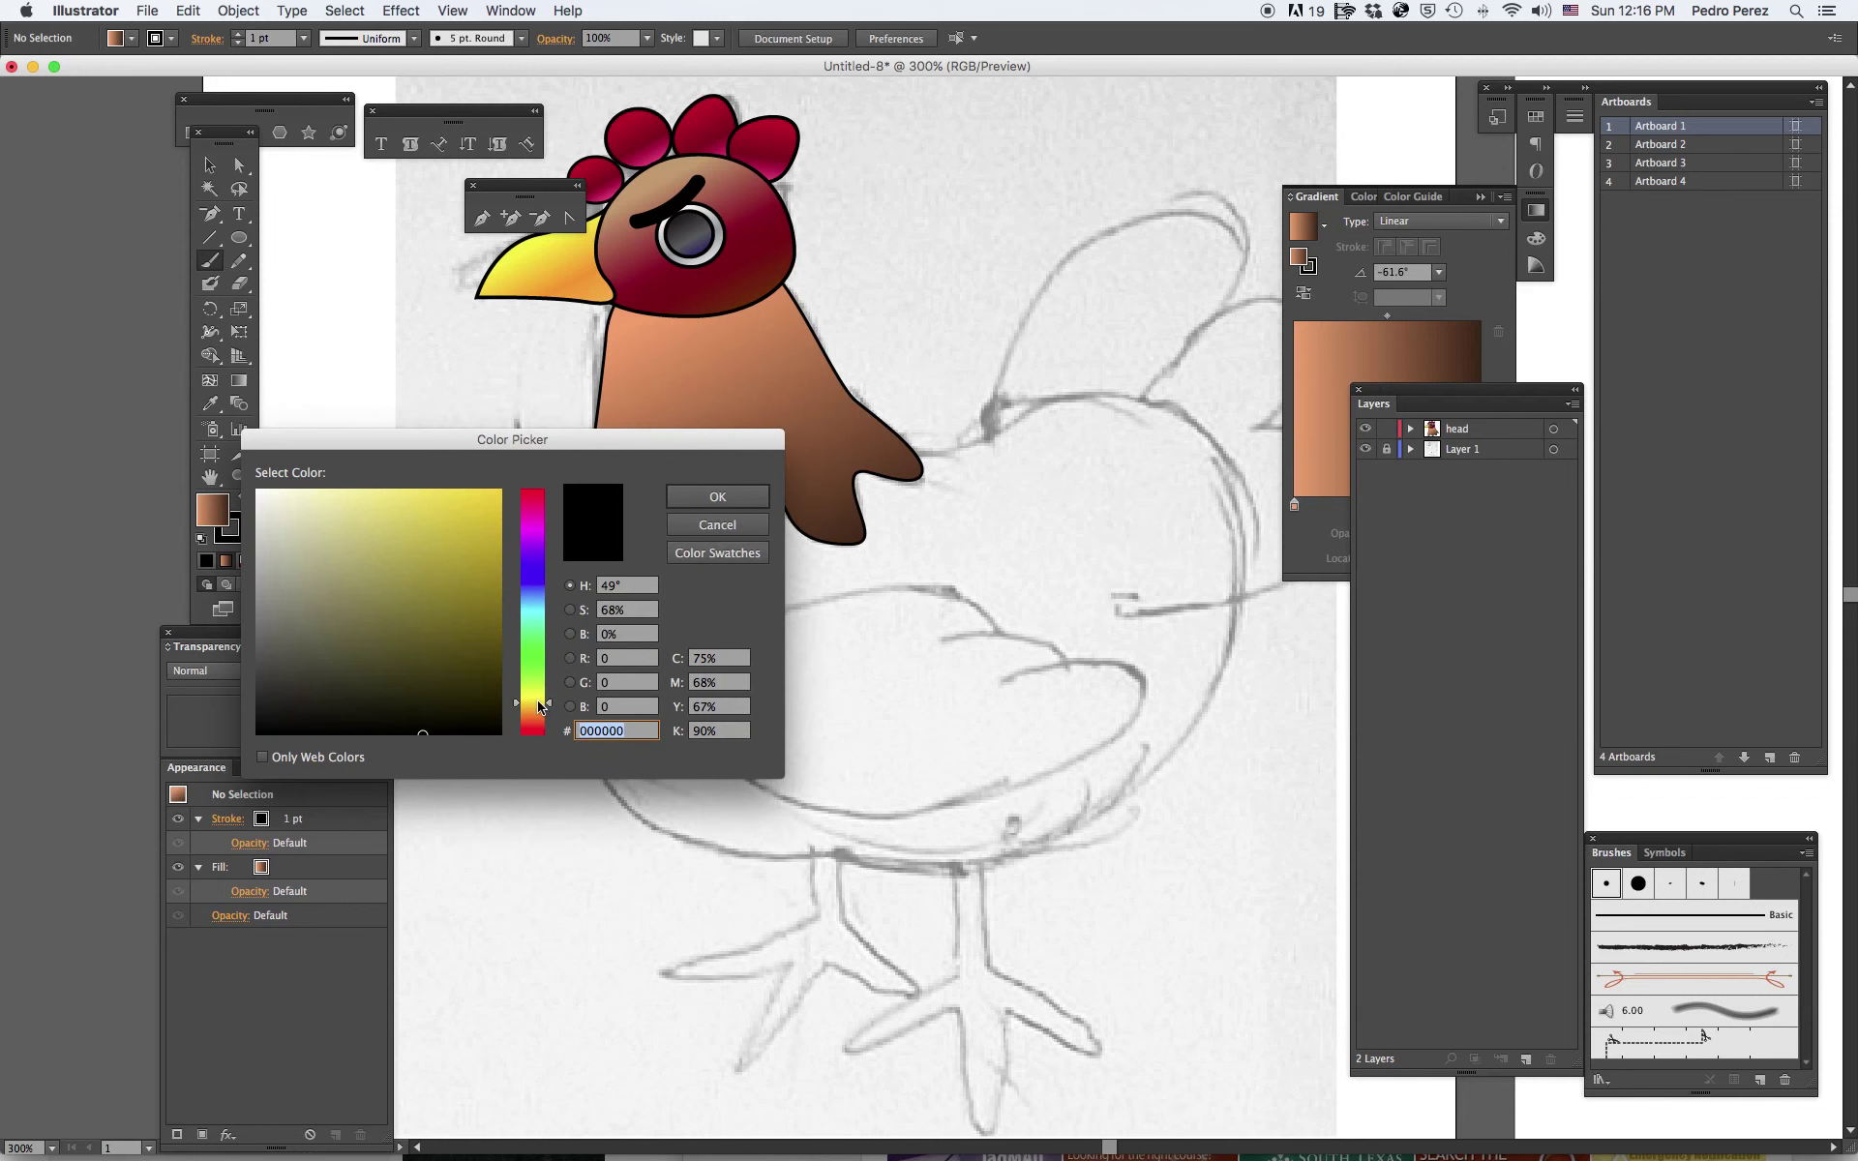
click(743, 500)
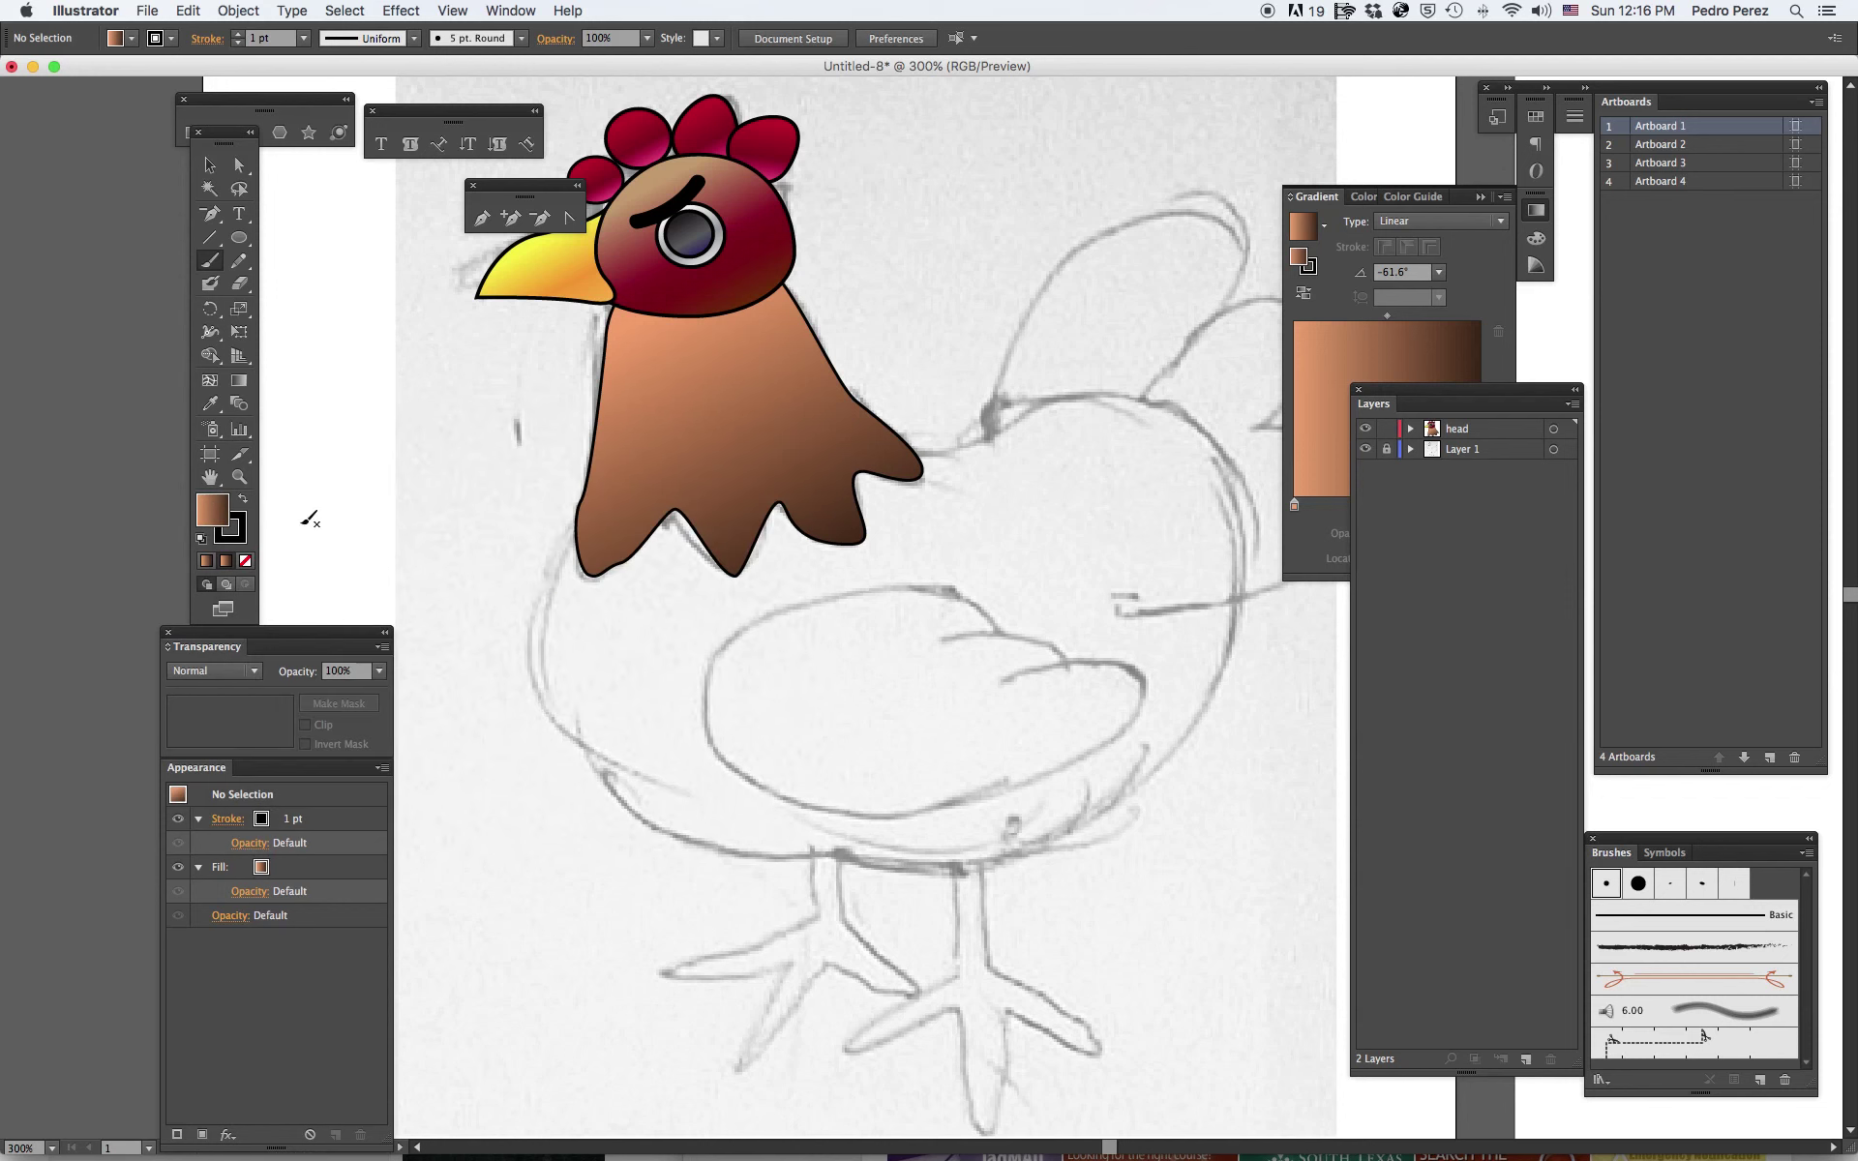
double_click(212, 510)
click(533, 698)
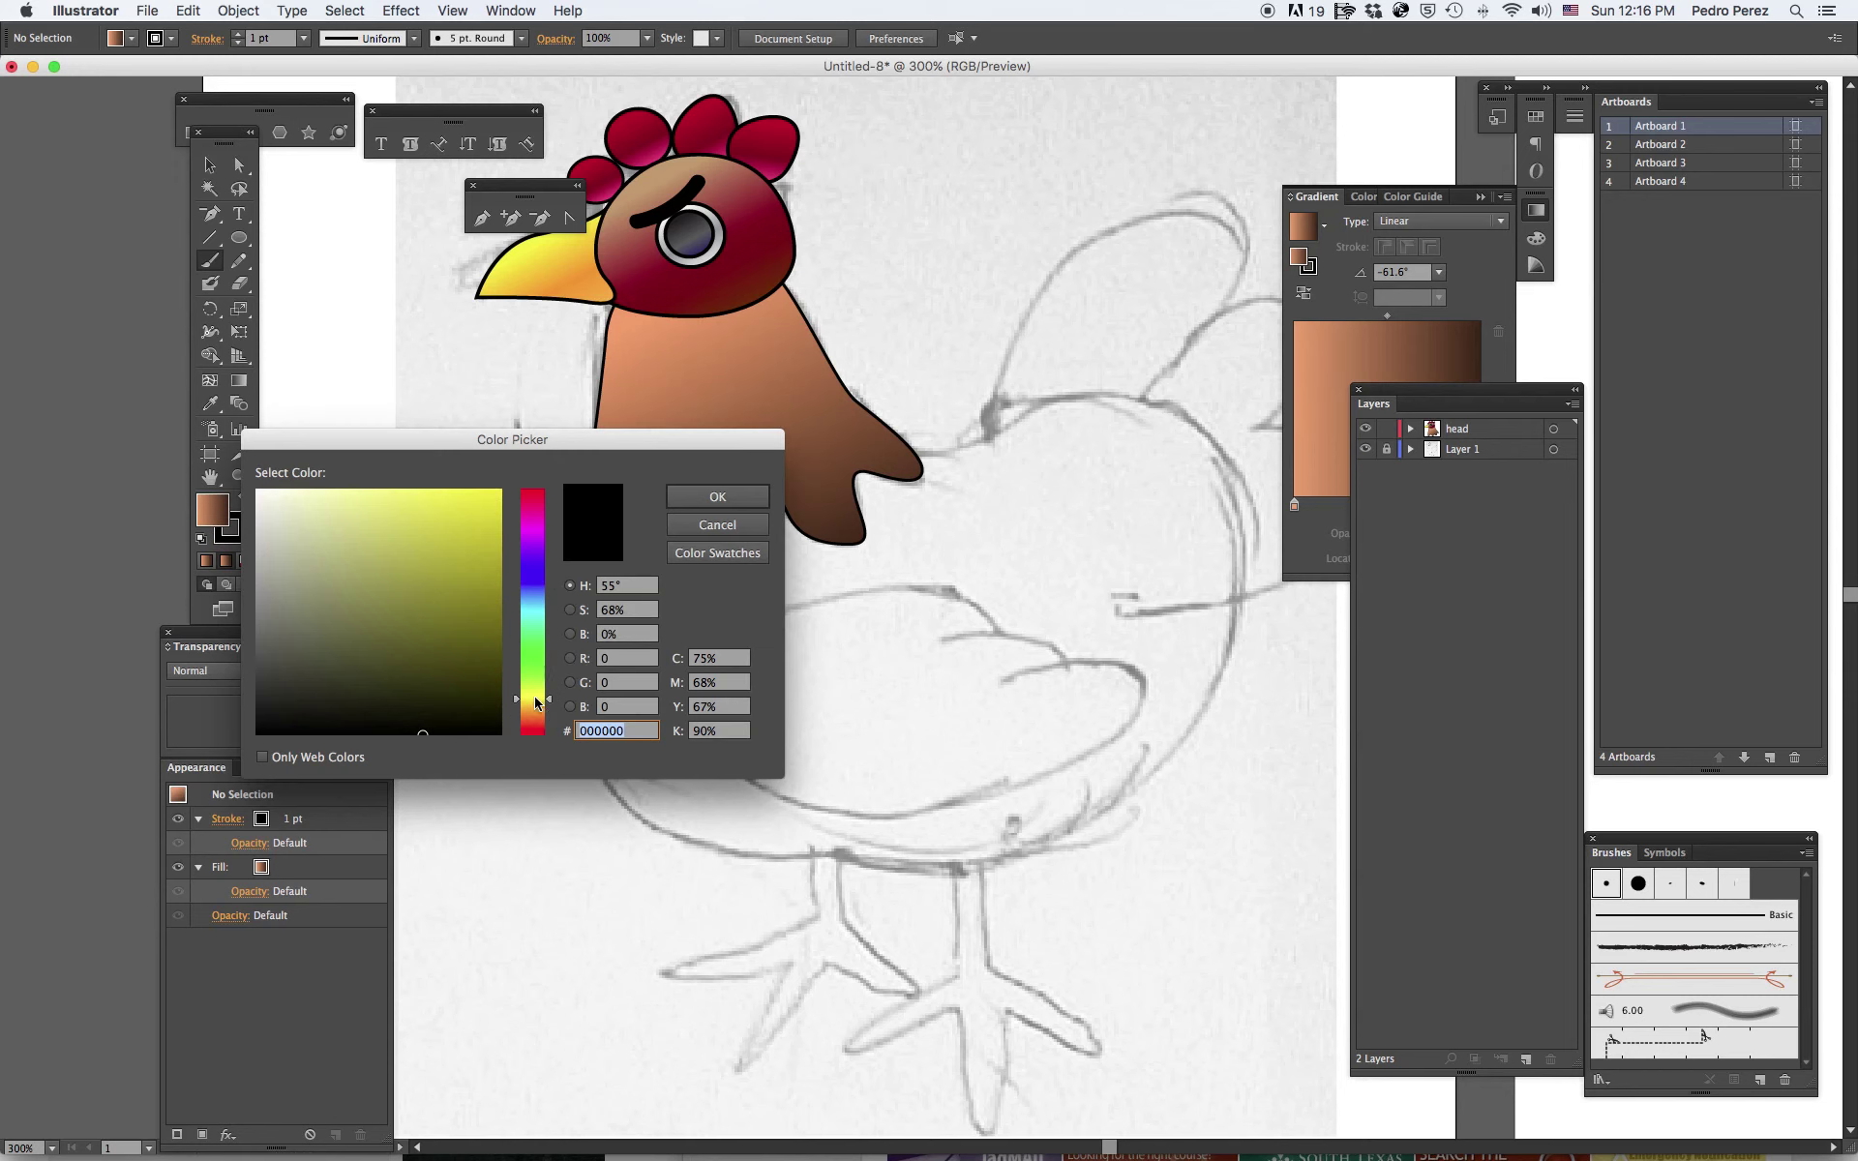
click(474, 518)
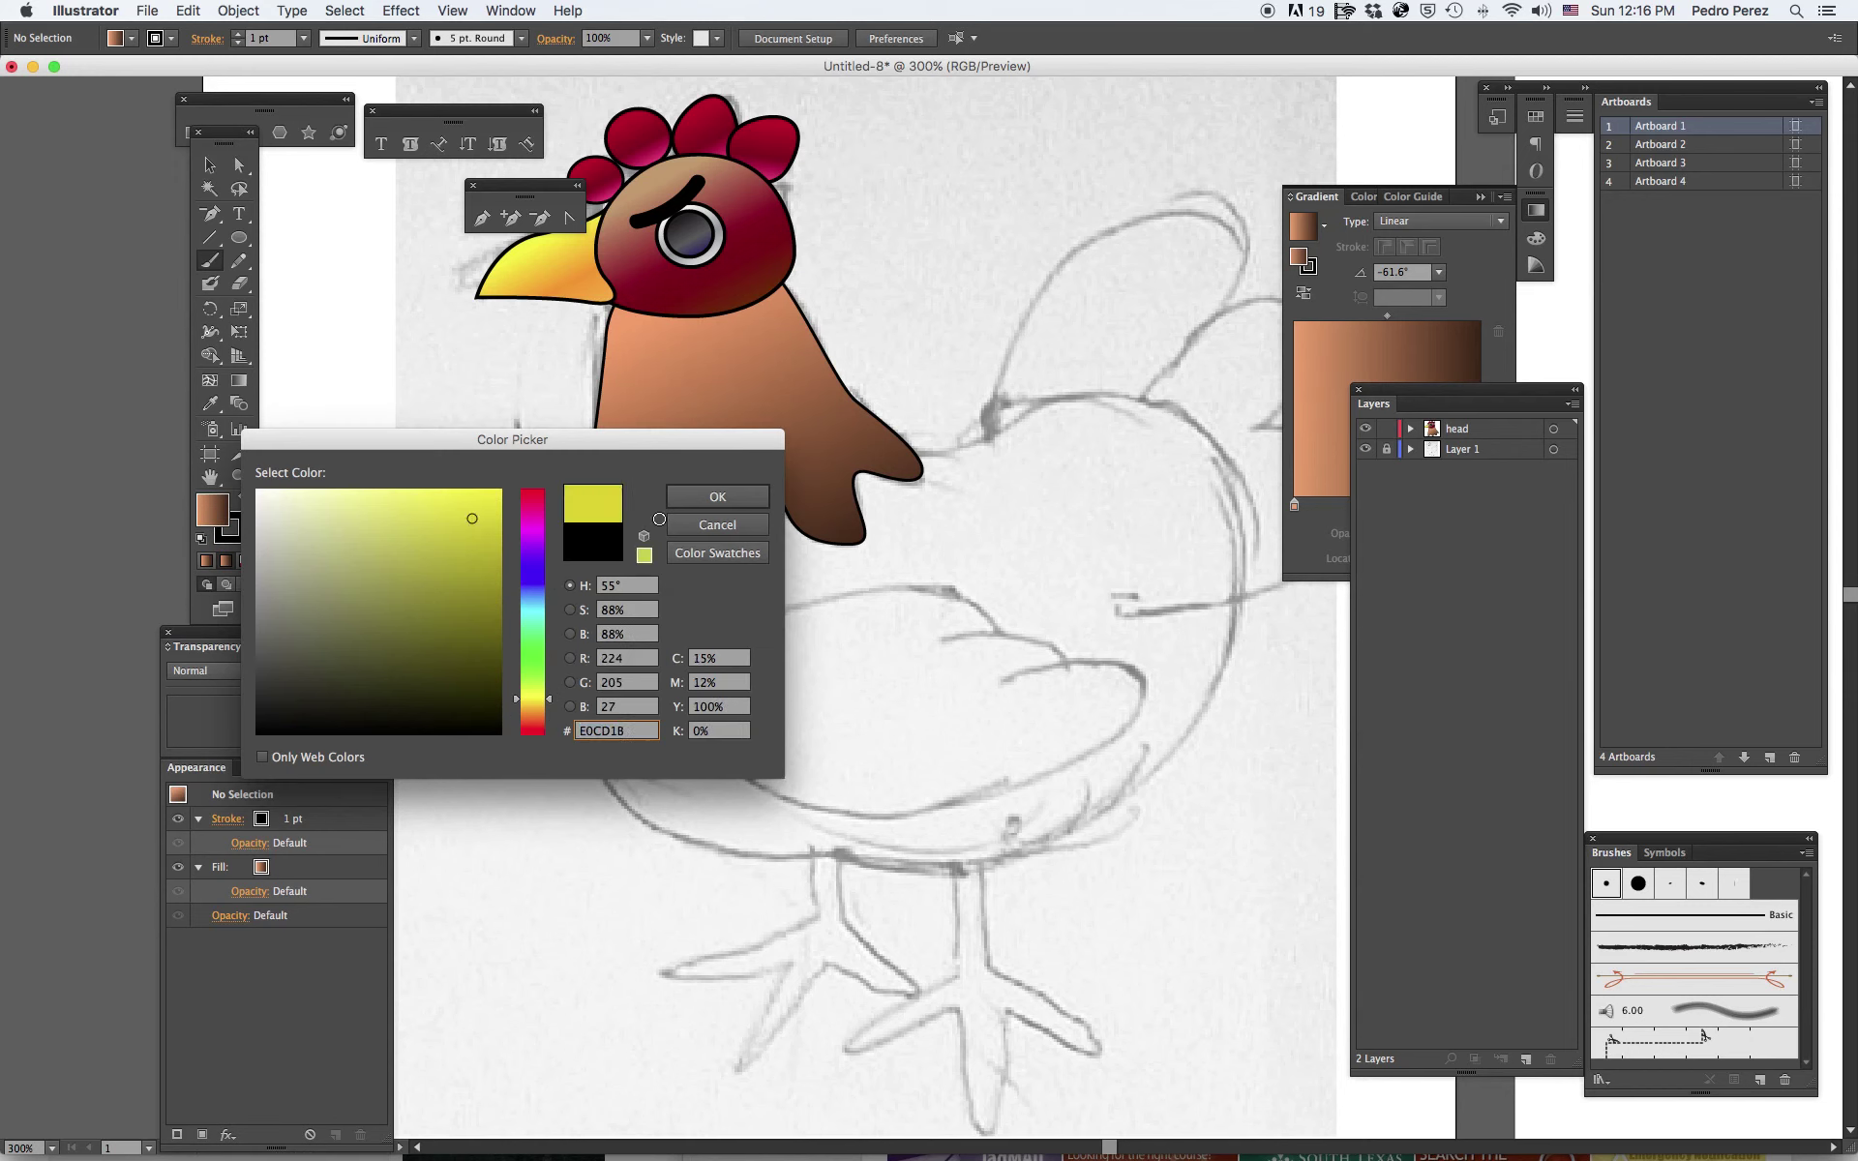
click(721, 497)
Brush a three-toed foot outline below the body and fill it yellow.
mouse_move(962, 858)
mouse_down()
mouse_move(958, 982)
mouse_move(861, 1045)
mouse_move(941, 1007)
mouse_move(974, 1110)
mouse_move(1003, 1094)
mouse_move(1007, 1029)
mouse_move(1049, 1020)
mouse_move(1075, 1043)
mouse_move(1070, 1004)
mouse_move(987, 962)
mouse_move(975, 841)
mouse_move(958, 864)
mouse_up()
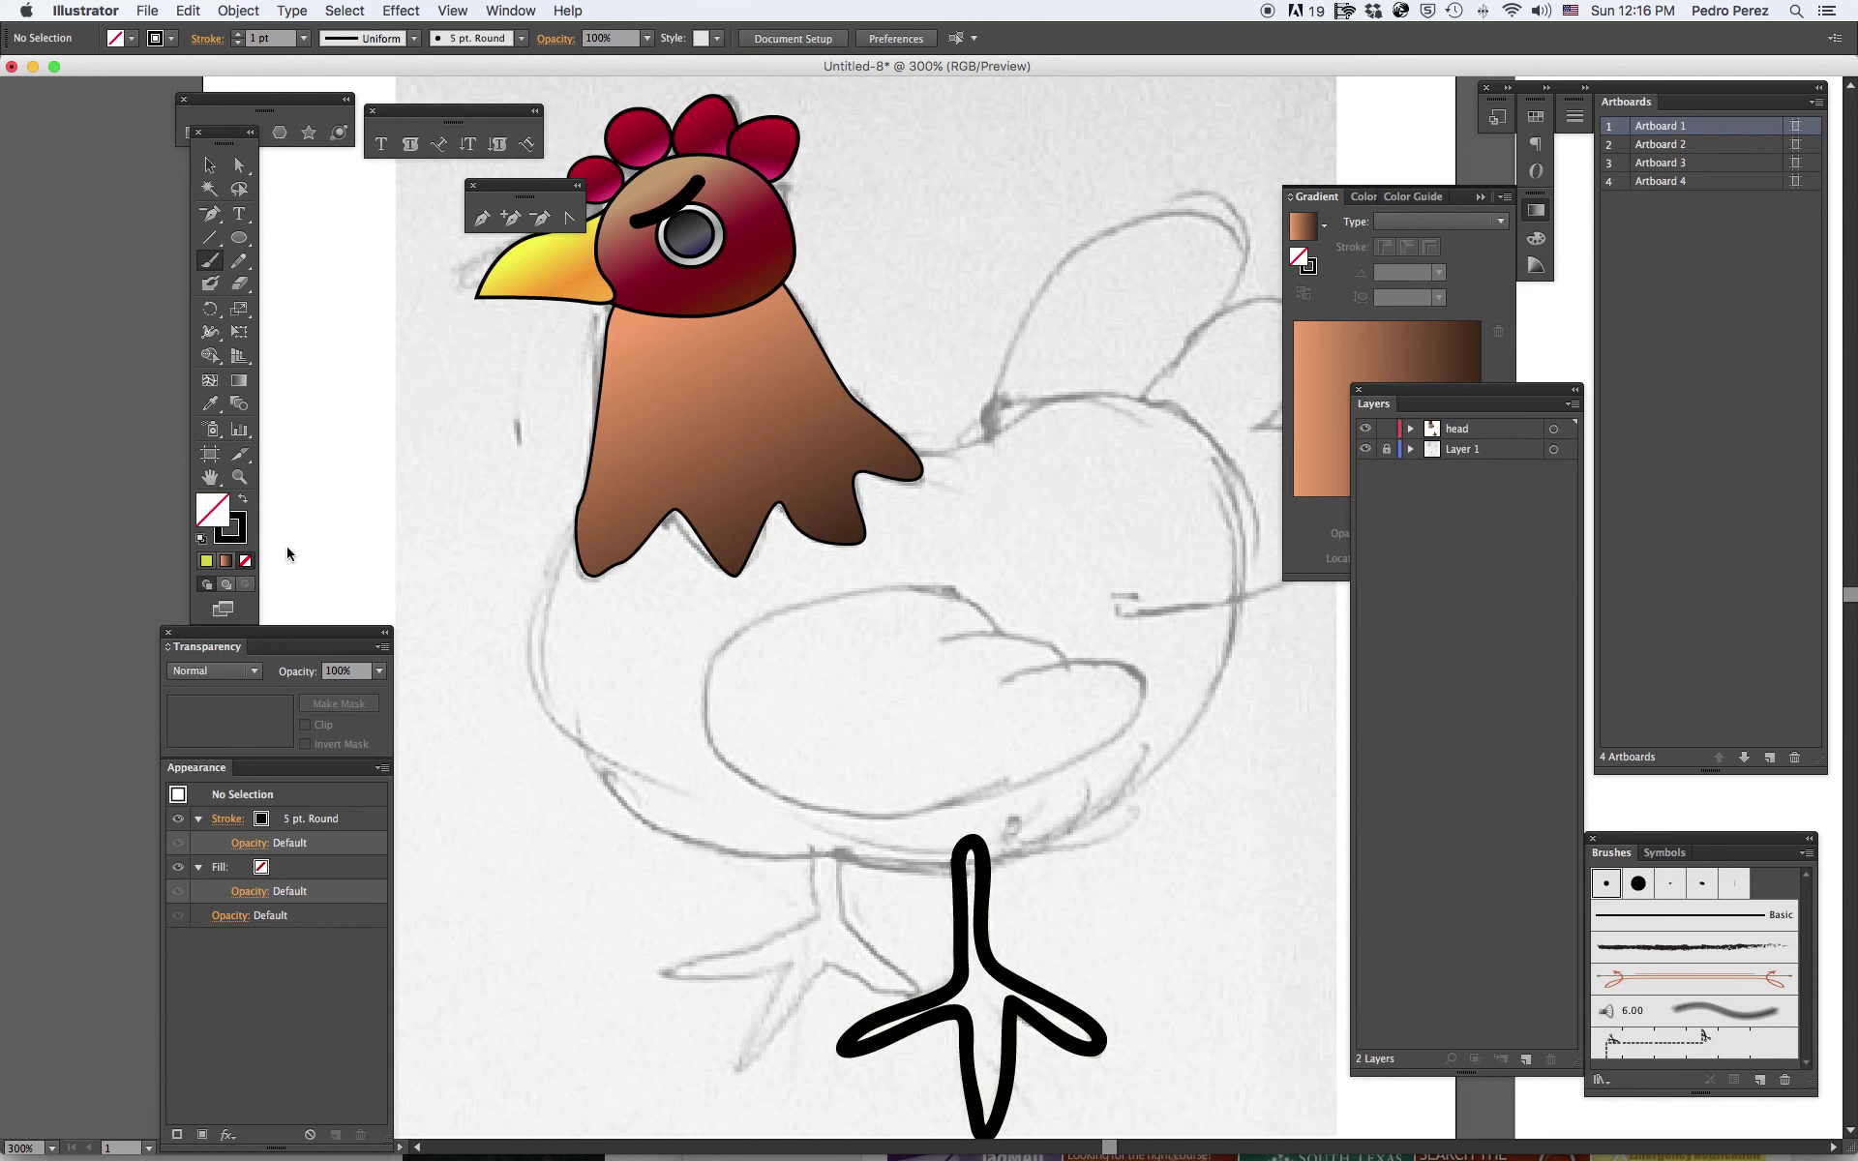
click(205, 561)
click(209, 165)
click(931, 1024)
click(206, 561)
click(1206, 913)
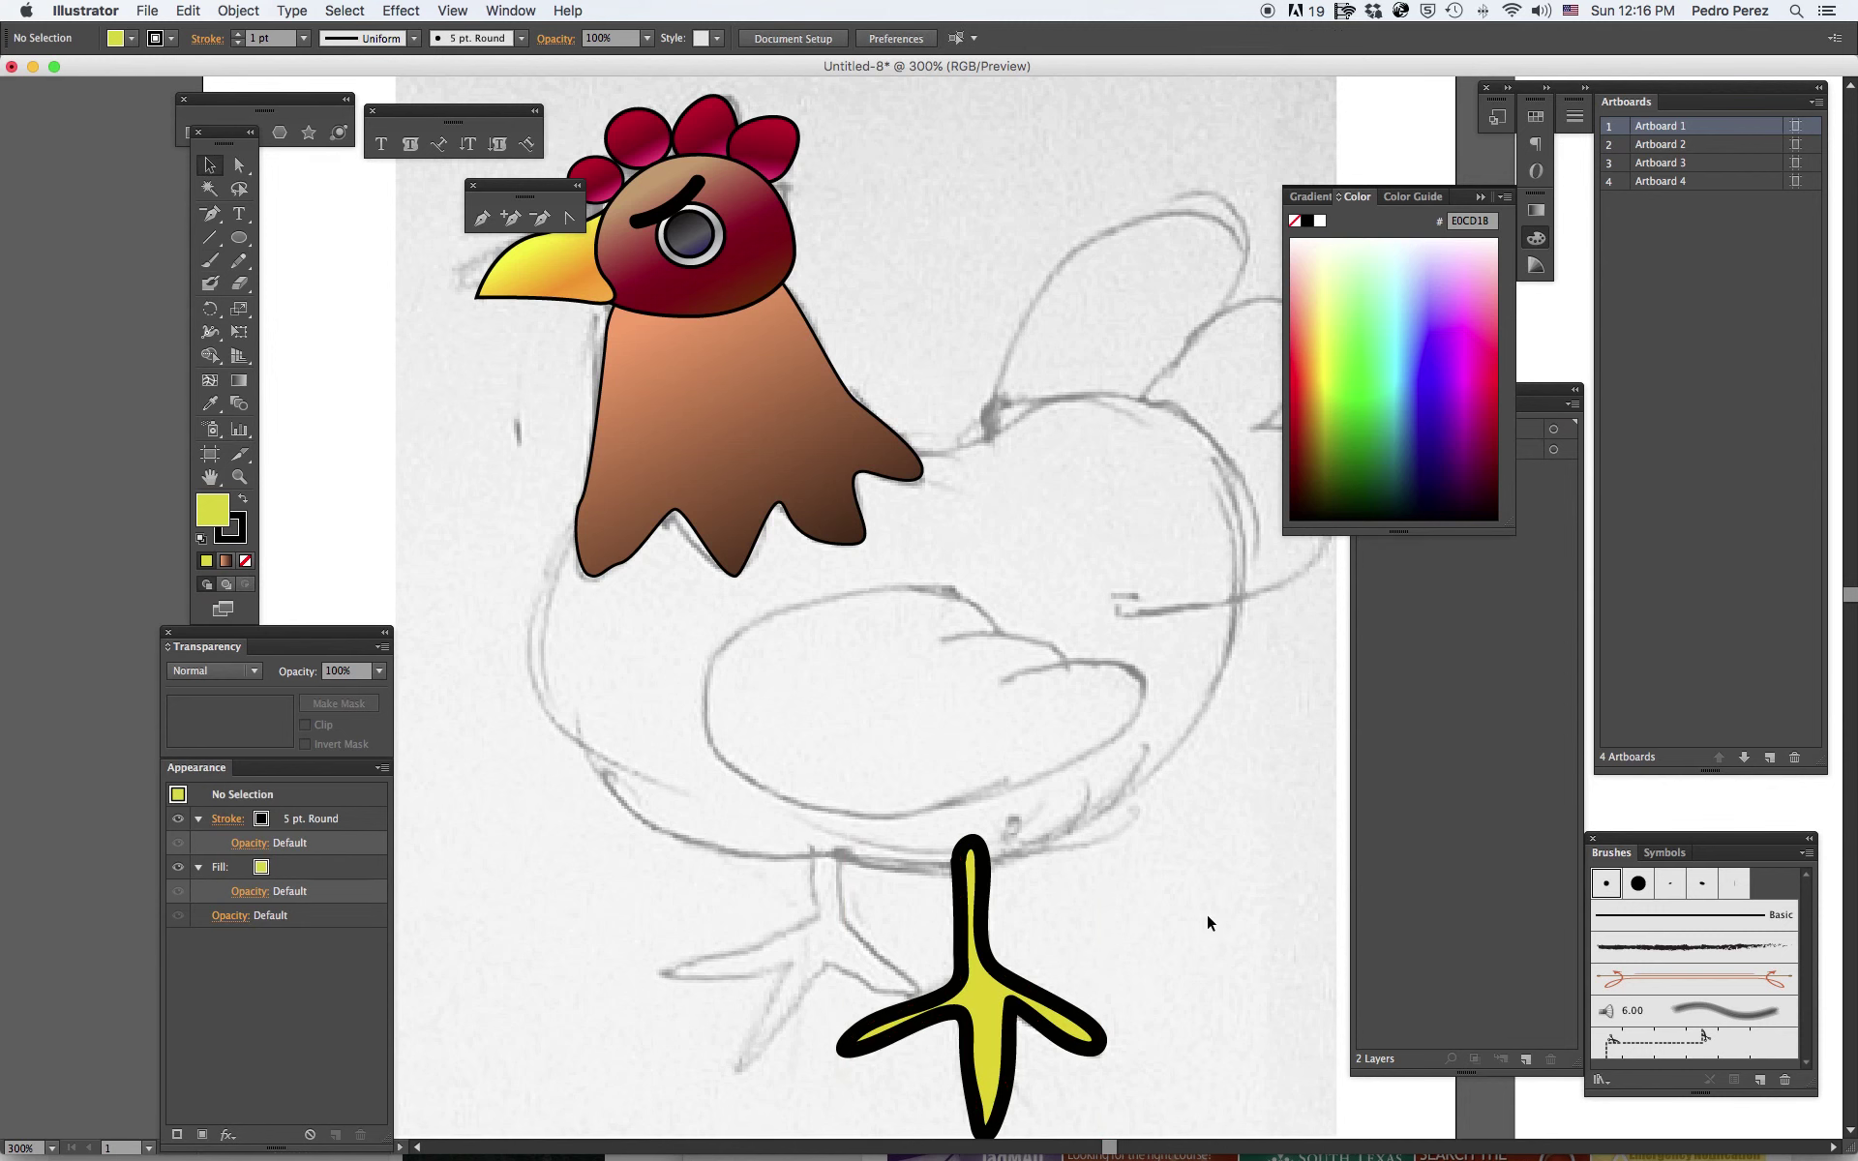